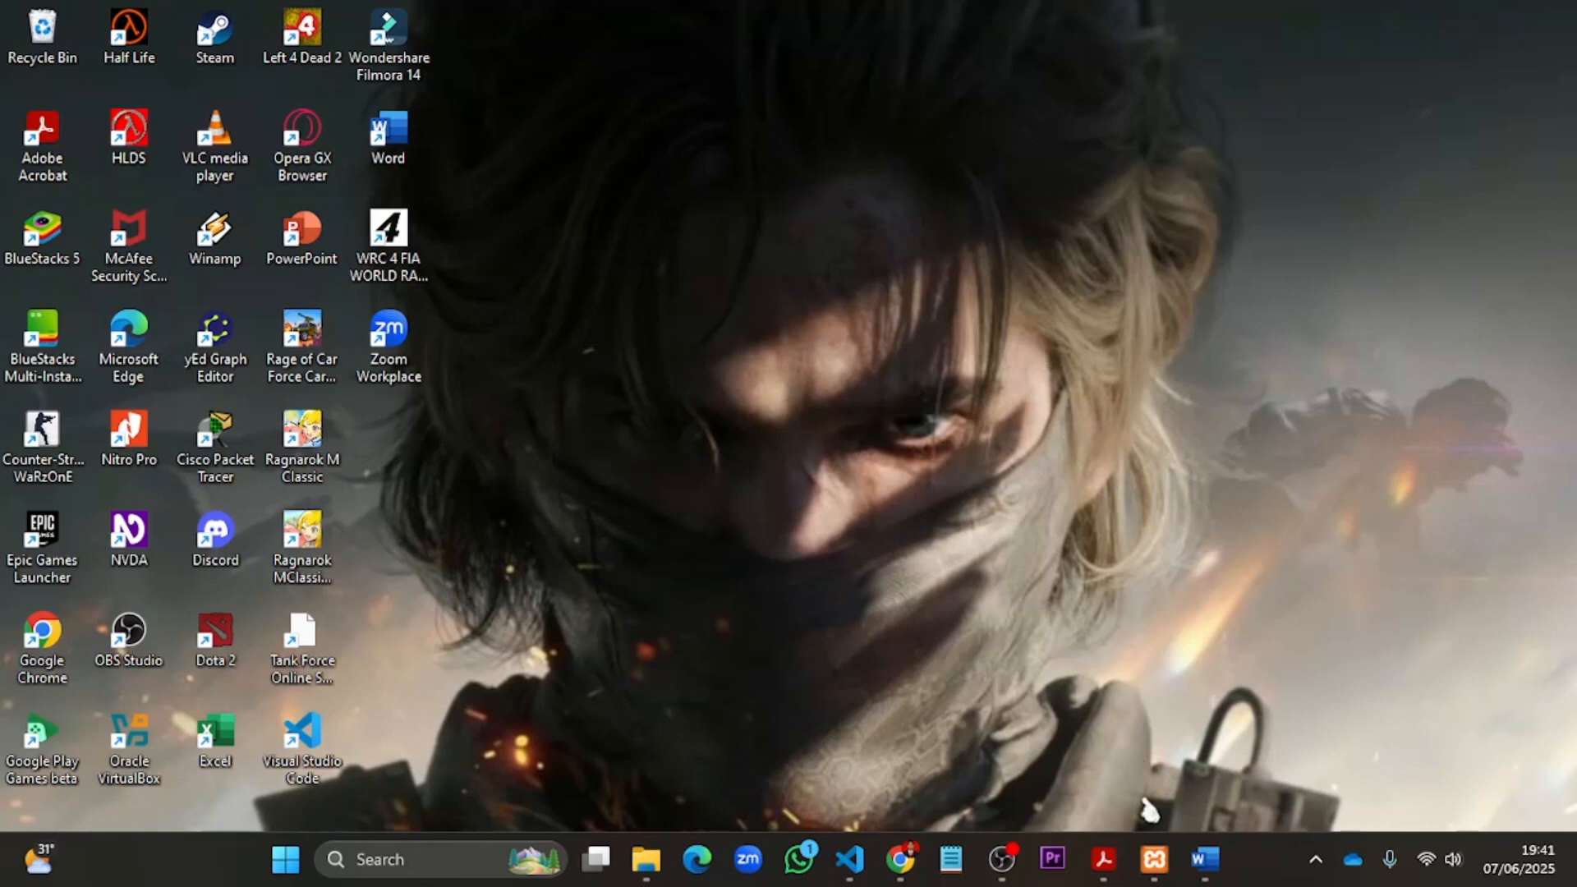
- Check the Apache and MySQL status in the XAMPP Control Panel and open the rumahsakit database's routines in phpMyAdmin
click(1154, 859)
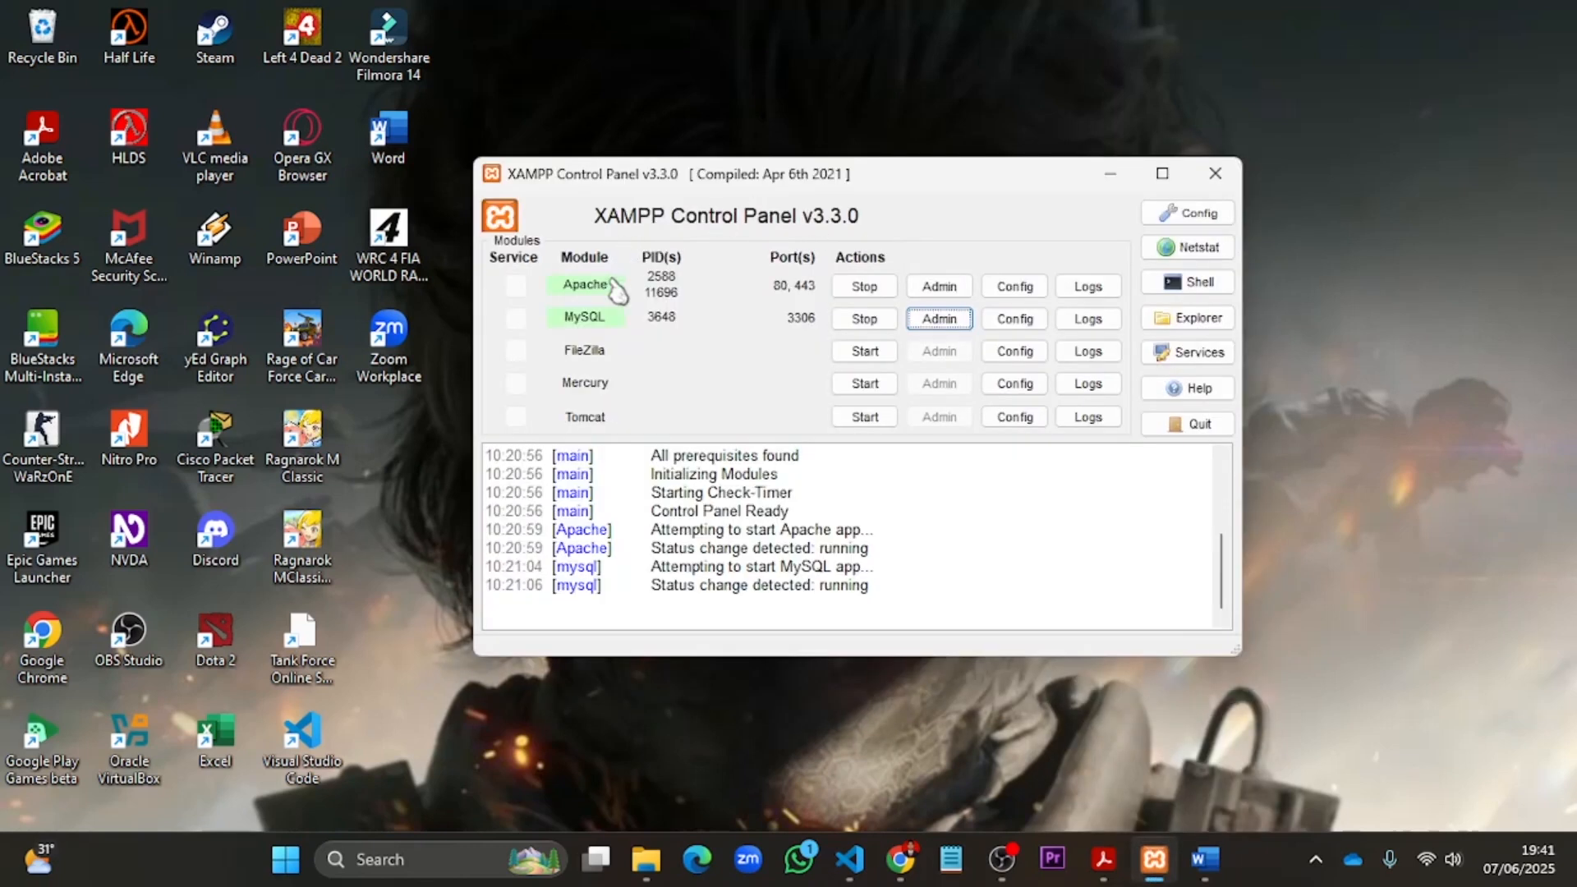
click(1111, 174)
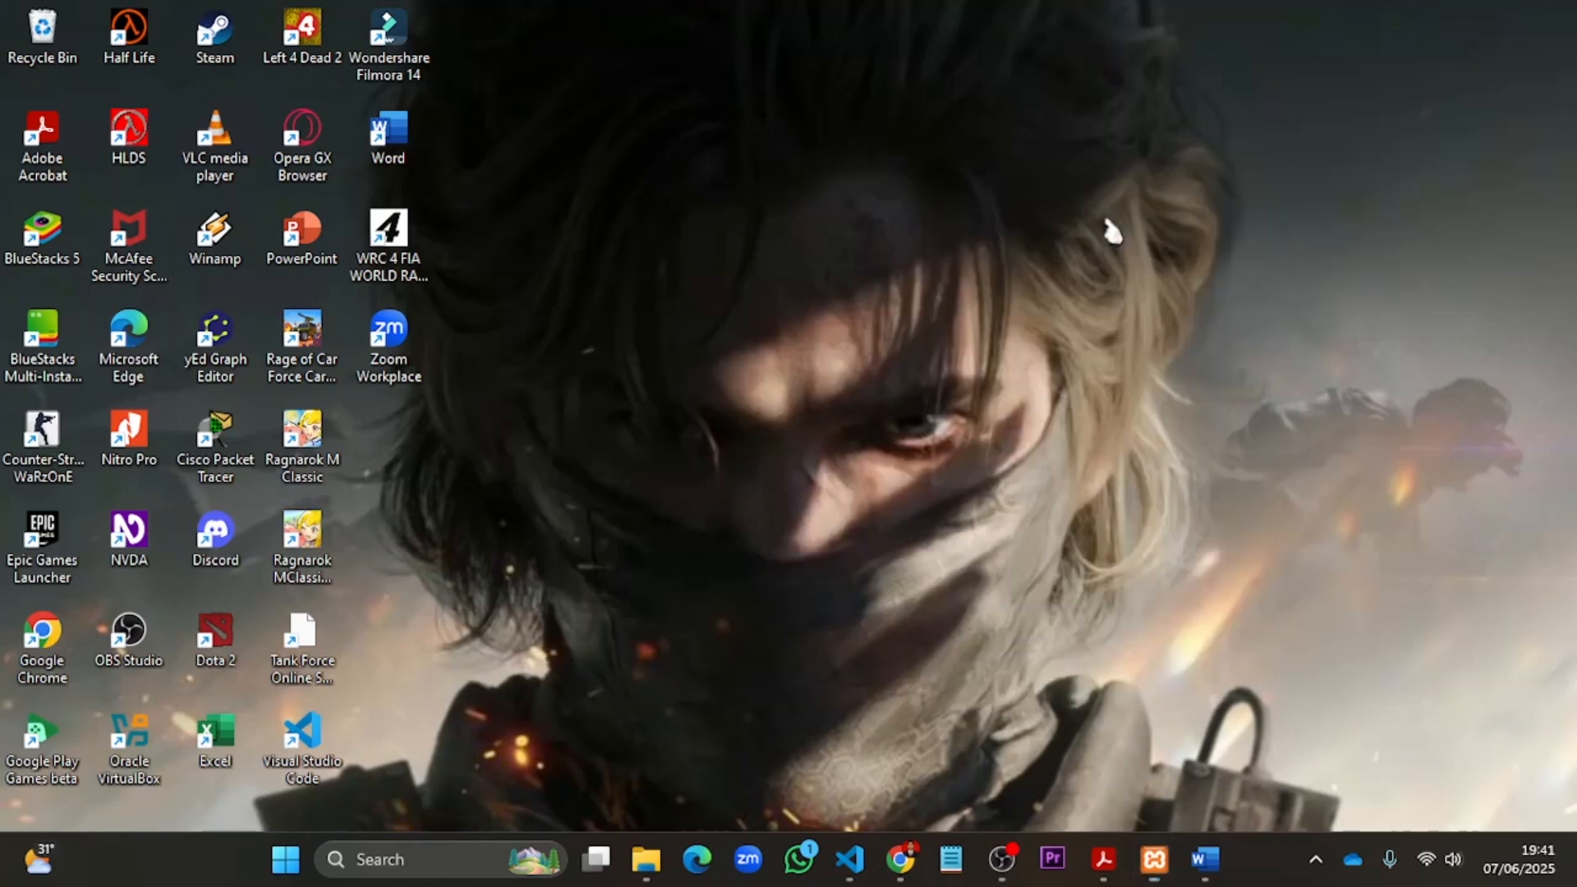
click(900, 859)
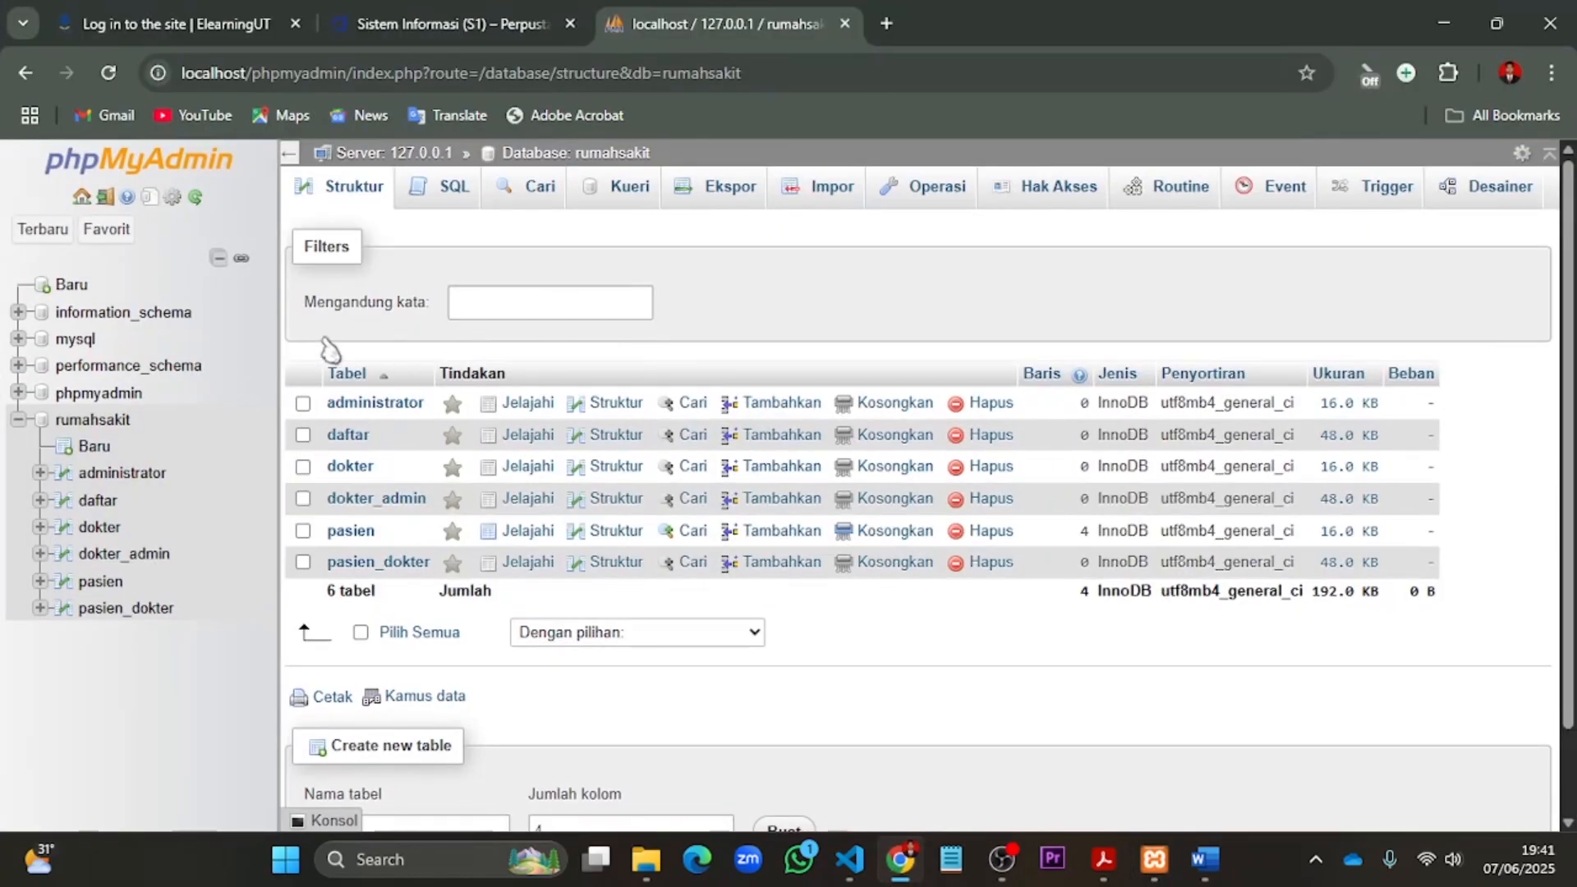
click(116, 422)
click(1180, 194)
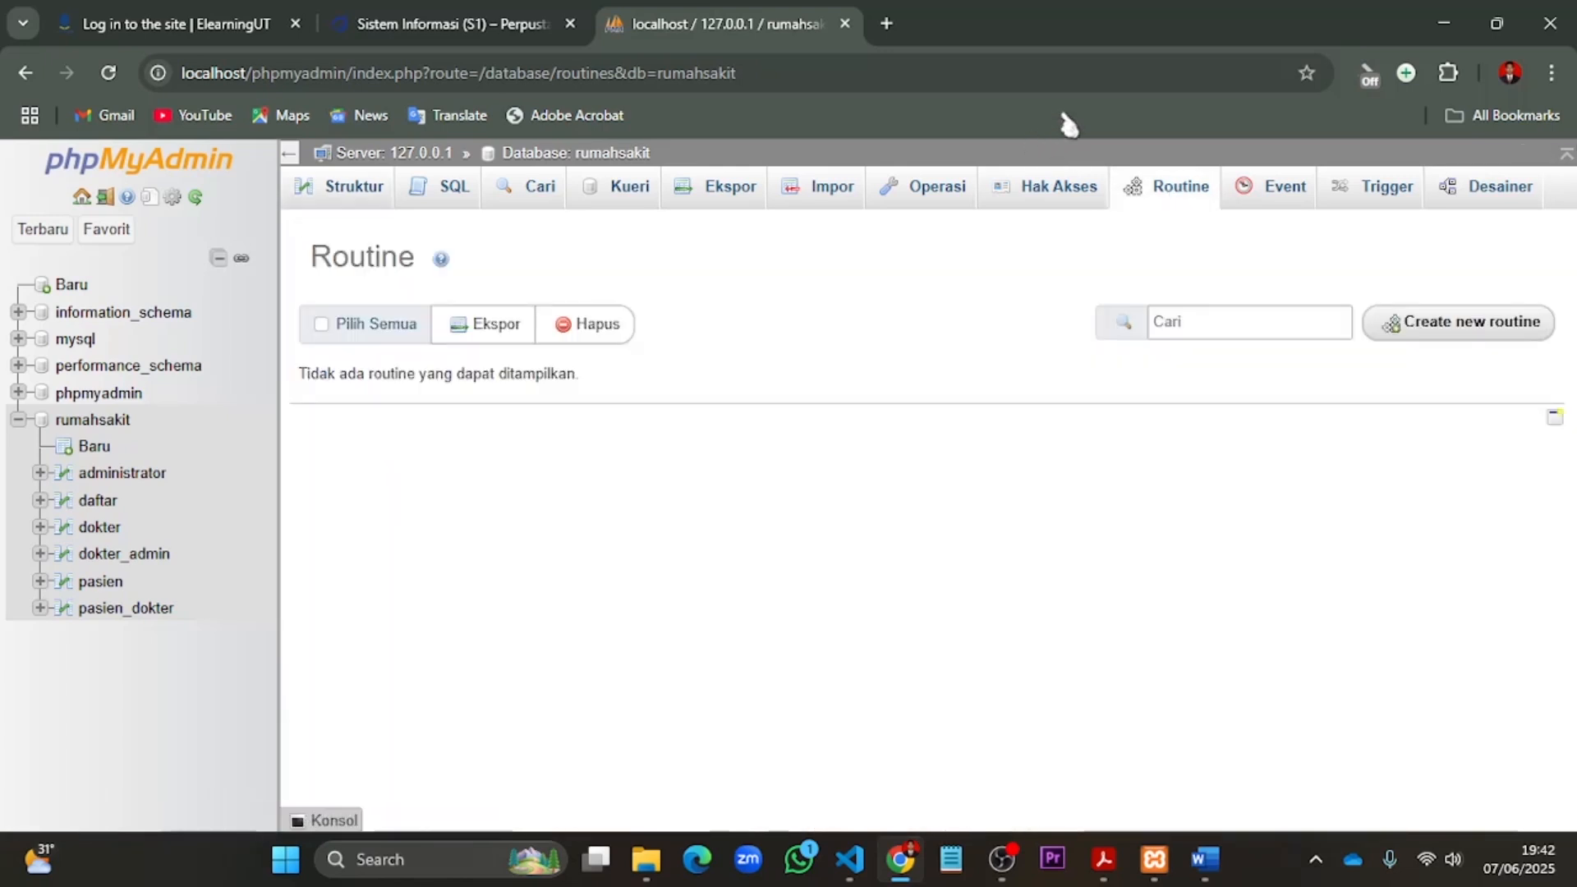
- Start a new procedure routine named transaksi1 and remove its default parameter row
click(1420, 325)
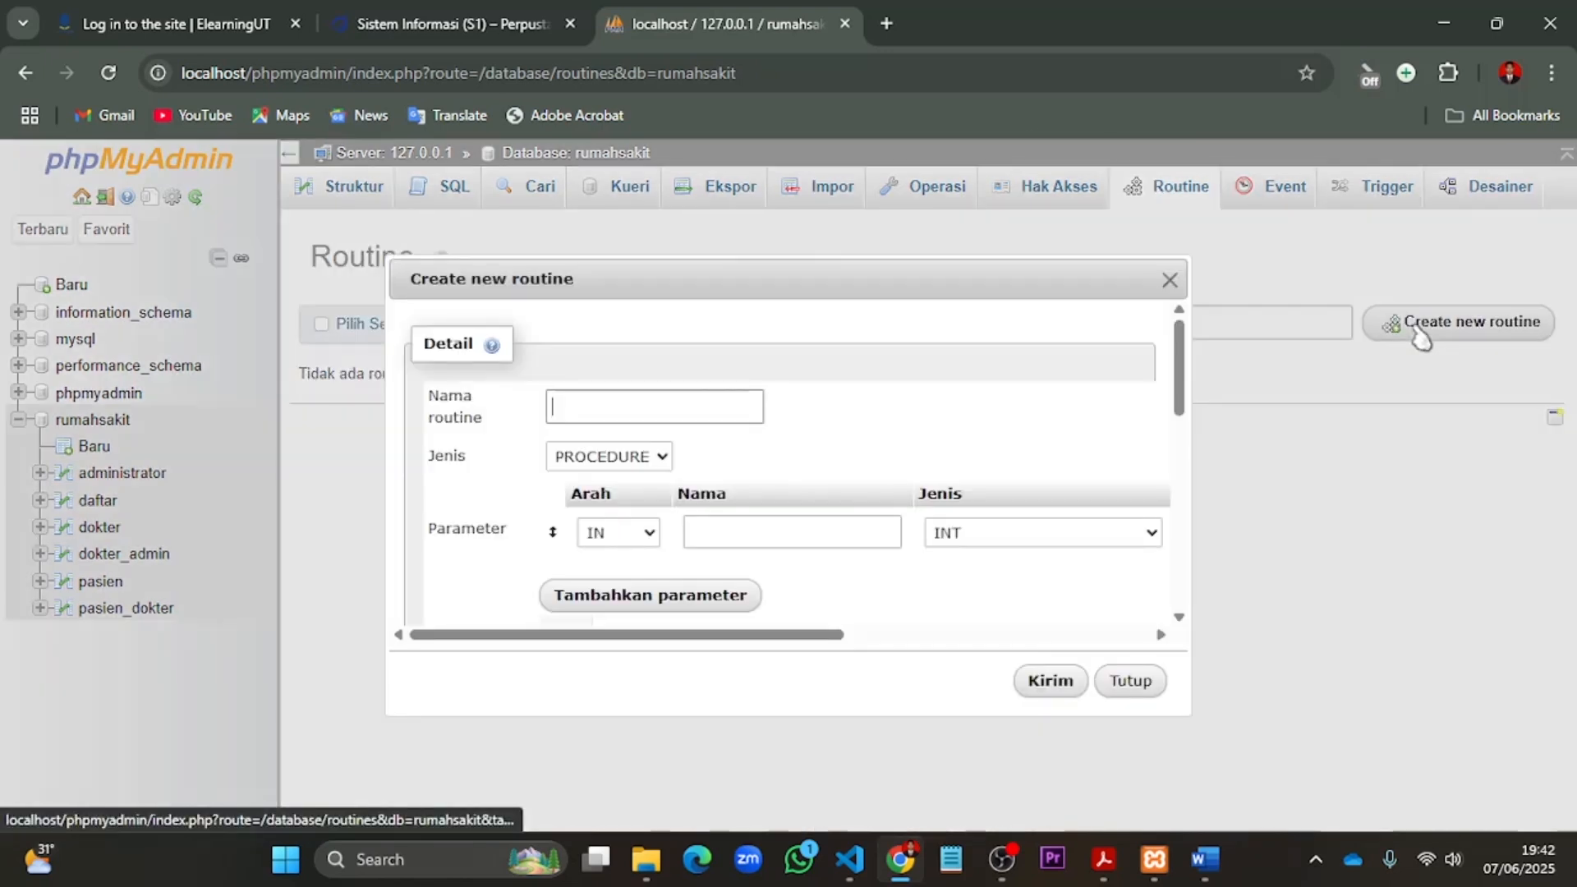
click(608, 409)
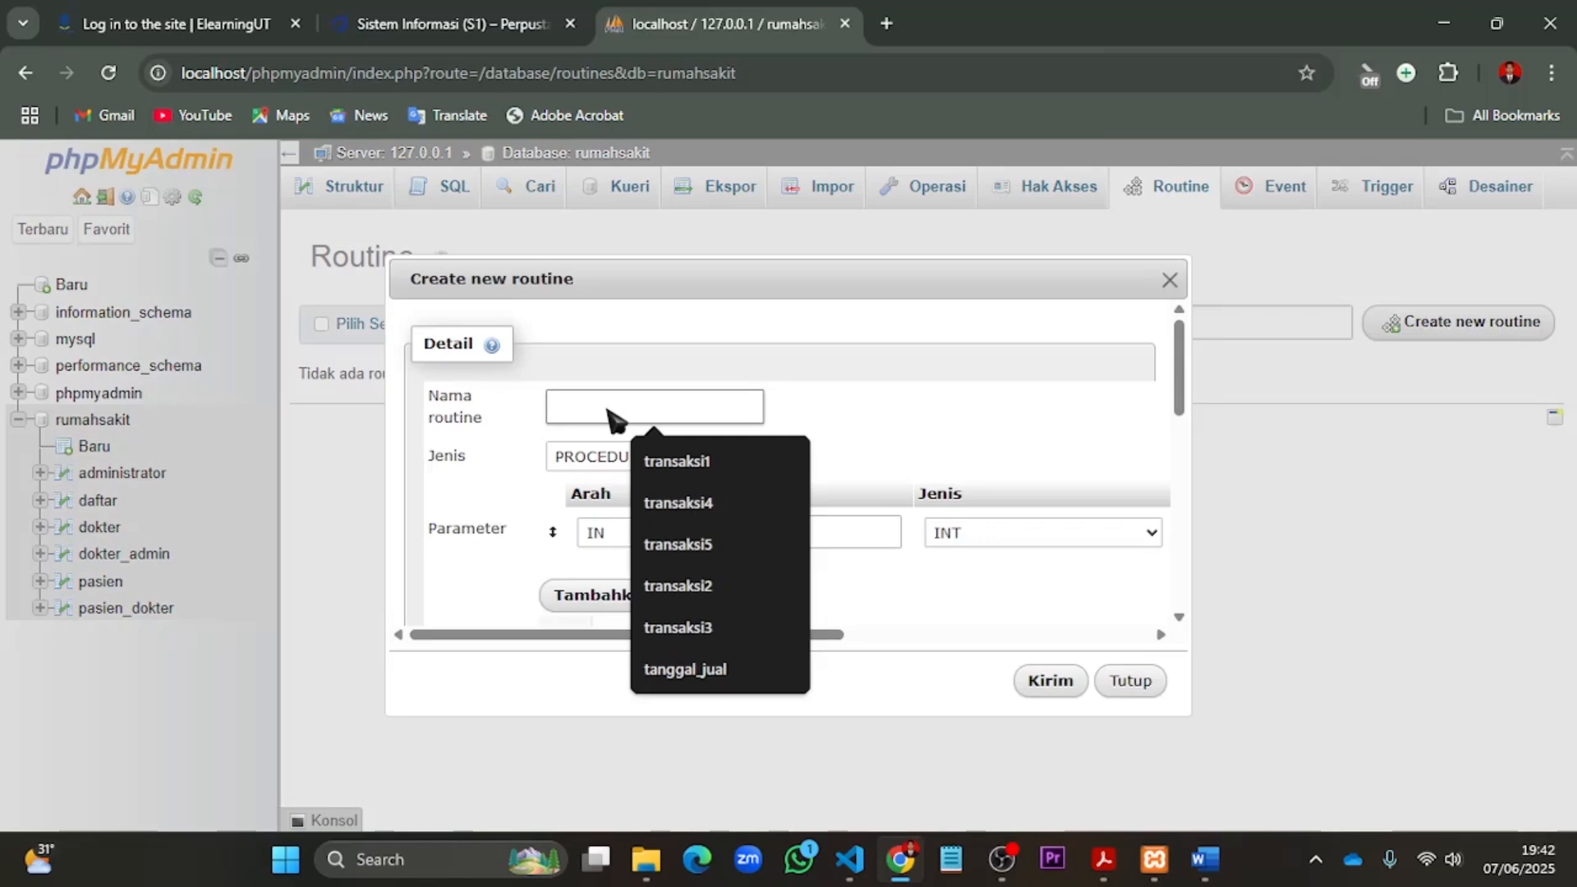
text(transaksi1)
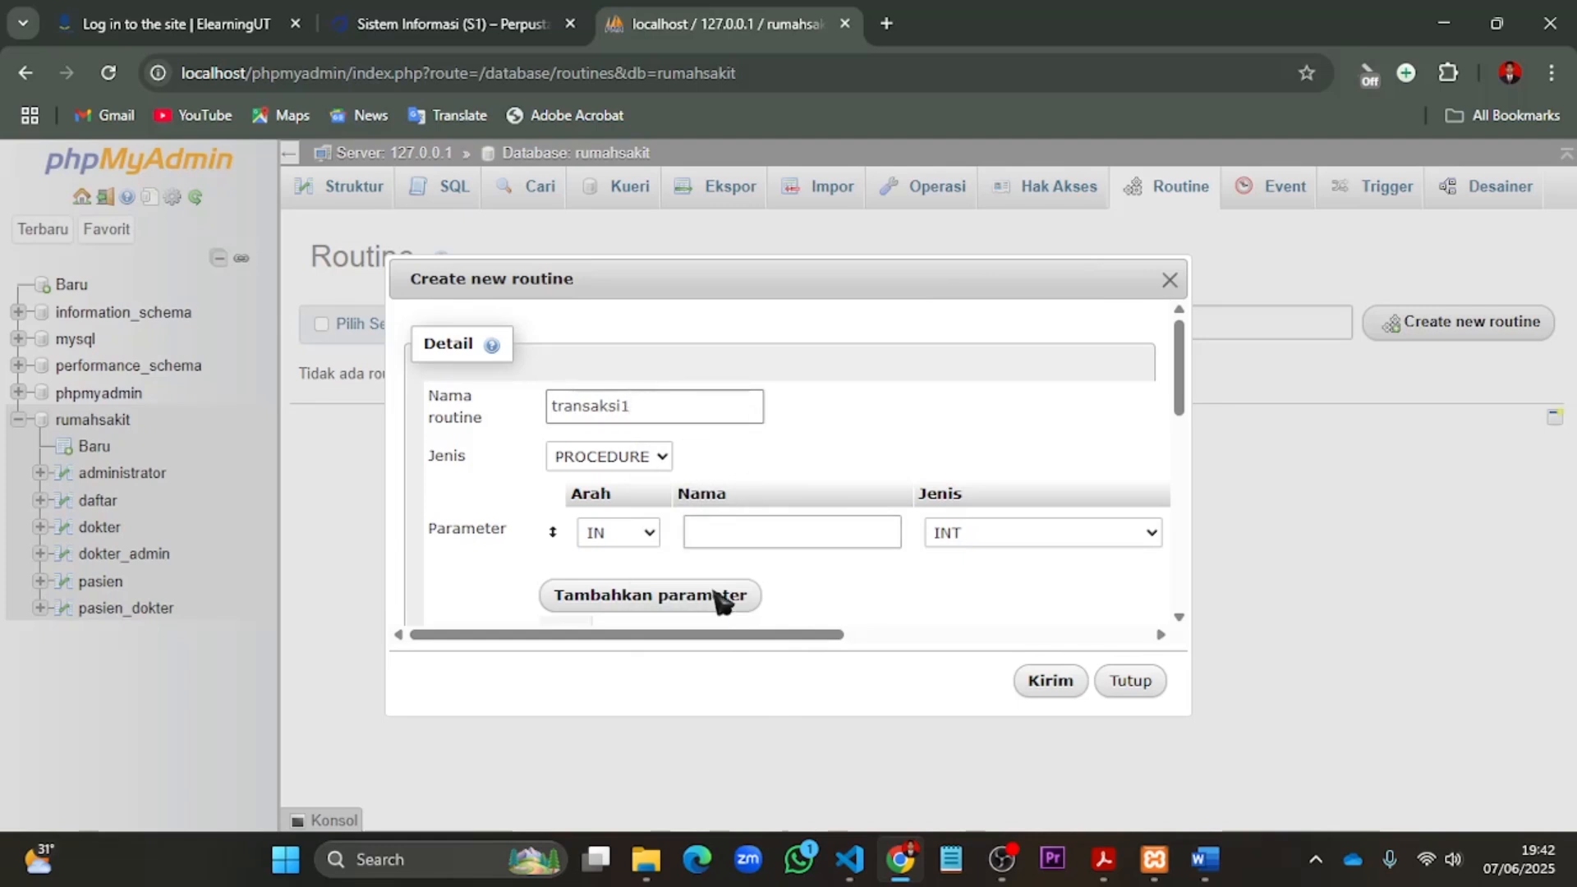
drag(672, 640, 1073, 616)
click(1146, 532)
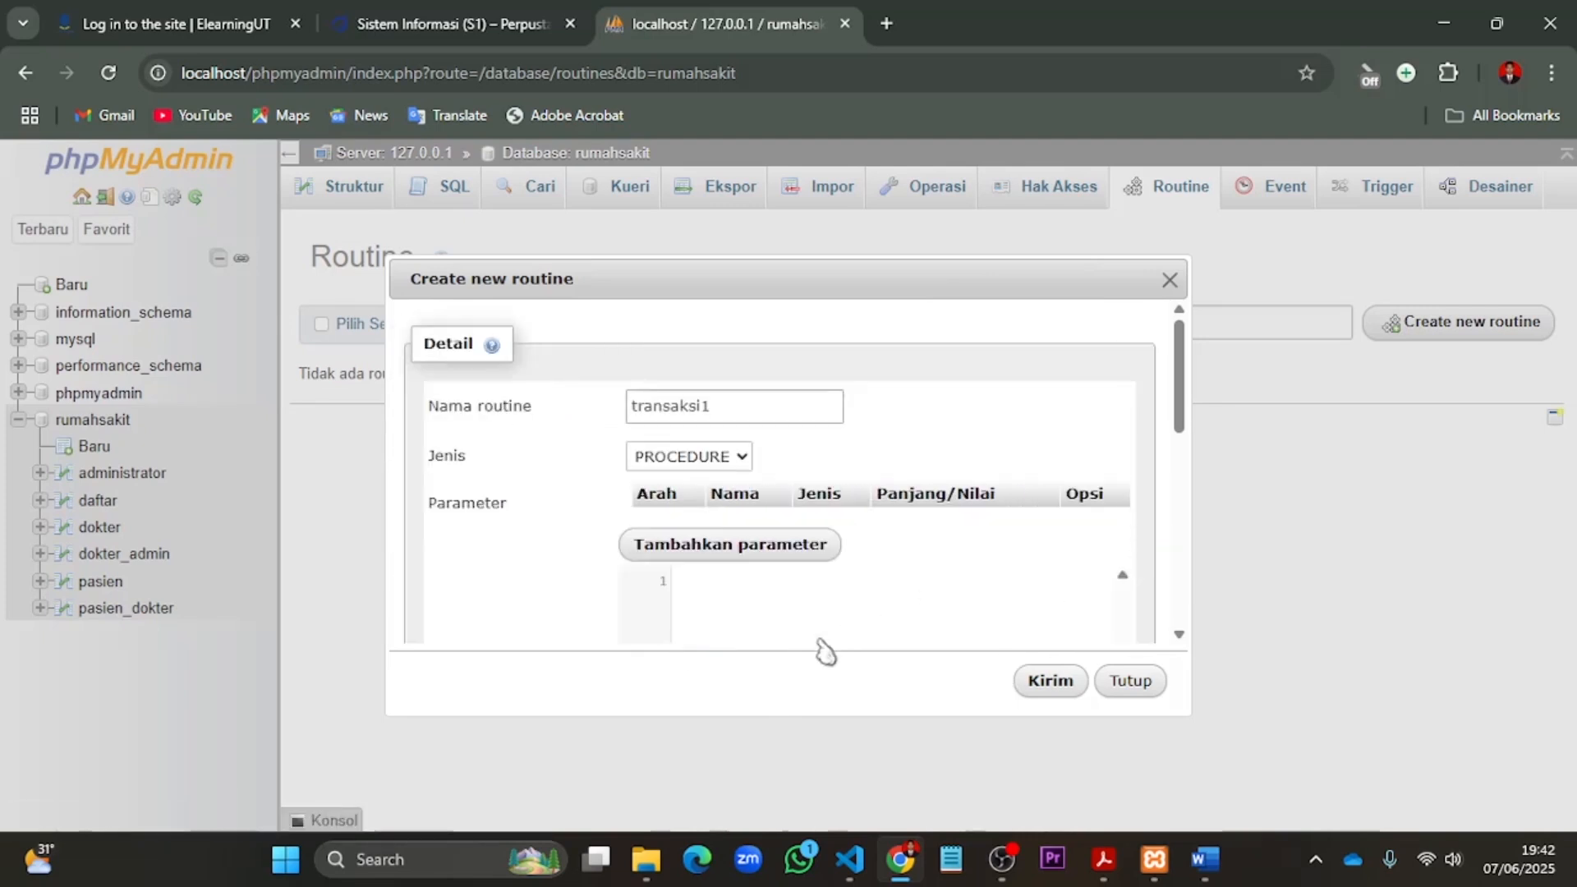
- Paste the transaksi1 definition: start a transaction, insert a patient with gender 'L' into pasien, and select all pasien rows, without COMMIT
scroll(788, 626, down, 3)
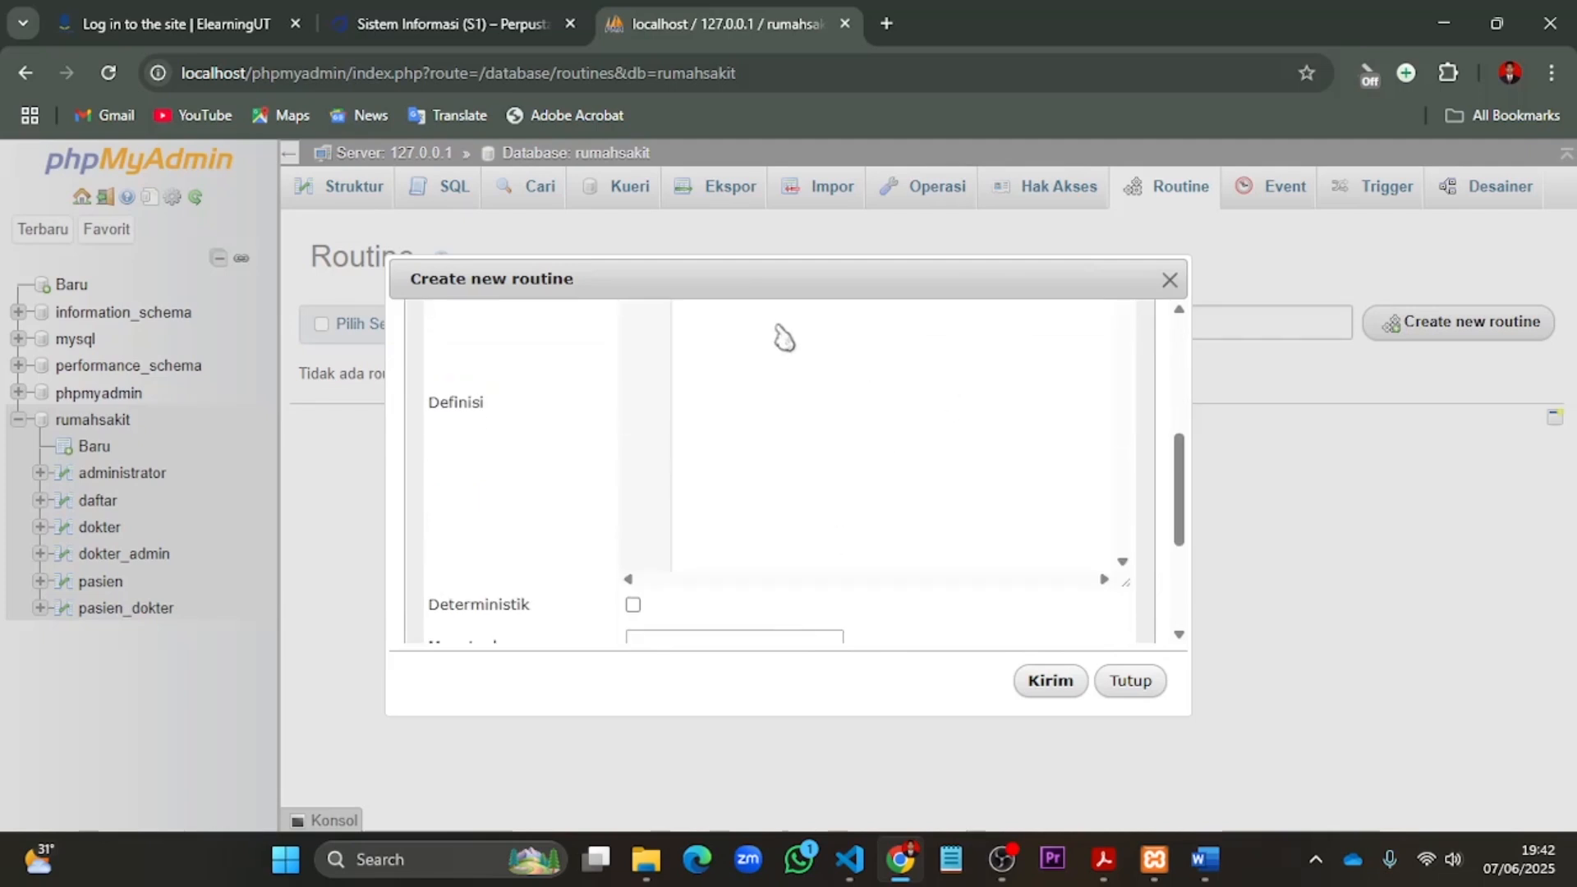
scroll(845, 457, up, 1)
scroll(840, 474, up, 1)
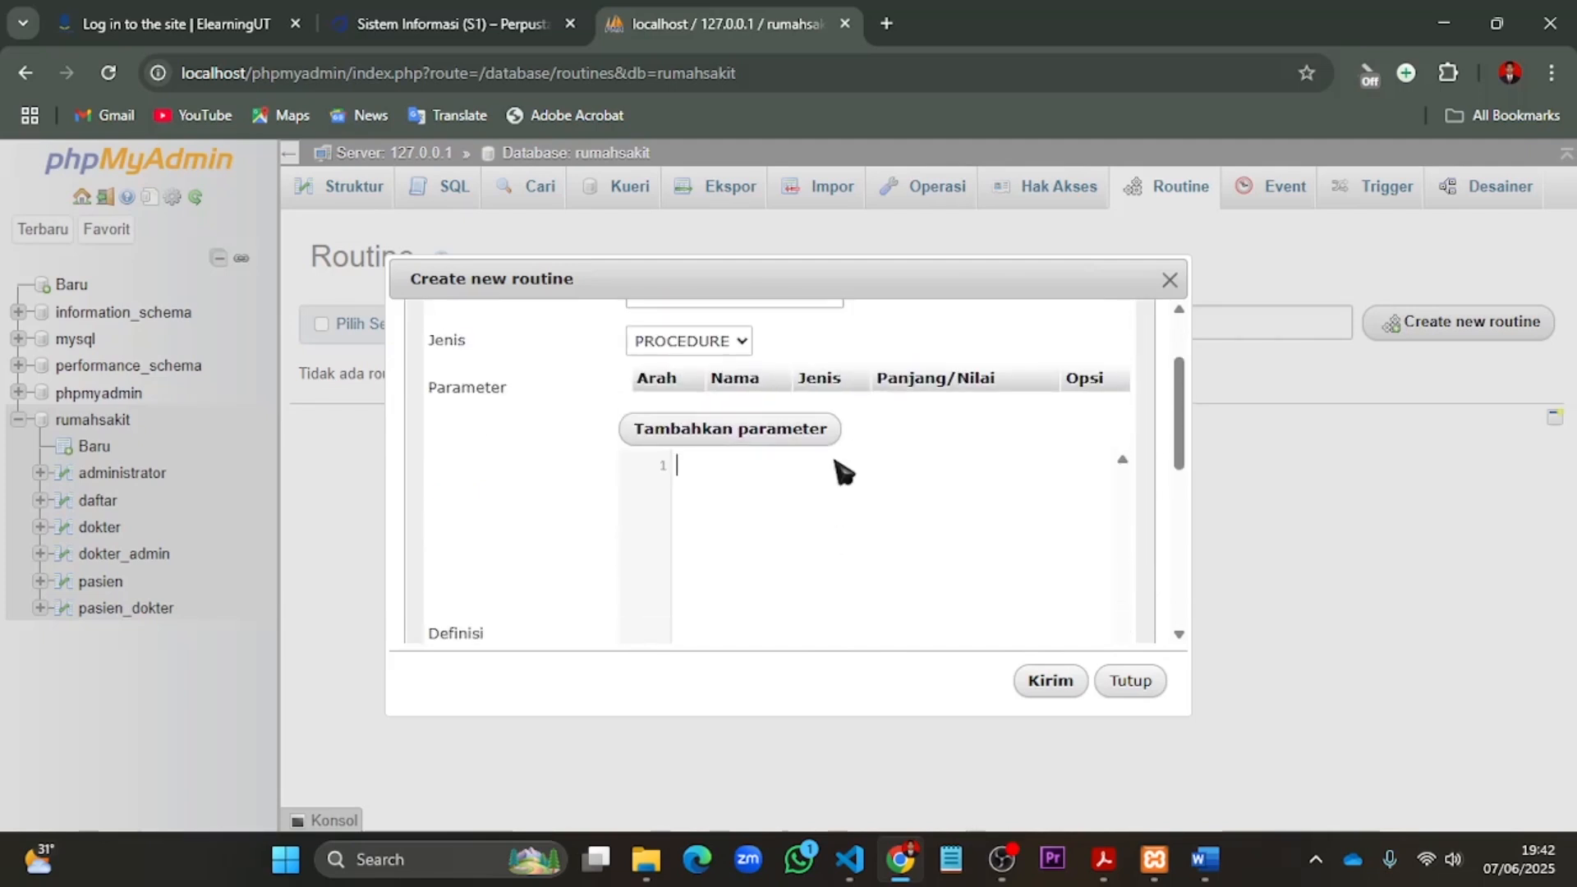
key(ctrl+v)
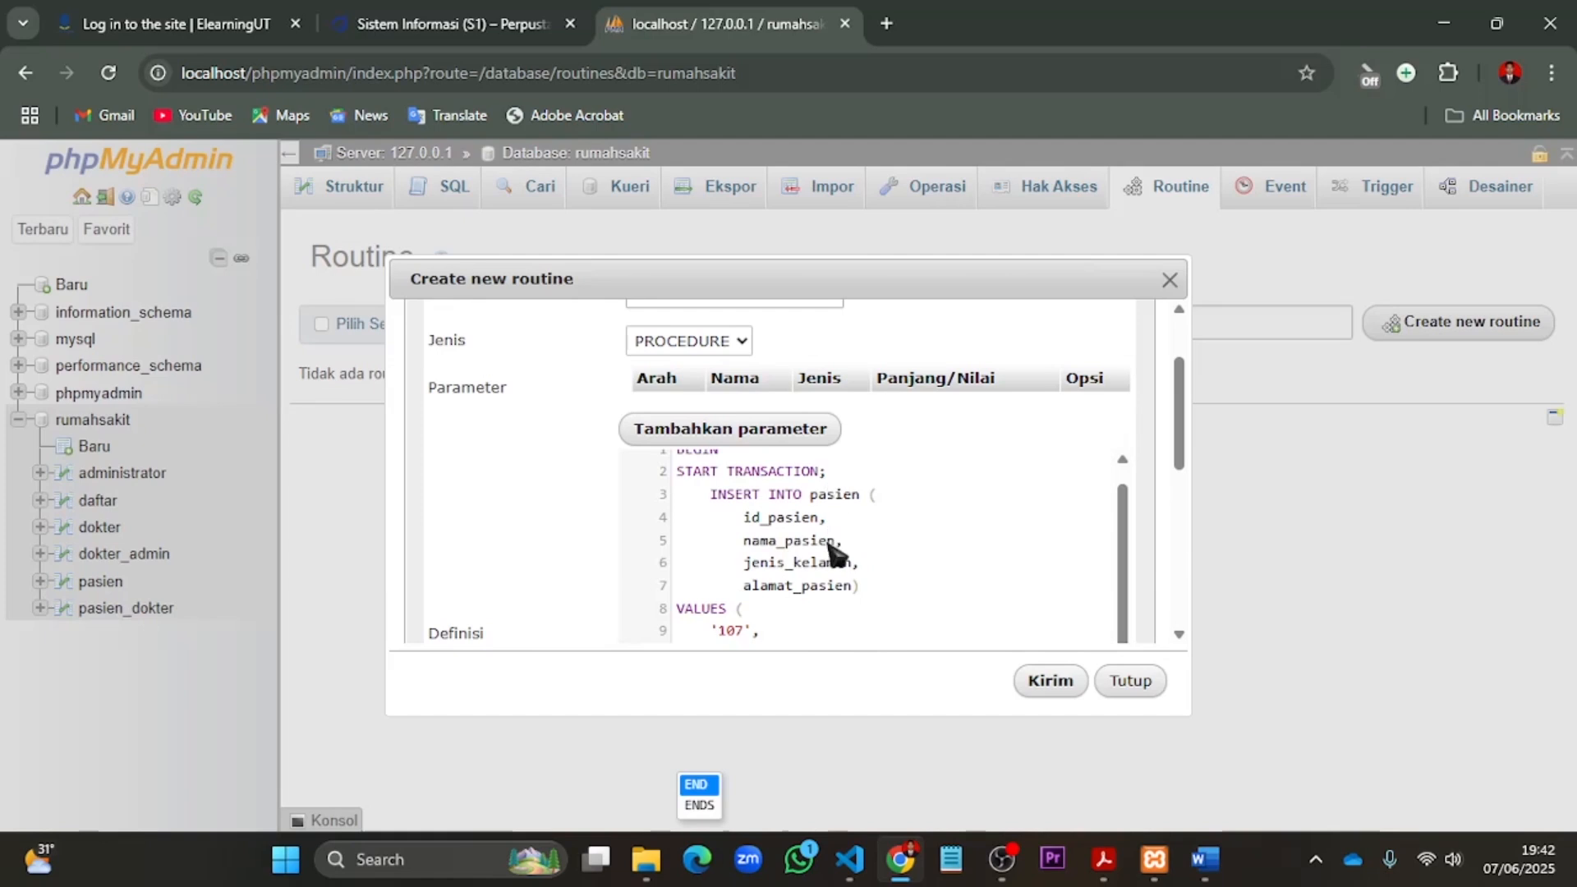
scroll(845, 546, down, 5)
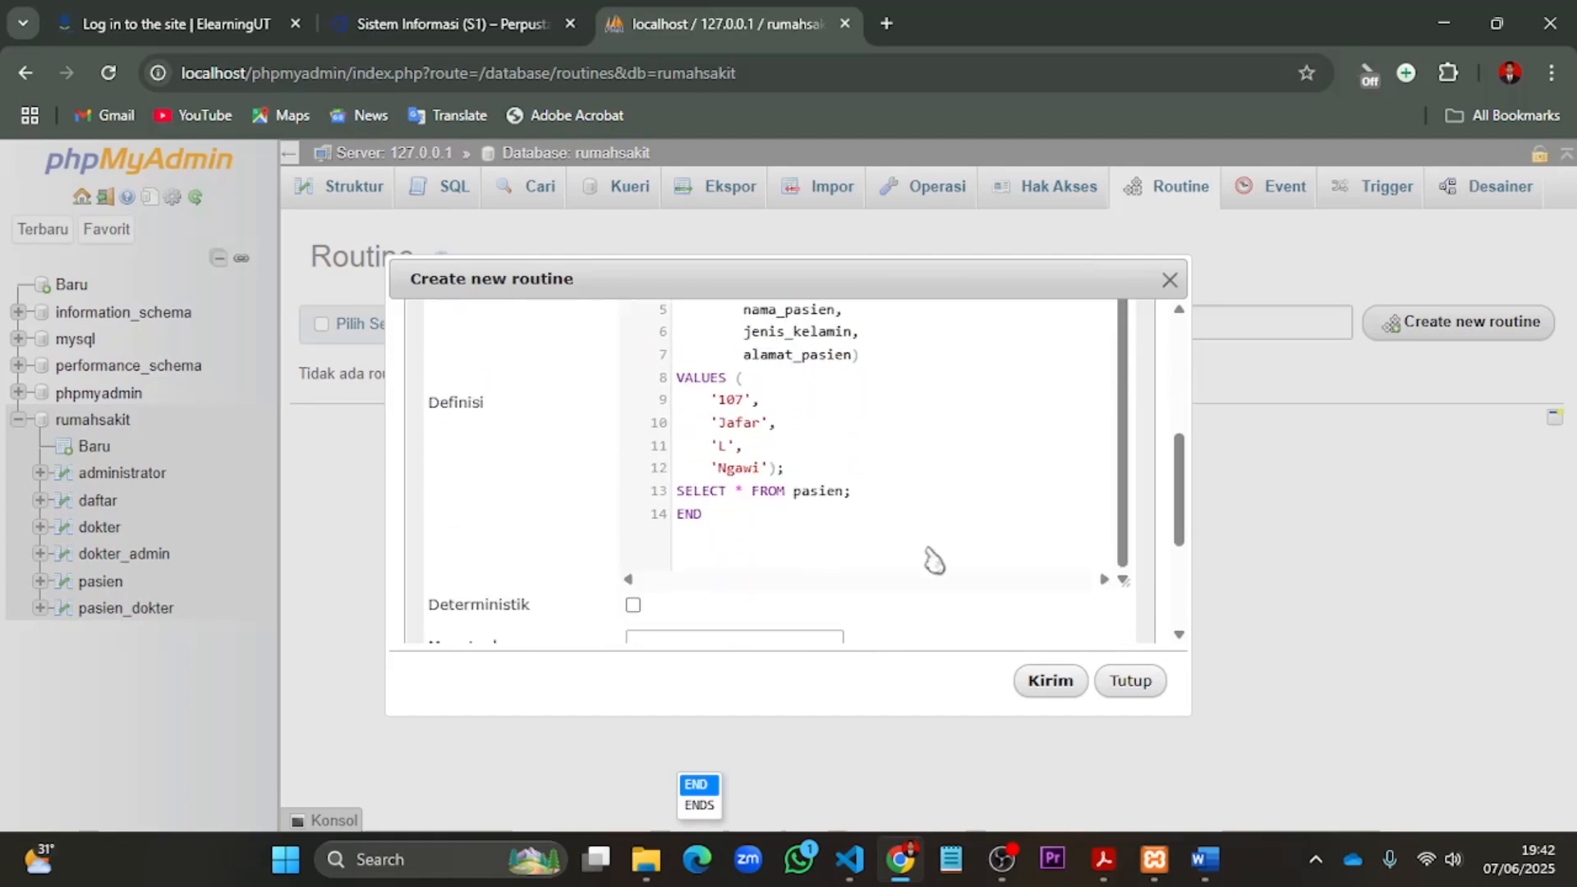
scroll(972, 362, up, 5)
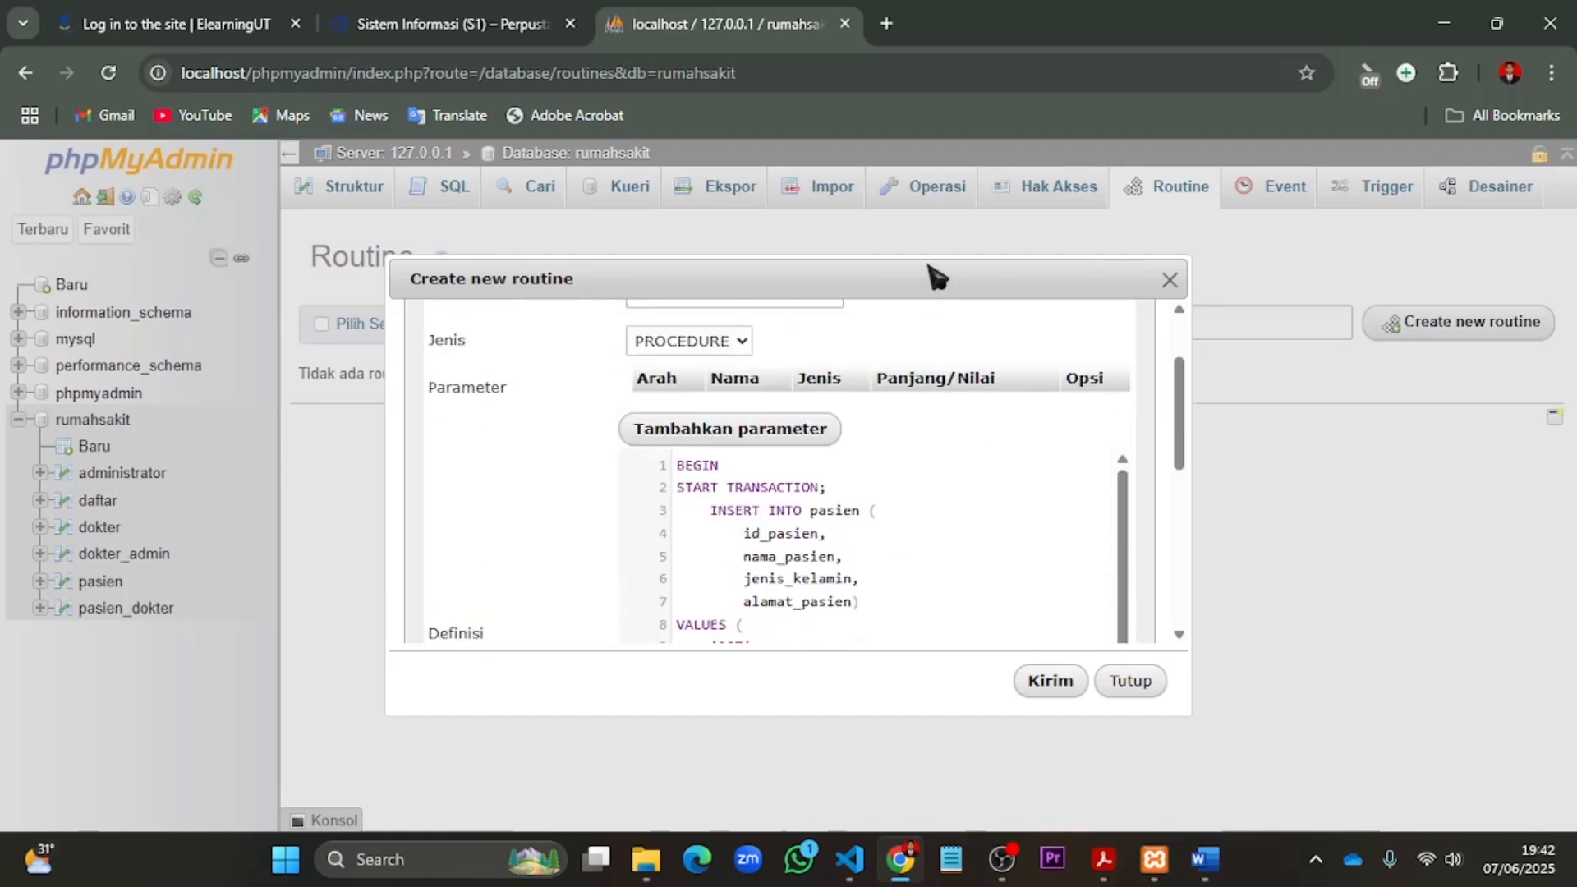
drag(932, 267, 933, 151)
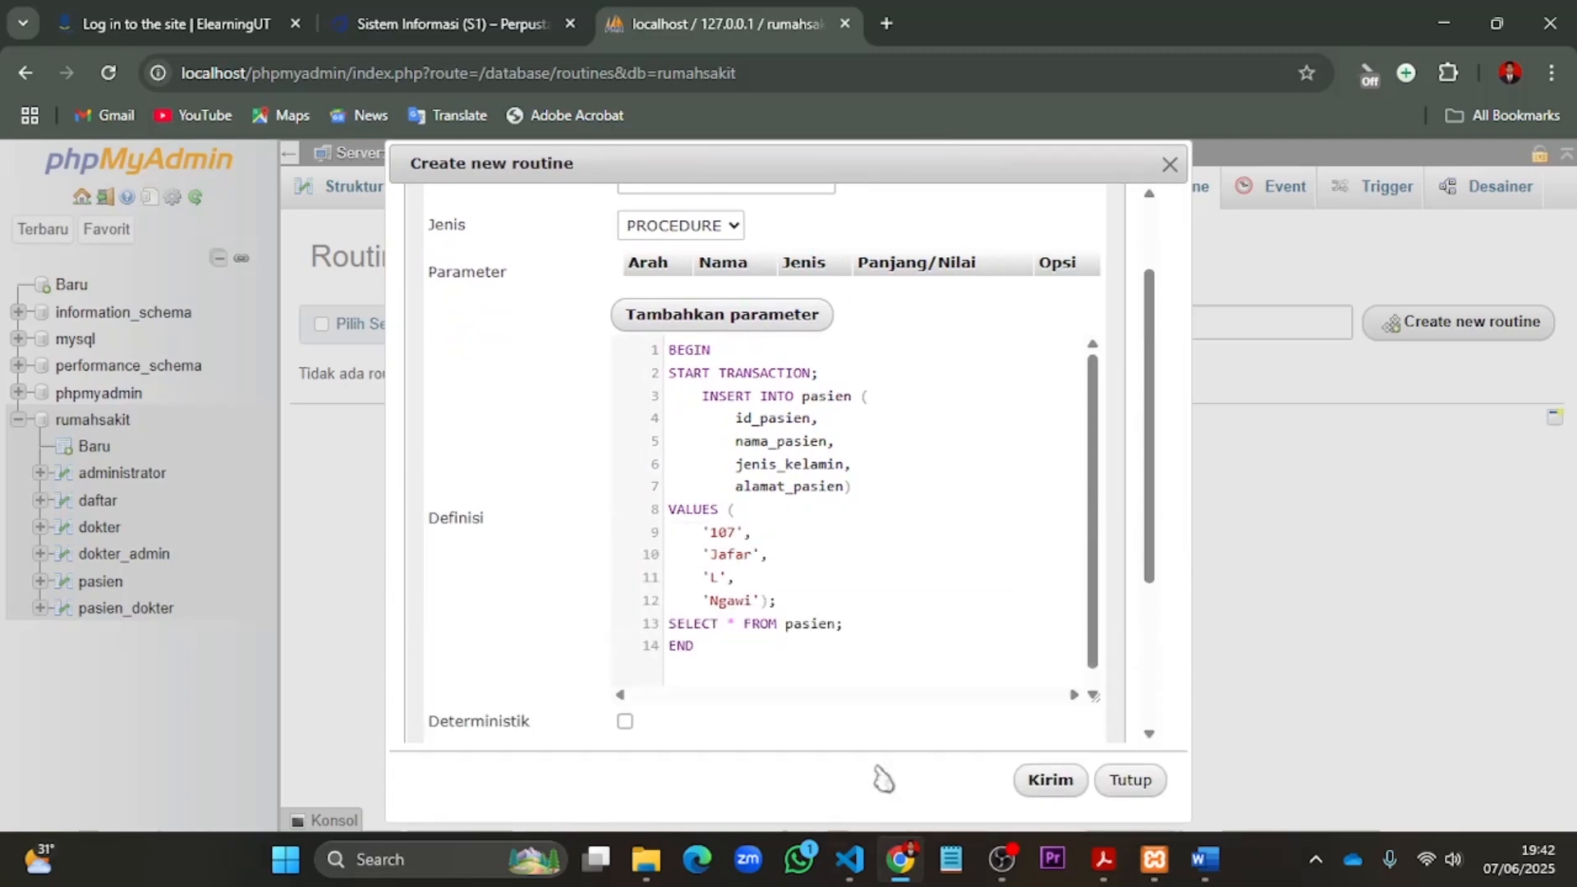
- Set the SQL data access of transaksi1 to NO SQL and save the routine
scroll(865, 623, down, 1)
scroll(1068, 590, down, 3)
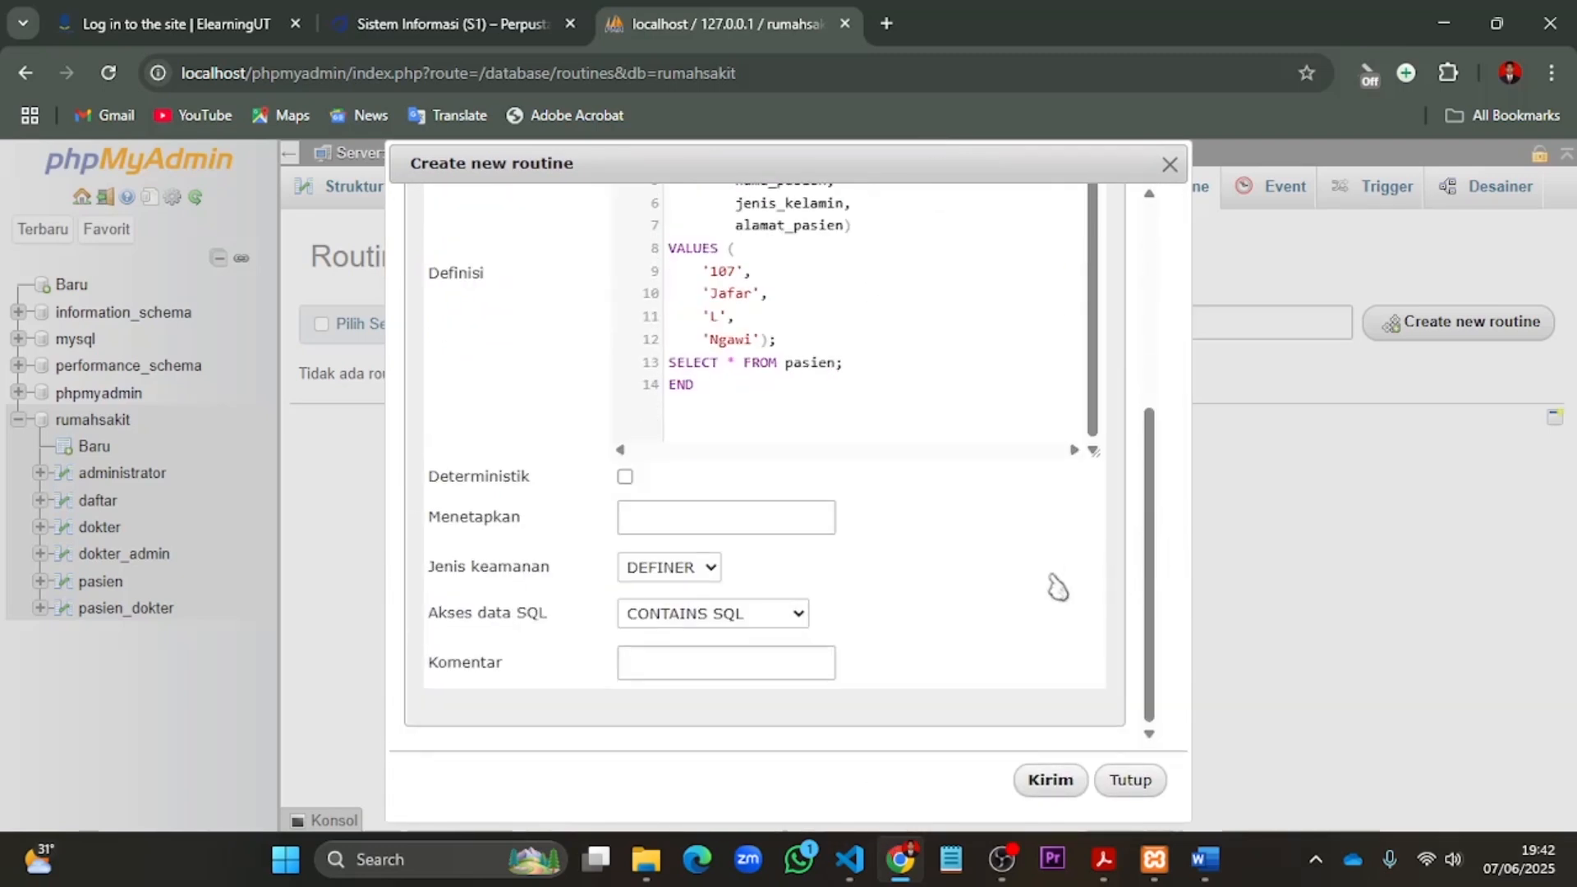
click(799, 613)
click(739, 681)
click(1050, 780)
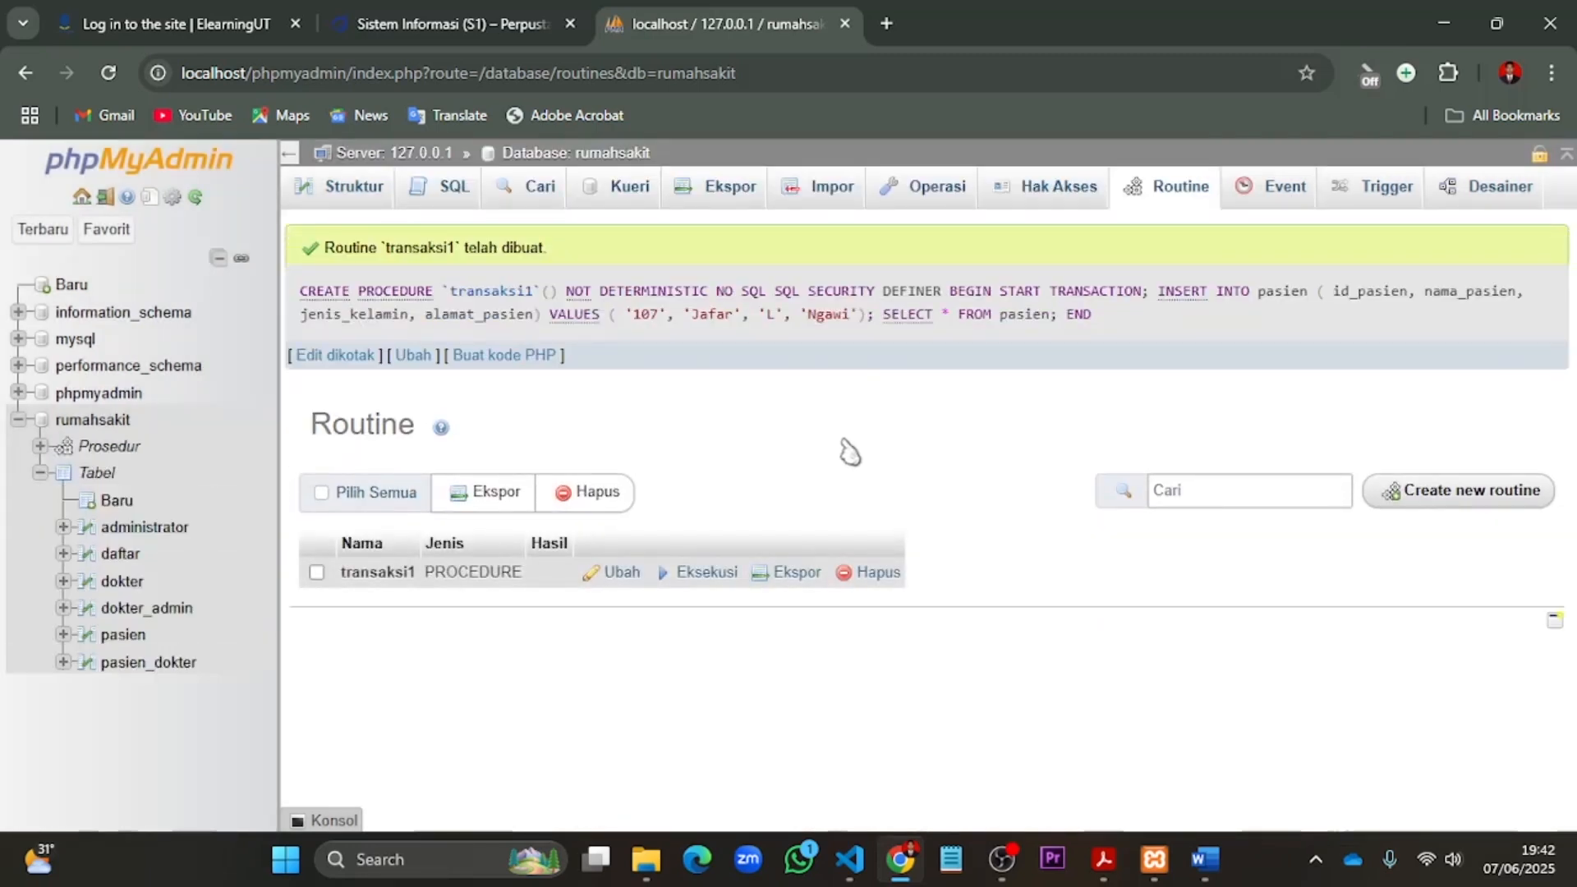
- Execute the transaksi1 routine and browse the pasien table to check the stored rows
click(695, 578)
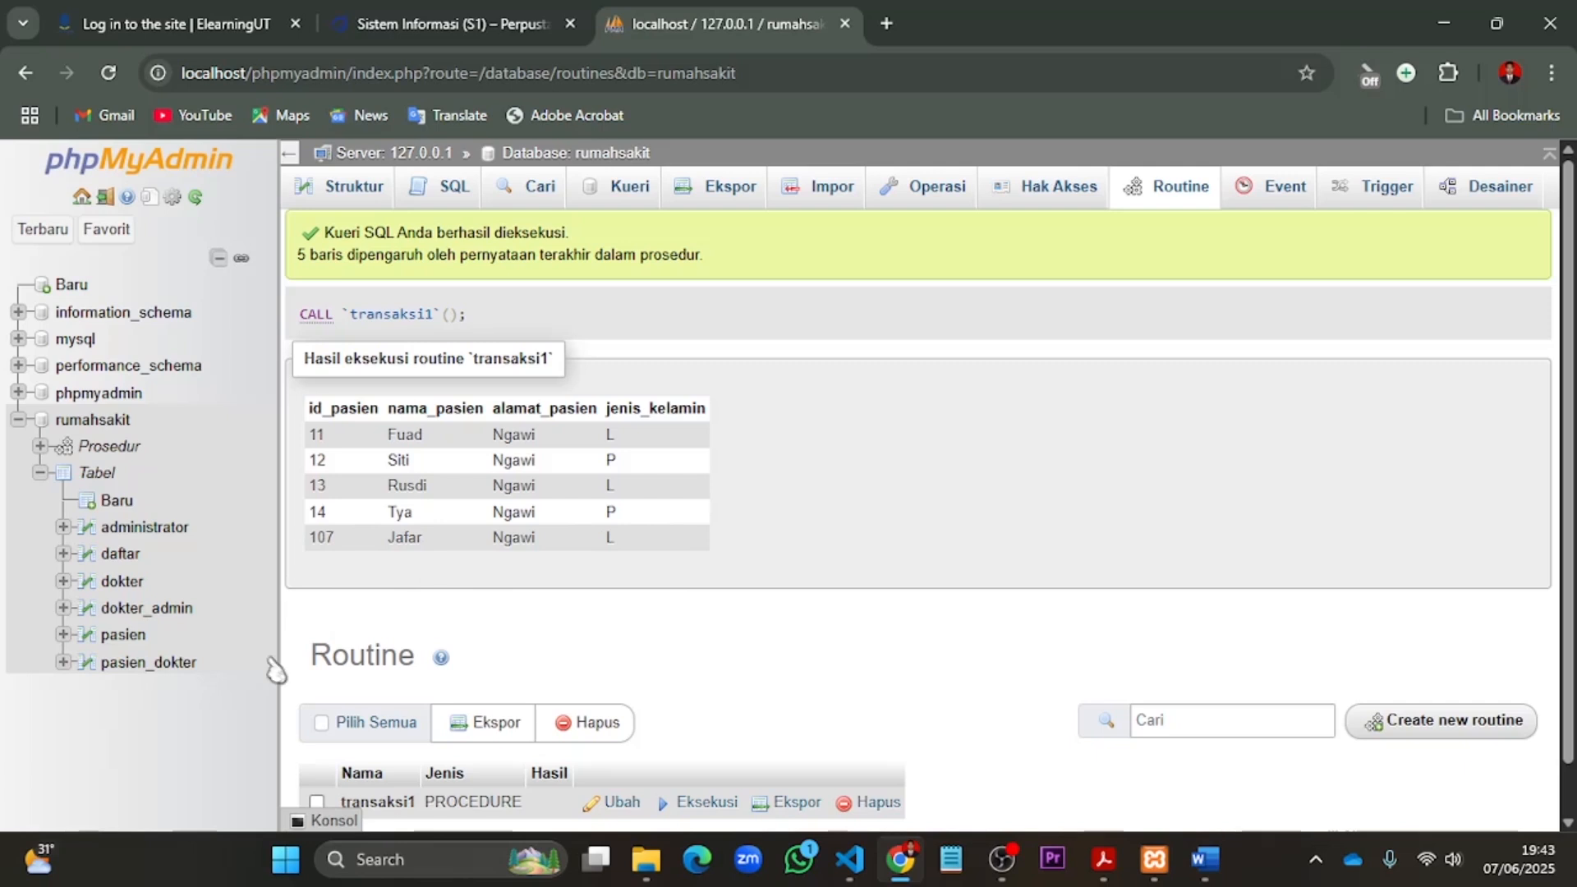
click(123, 637)
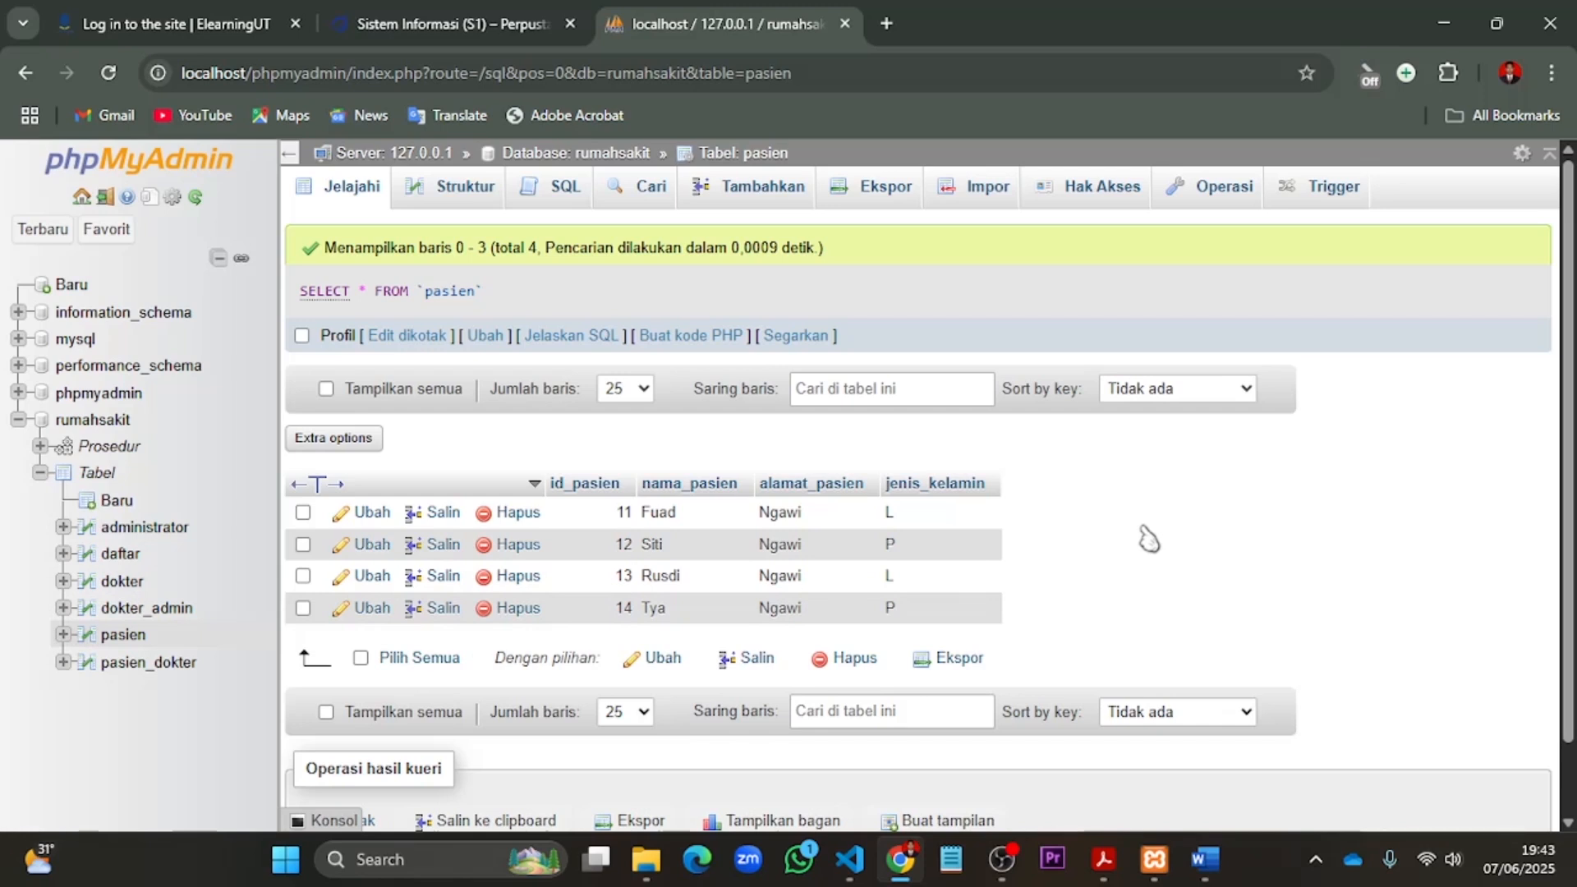
- Start another procedure routine in the rumahsakit database named transaksi2 and remove its default parameter row
click(97, 422)
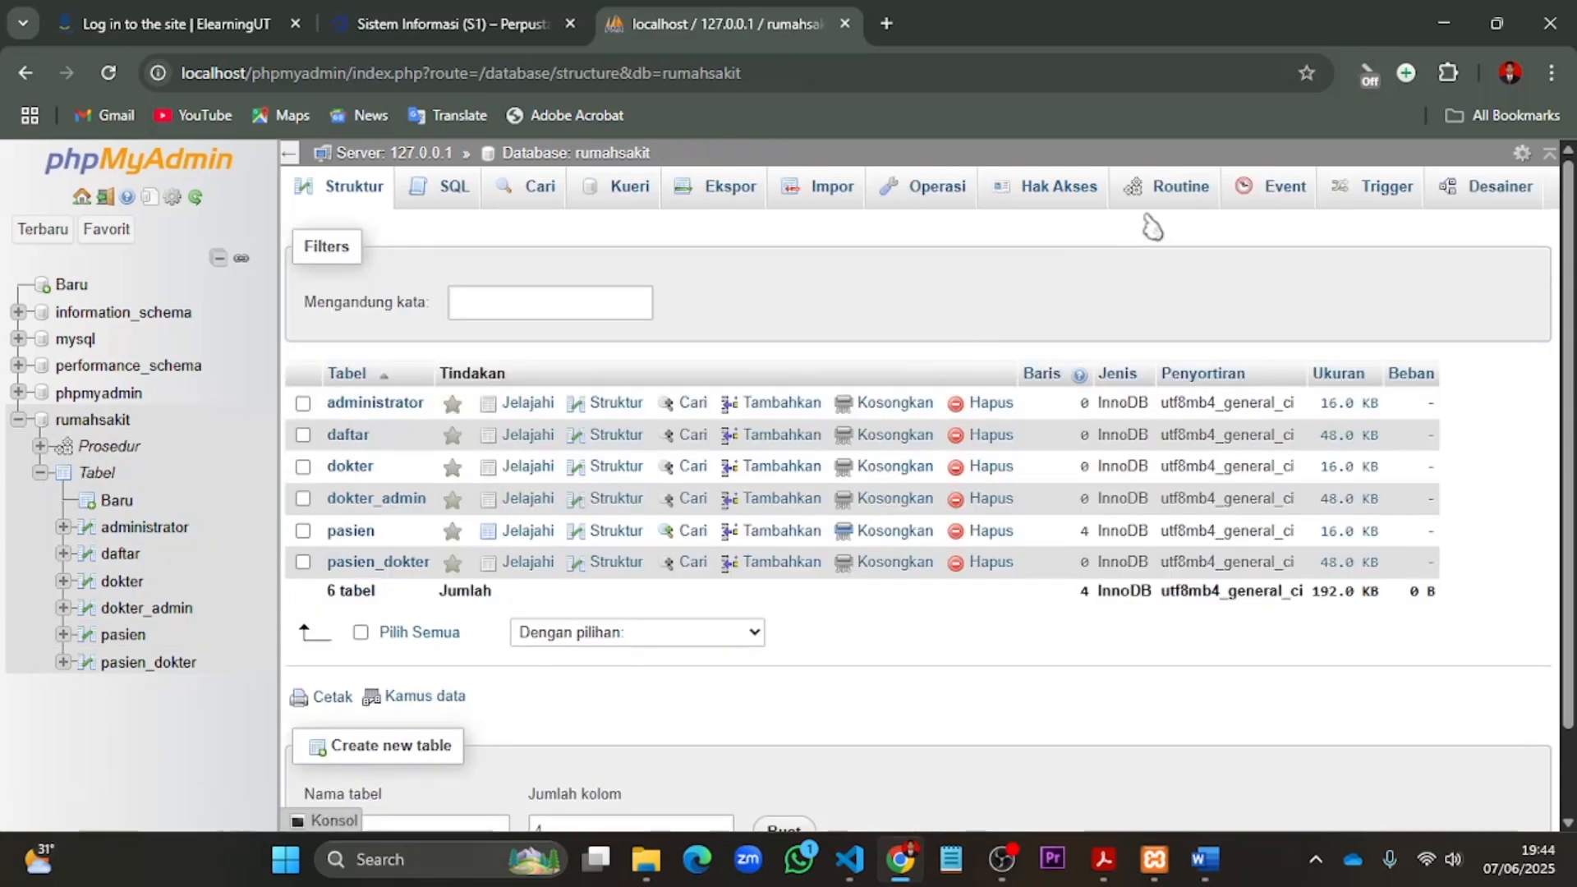
click(1154, 194)
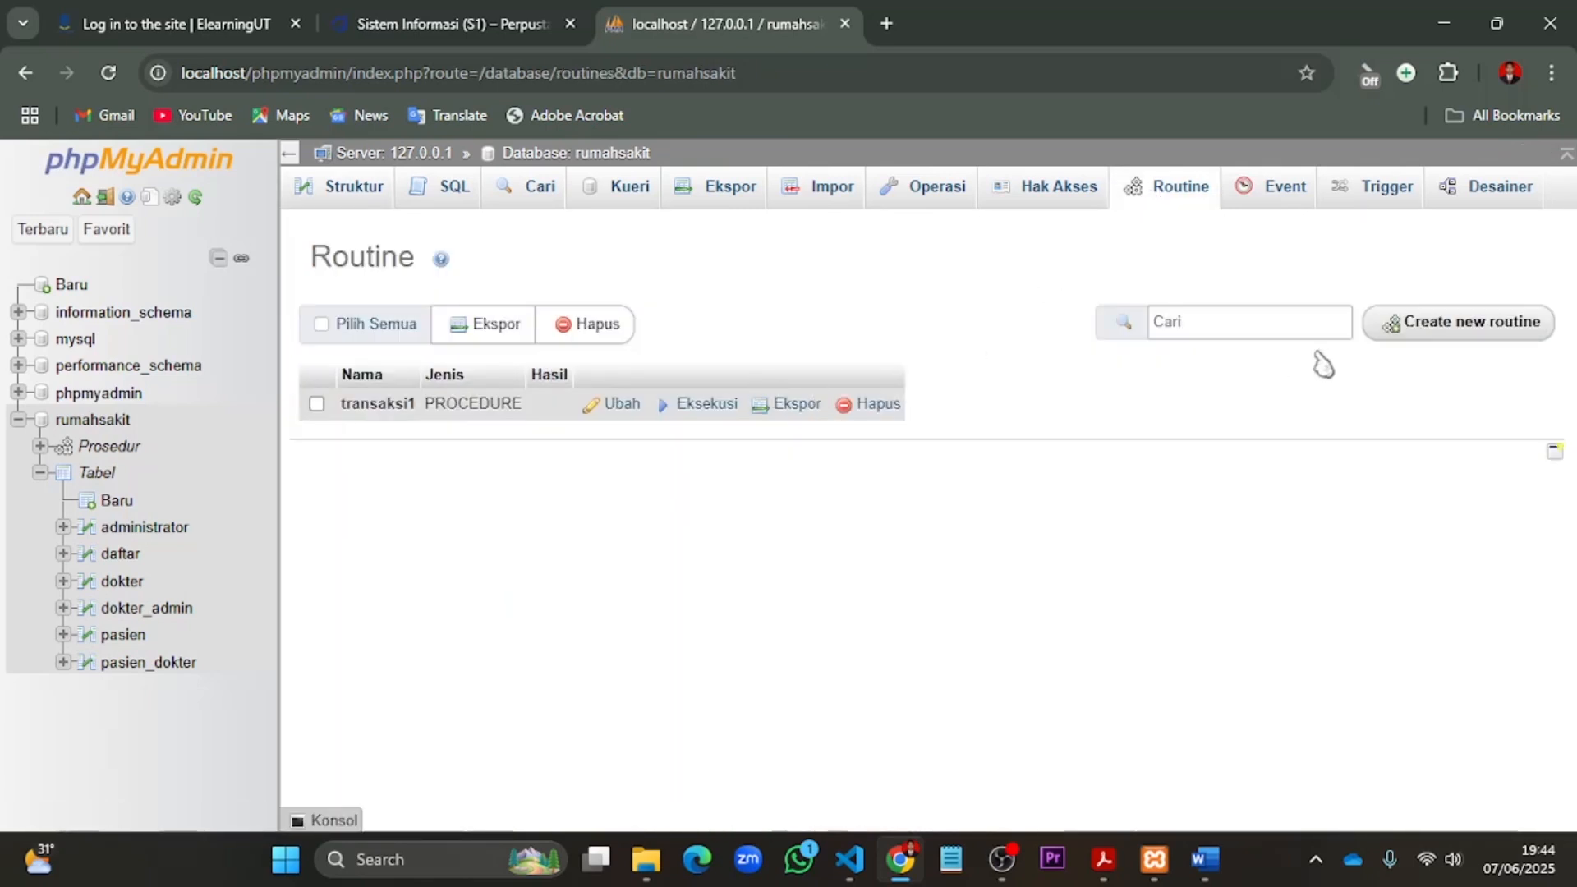
click(1431, 334)
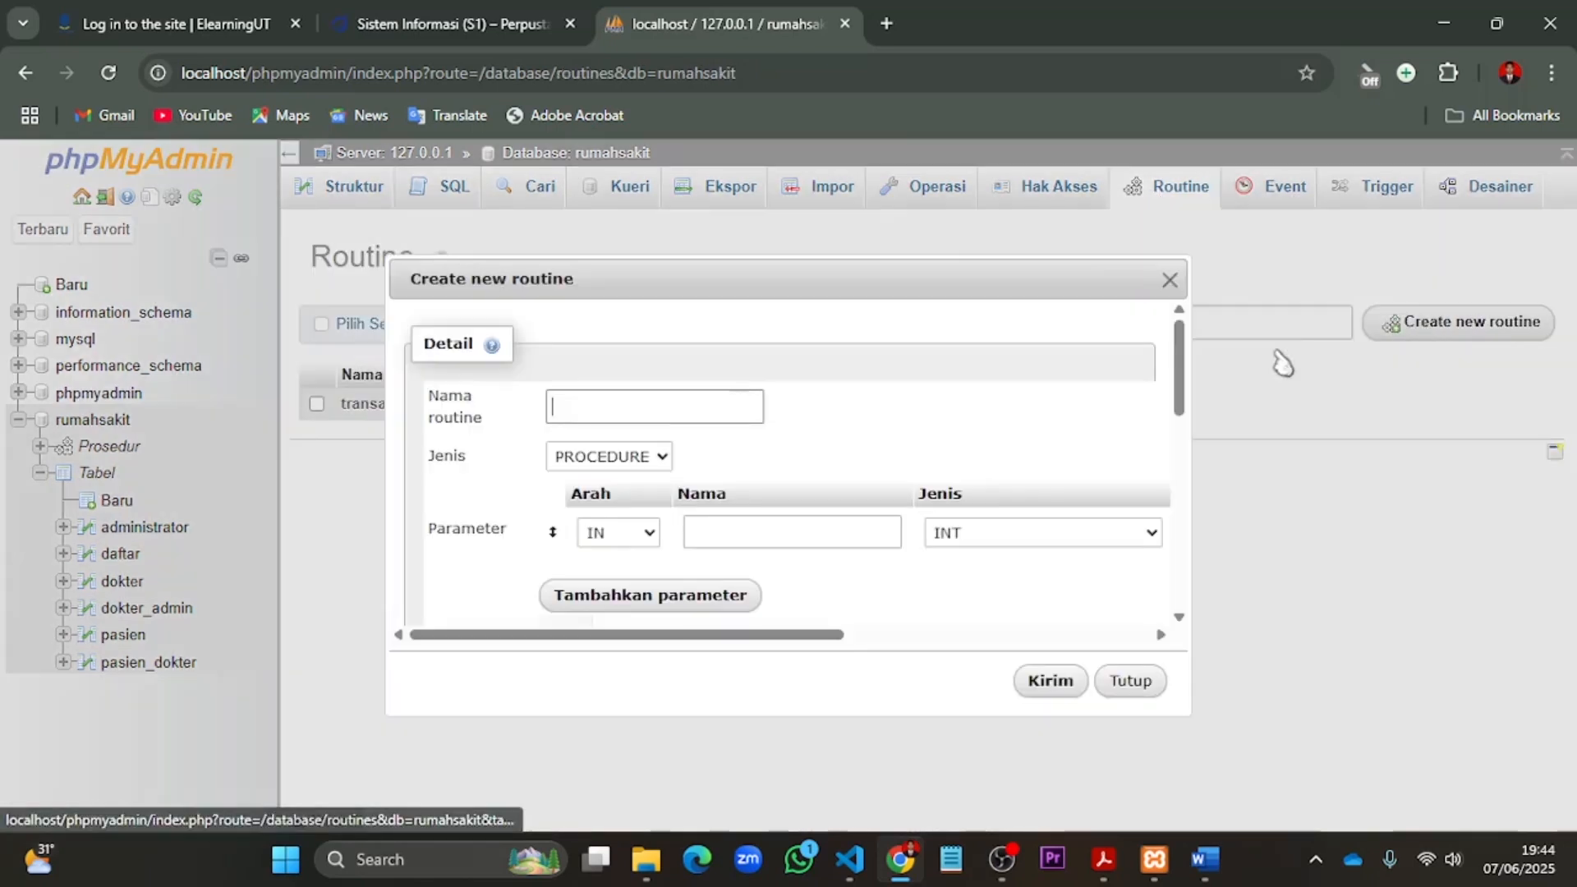
click(622, 408)
text(trans)
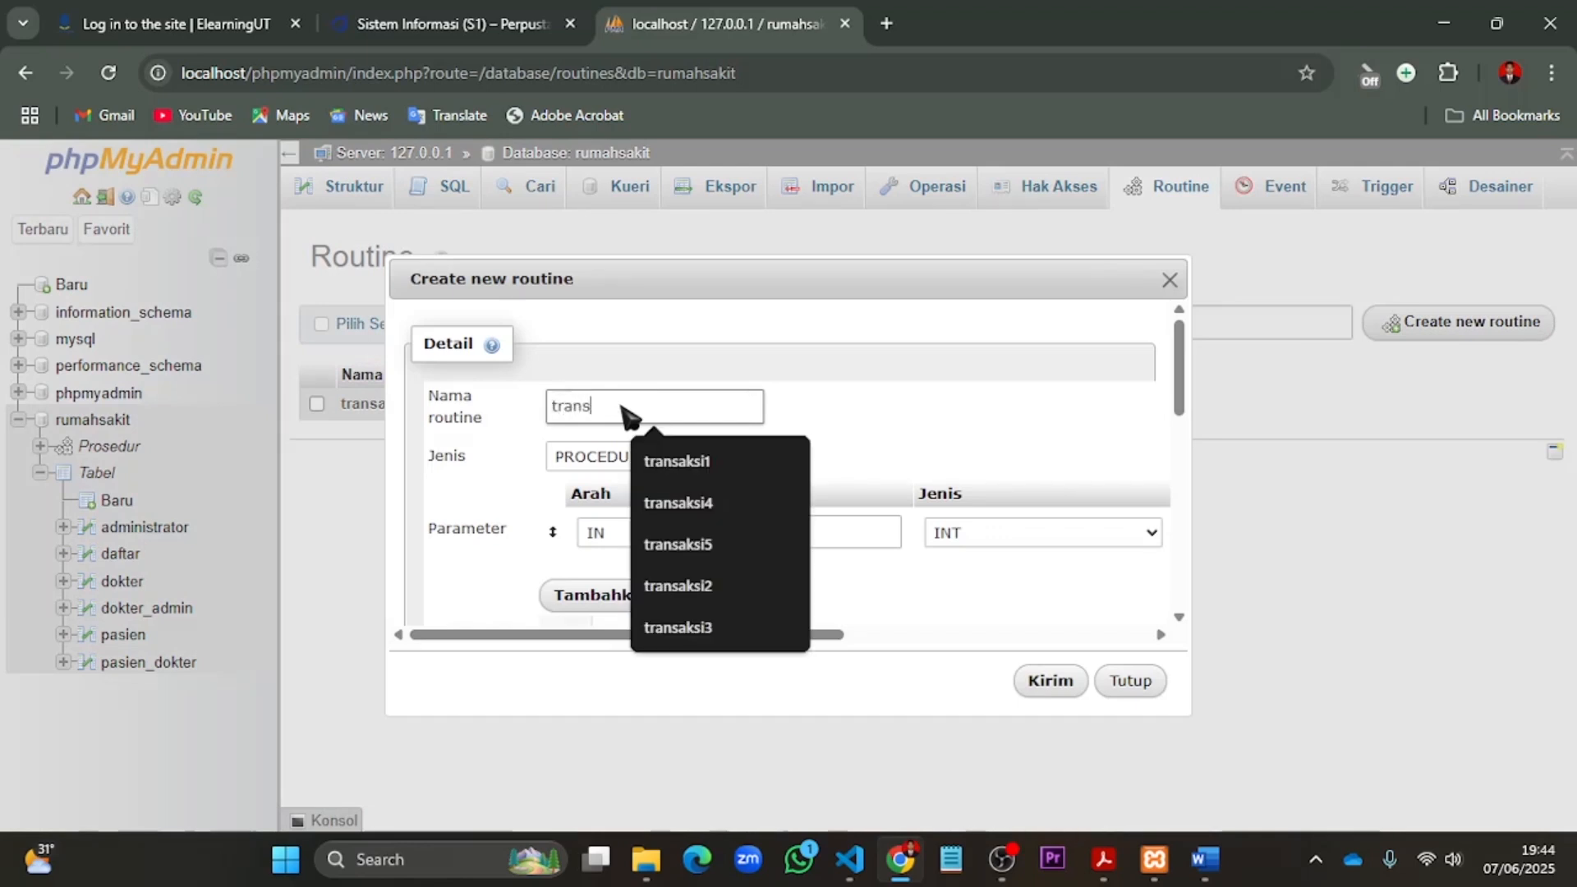
text(aksi2)
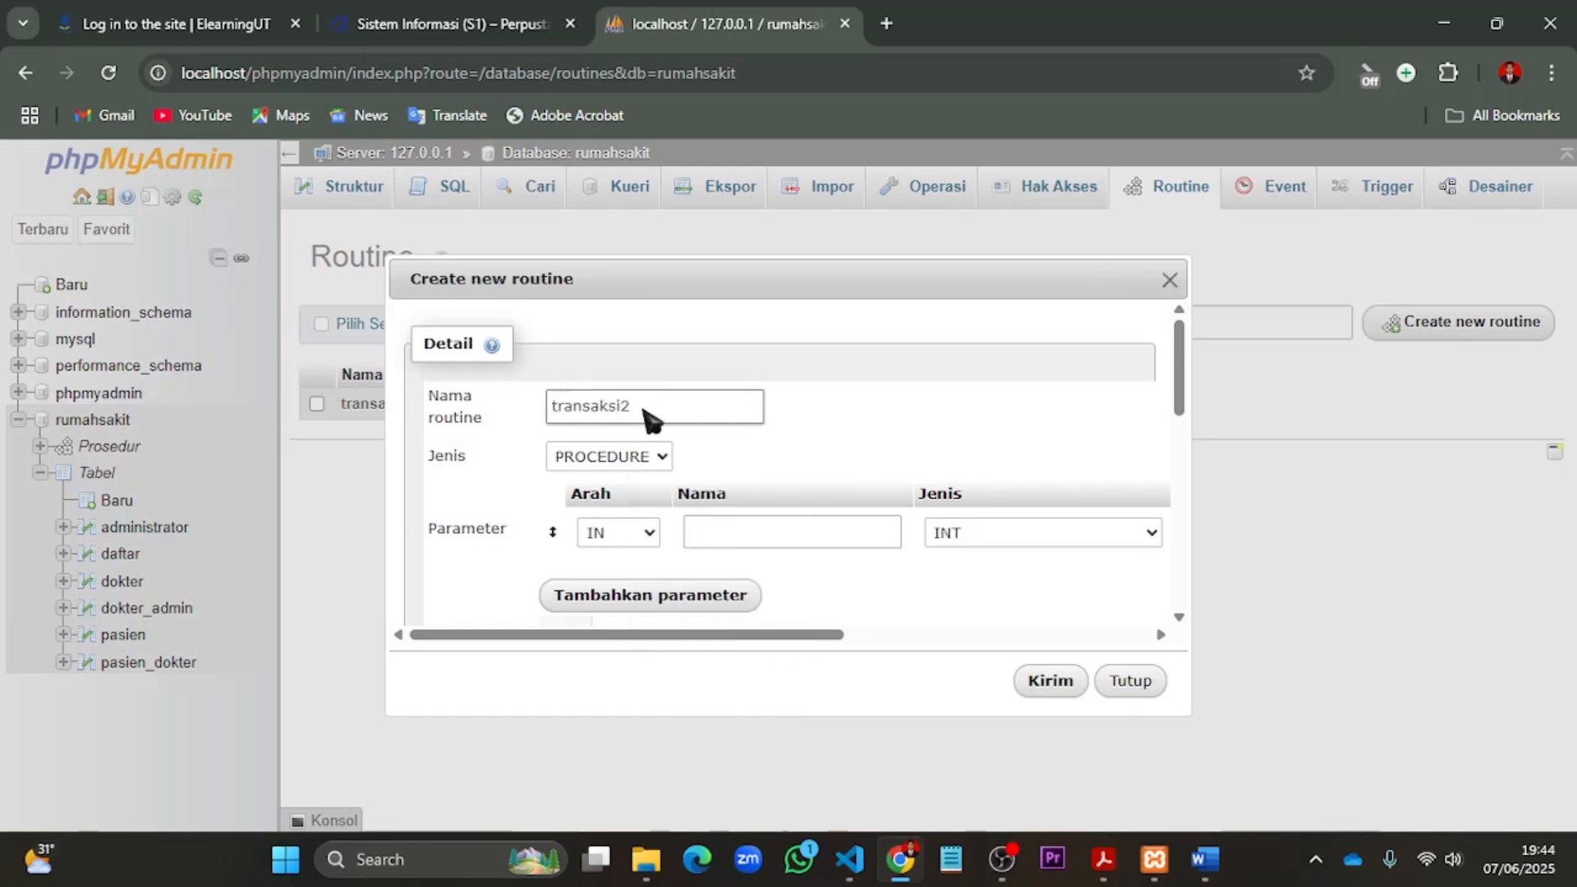
drag(760, 645, 1070, 645)
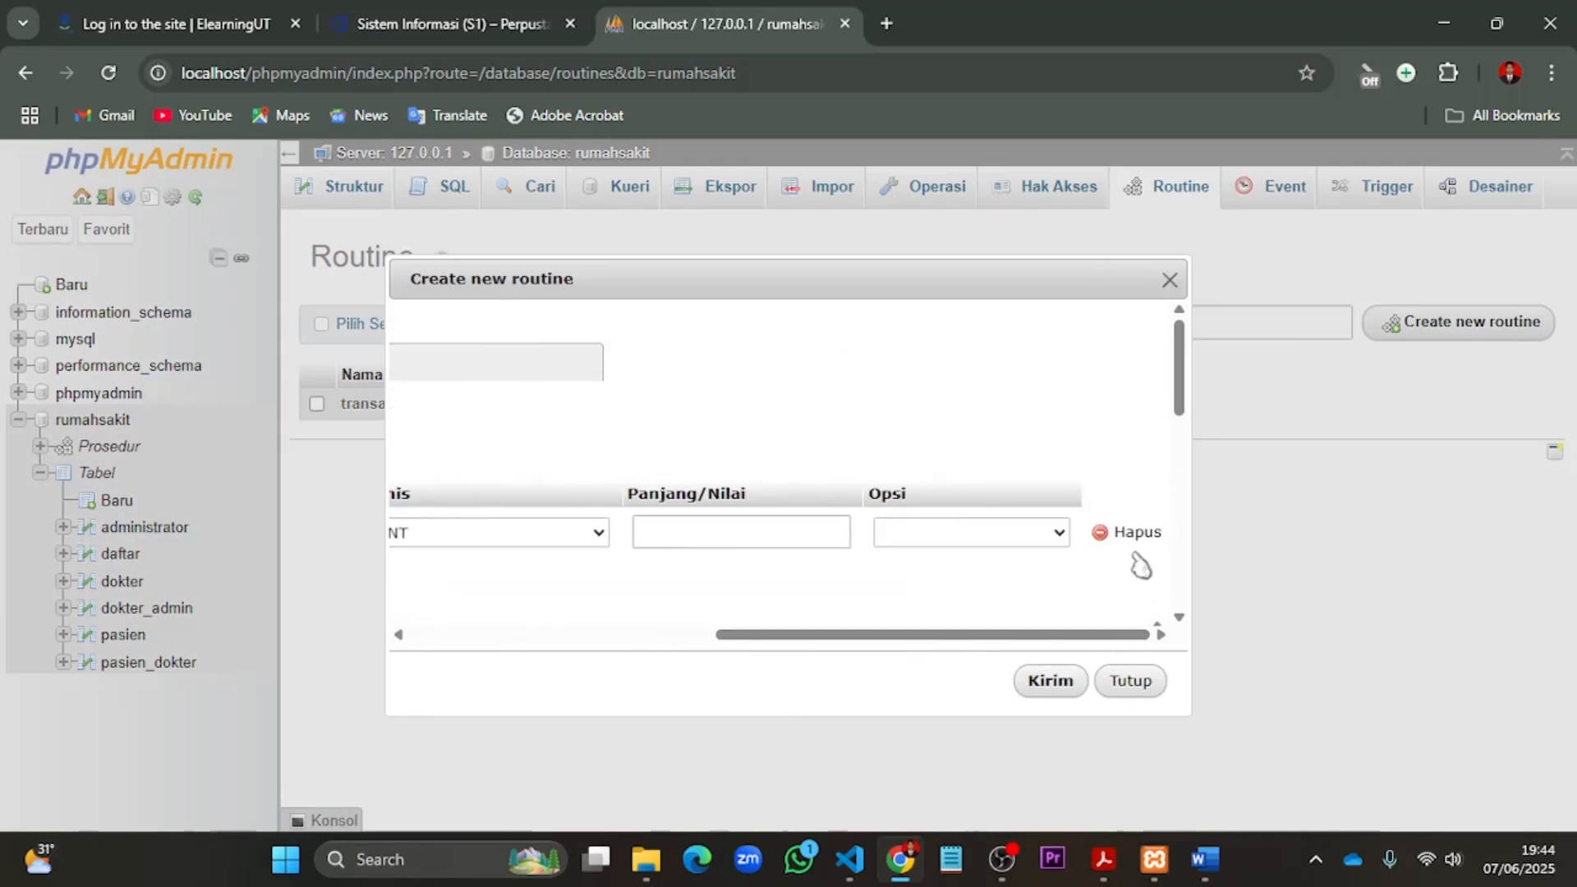
click(1130, 533)
- Paste the transaksi2 definition: start a transaction, insert a patient with gender 'P' into pasien, select all pasien rows, and COMMIT
drag(866, 276, 888, 98)
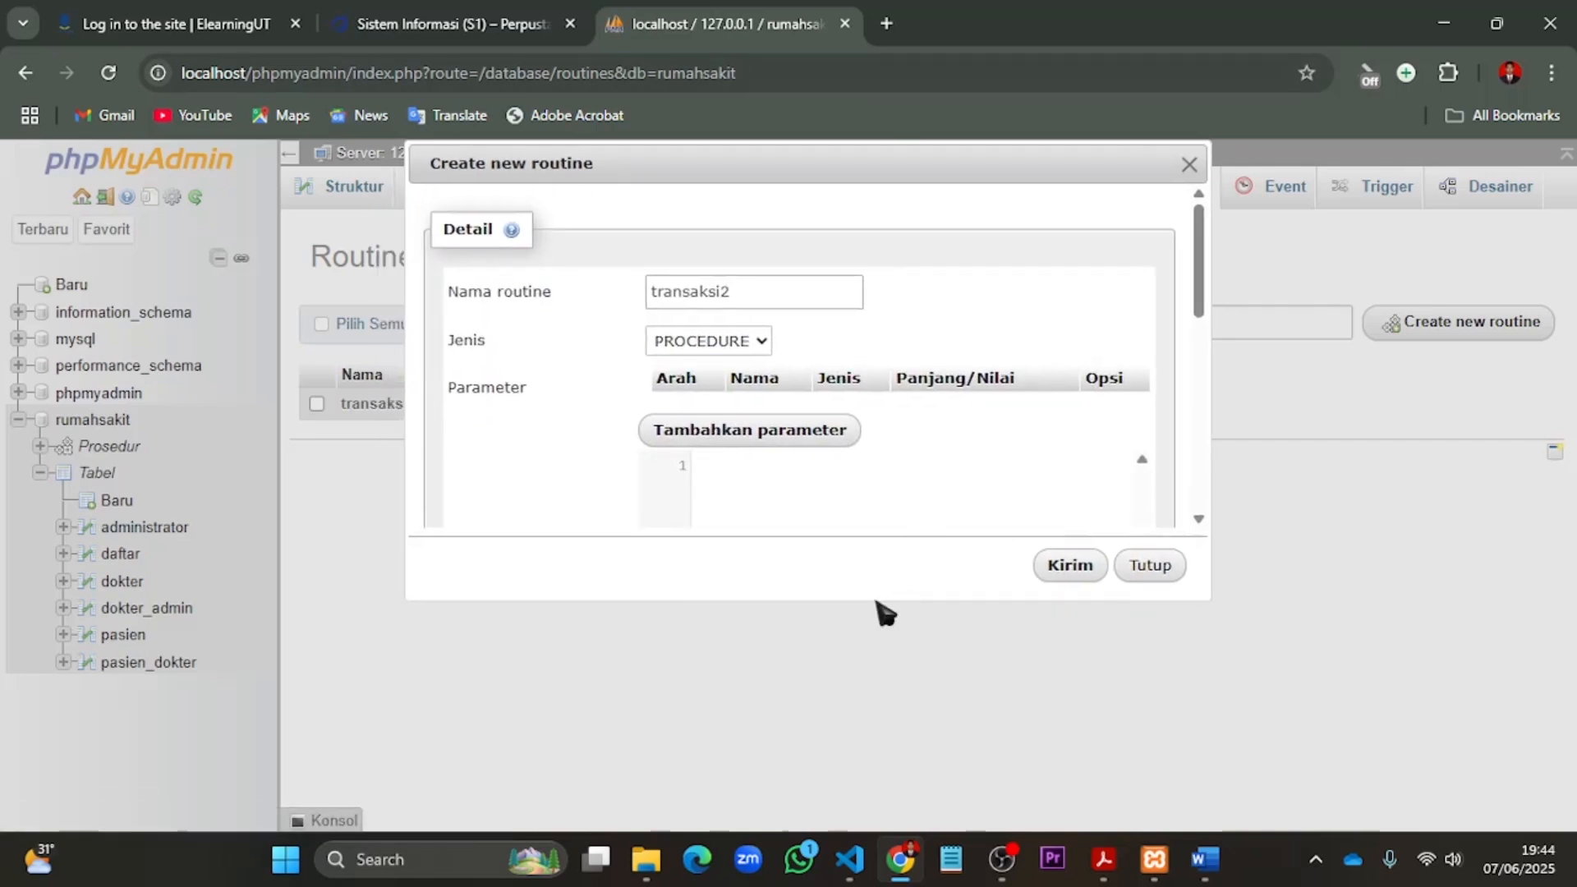
drag(875, 607, 878, 826)
click(717, 512)
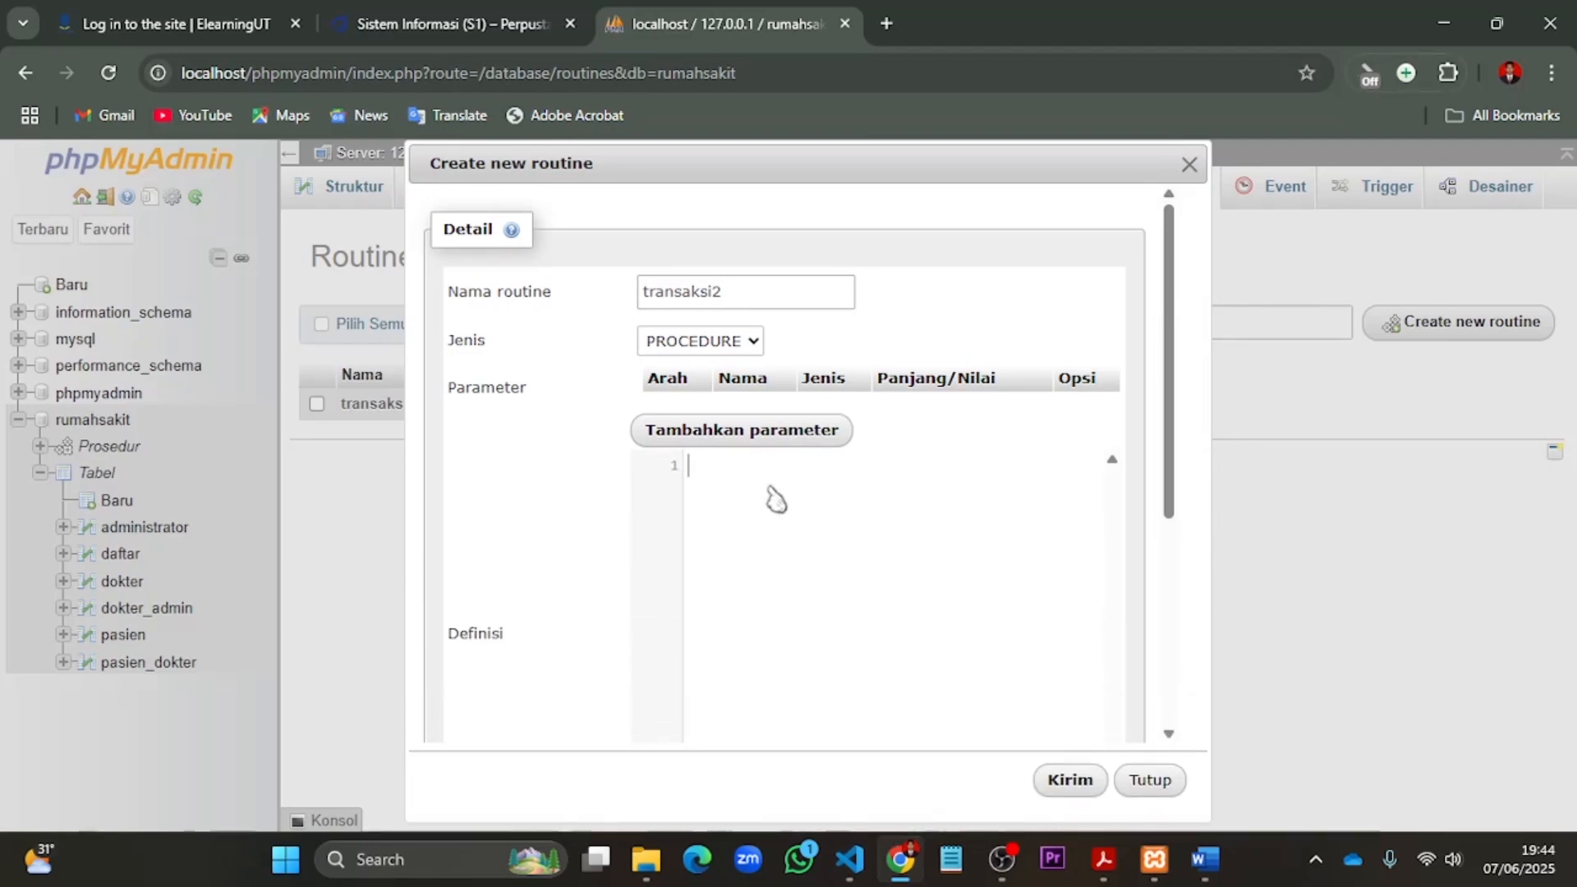
text(BEGIN START TRANSACTION;     INSERT INTO pasien (         id_pasien,         nama_pasien,         jenis_kelamin,         alamat_pasien) VALUES (     '108',     'Siska',     'P',     'Ngawi'); SELECT * FROM pasien; END)
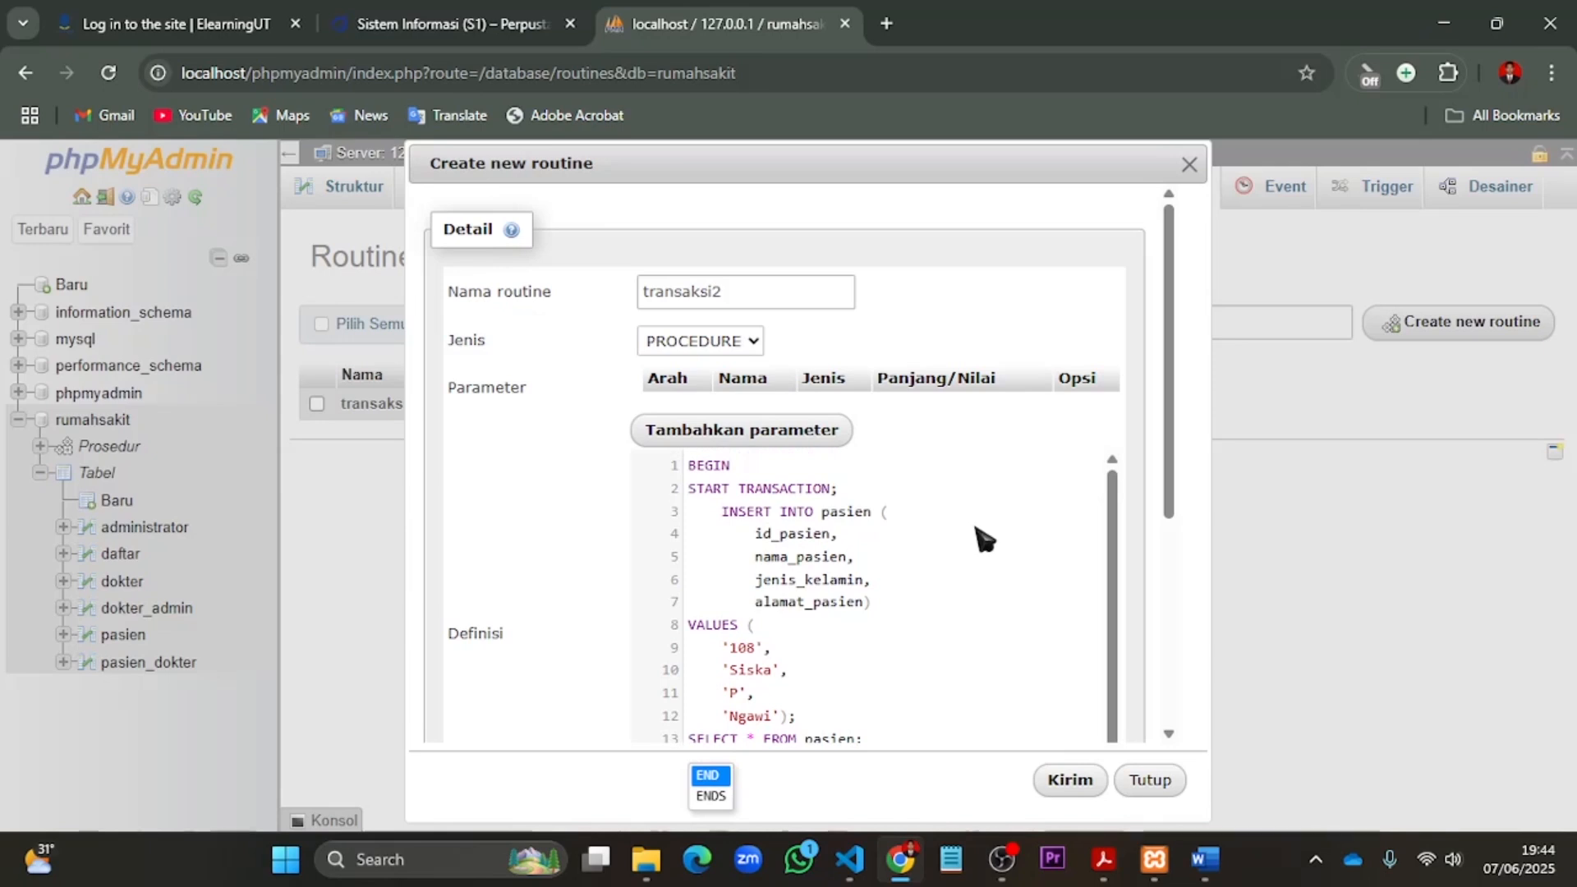
- Set the SQL data access of transaksi2 to NO SQL and save the routine
scroll(984, 538, down, 1)
scroll(985, 539, down, 5)
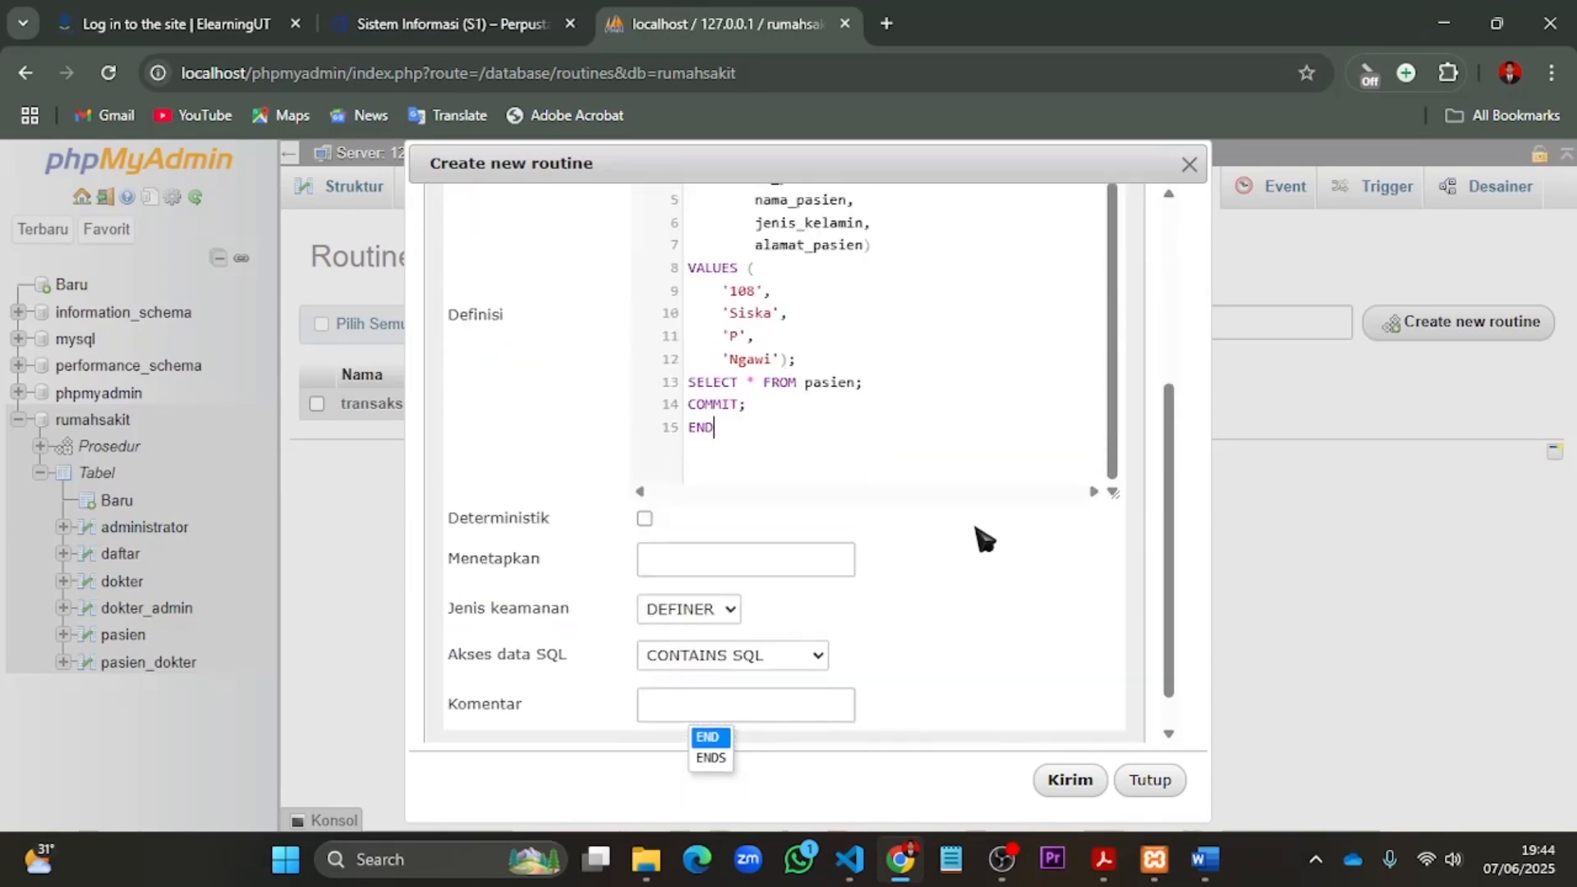
click(818, 628)
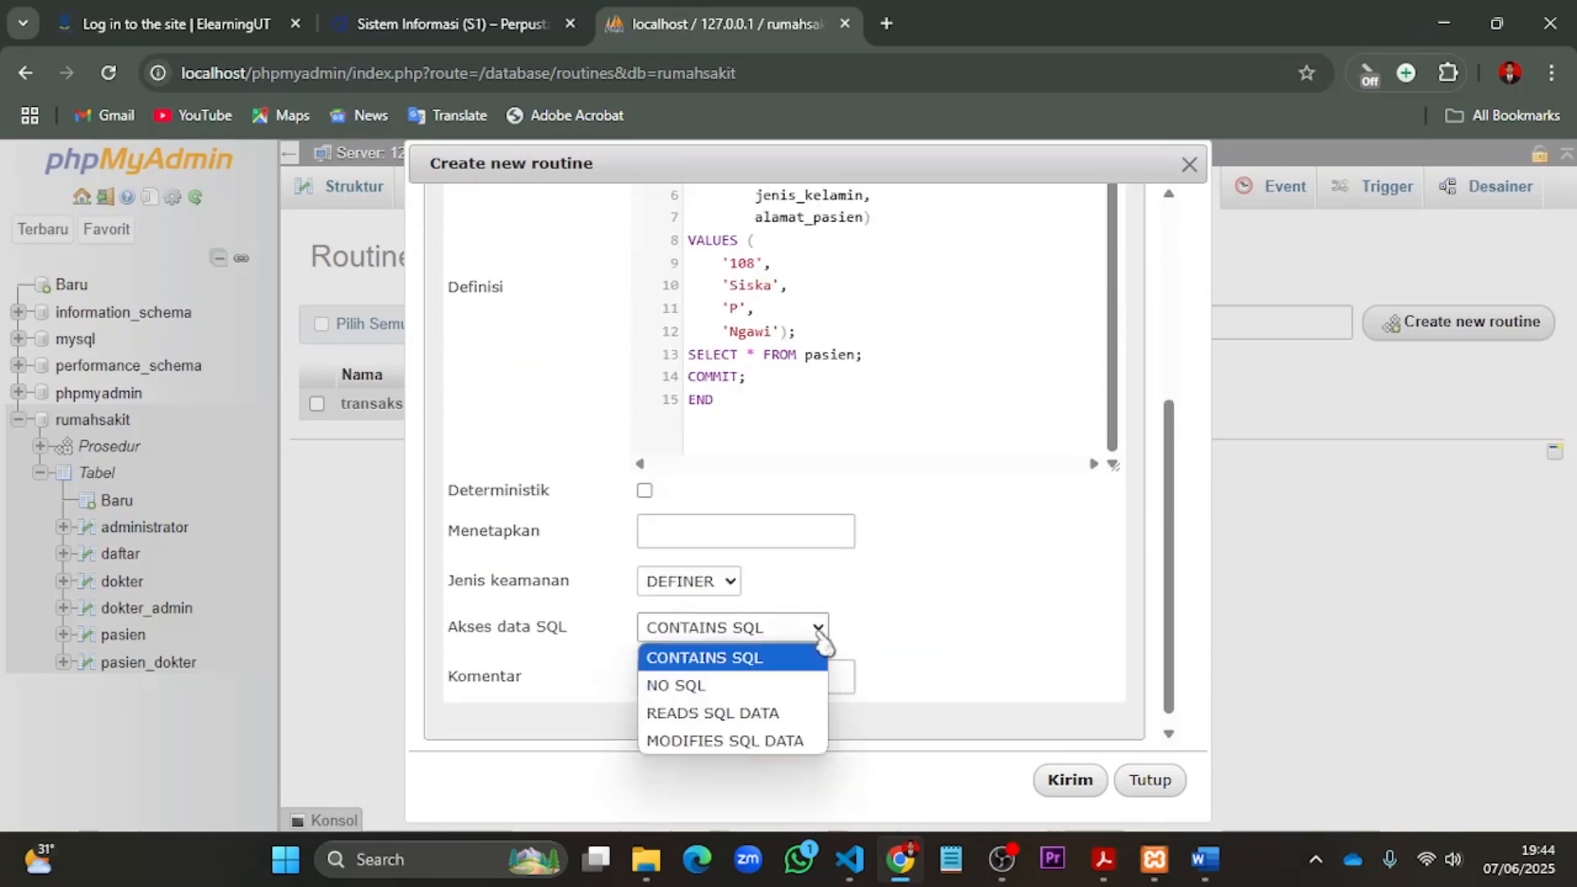
click(760, 687)
scroll(972, 580, down, 1)
click(1068, 783)
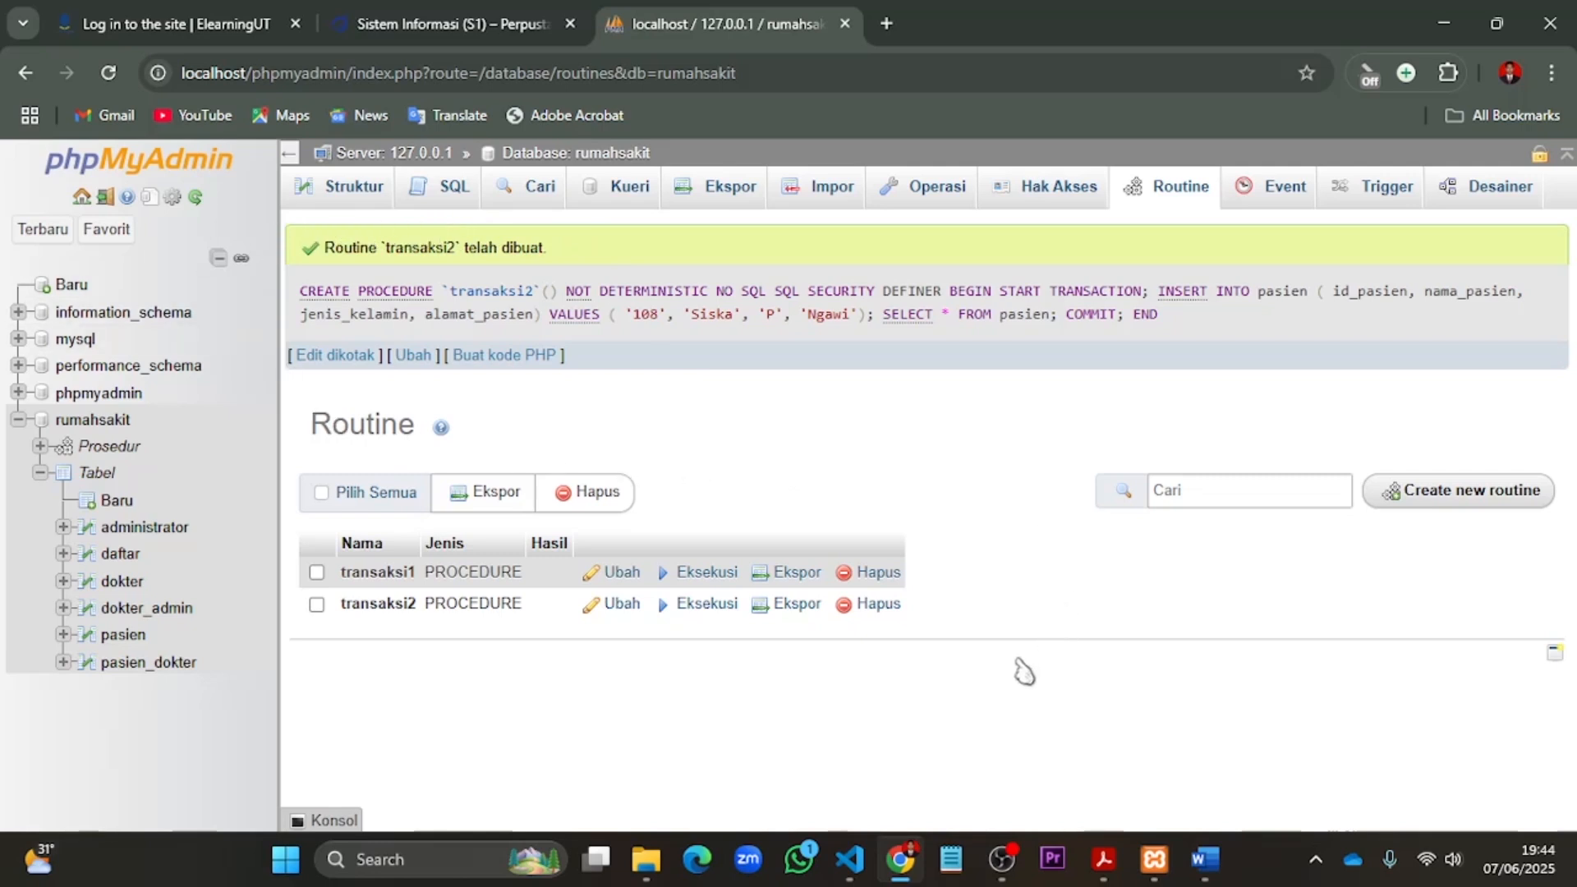
- Execute the transaksi2 routine and browse the pasien table to check the committed rows
click(685, 608)
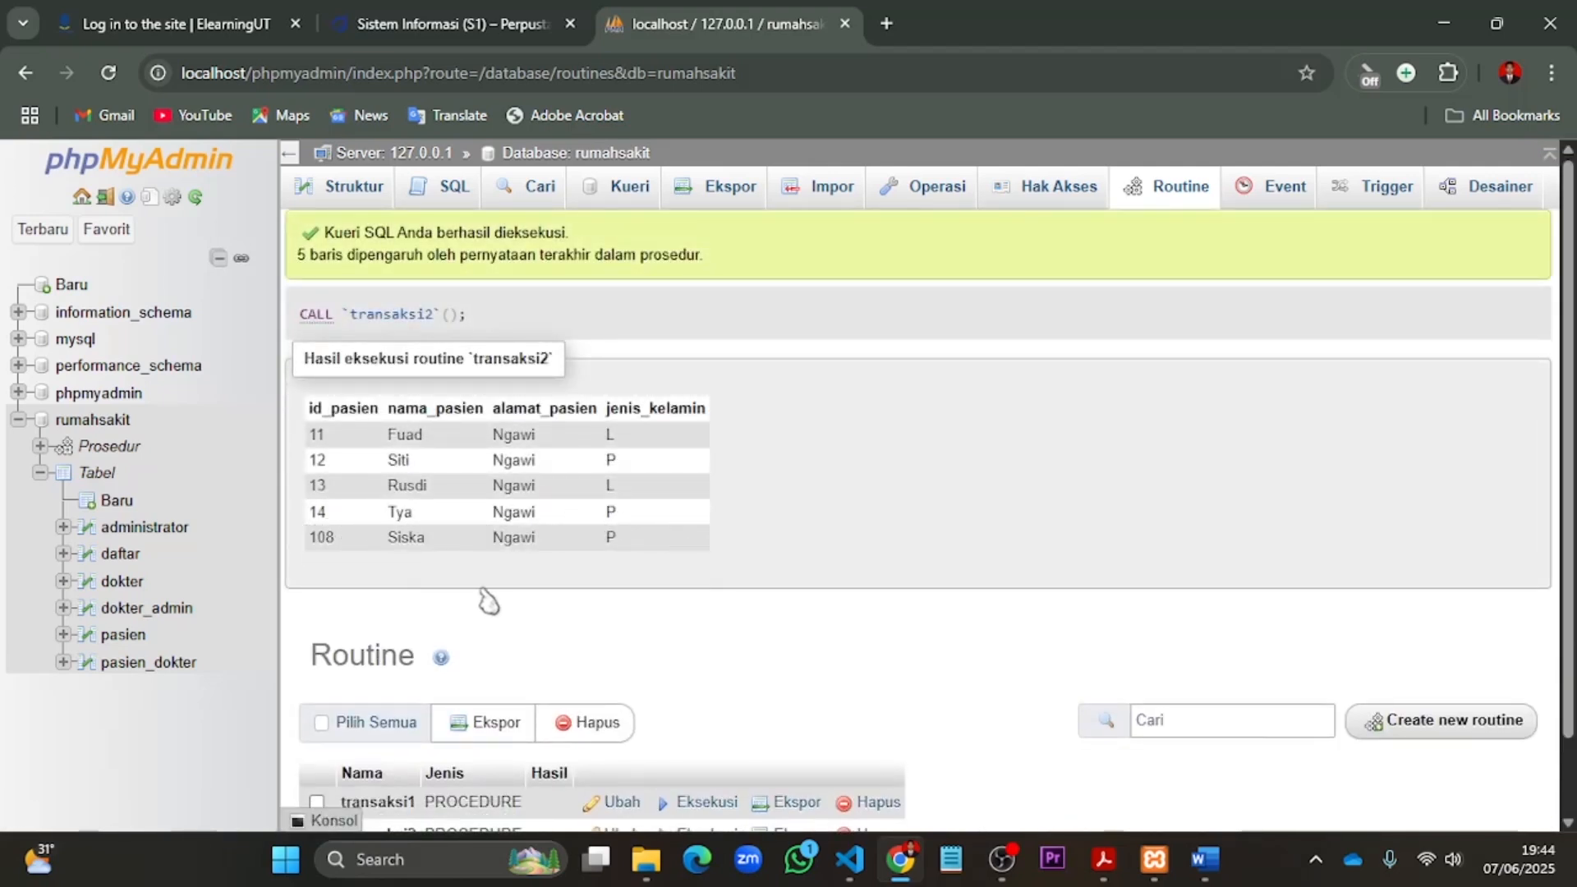
click(123, 636)
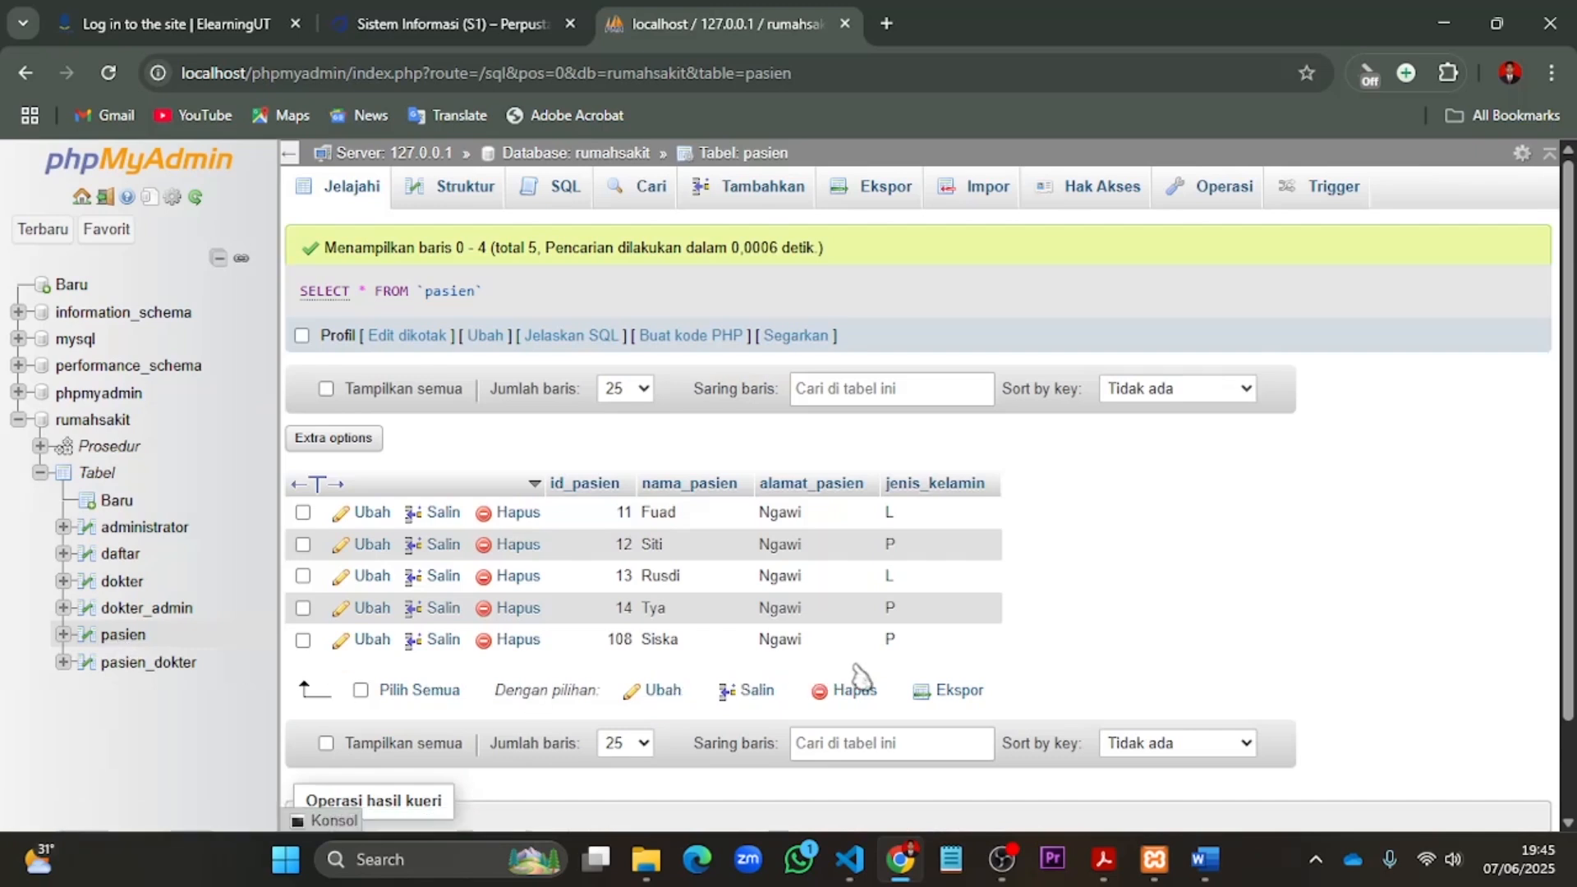
scroll(926, 606, down, 2)
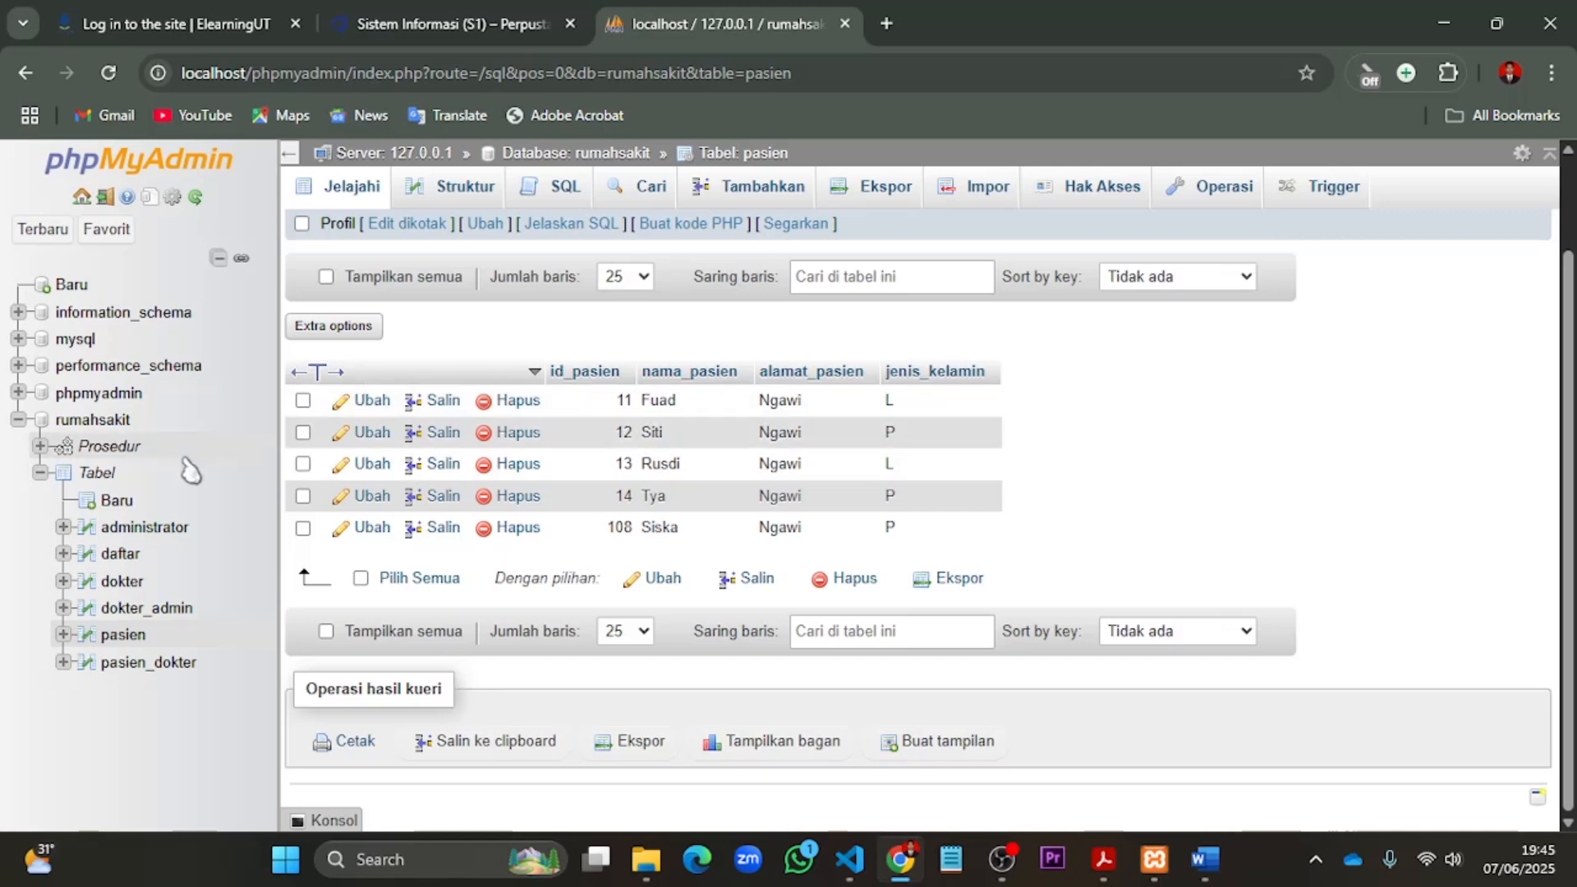
- Start a new procedure routine in the rumahsakit database named transaksi3 and remove its default parameter row
click(97, 425)
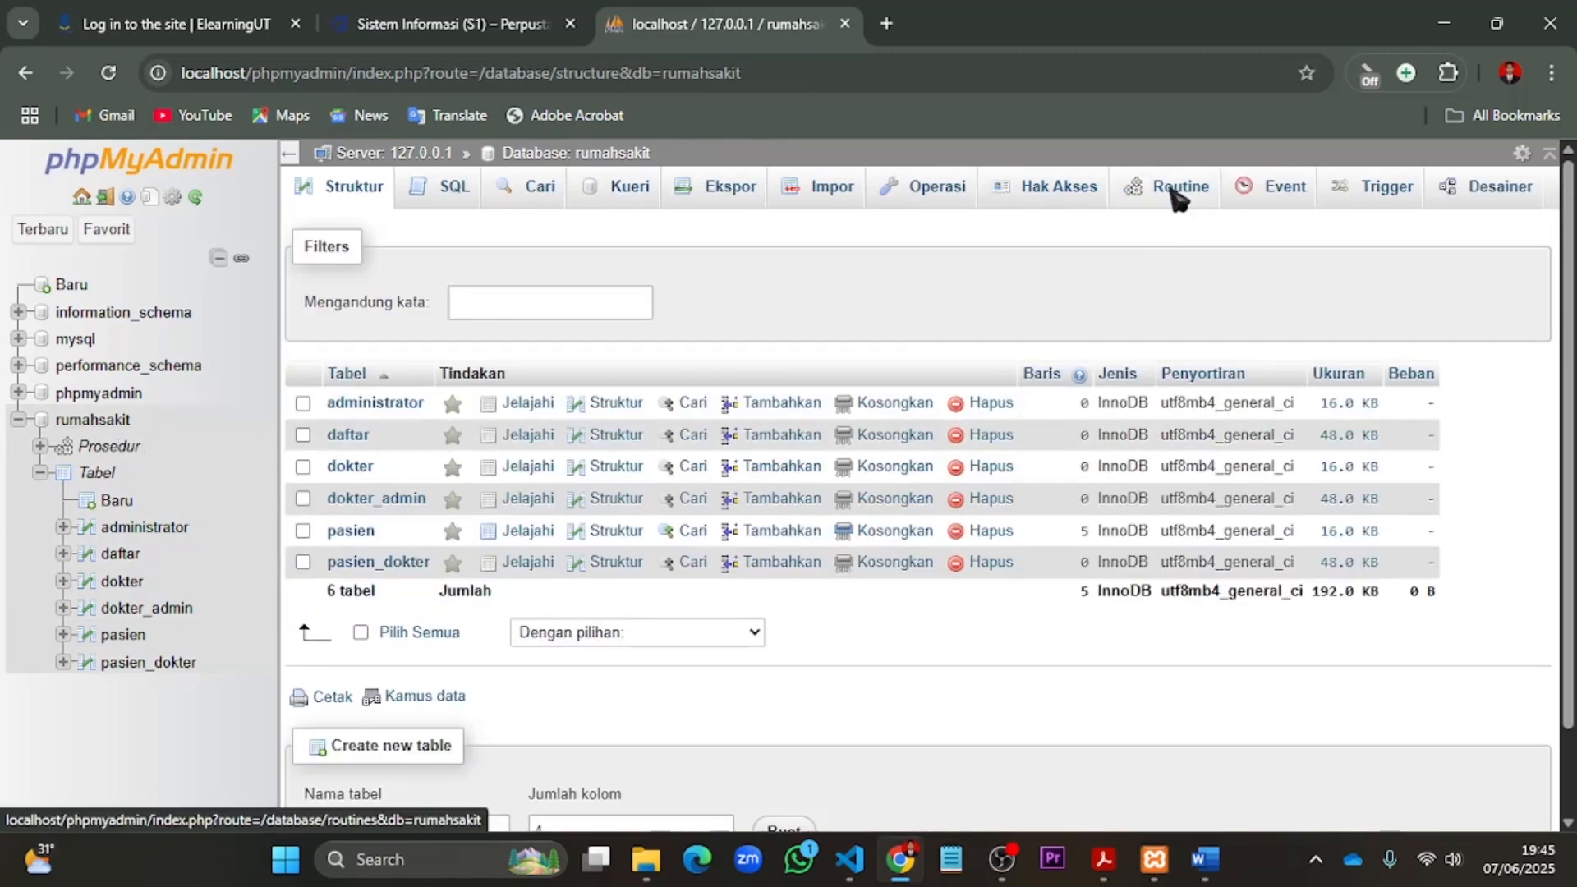
click(1176, 197)
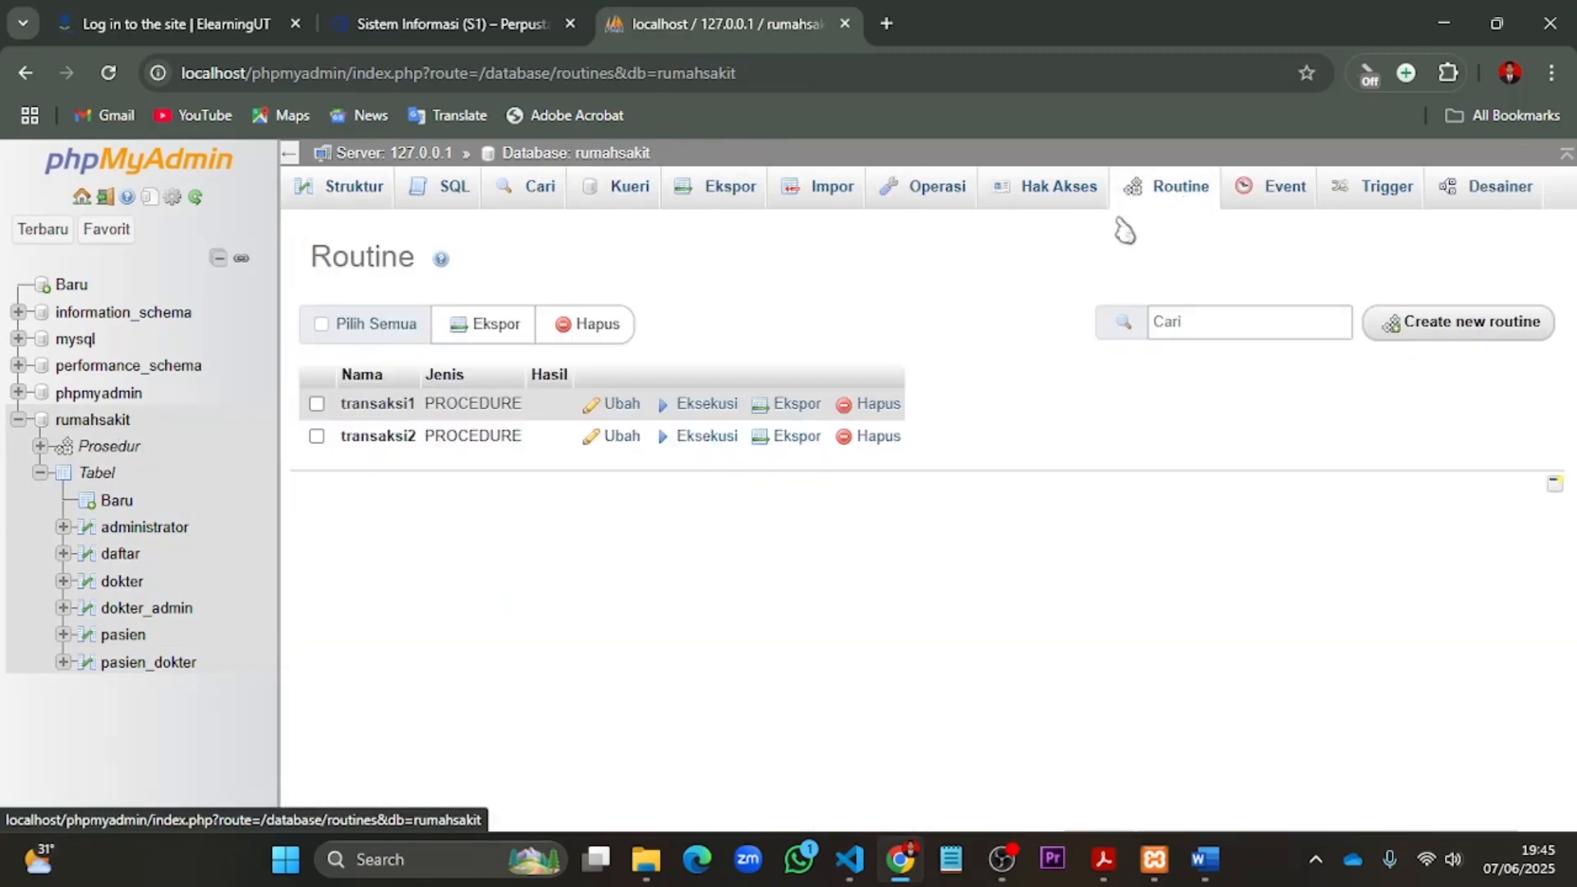
click(1479, 327)
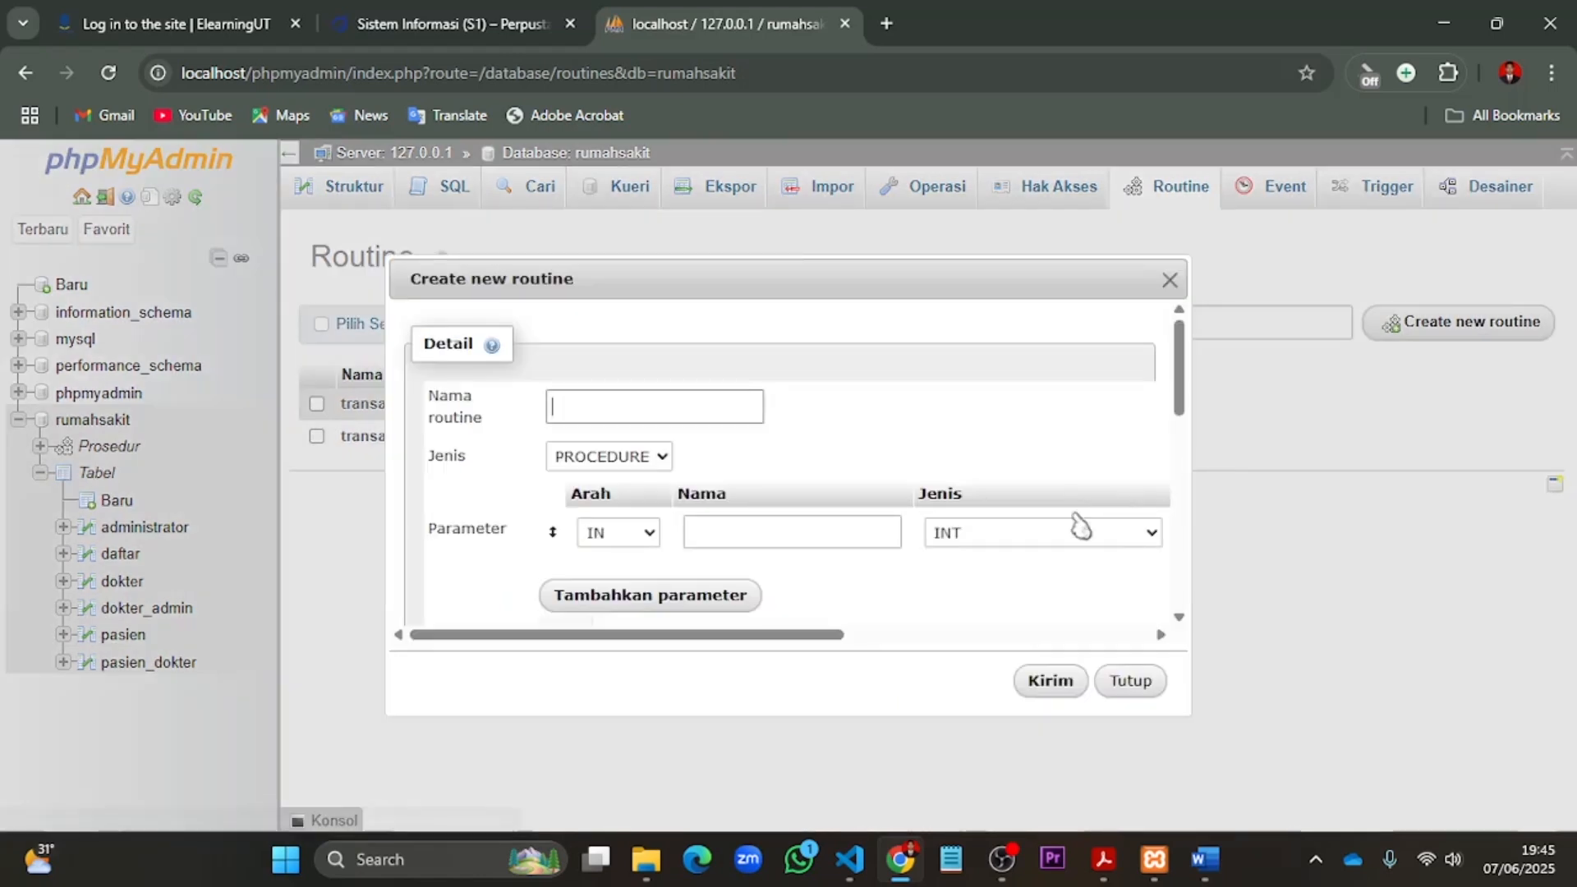
click(660, 409)
text(transaksi3)
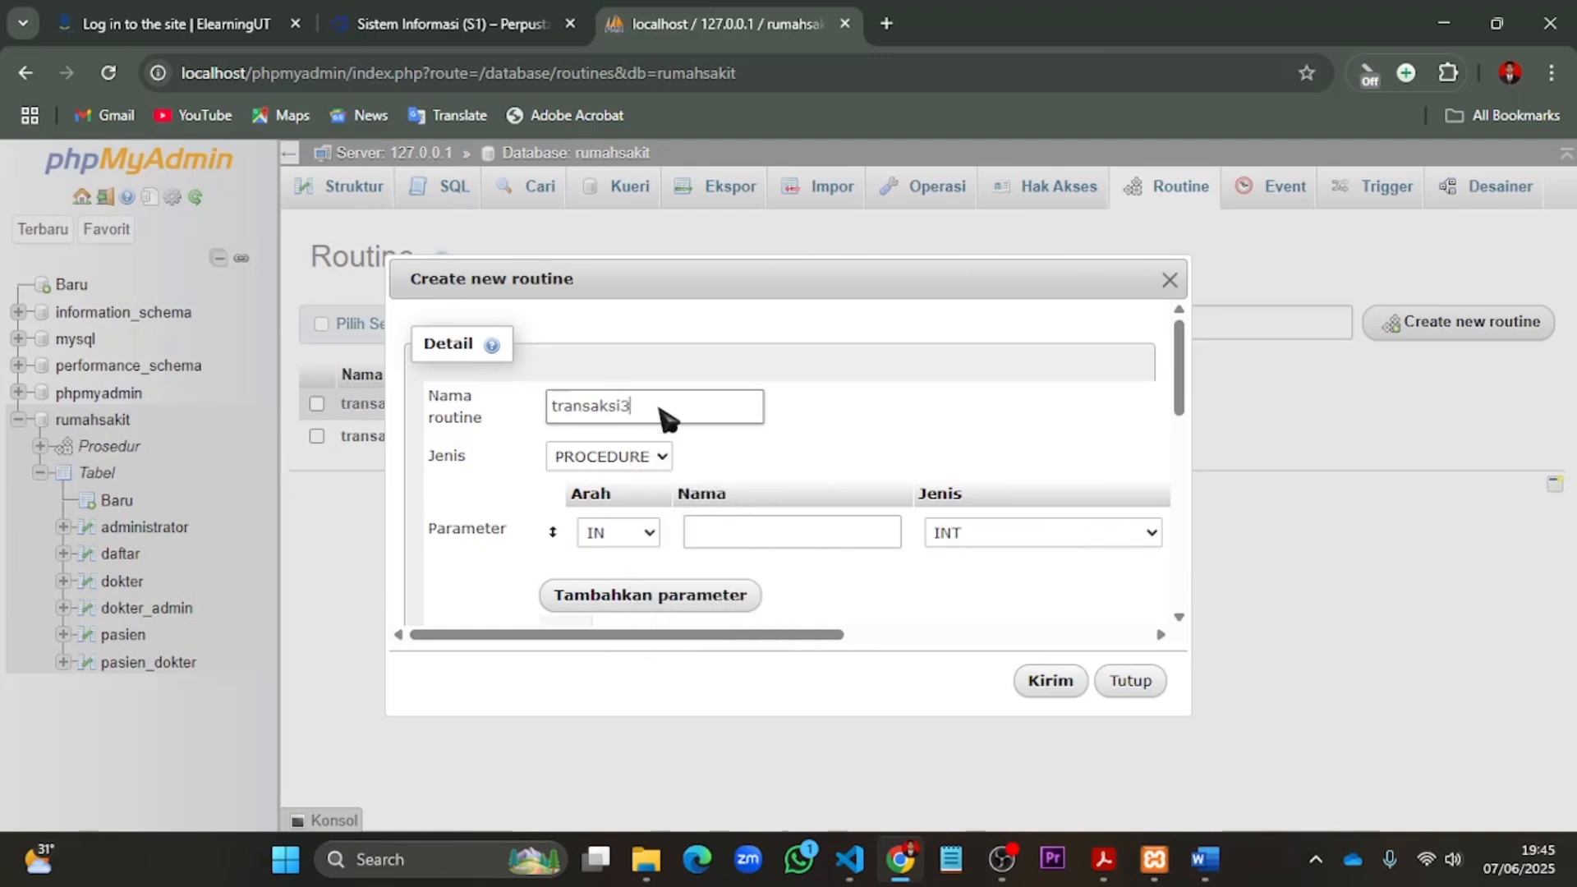
drag(646, 637, 1166, 575)
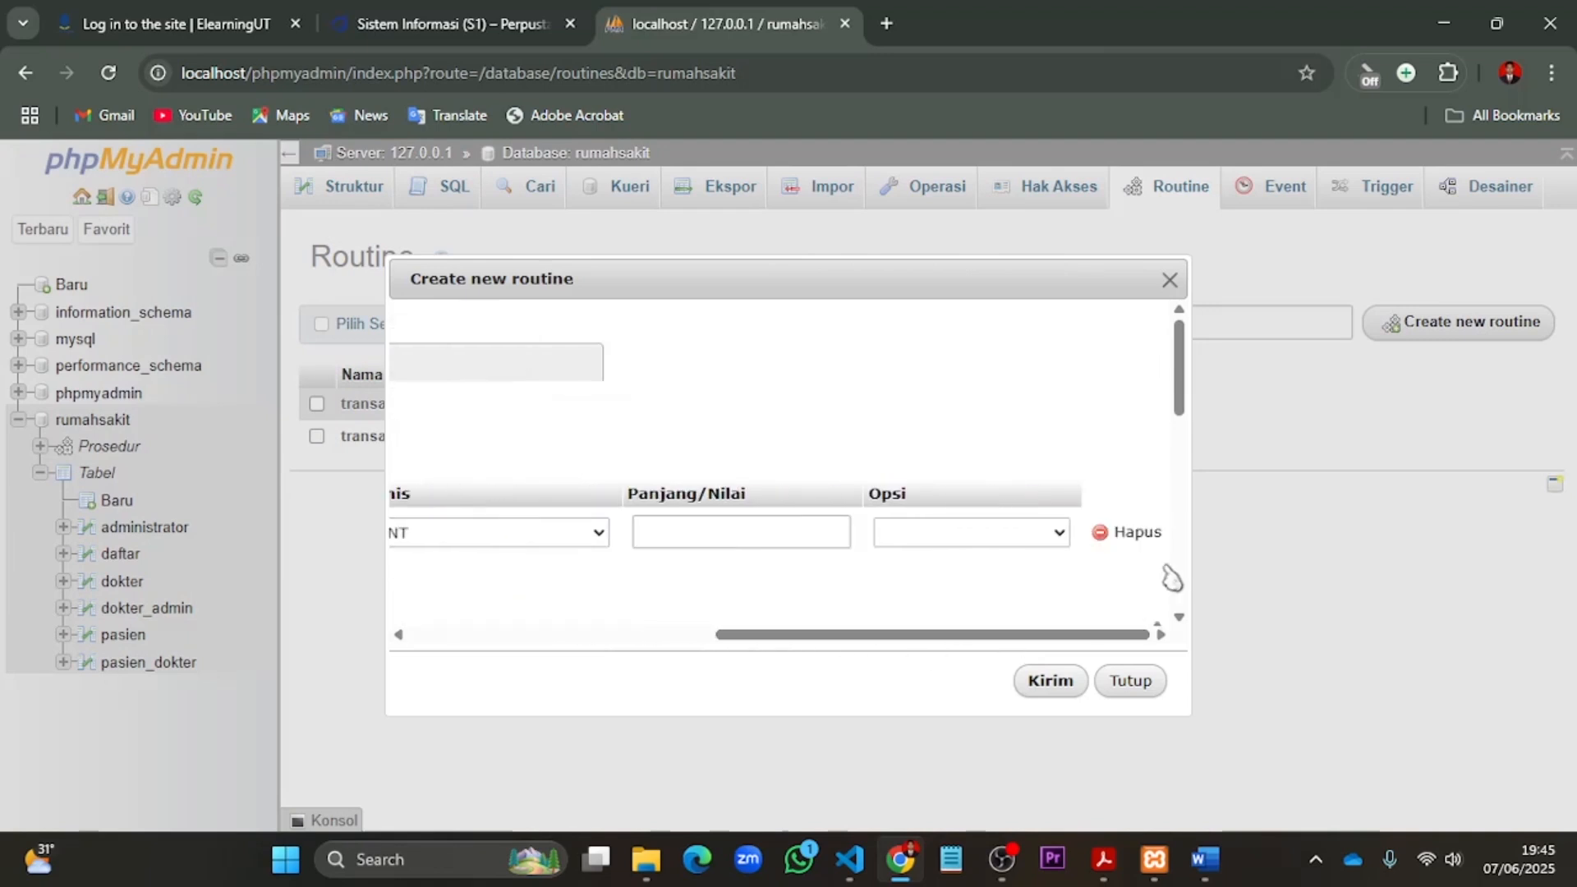
click(1136, 535)
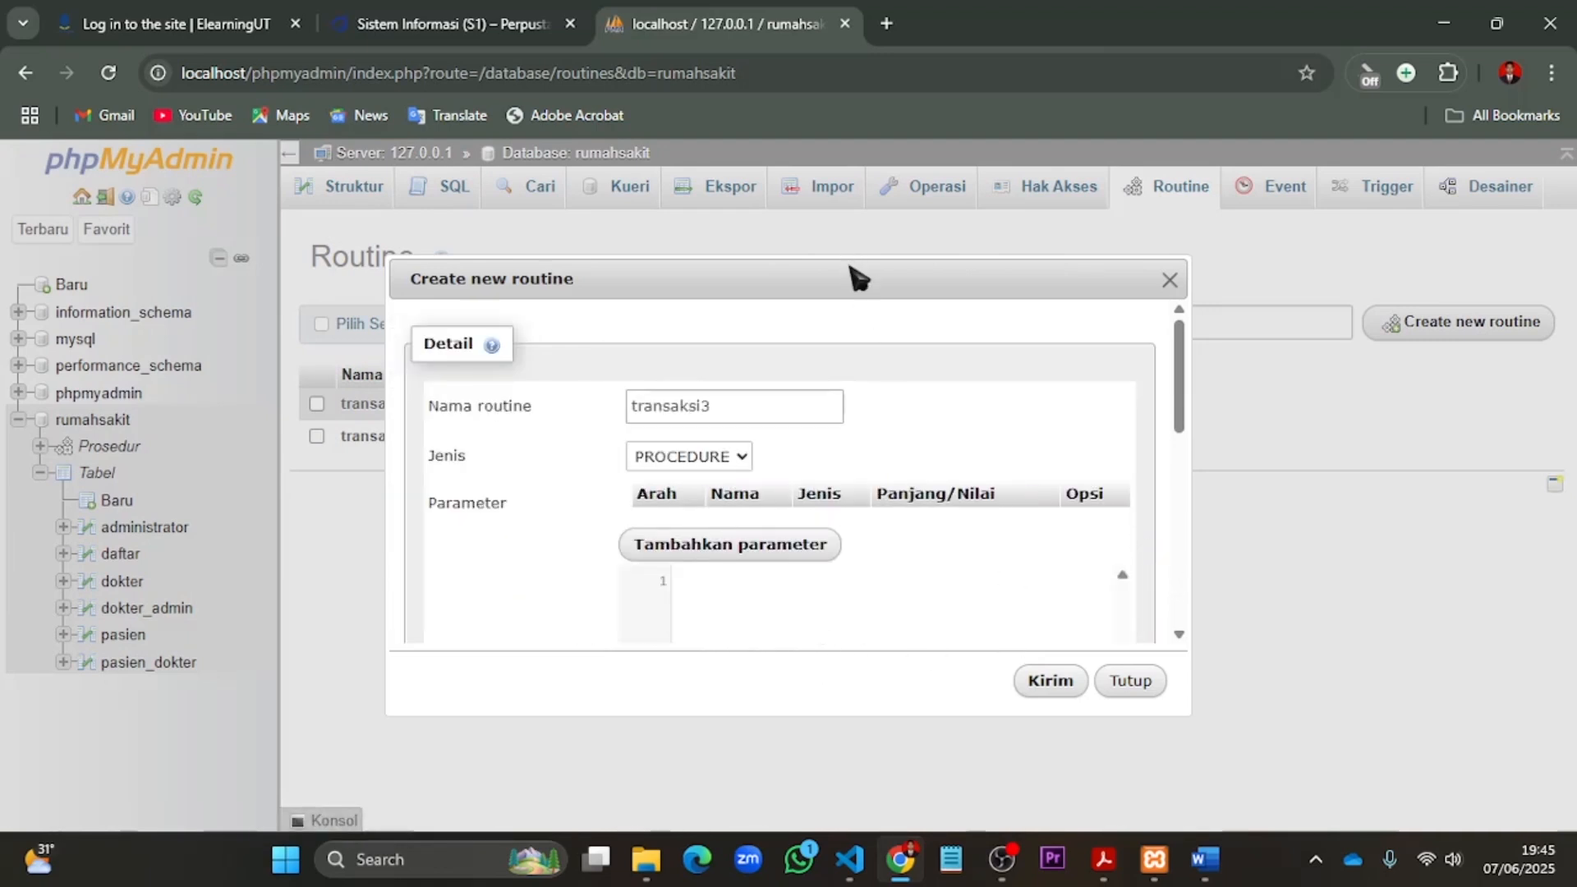
- Paste the transaksi3 definition: start a transaction, insert a patient with gender 'L' into pasien, select all pasien rows, ROLLBACK, and COMMIT
drag(853, 263, 869, 148)
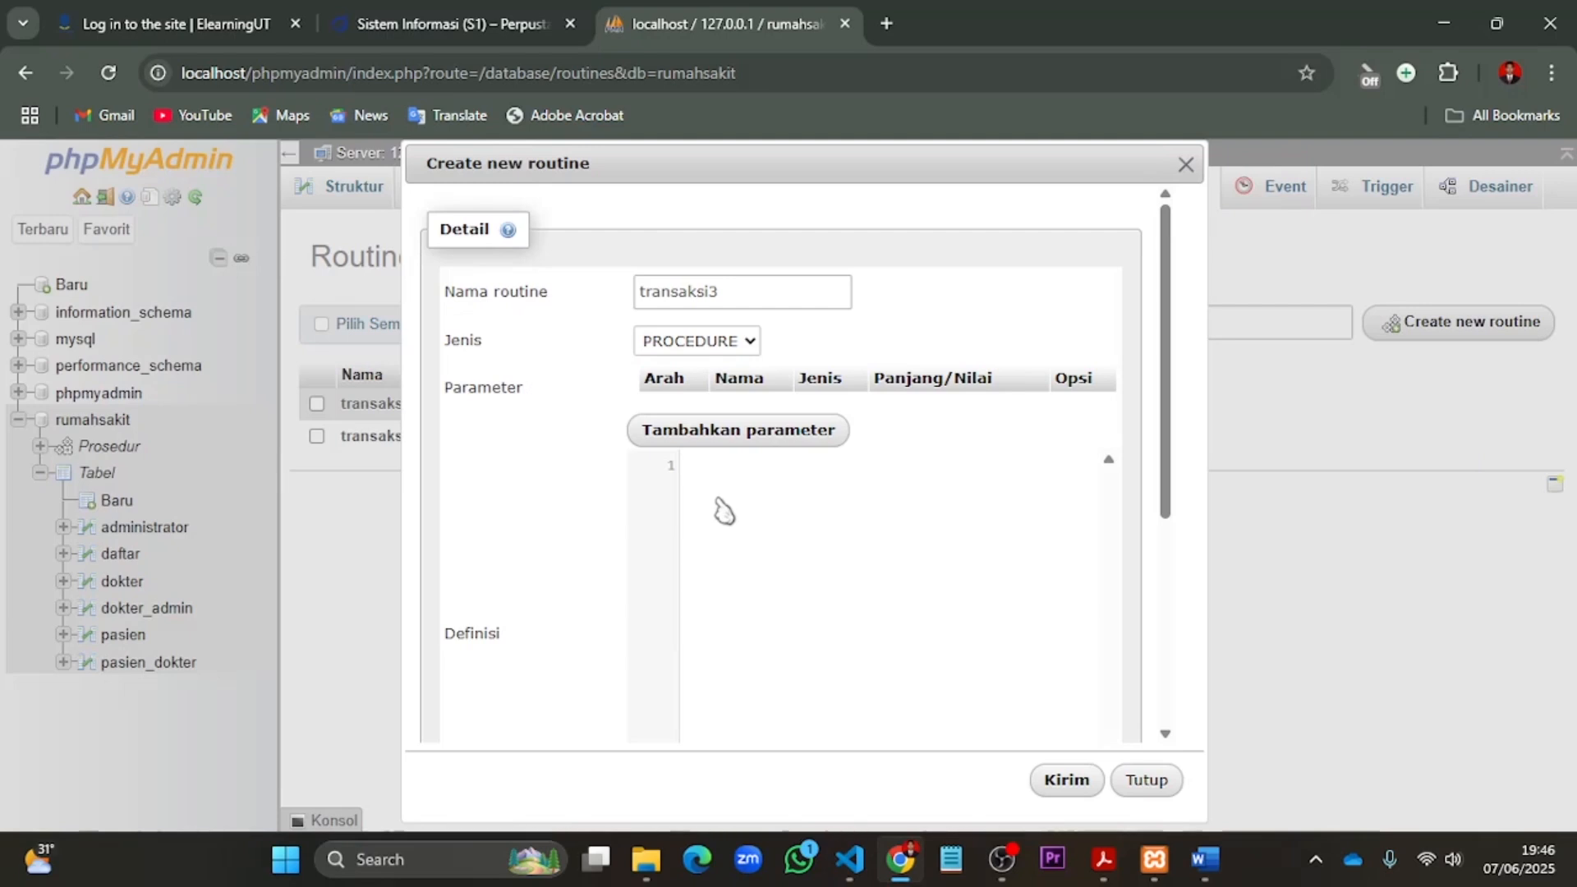
key(ctrl+v)
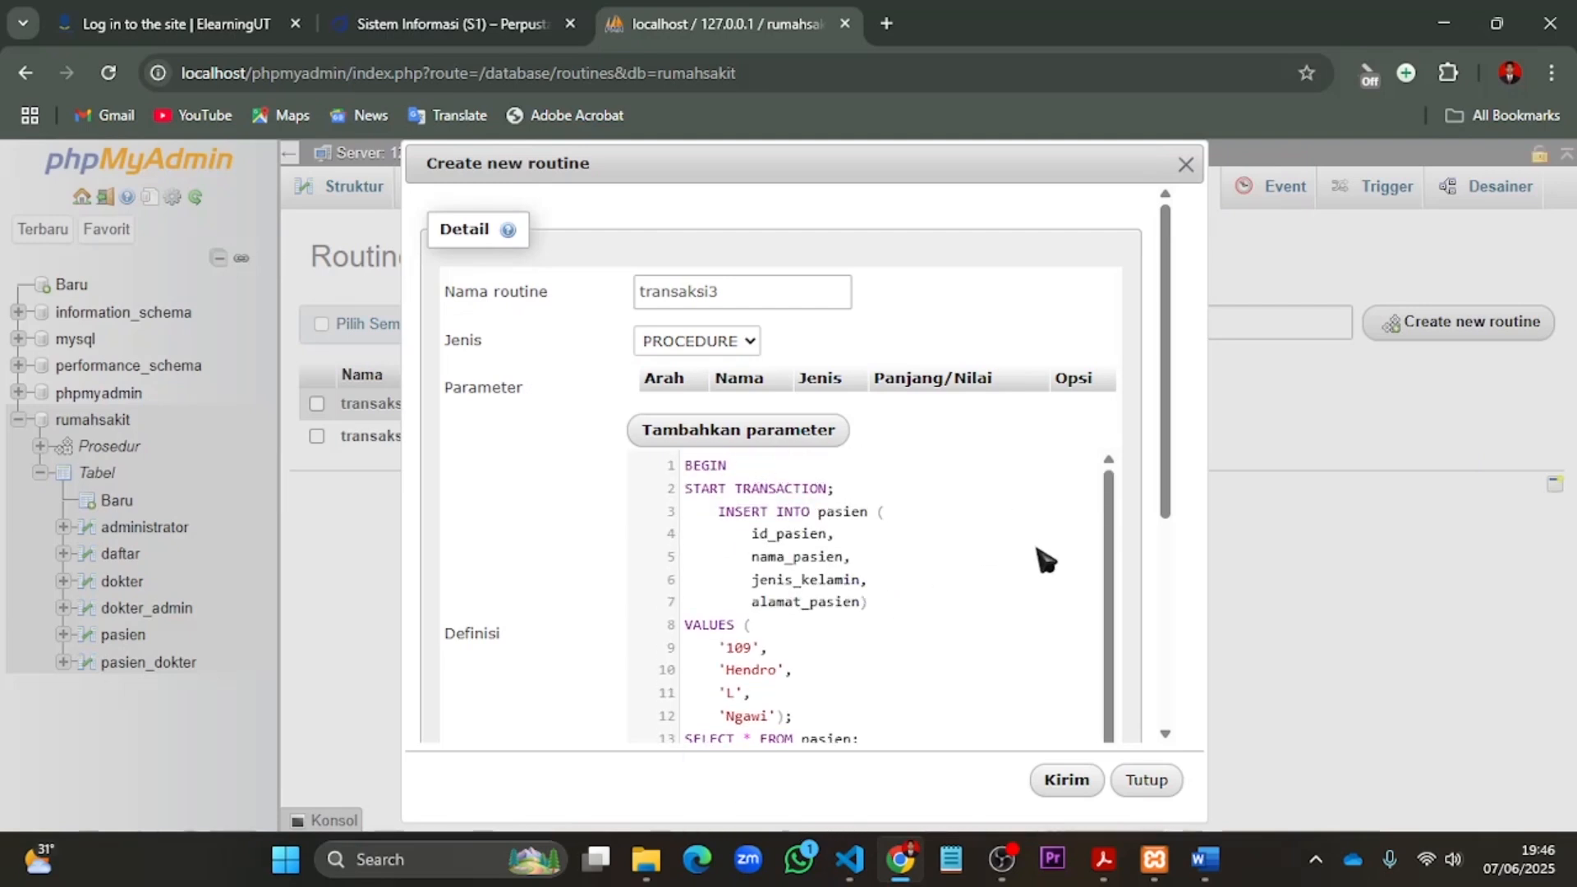
scroll(1045, 561, down, 5)
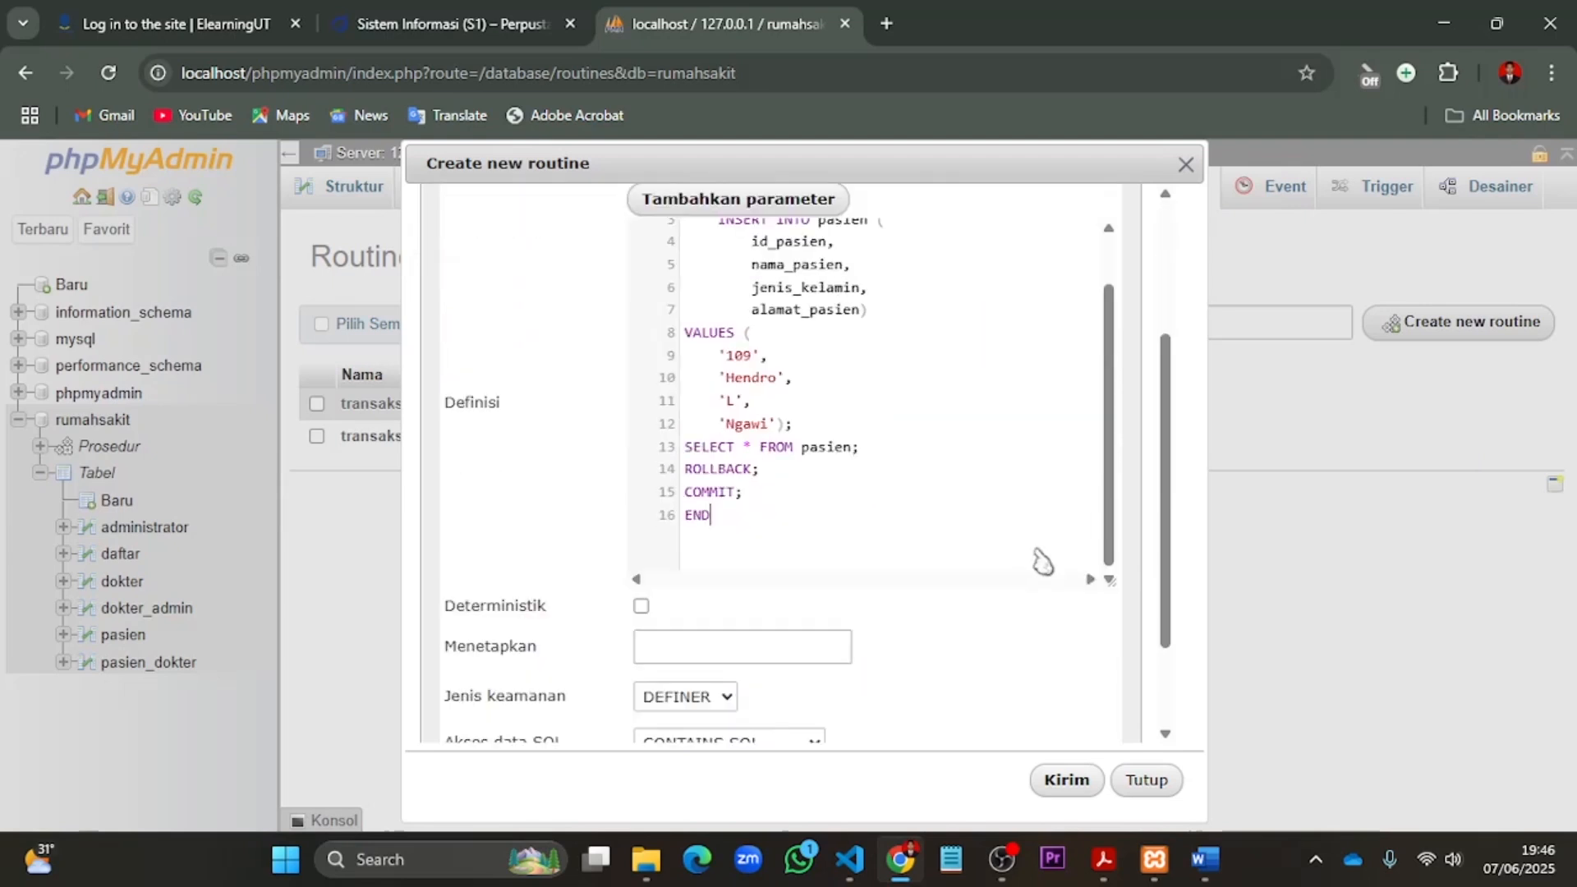
- Set the SQL data access of transaksi3 to NO SQL and save the routine
scroll(1044, 562, down, 3)
click(818, 623)
click(785, 670)
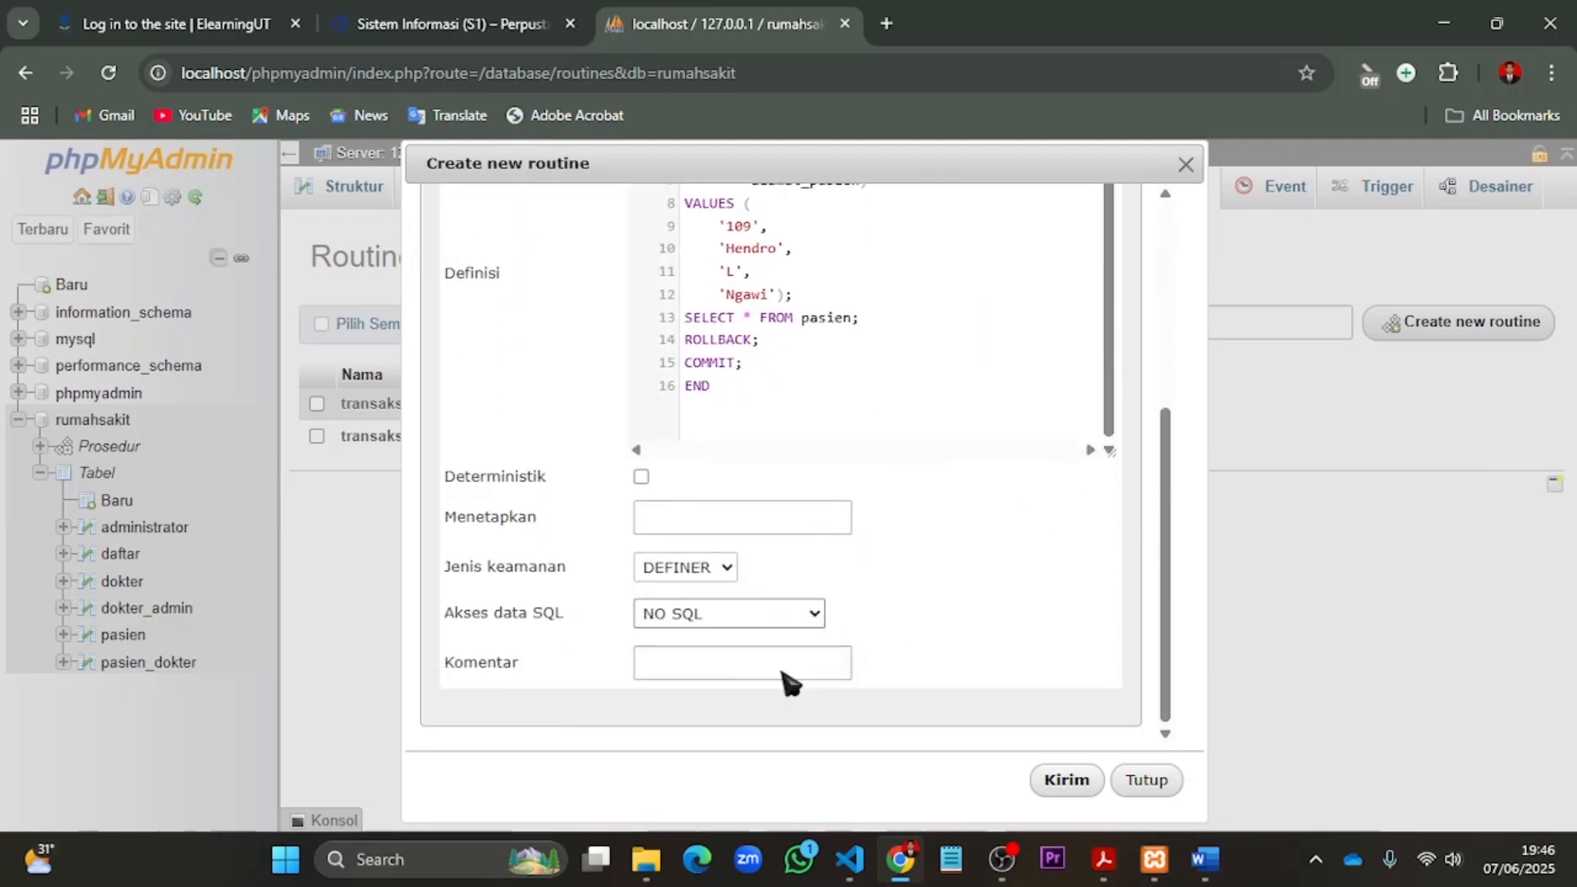
click(1066, 780)
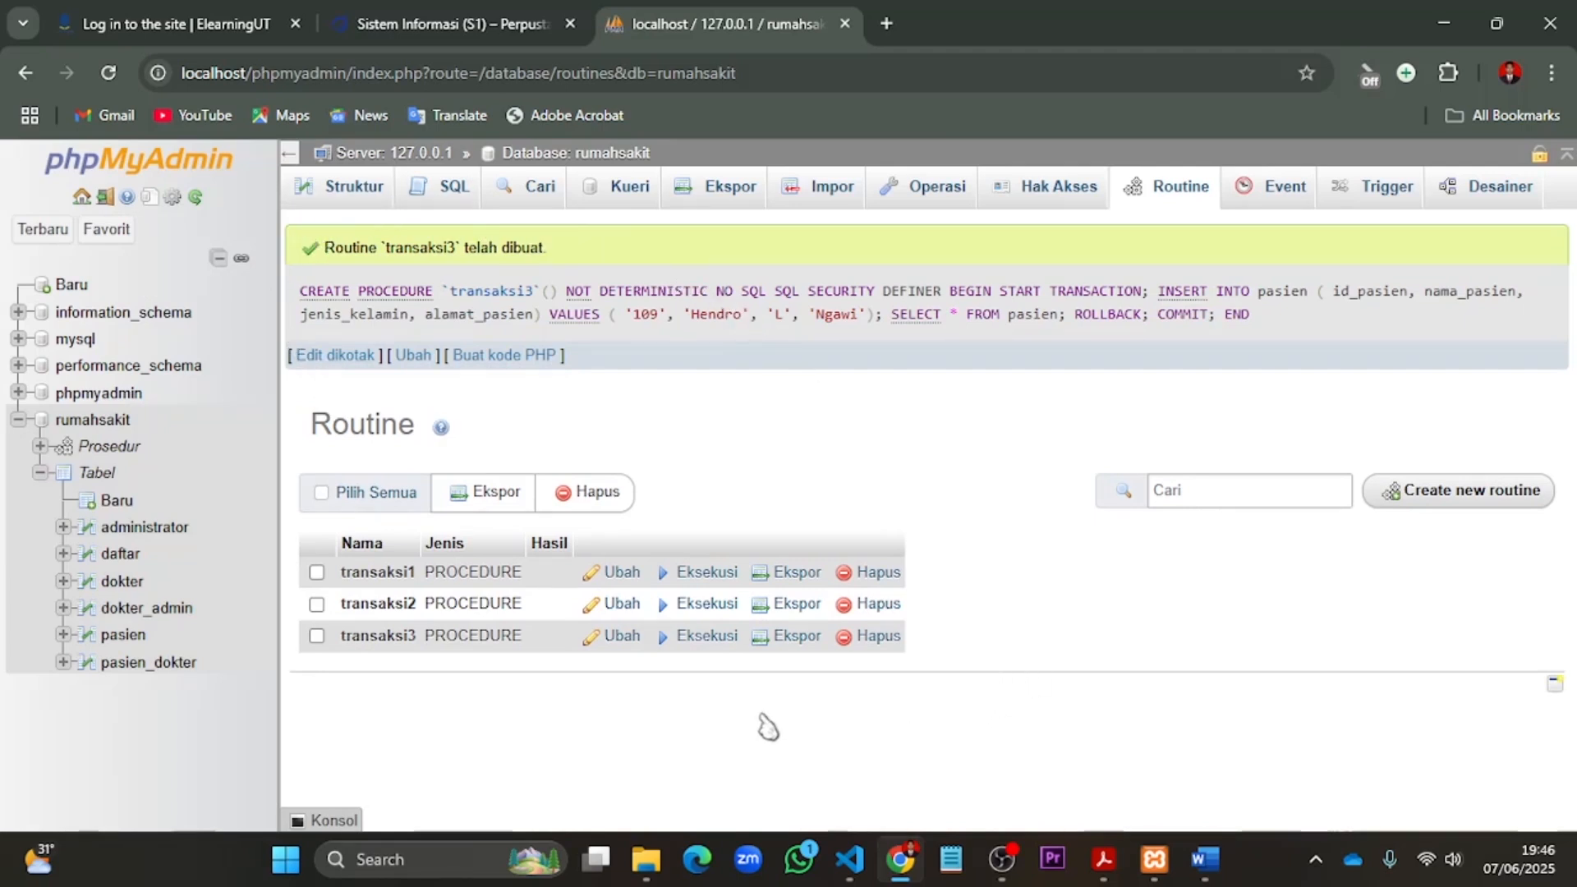
- Execute the transaksi3 routine and browse the pasien table to check the effect of the rollback
click(692, 641)
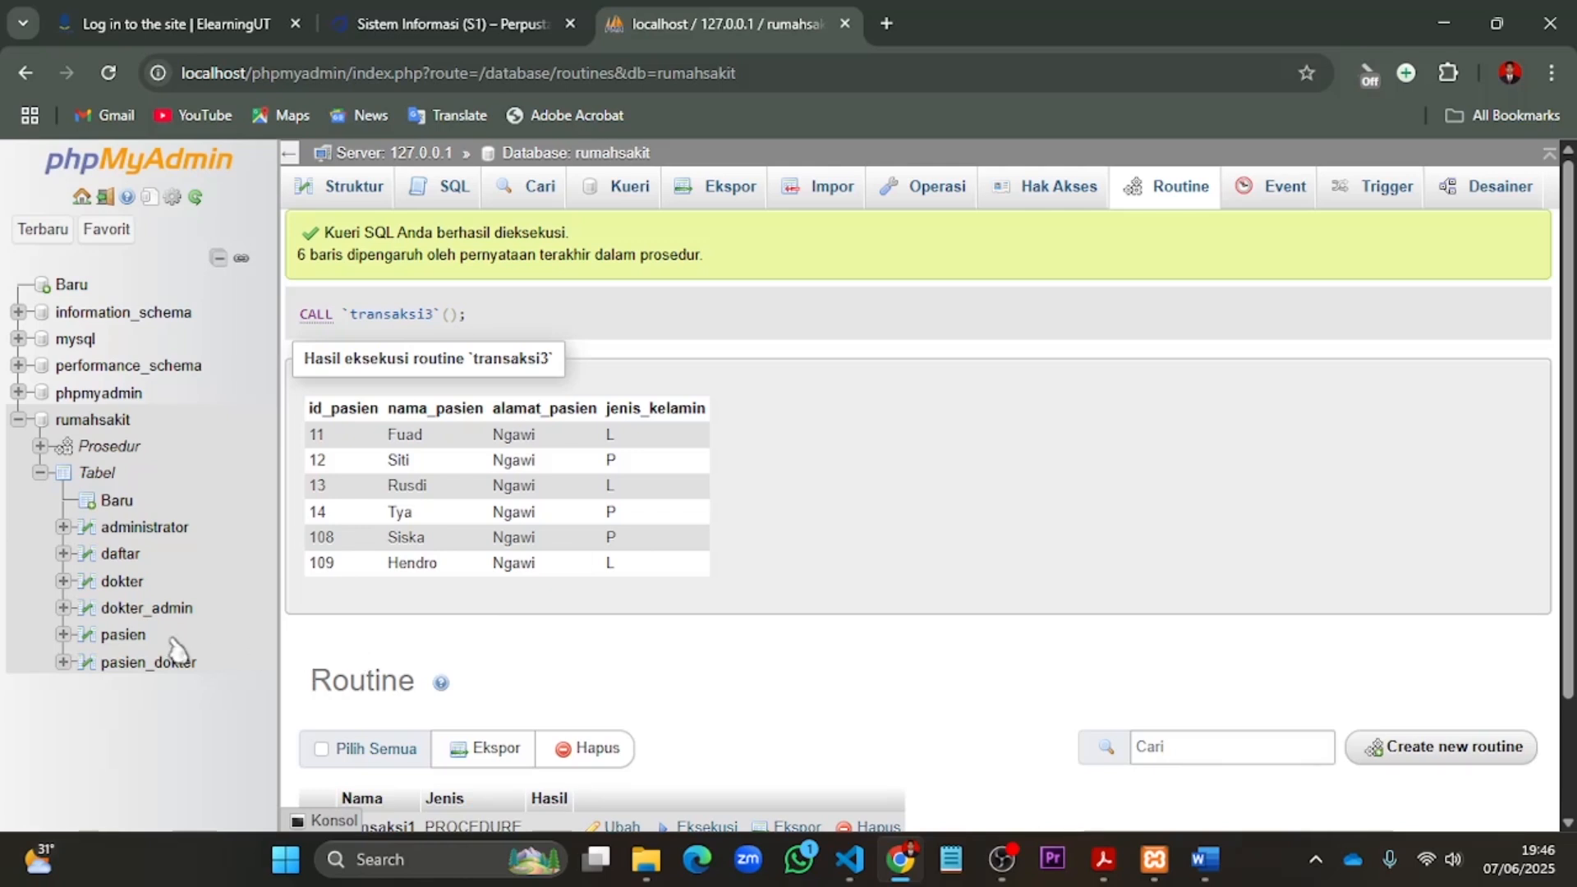
click(123, 635)
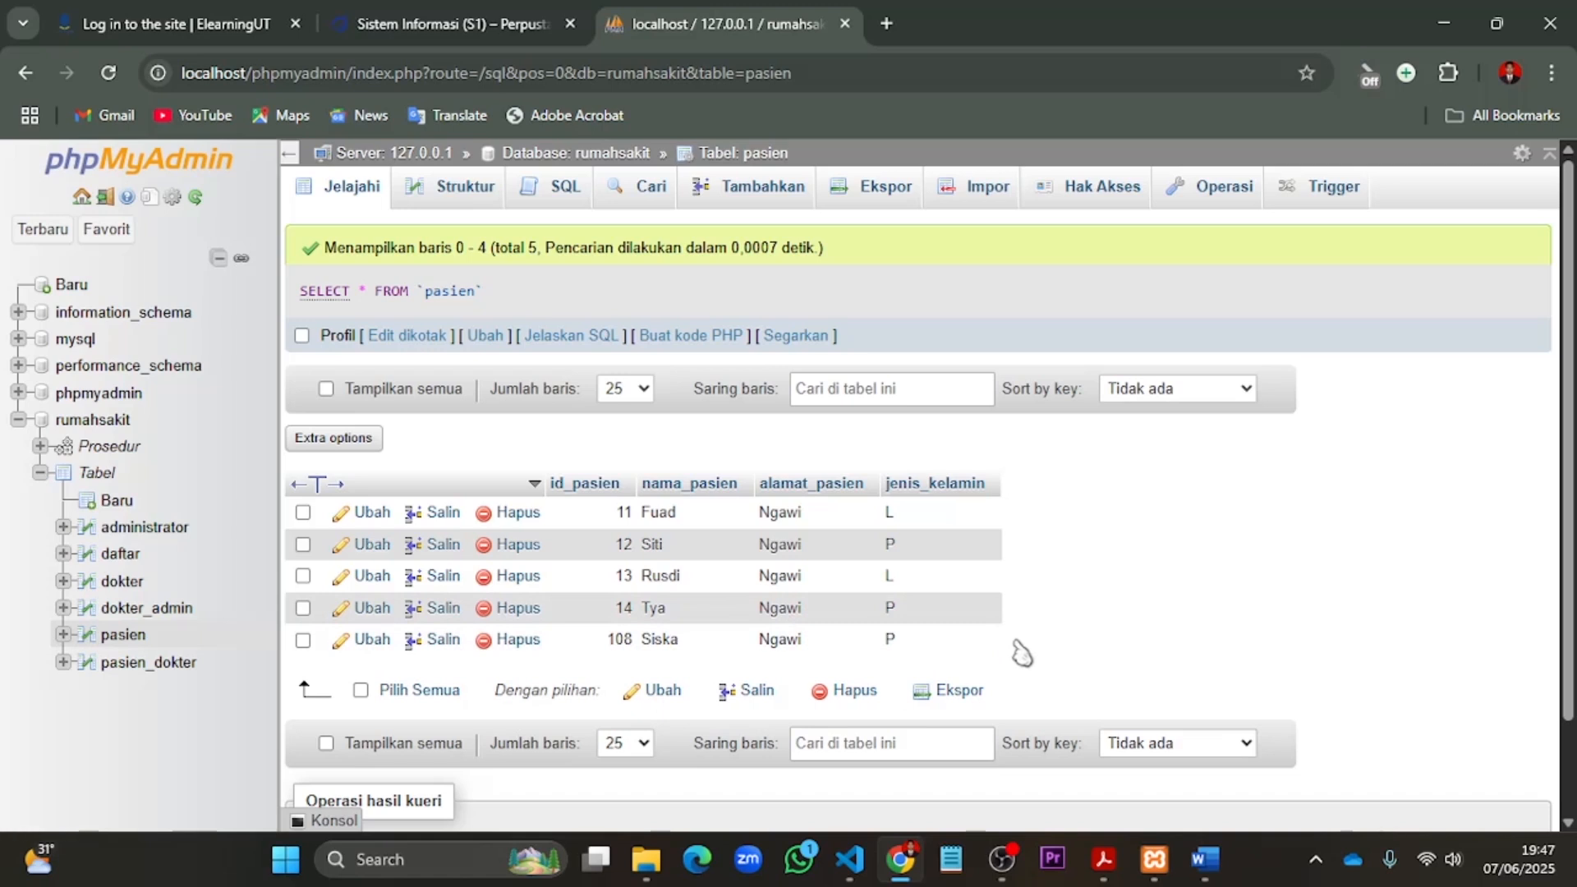
- Start a new procedure routine in the rumahsakit database named transaksi4 and remove its default parameter row
click(124, 421)
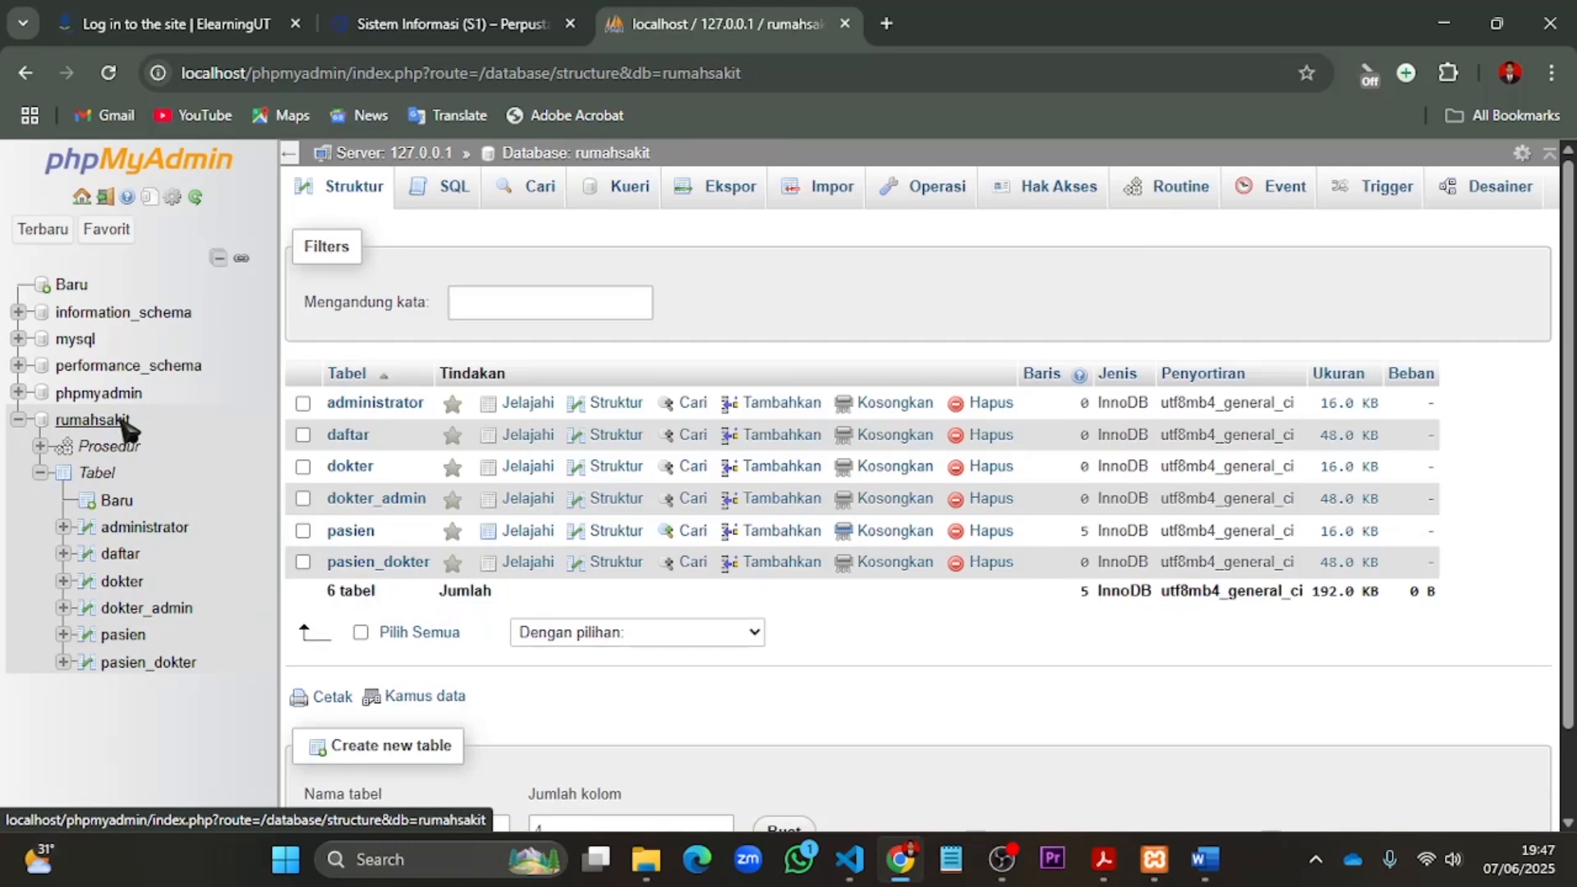
click(1161, 197)
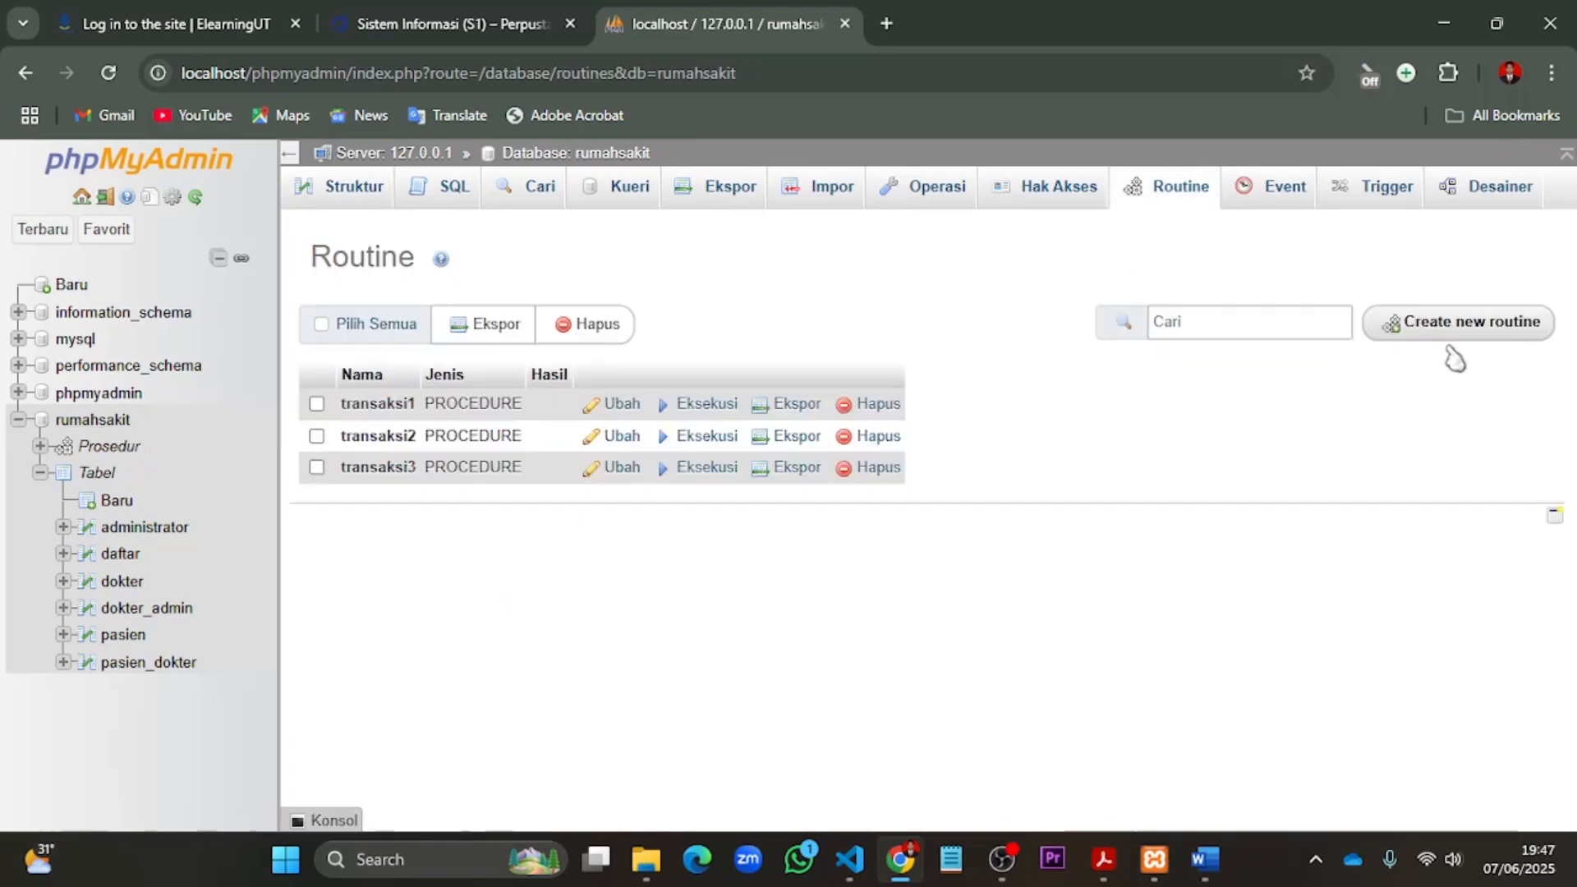
click(1453, 327)
click(722, 403)
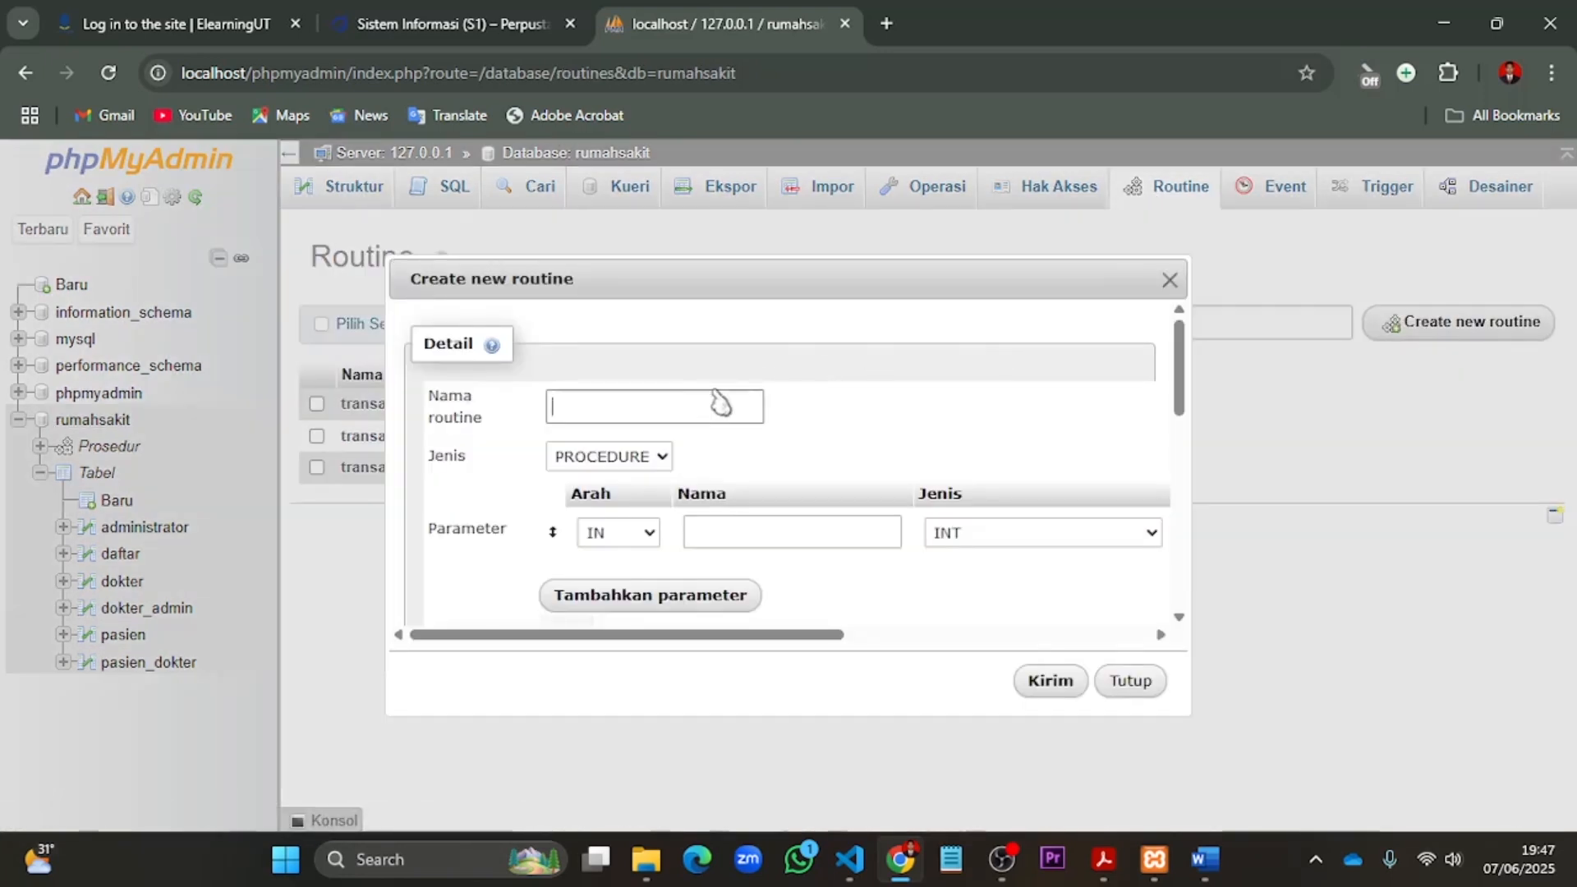
text(transaksi)
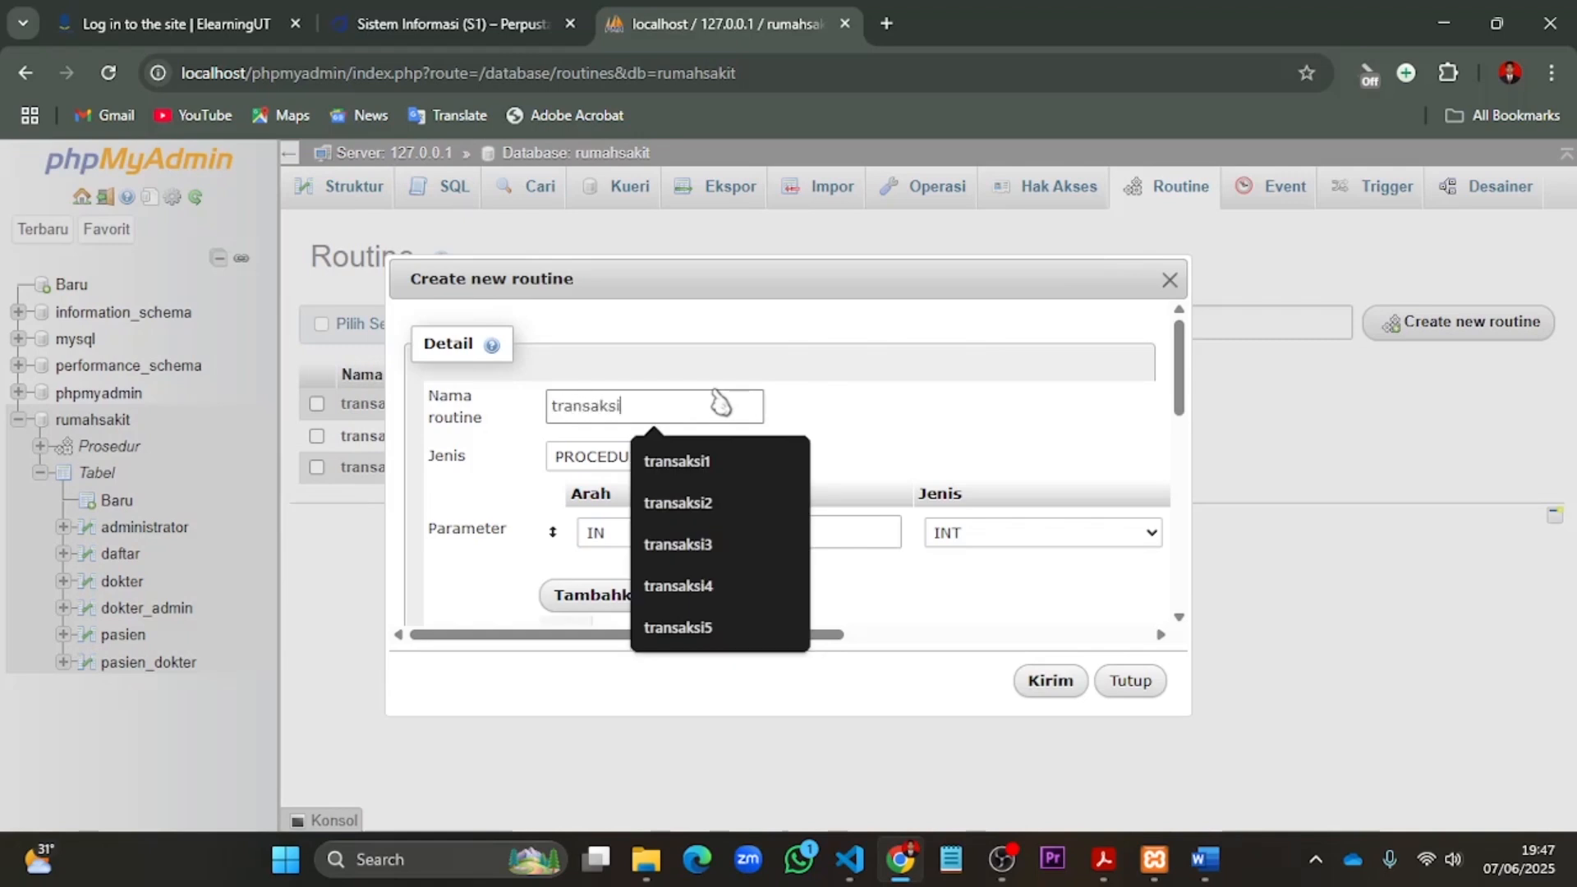
text(4)
drag(768, 635, 1059, 634)
click(1144, 538)
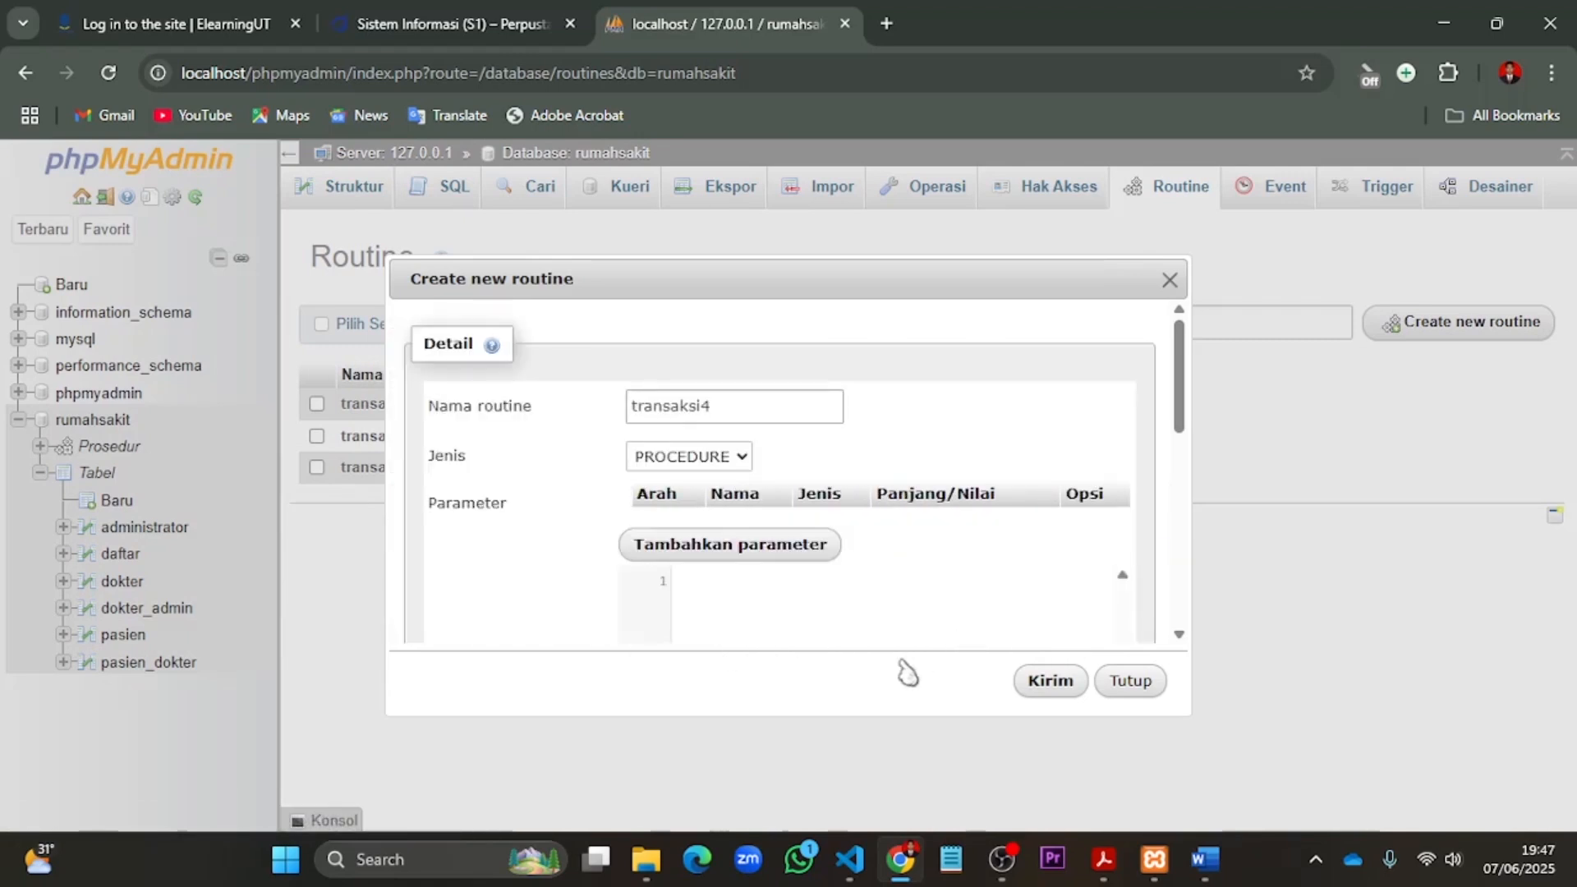
- Paste the transaksi4 definition: start a transaction, insert a patient with gender 'P' into pasien, ROLLBACK, select all pasien rows, and COMMIT
scroll(862, 592, down, 3)
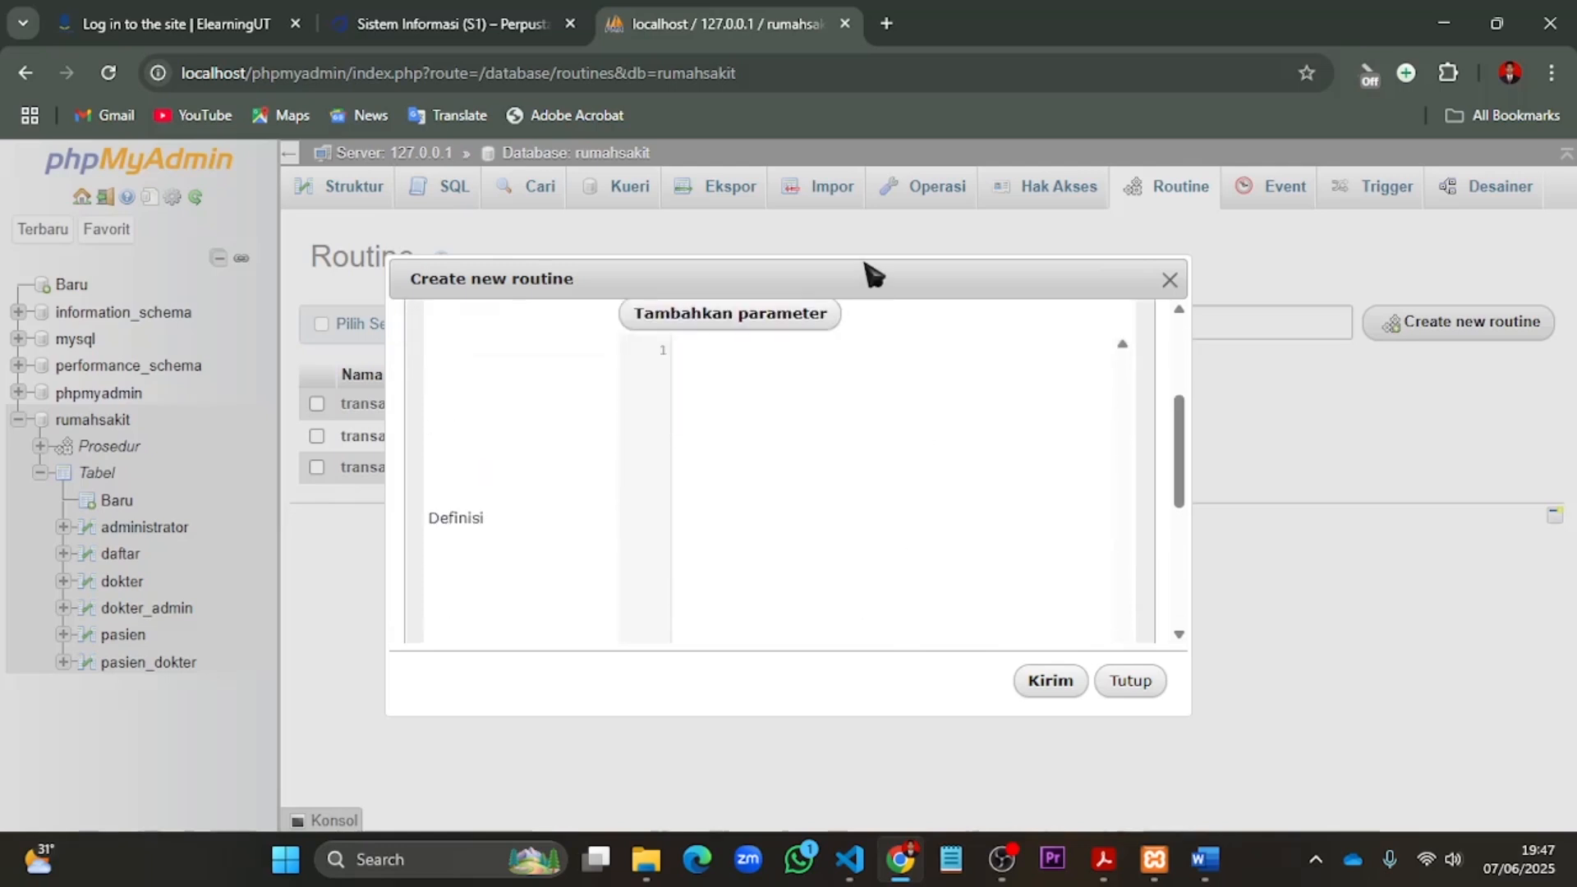
drag(872, 270, 884, 153)
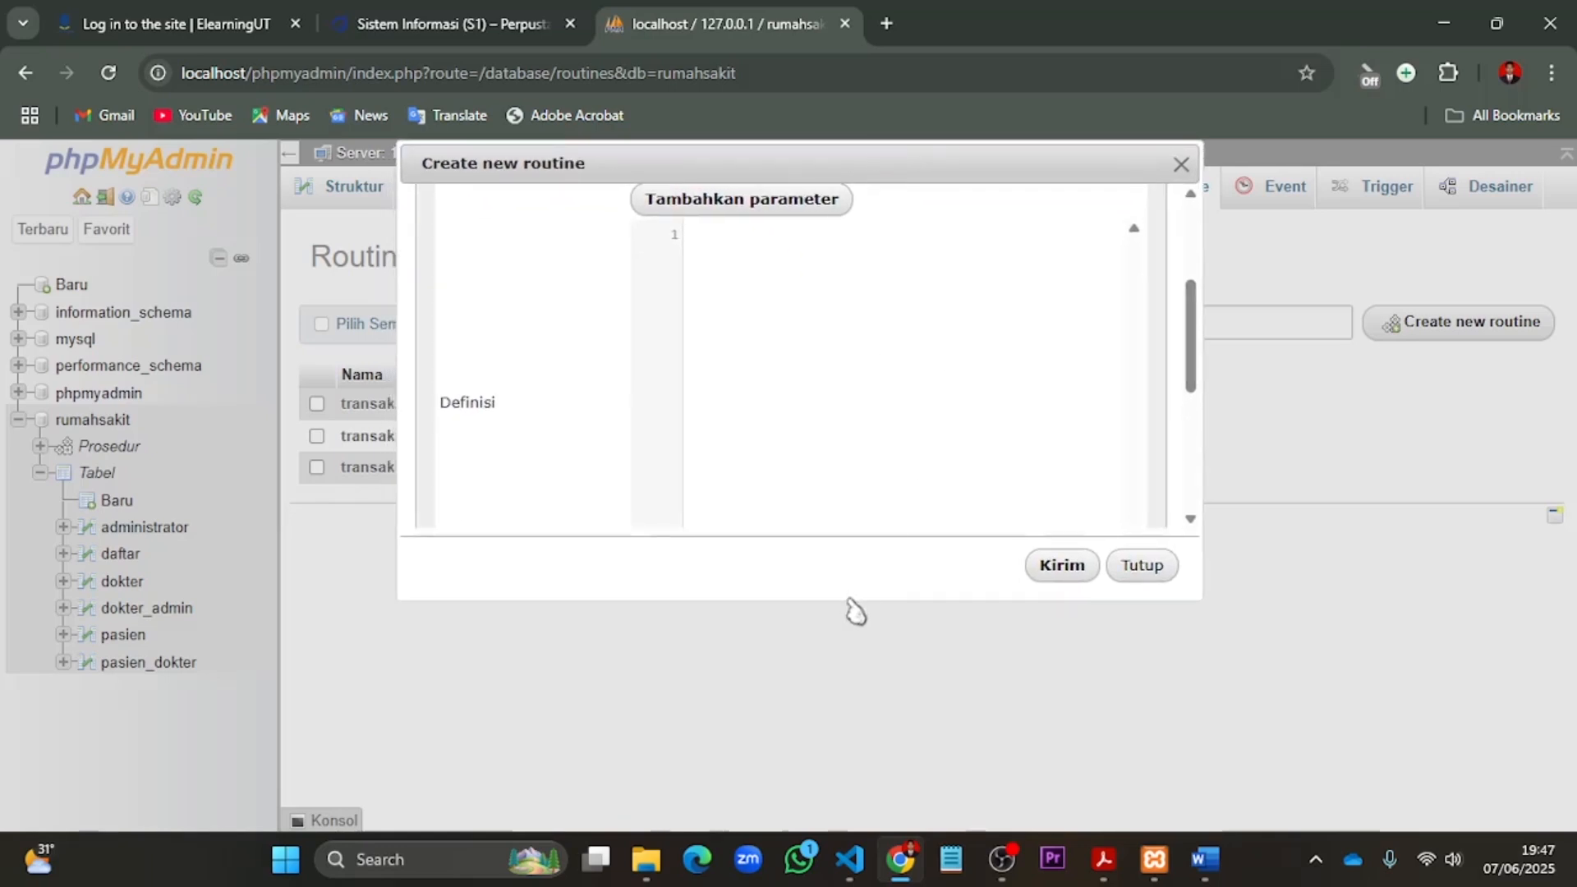
drag(851, 600, 853, 824)
scroll(732, 509, up, 3)
click(725, 501)
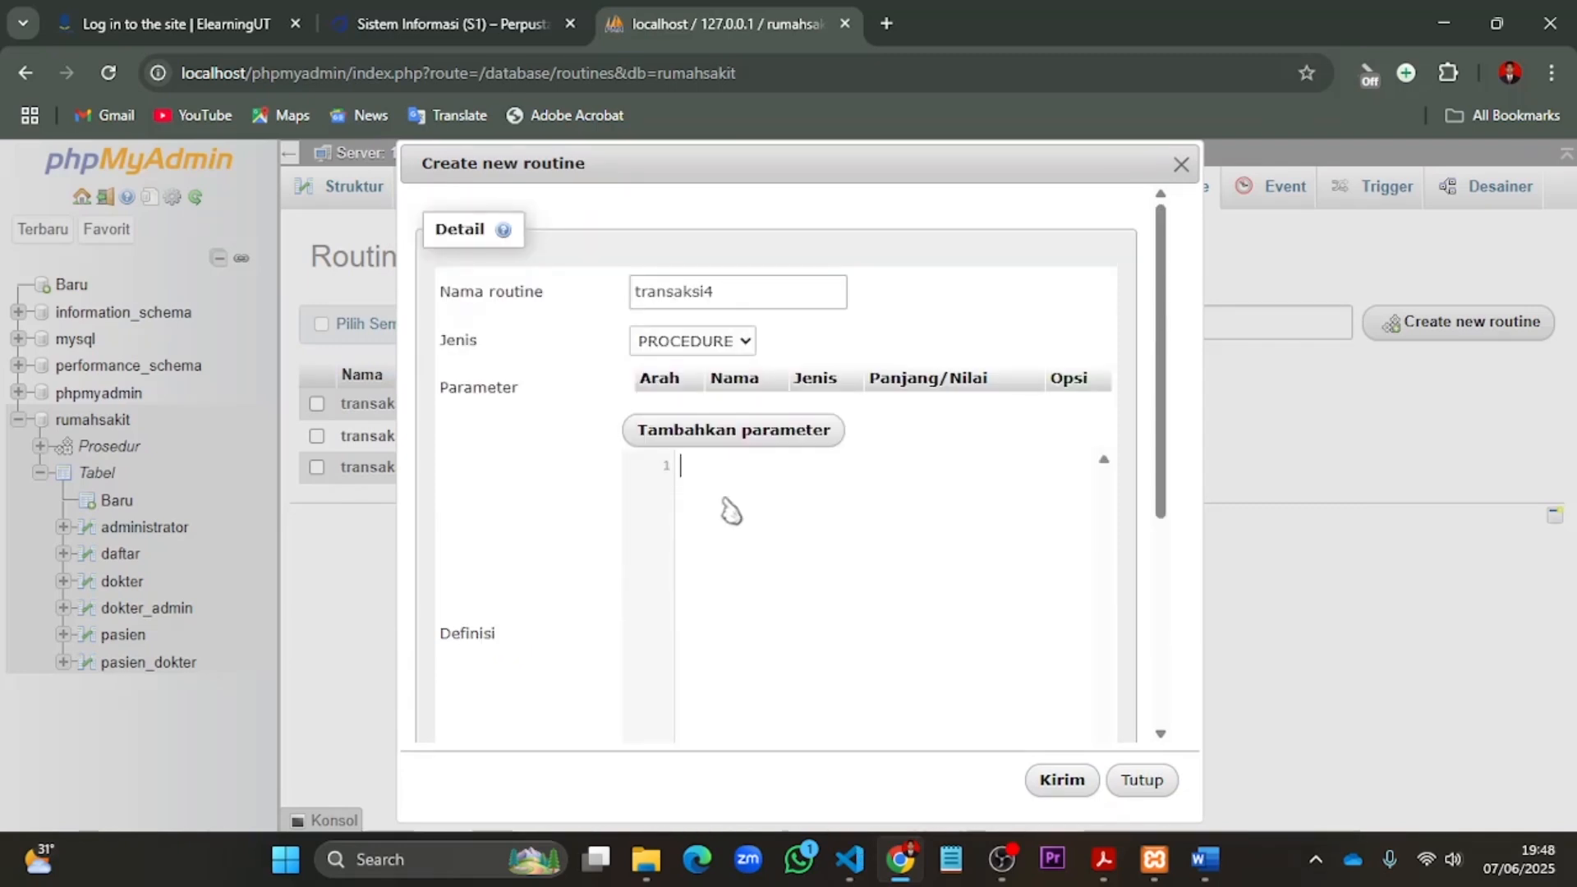
key(ctrl+v)
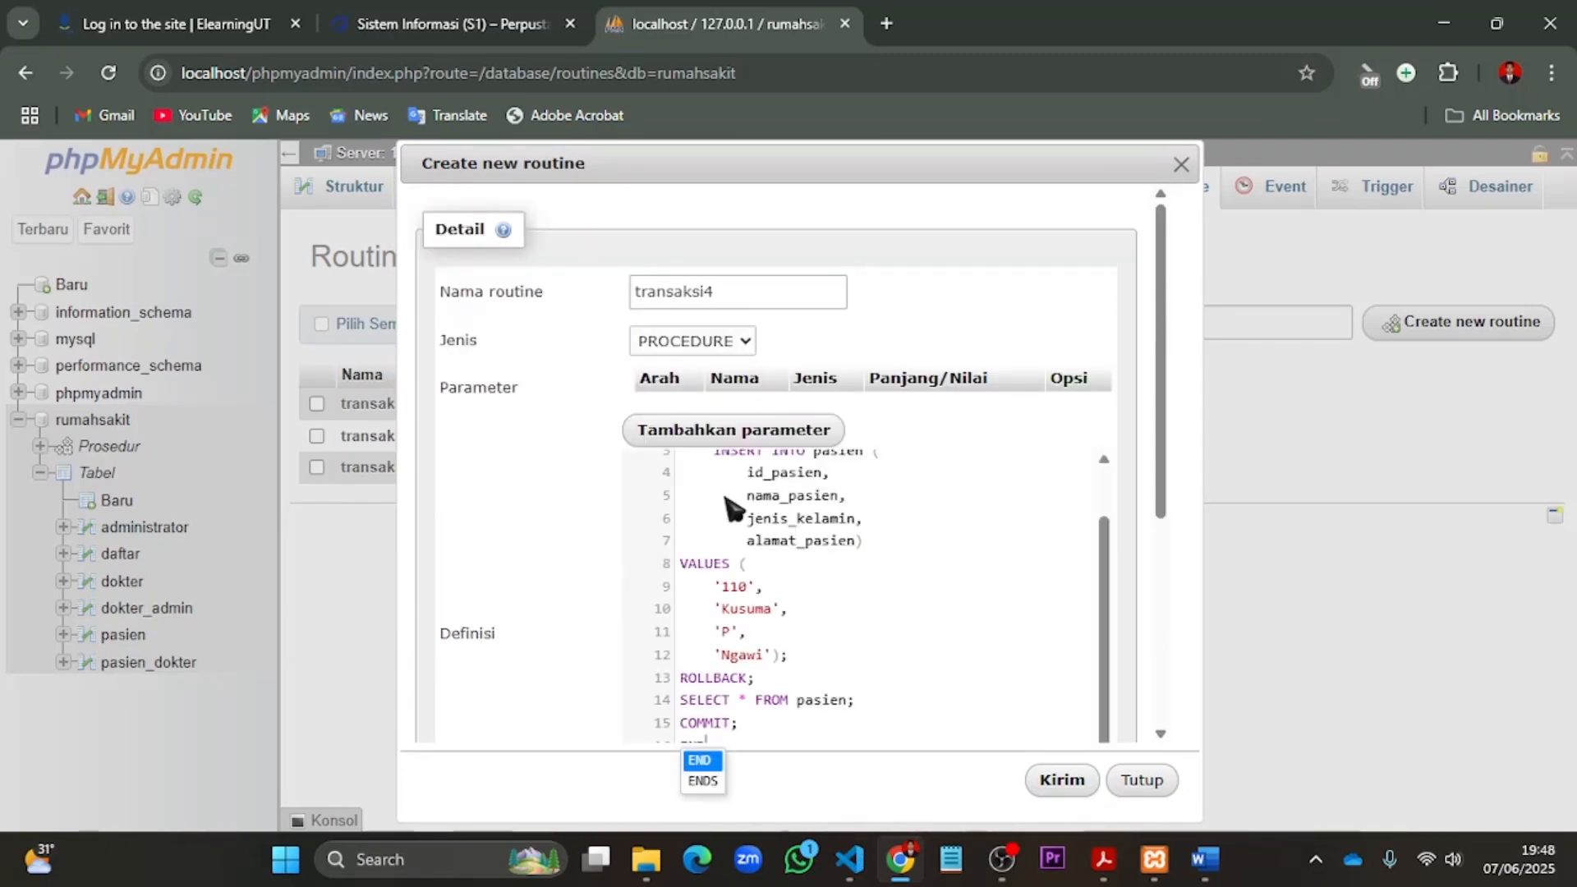
scroll(845, 662, up, 5)
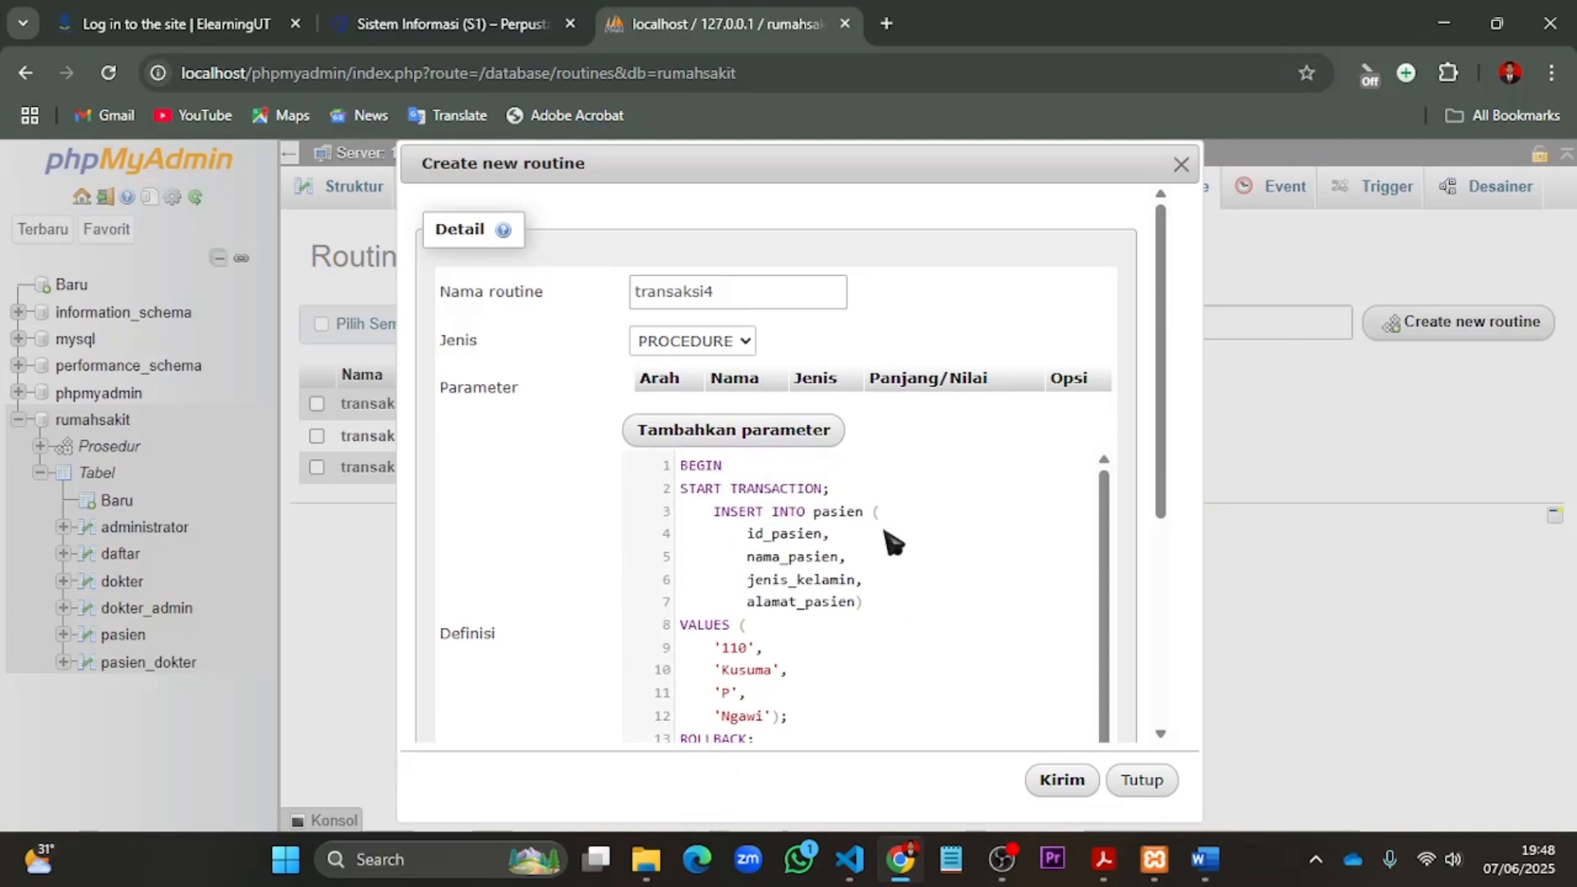
scroll(973, 523, down, 3)
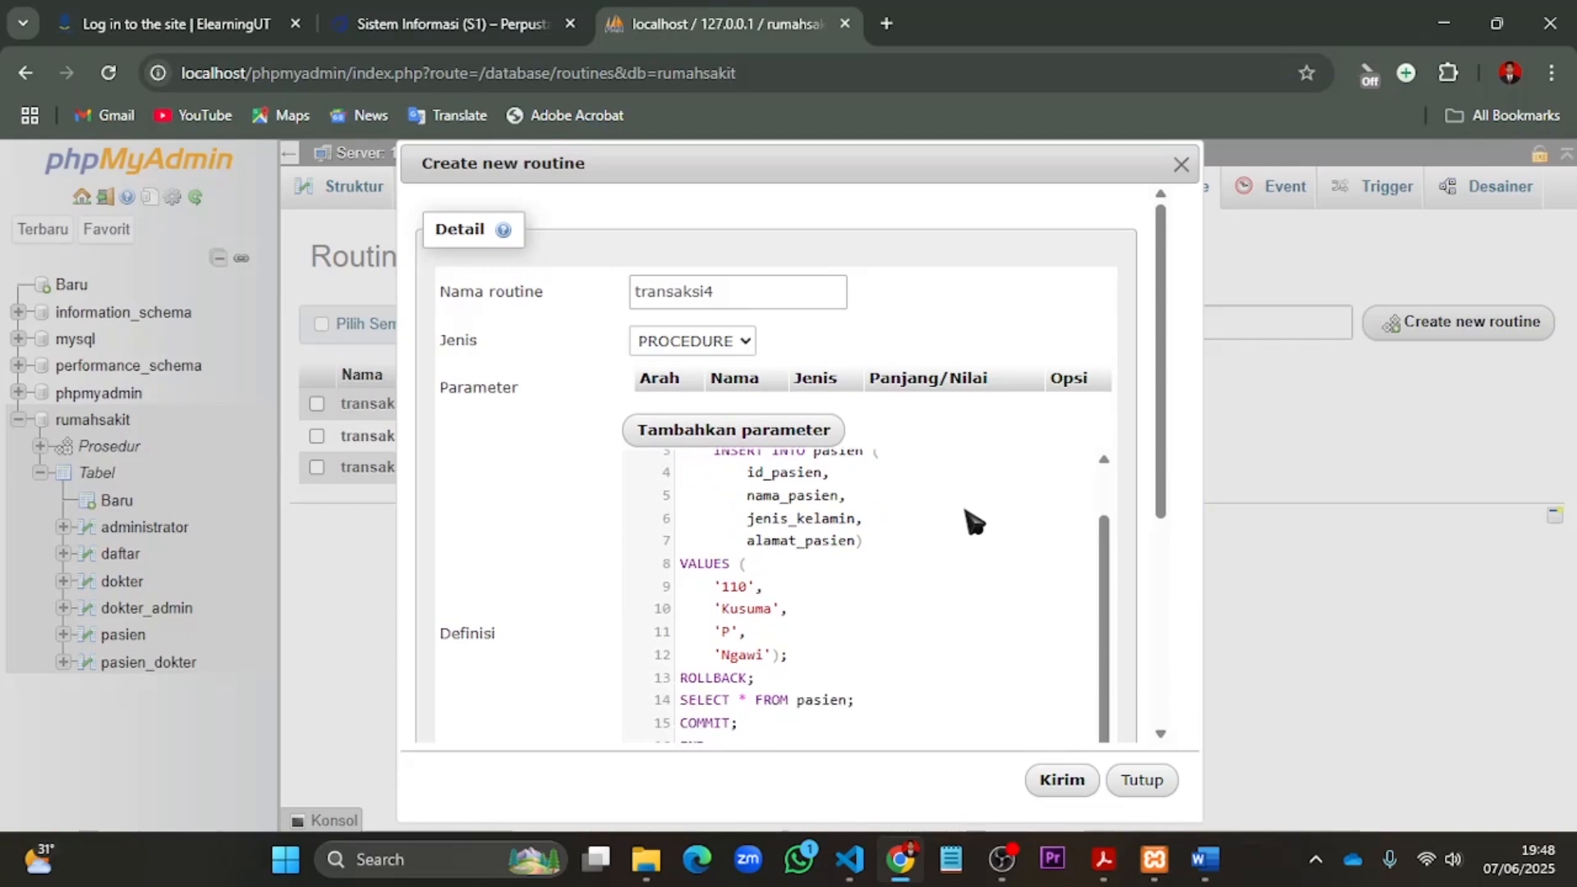
scroll(973, 522, down, 2)
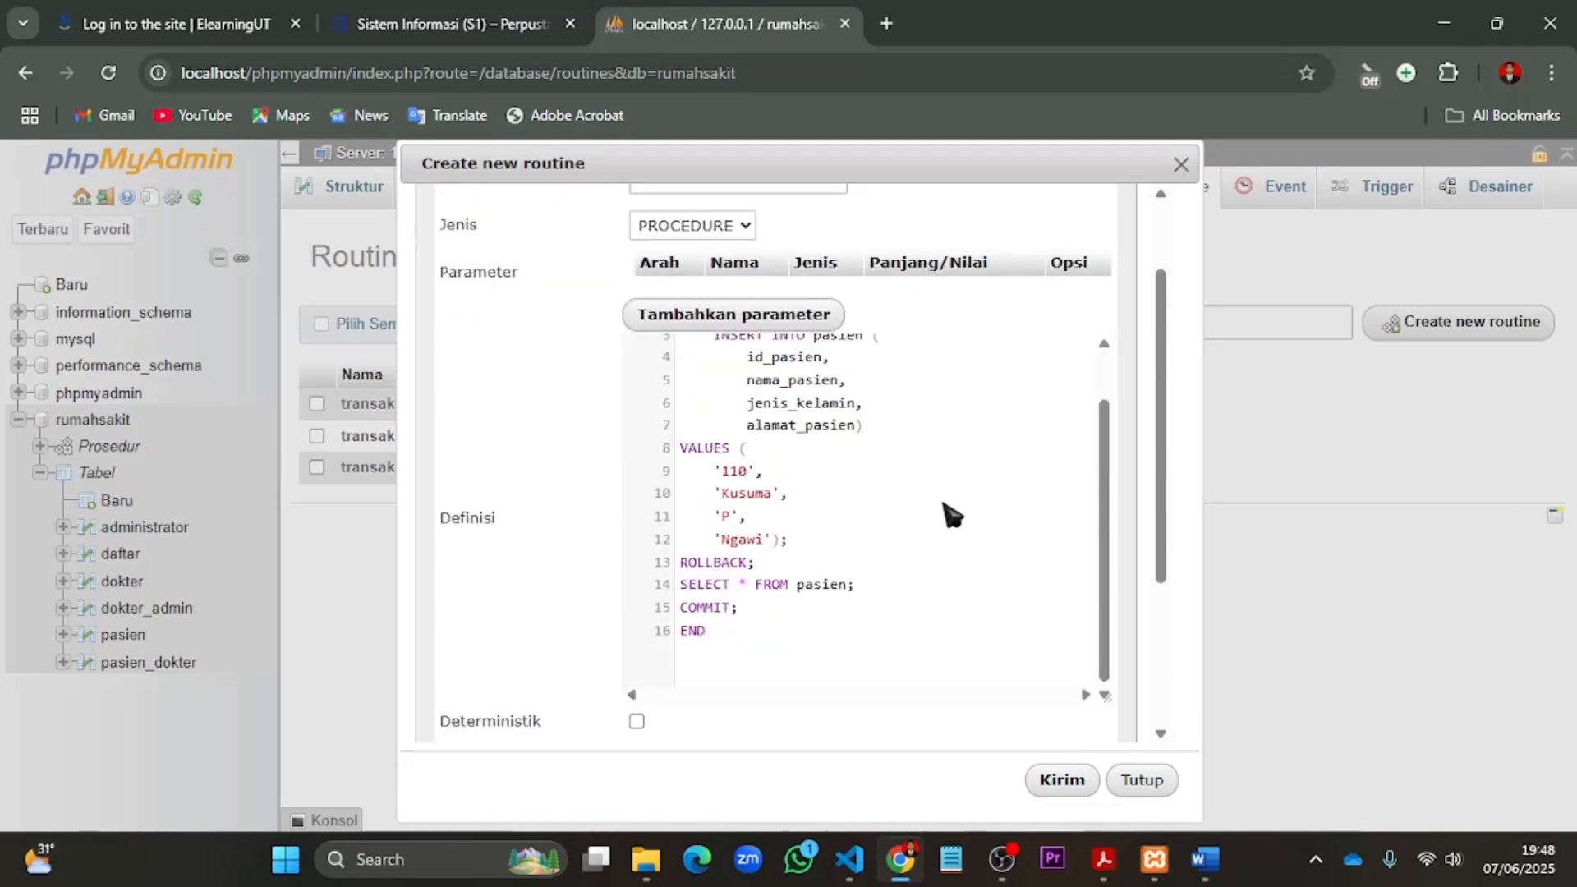
- Set the SQL data access of transaksi4 to NO SQL and save the routine
scroll(945, 516, down, 5)
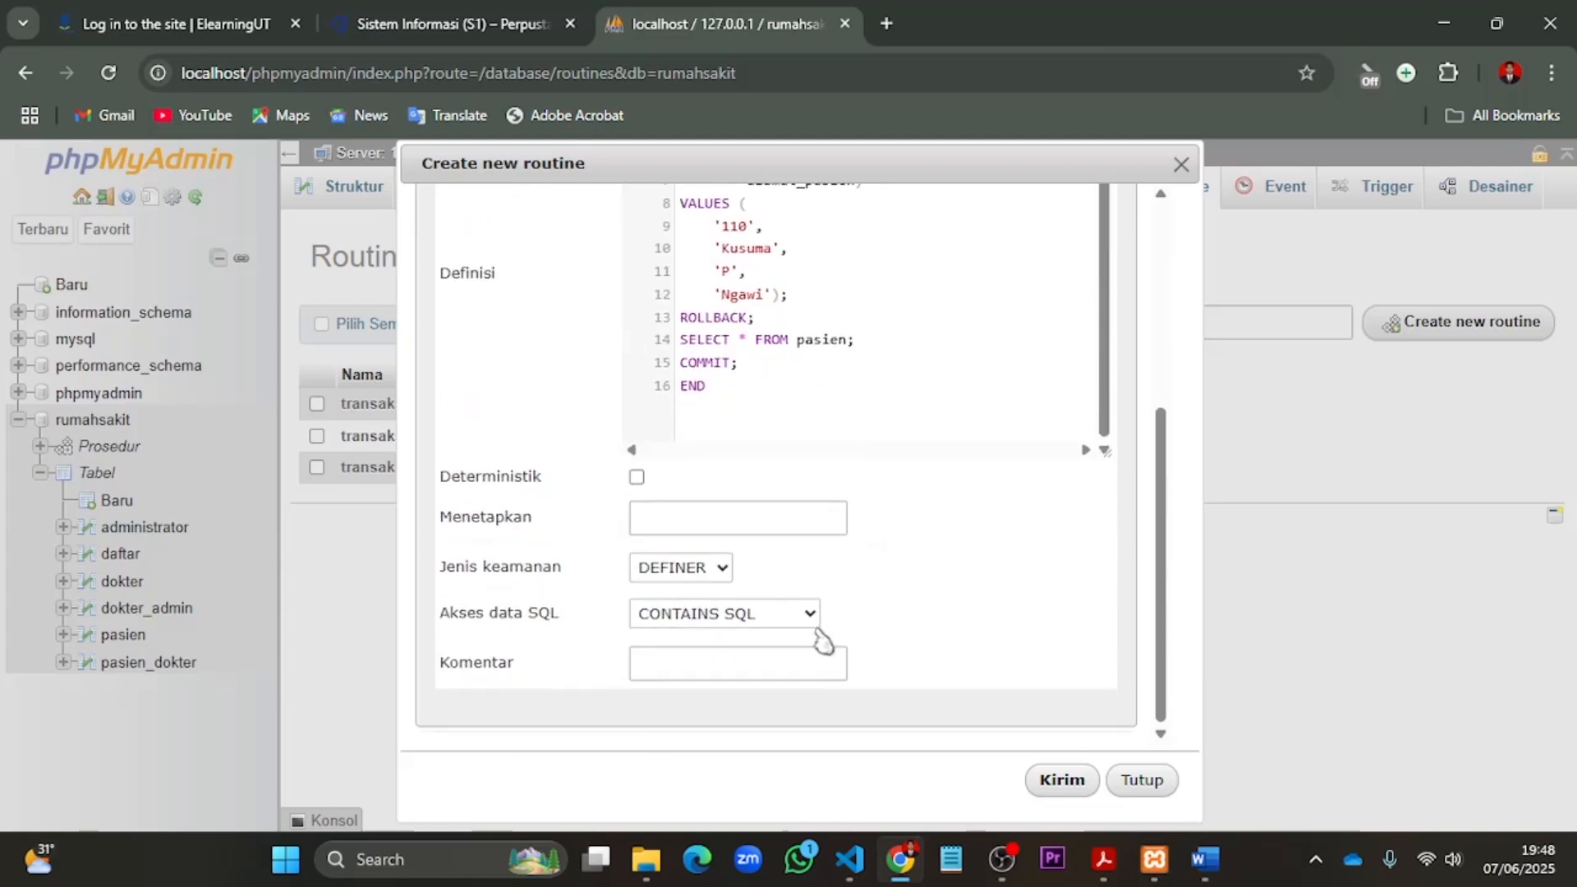
click(814, 616)
click(770, 673)
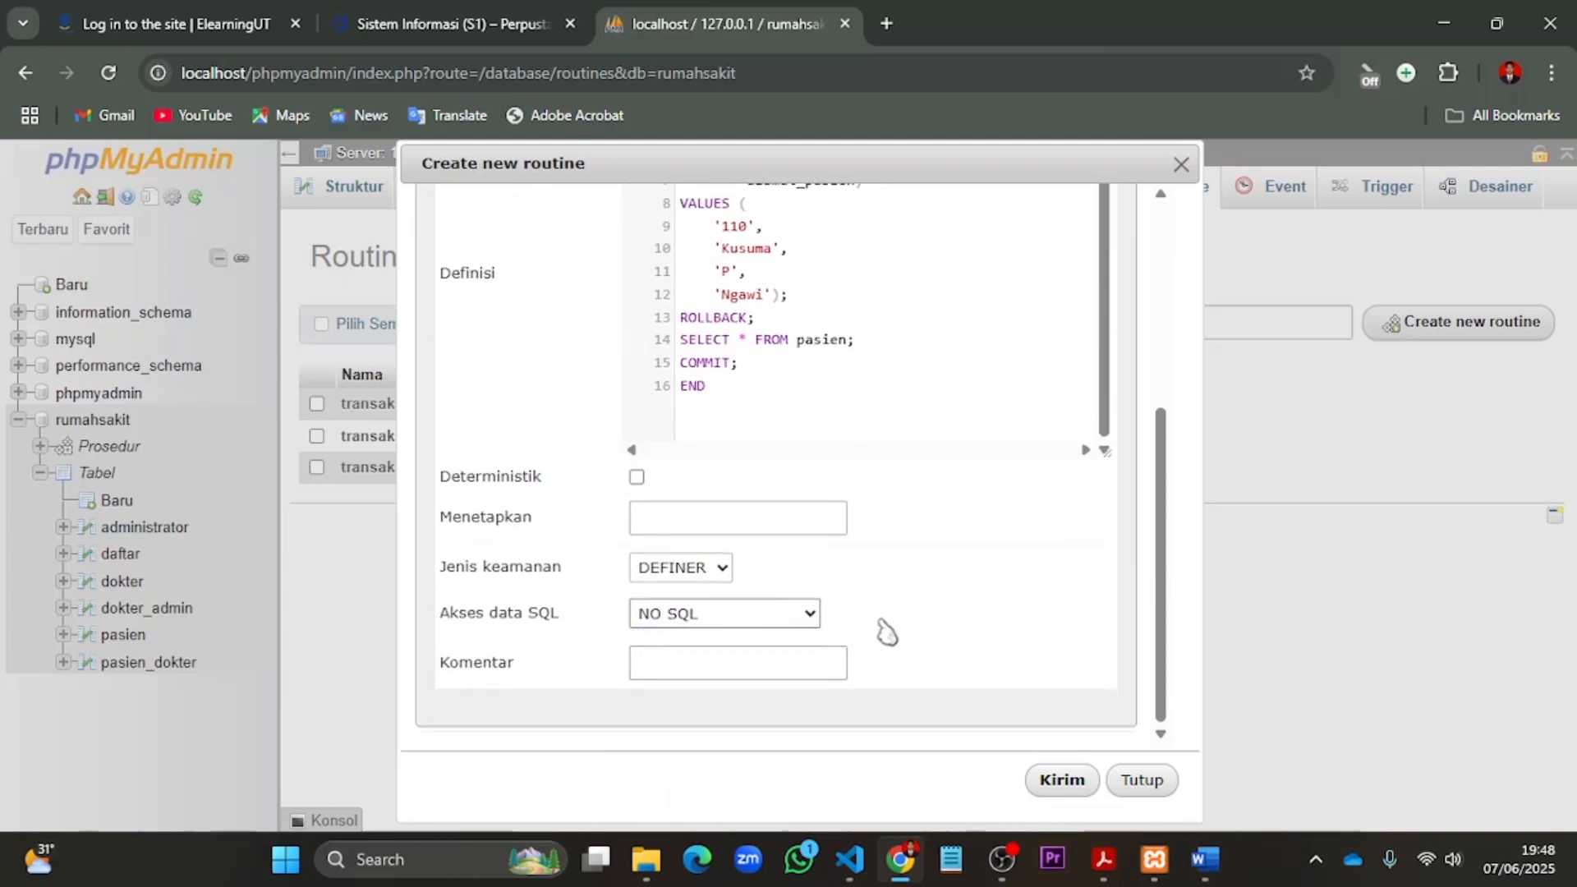
click(1061, 781)
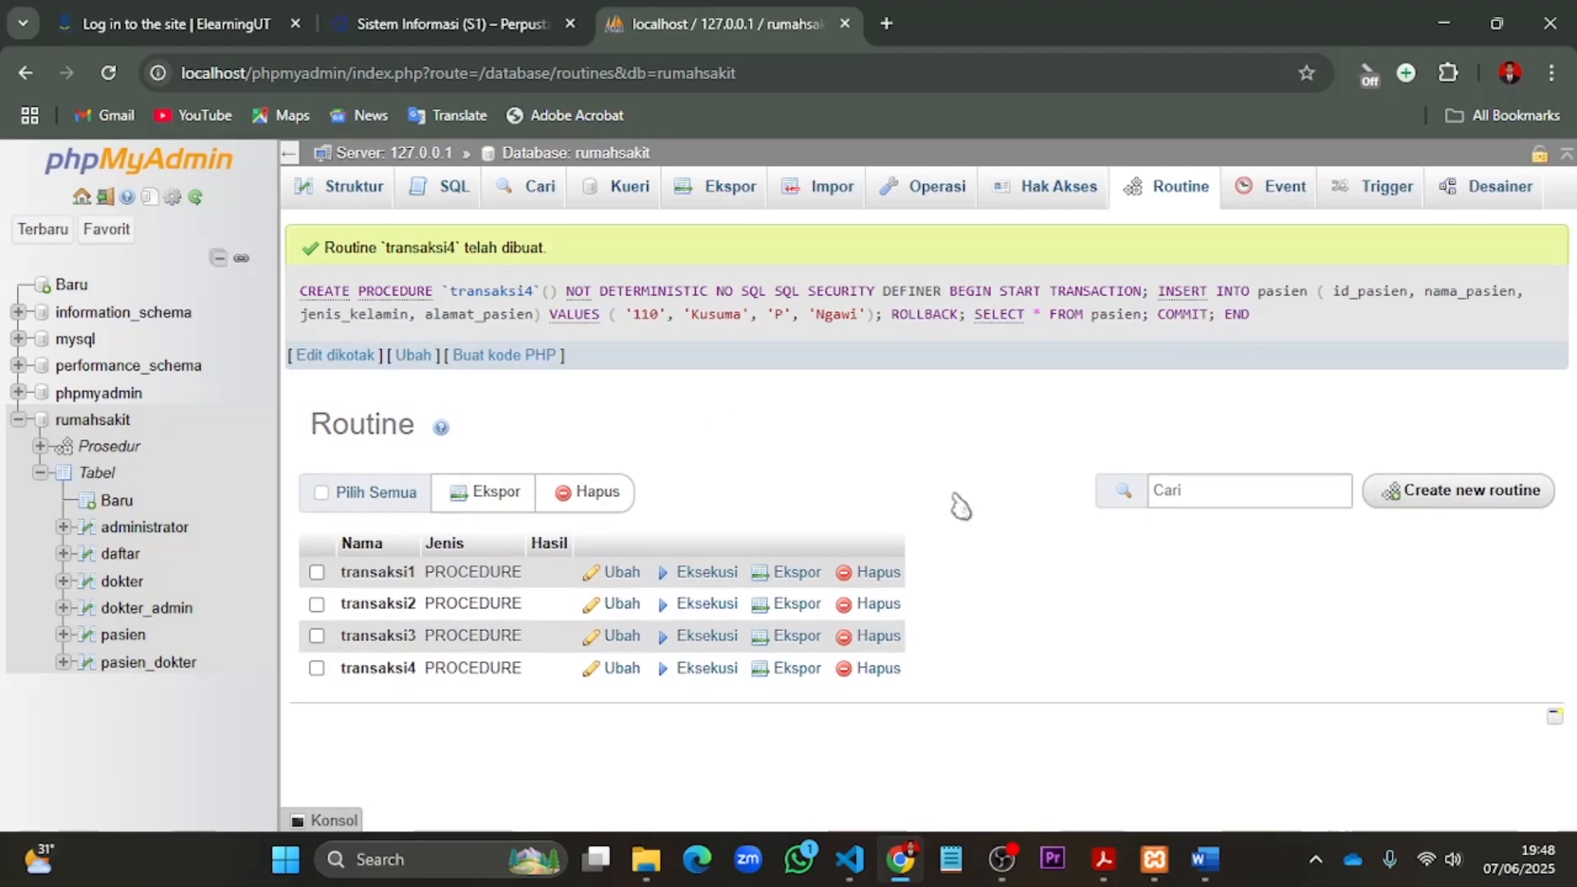
- Execute the transaksi4 routine and browse the pasien table to check its stored rows
click(705, 667)
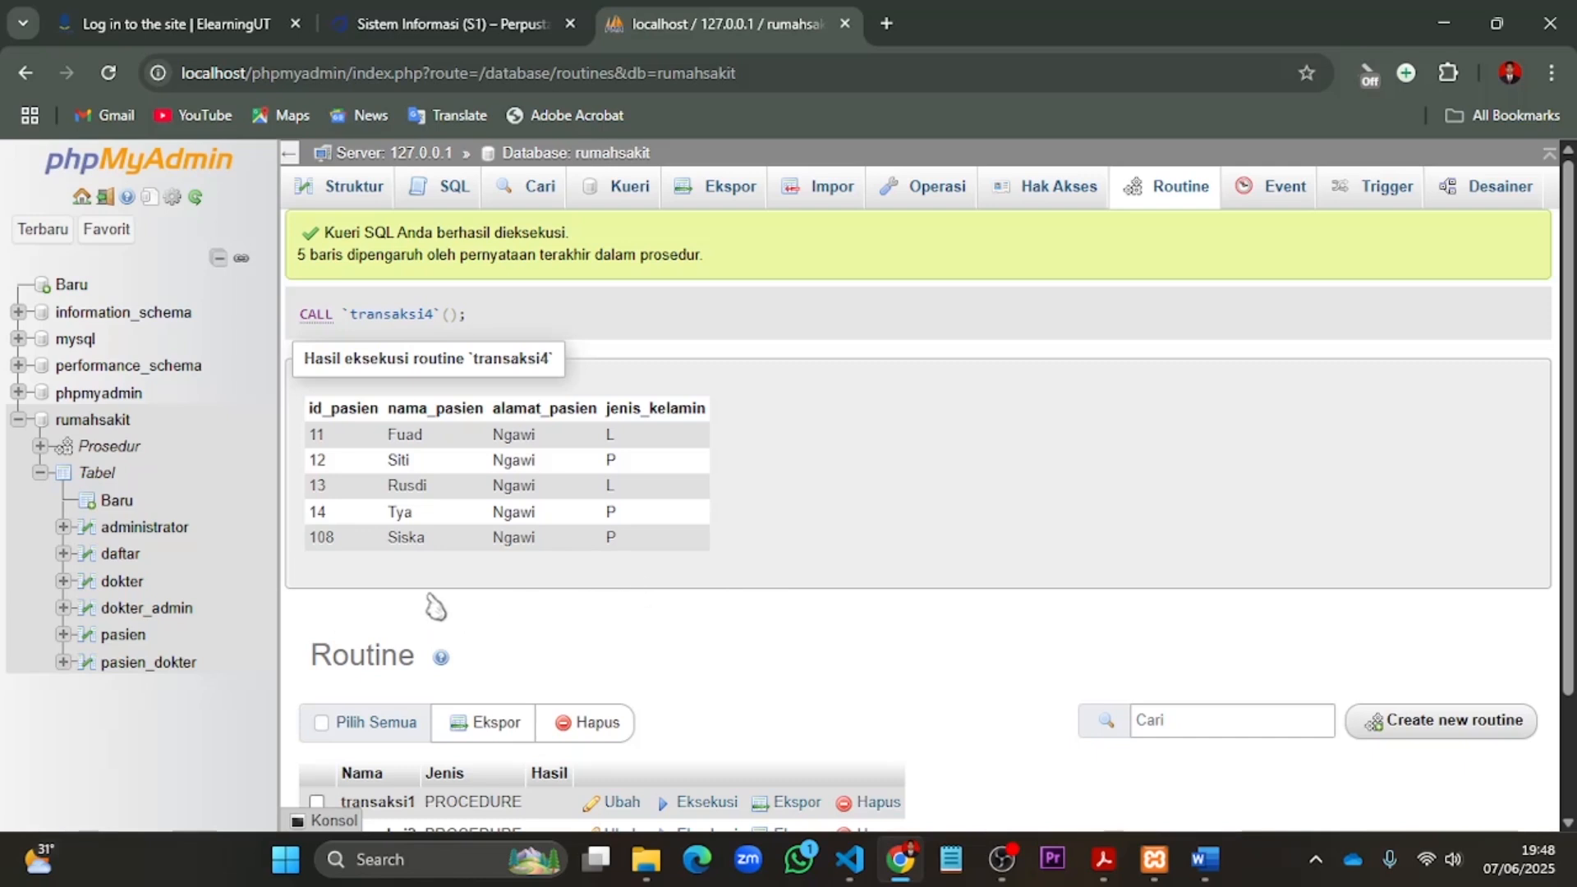
click(128, 645)
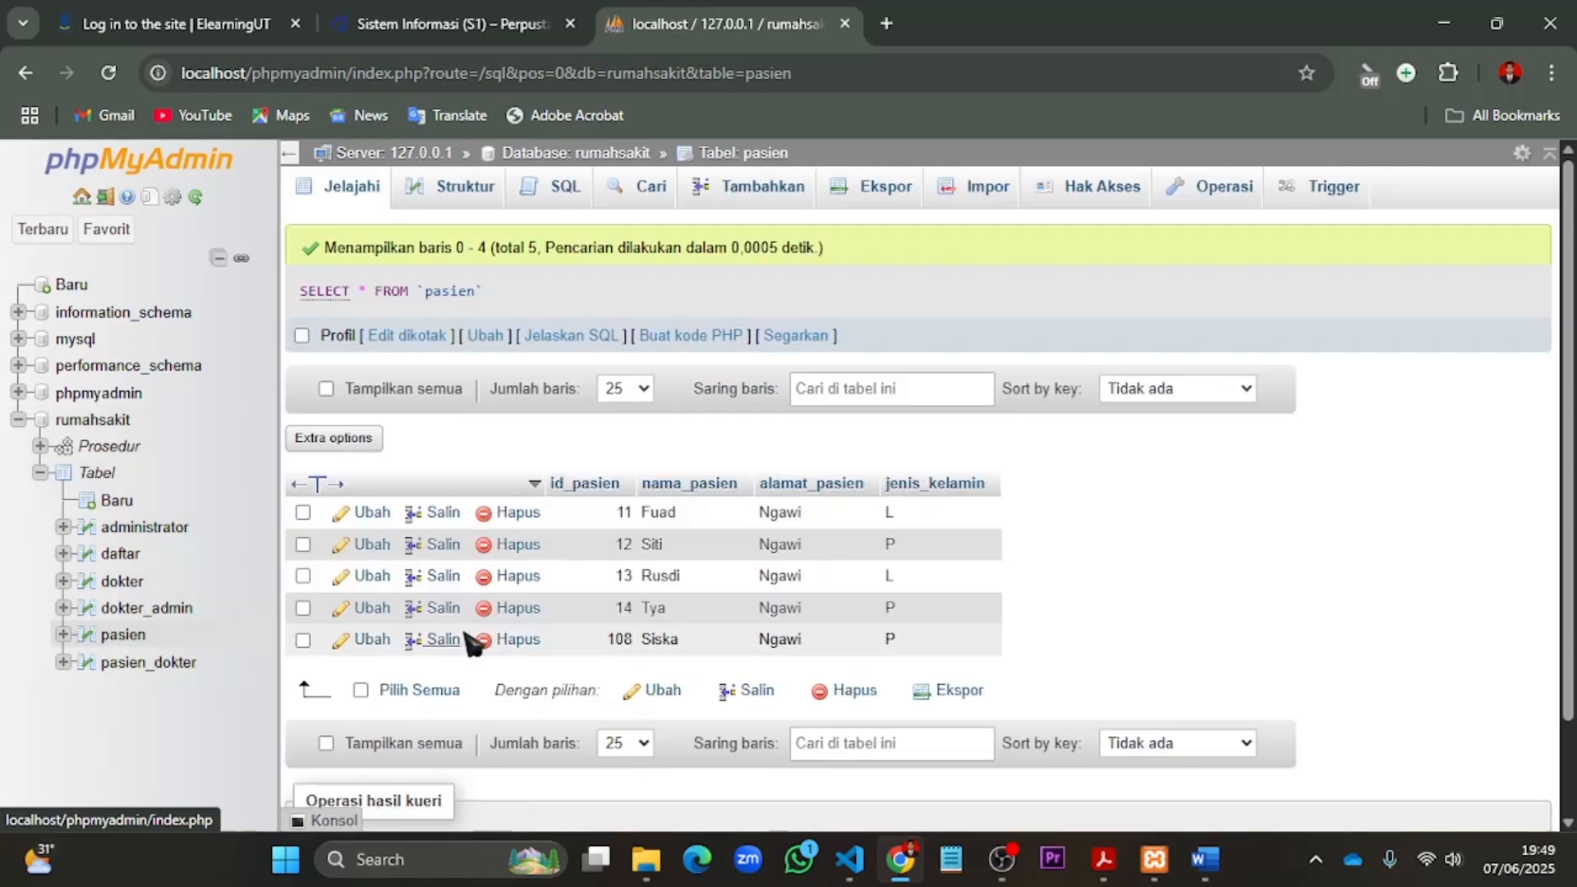
scroll(953, 687, down, 1)
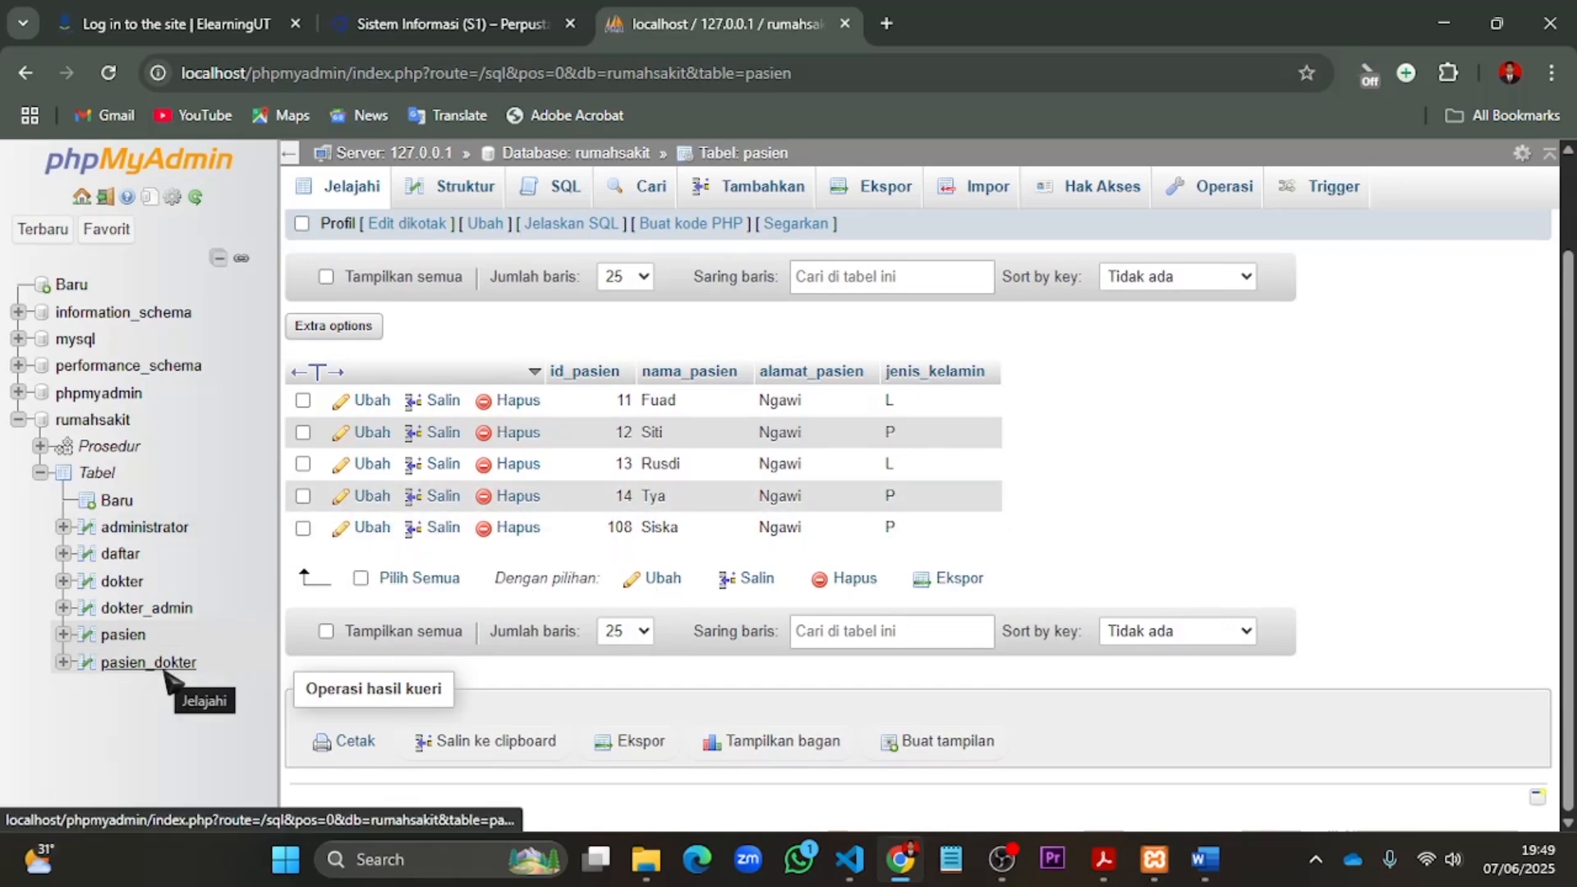
- Start a new procedure routine in the rumahsakit database named transaksi5 and remove its default parameter row
click(116, 424)
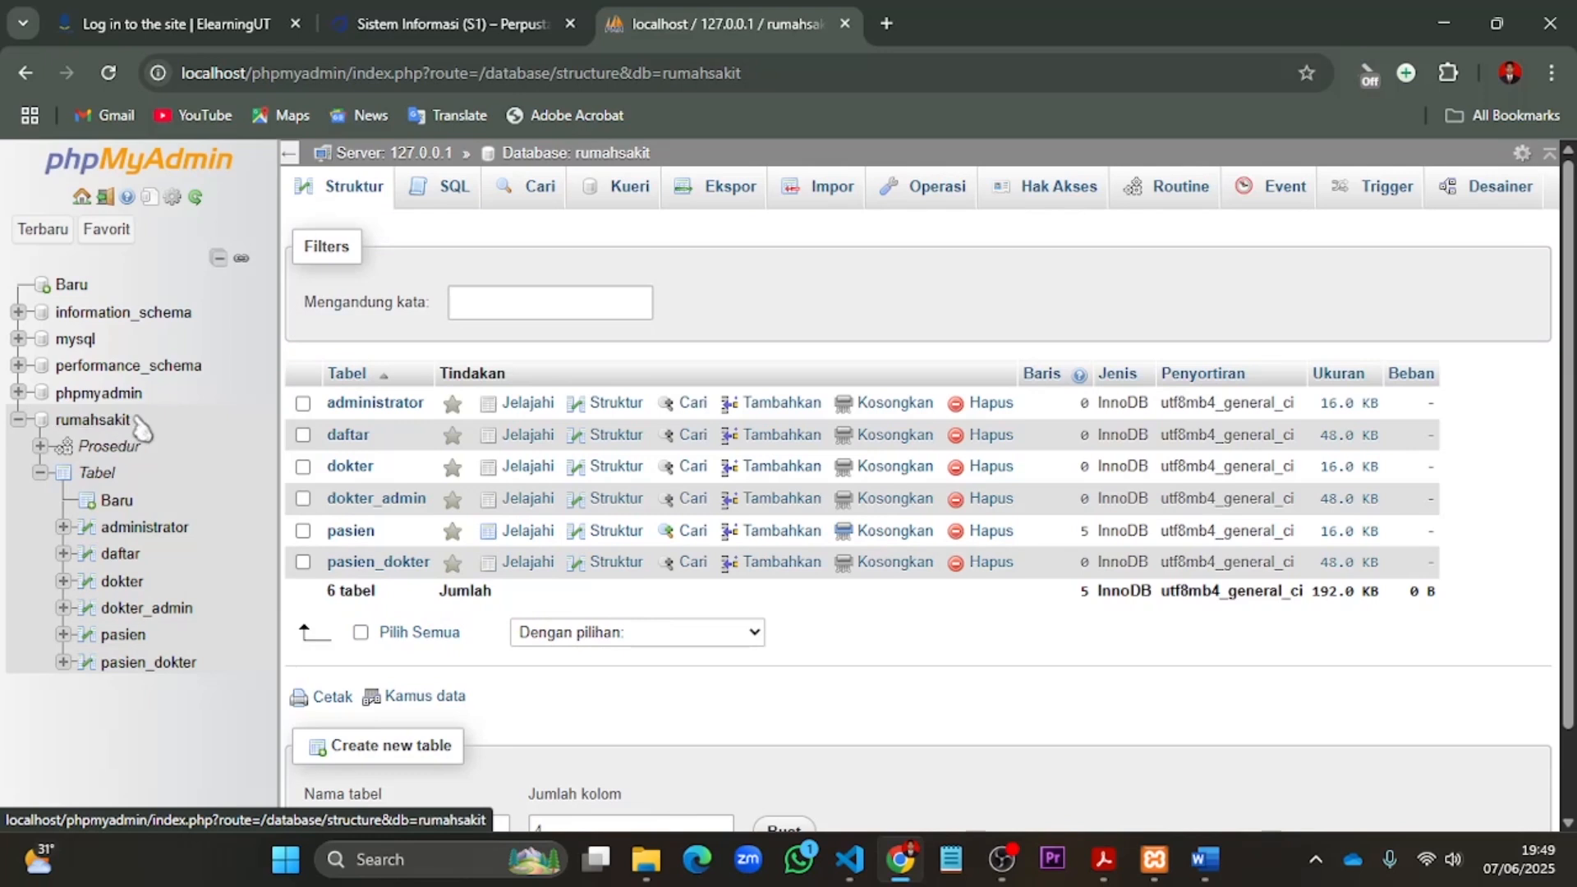
click(1148, 191)
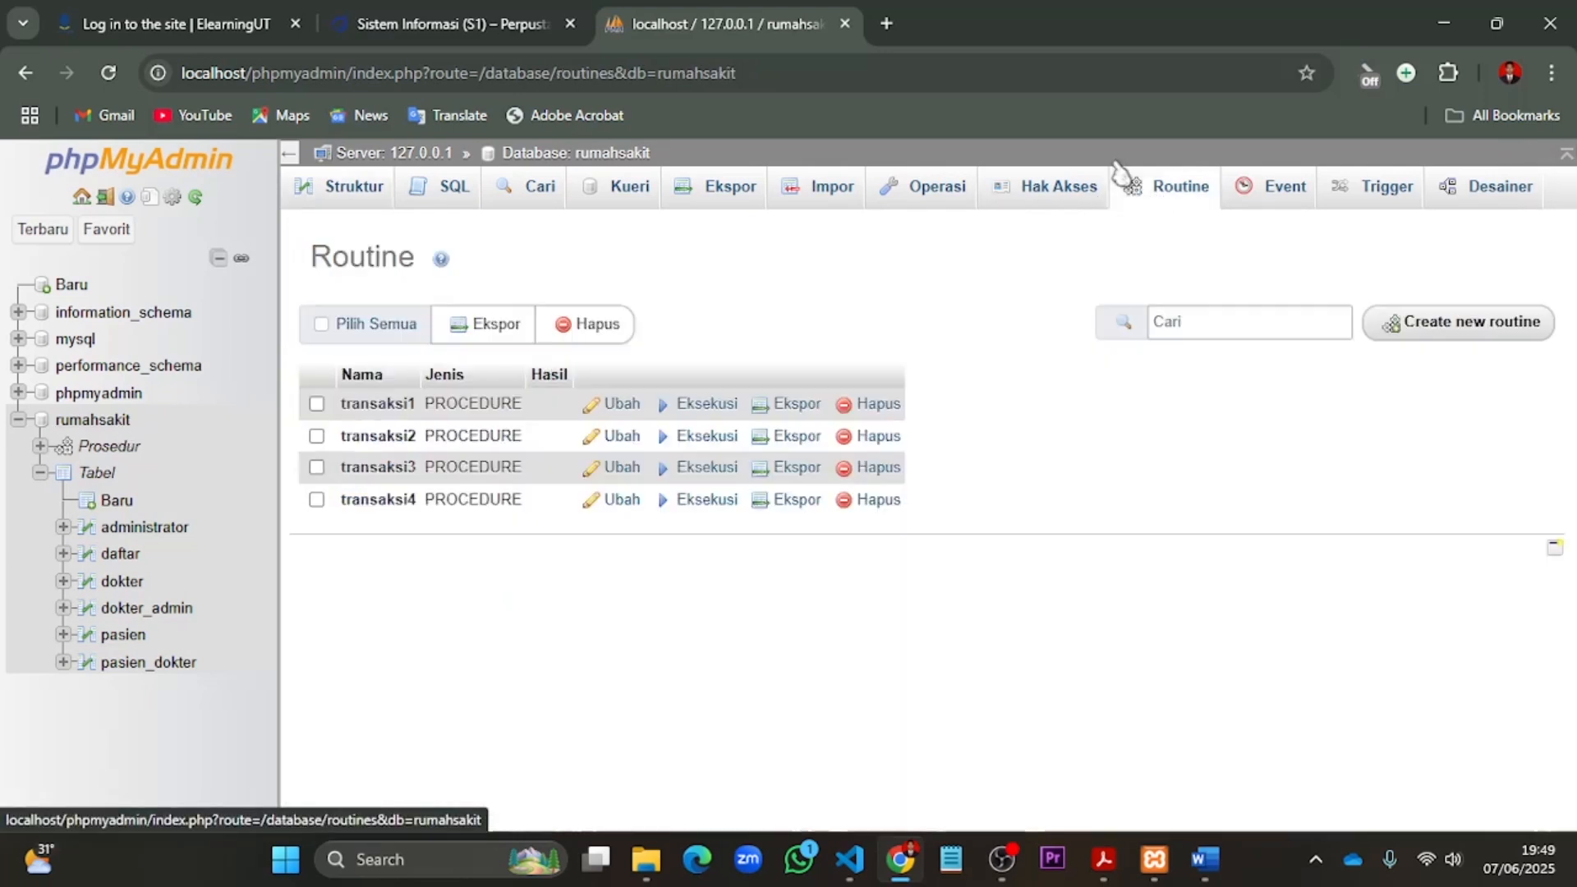
click(1421, 327)
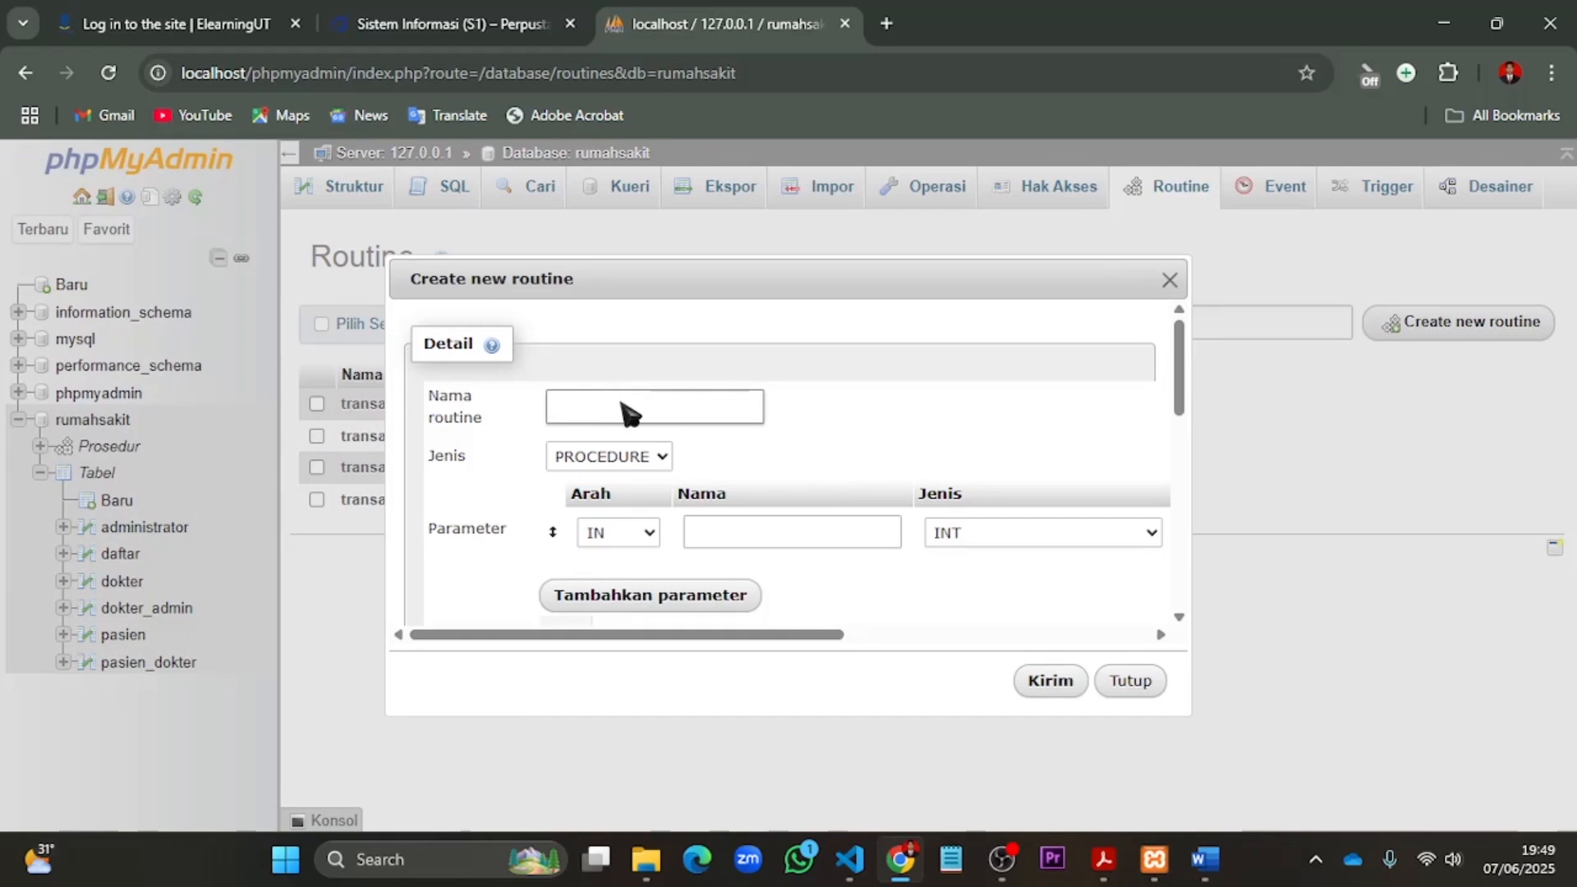
click(630, 411)
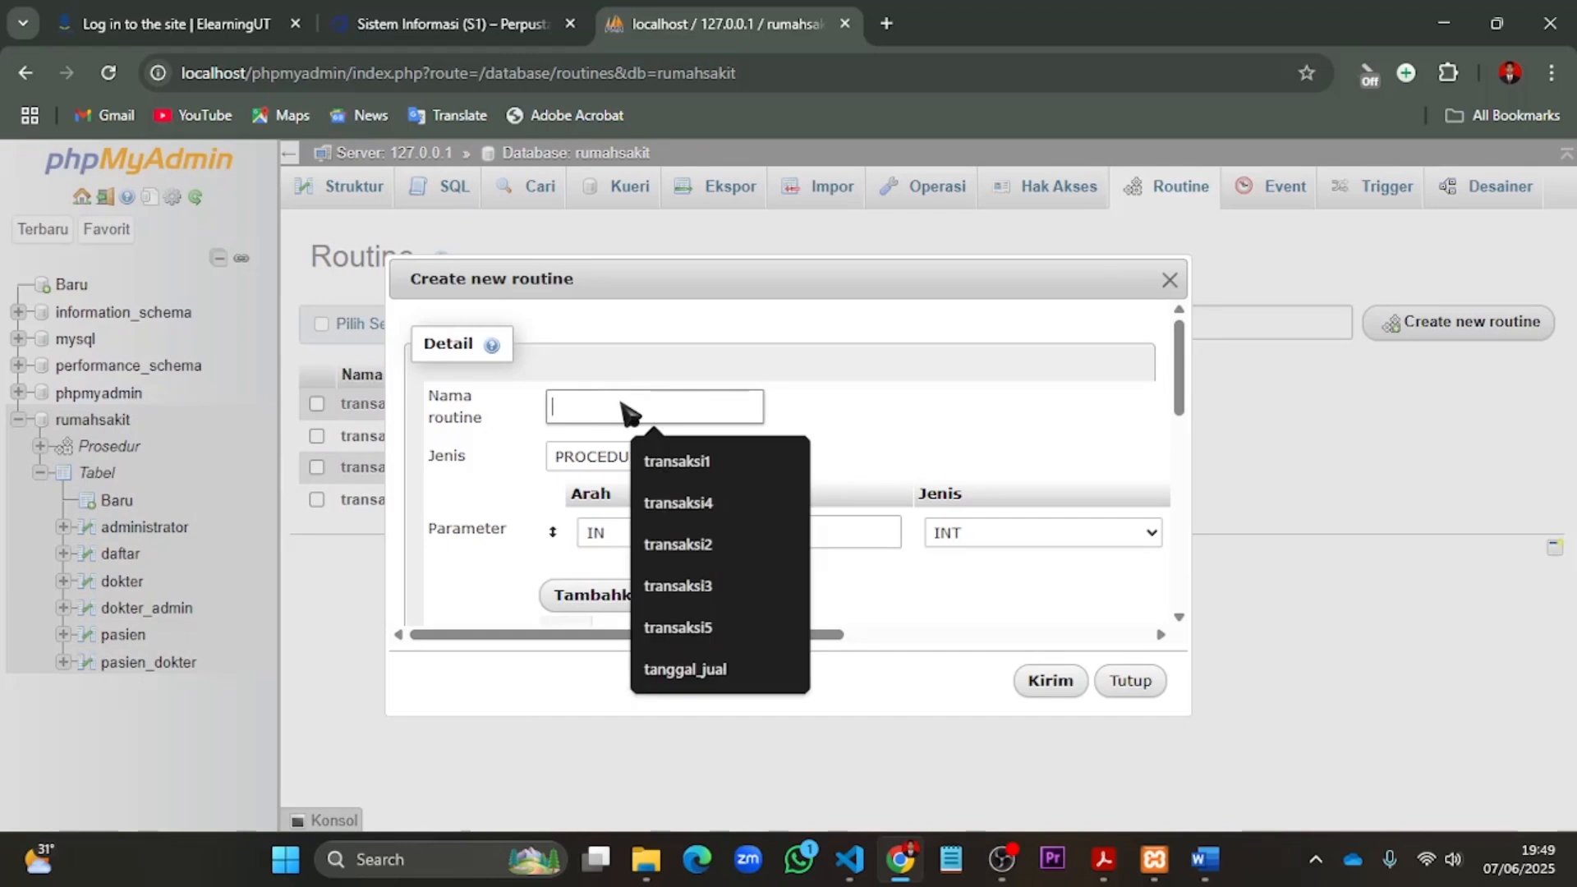
text(transaksi5)
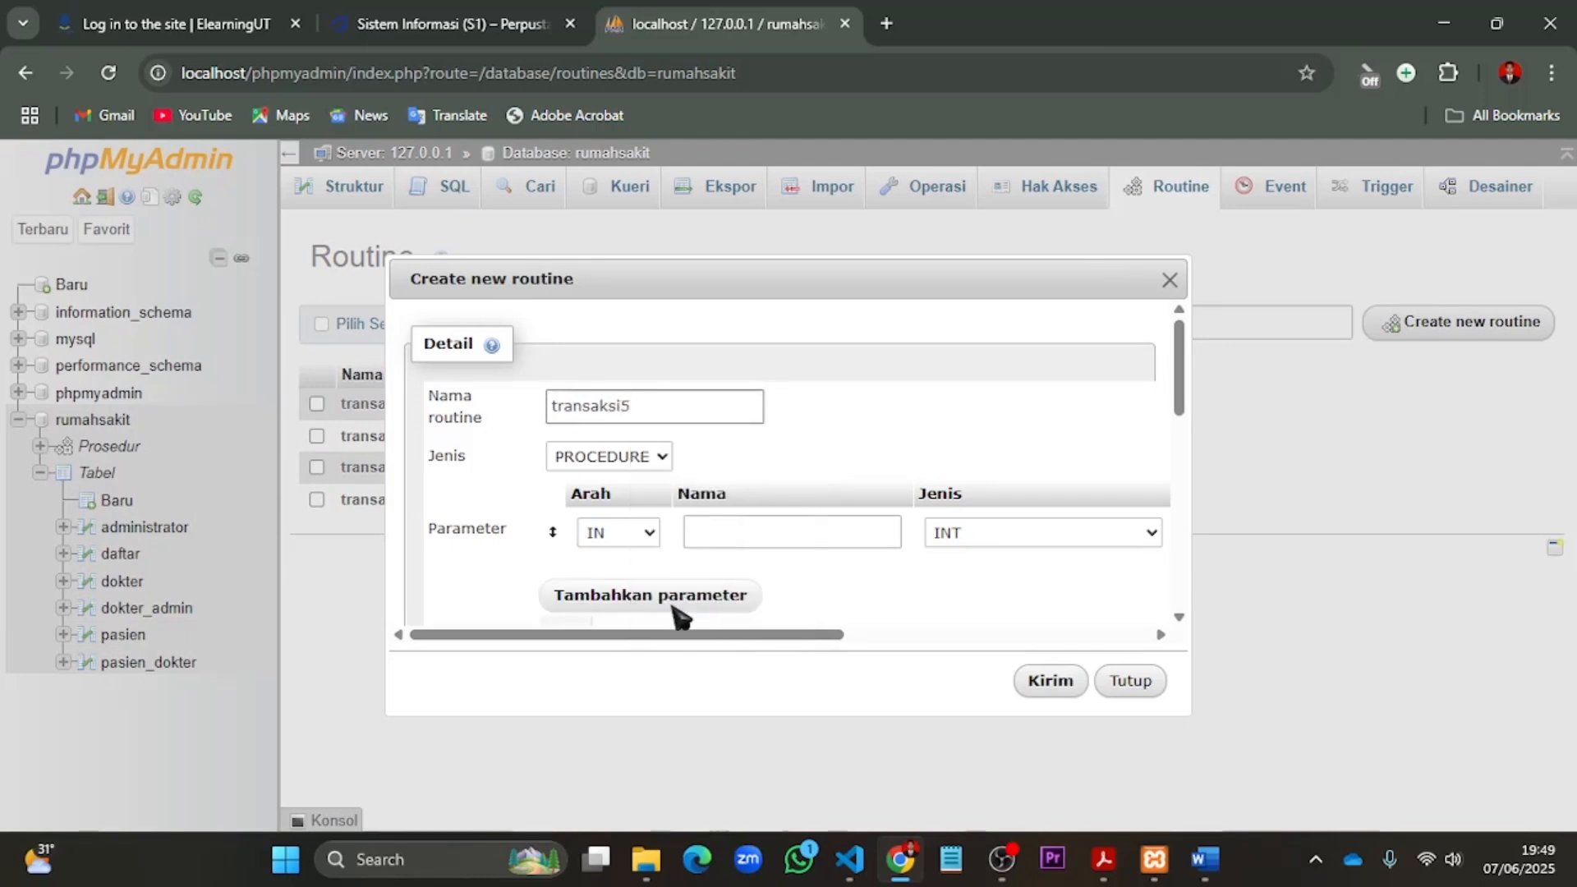
drag(680, 635, 1021, 649)
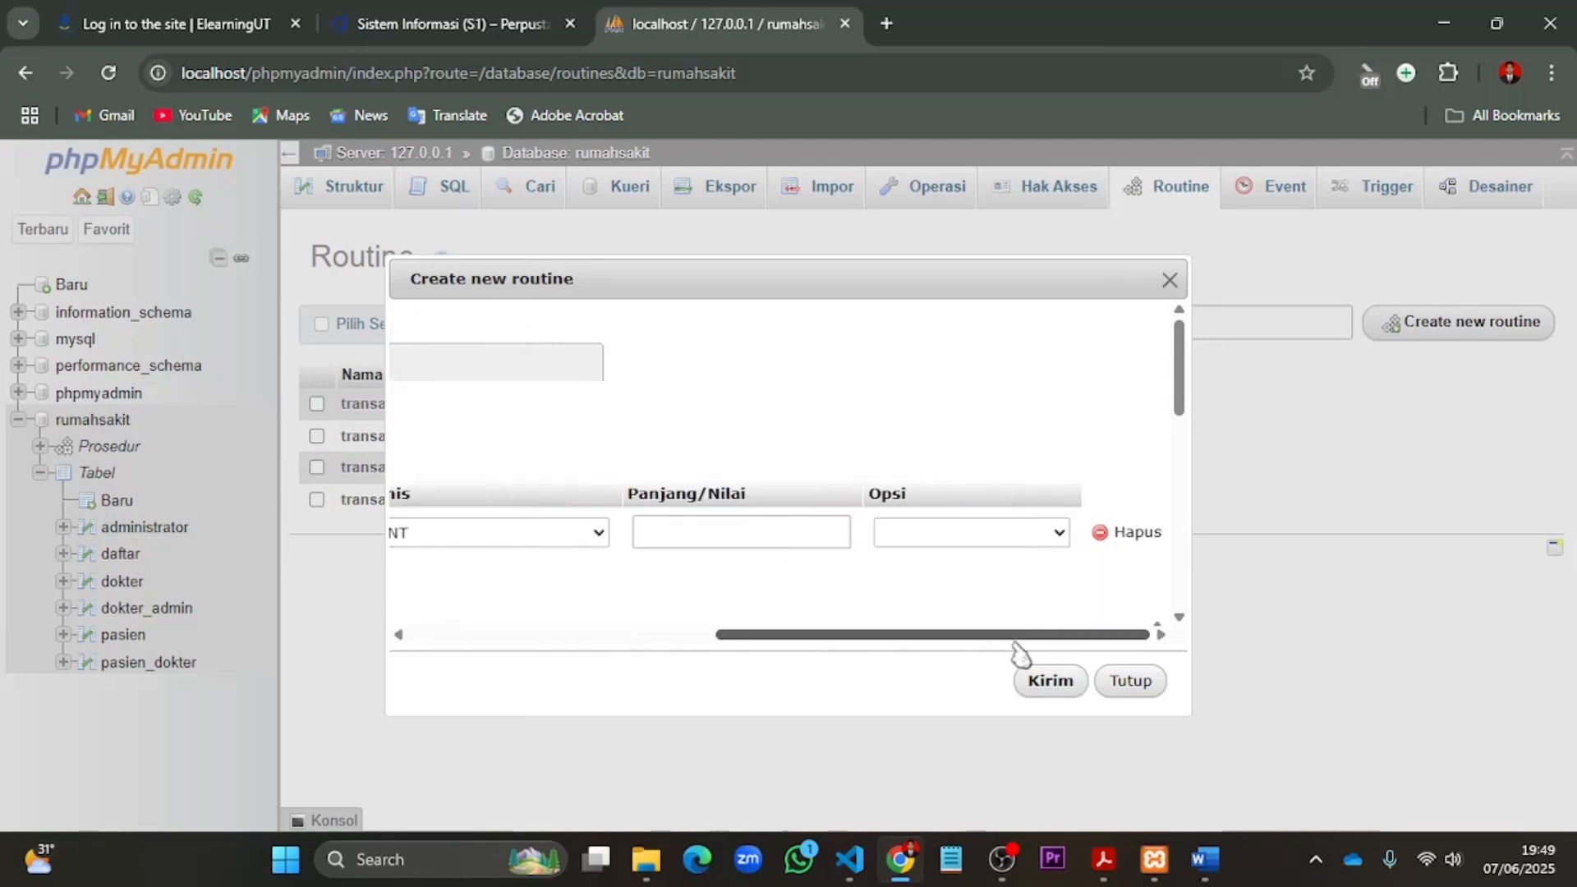
click(1144, 534)
- Paste the transaksi5 transaction: insert a patient, SAVEPOINT POINT1, insert a second, ROLLBACK TO SAVEPOINT POINT1, insert a third, COMMIT, select all pasien rows
drag(912, 274, 915, 116)
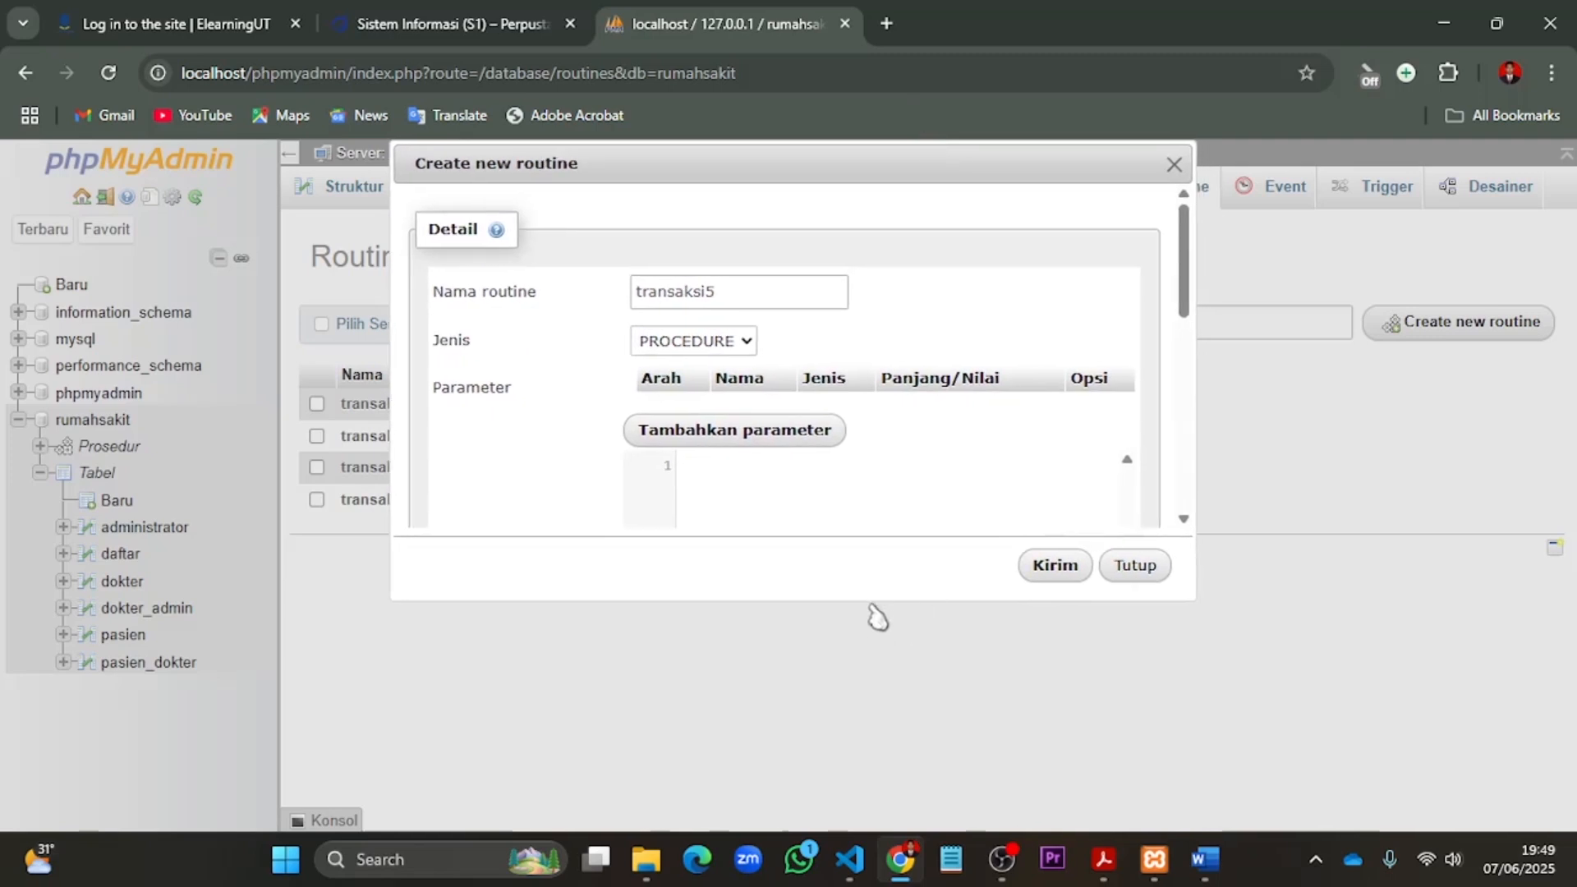
drag(871, 603, 898, 854)
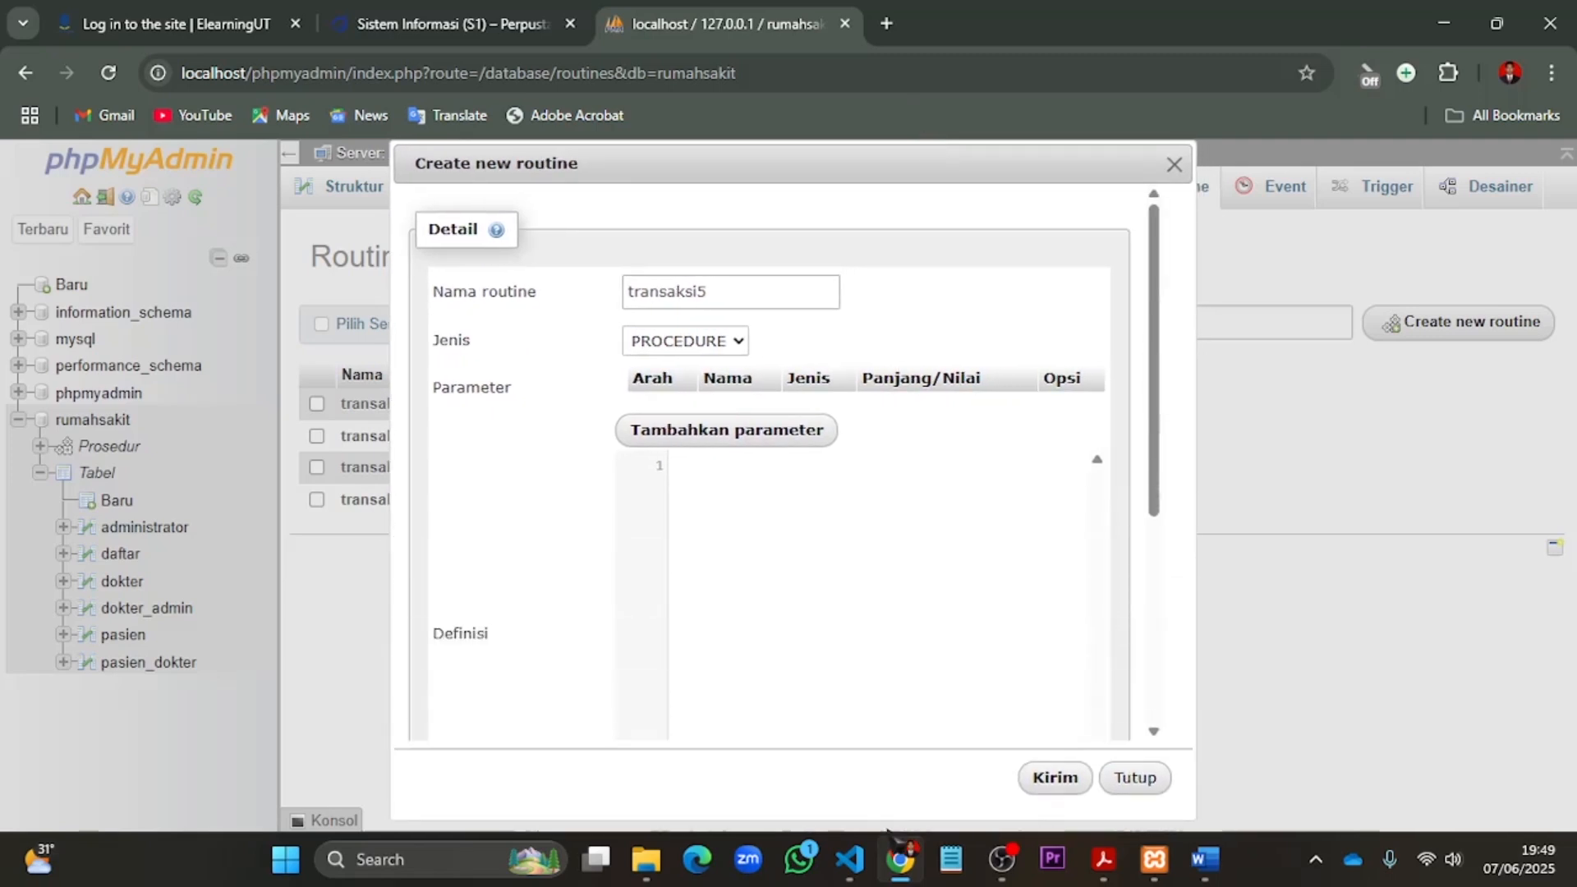
click(779, 522)
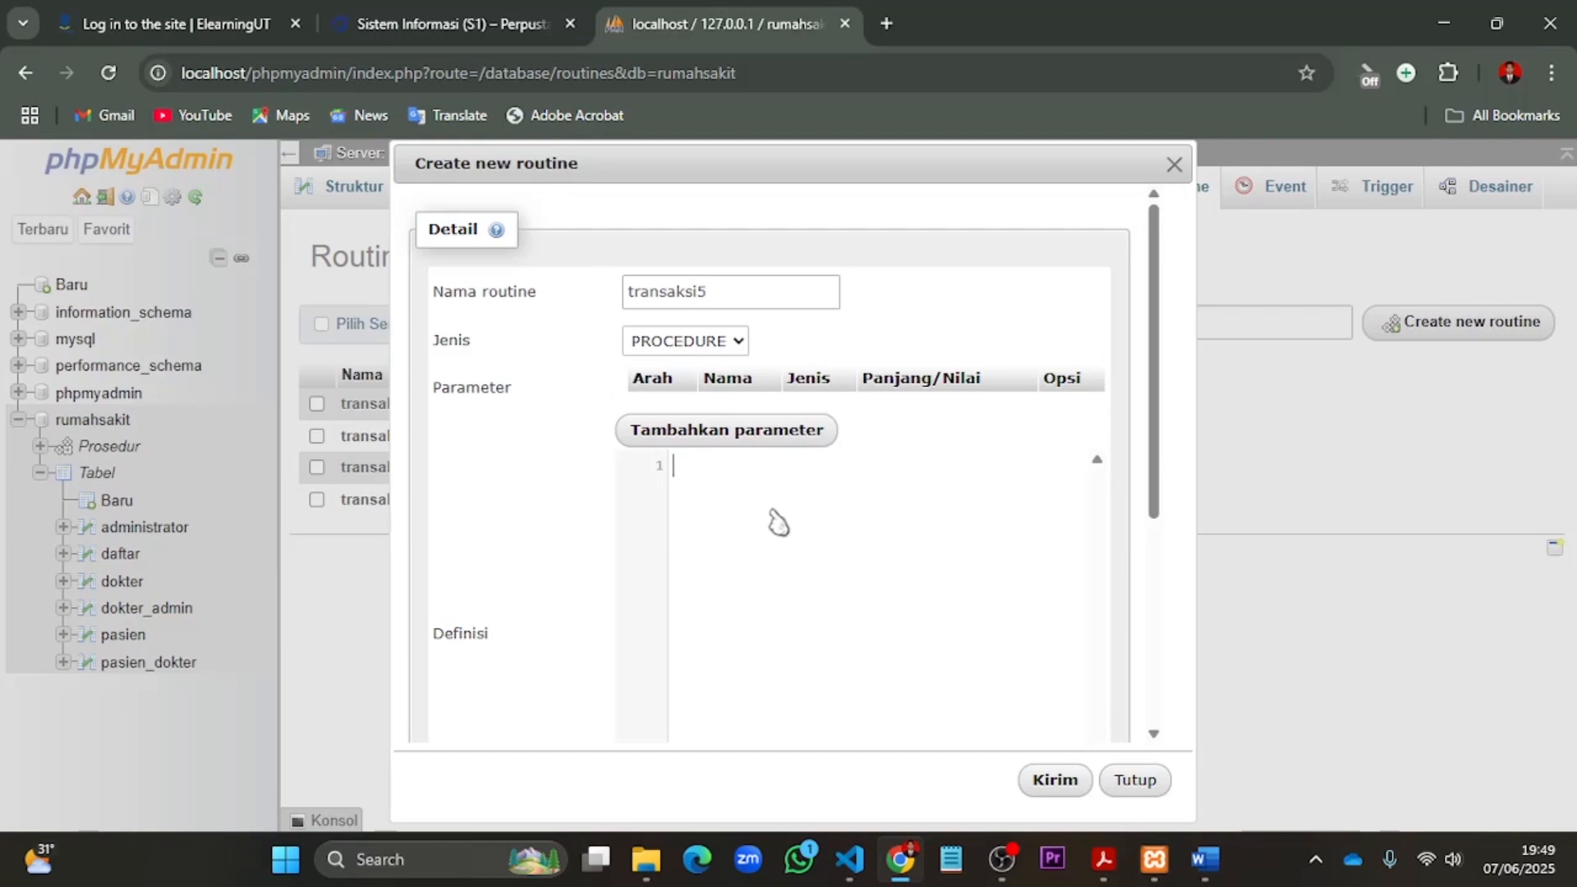
key(ctrl+v)
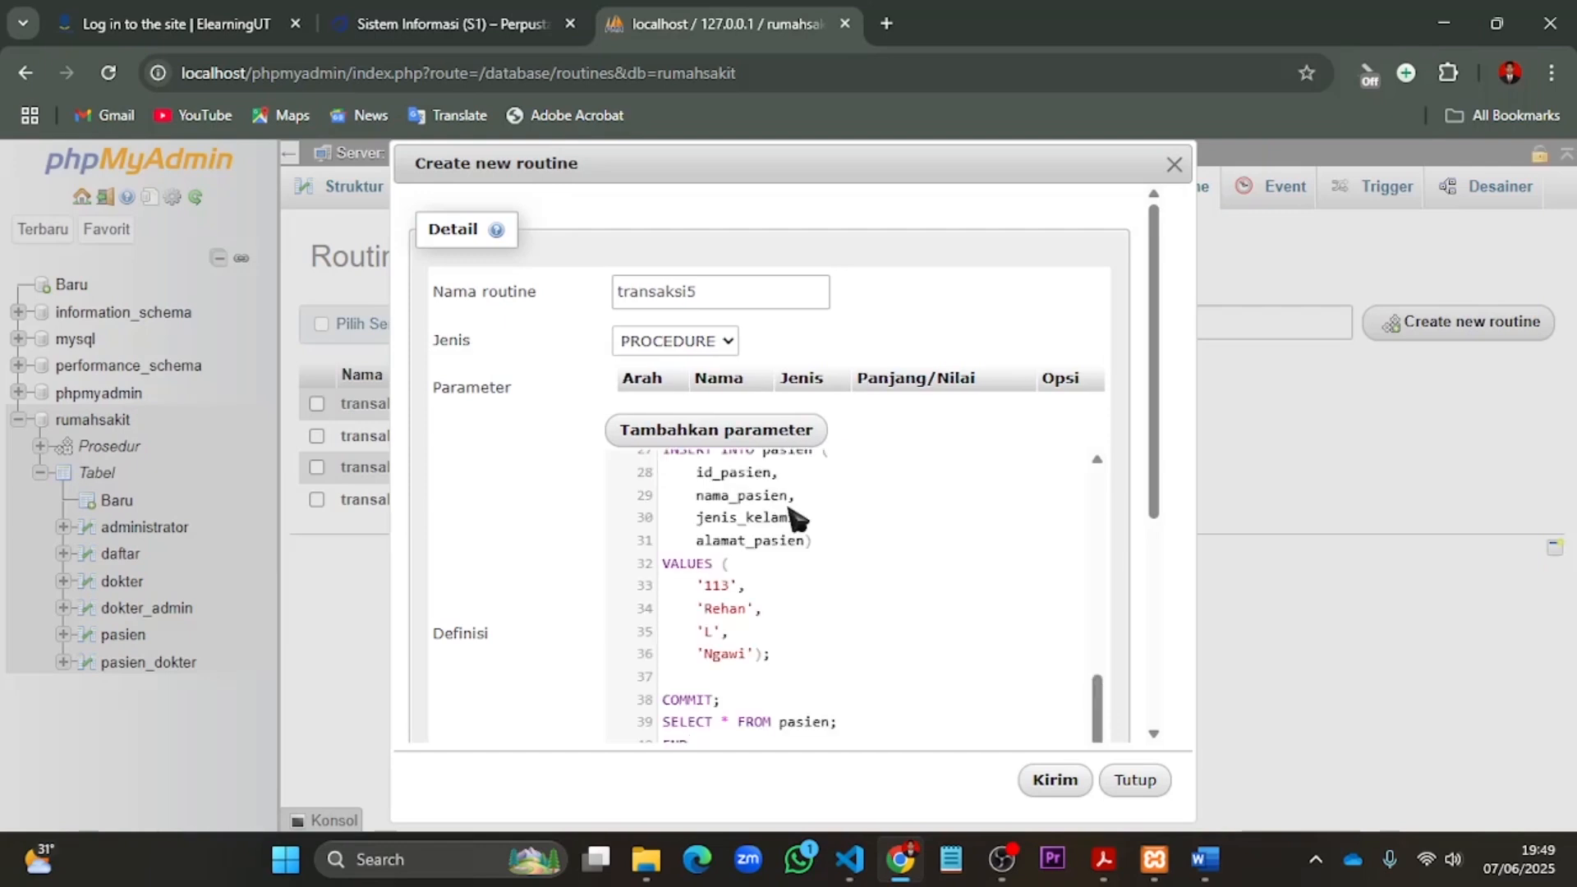
scroll(793, 517, up, 7)
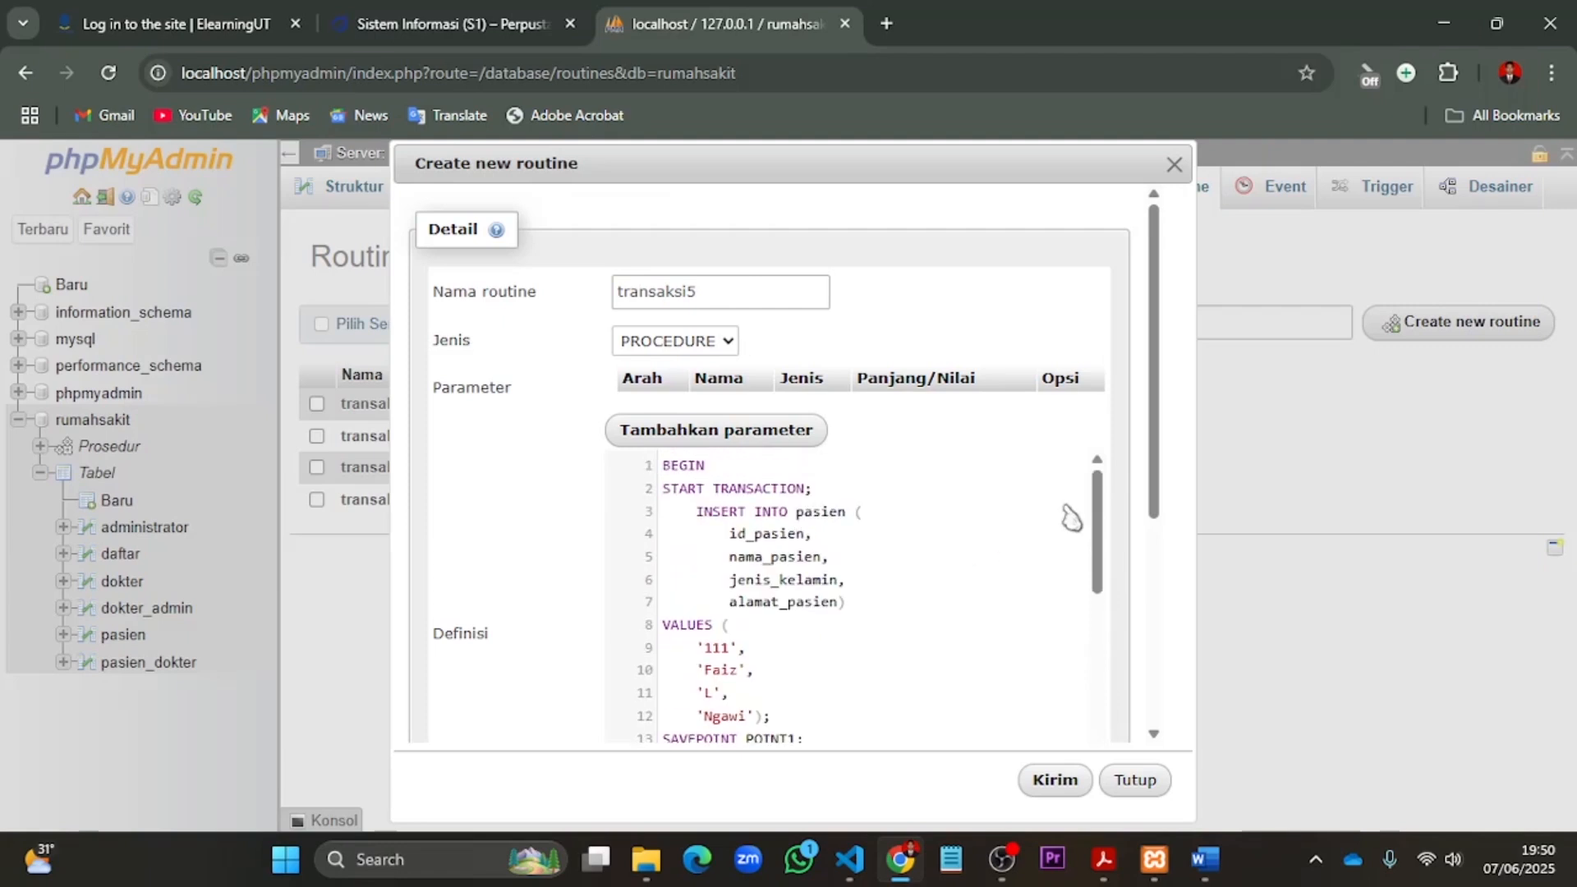
scroll(1105, 509, down, 4)
scroll(1103, 336, down, 5)
scroll(979, 437, up, 5)
drag(1153, 502, 1151, 219)
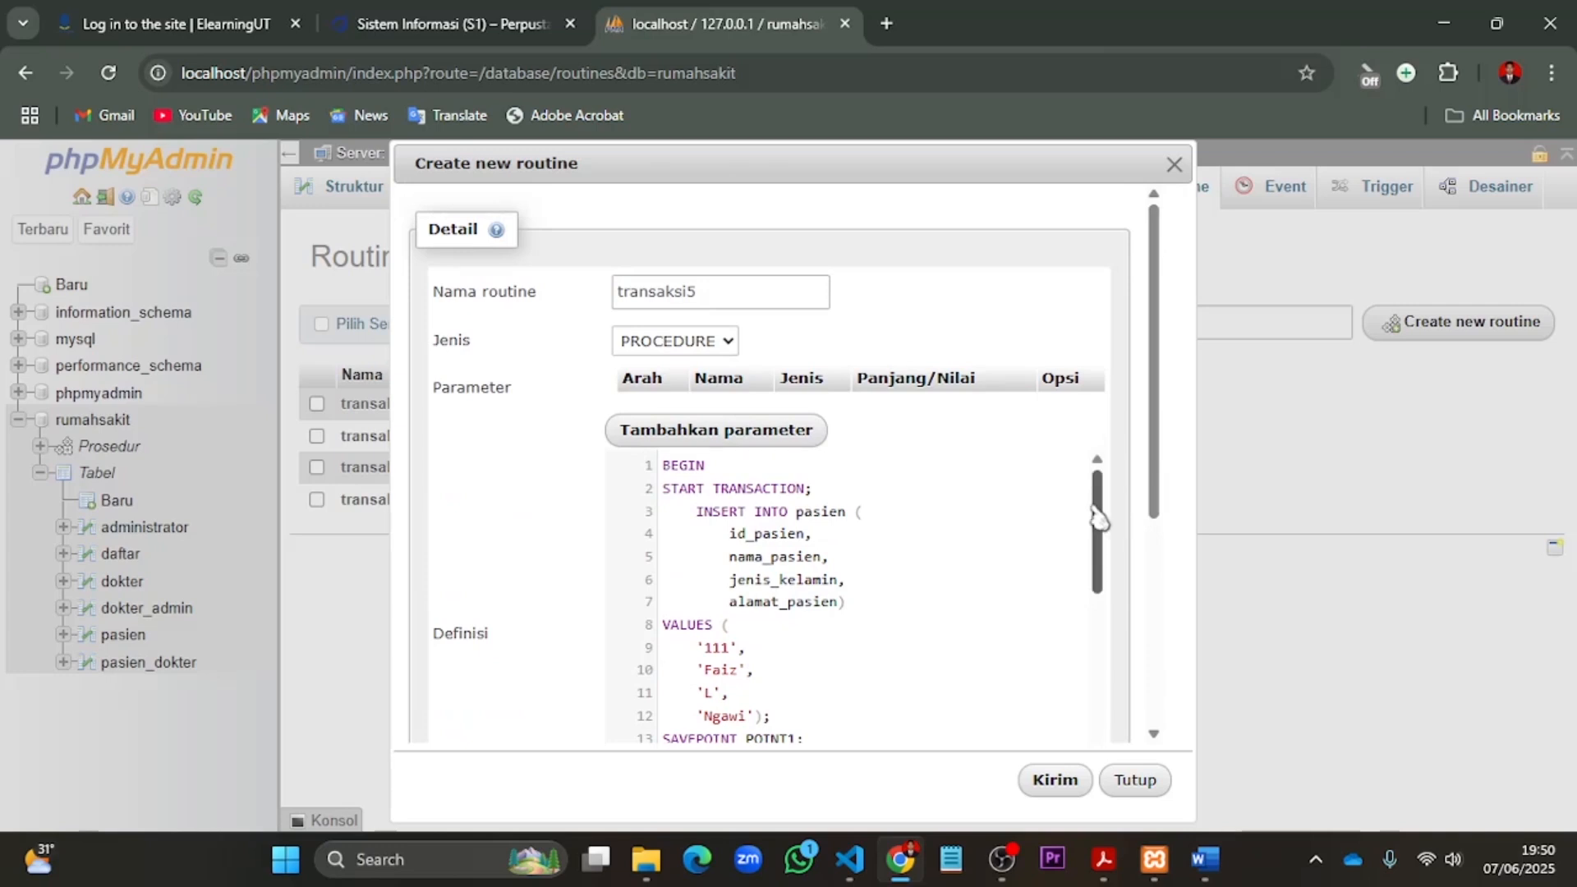
drag(1100, 518, 1084, 735)
- Set the SQL data access of transaksi5 to NO SQL and save the routine
scroll(1007, 668, down, 3)
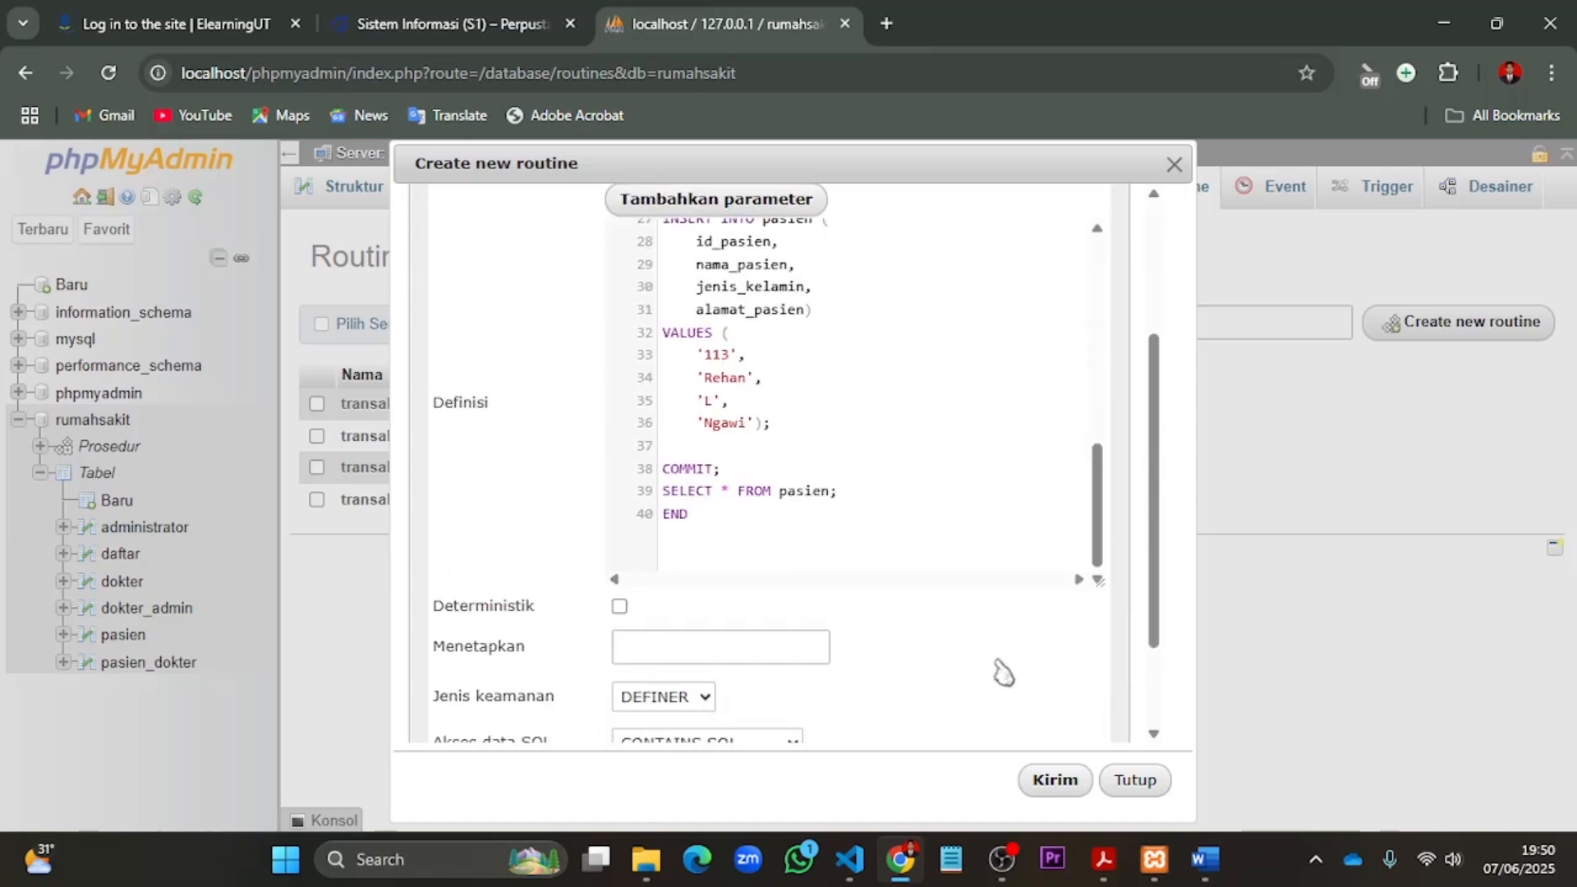
scroll(1000, 590, down, 2)
click(801, 616)
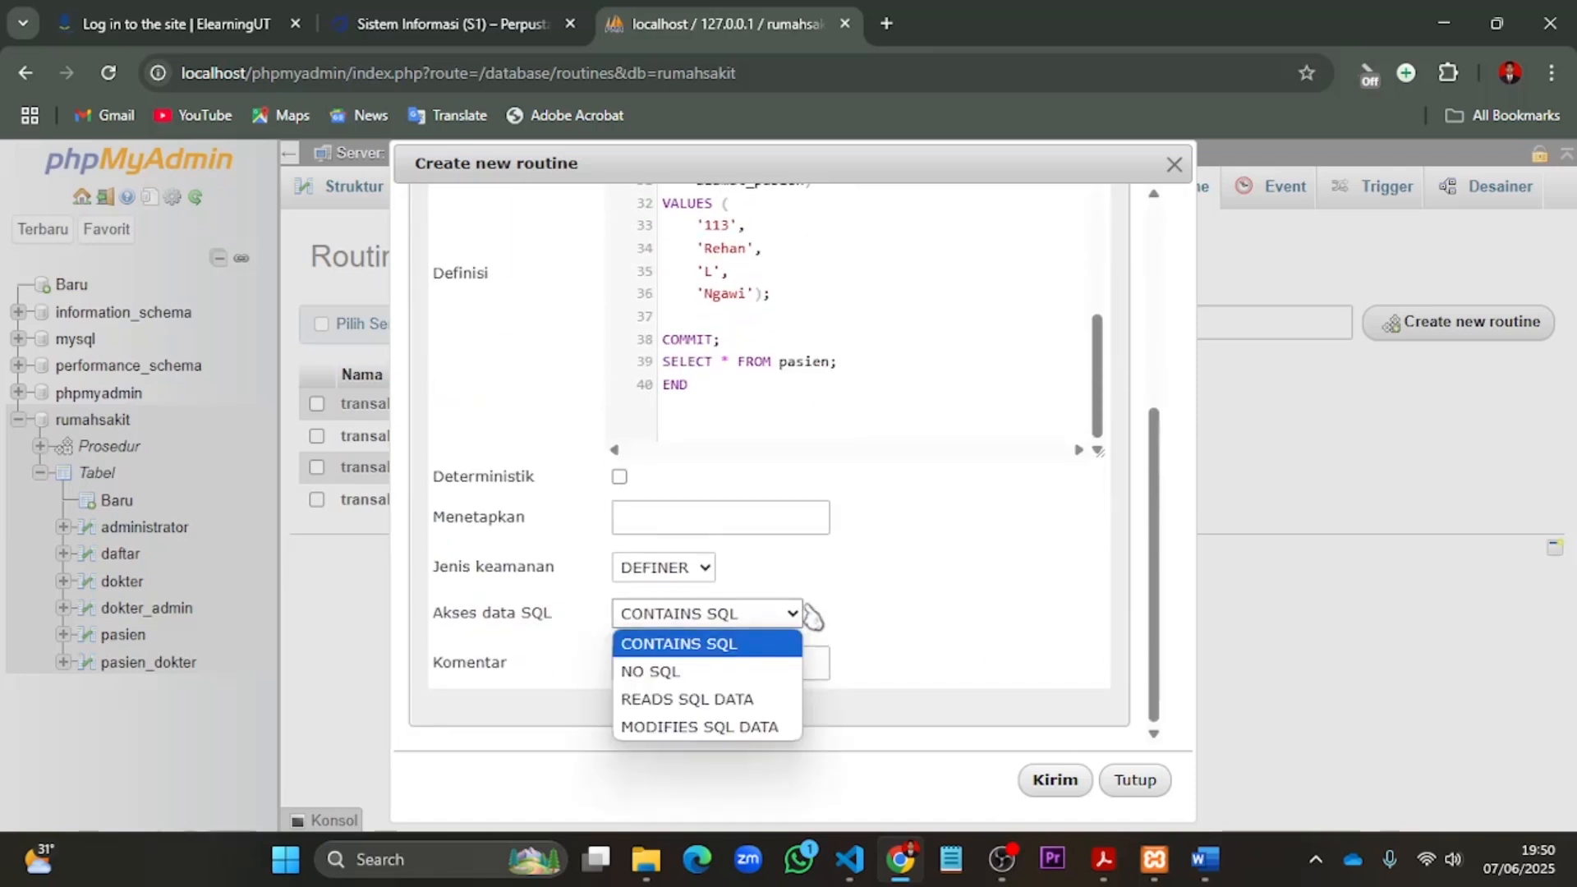
click(729, 672)
click(1054, 784)
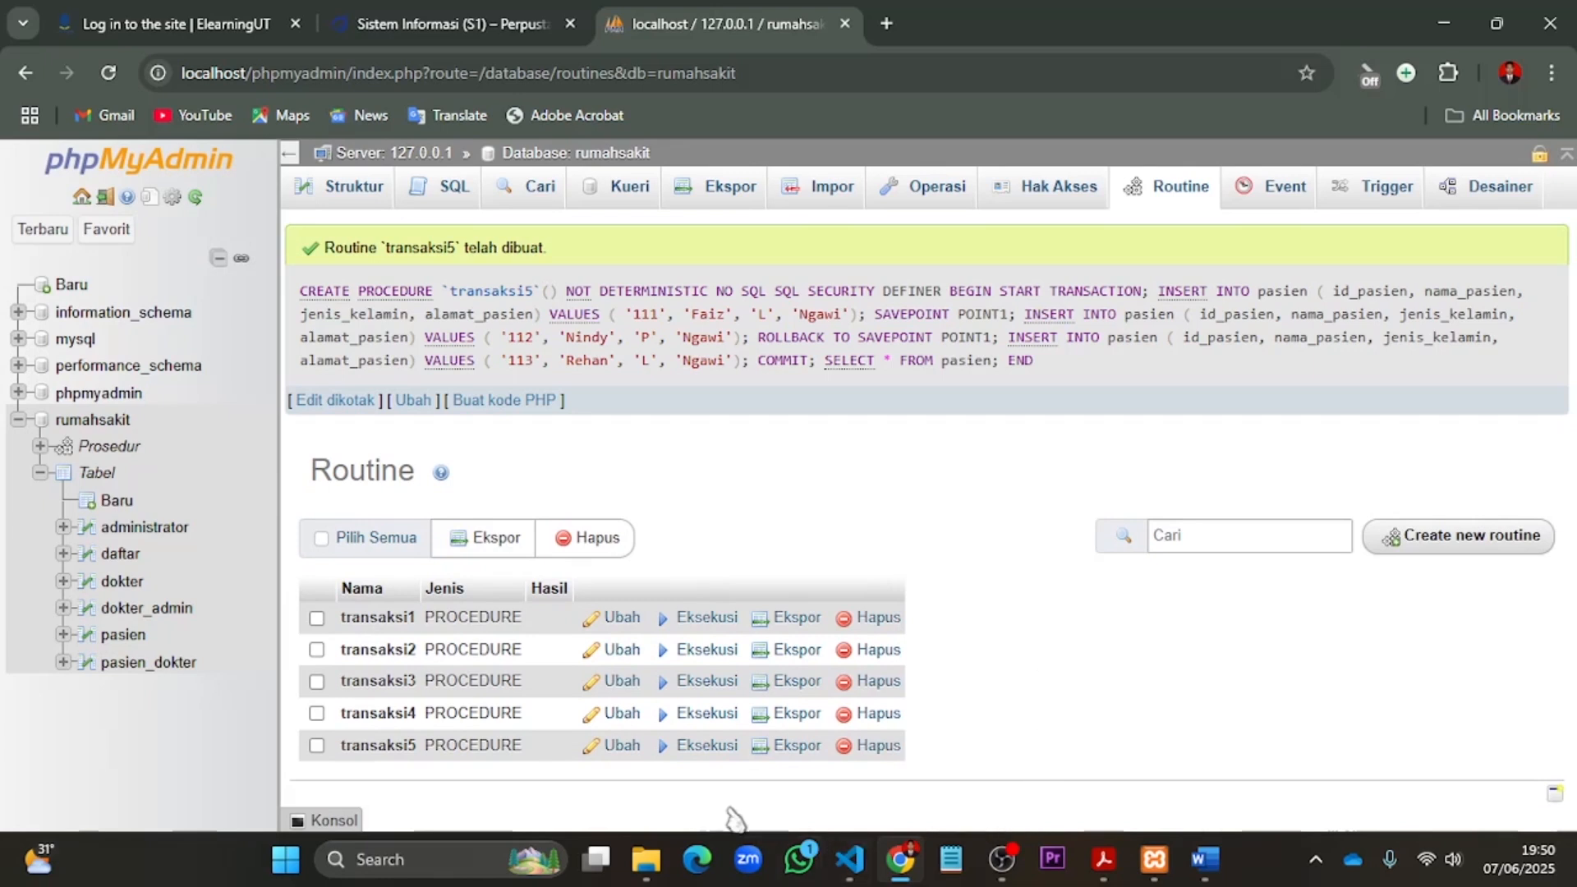
- Execute the transaksi5 routine and review its savepoint, rollback and commit statements in the definition without editing it
click(697, 749)
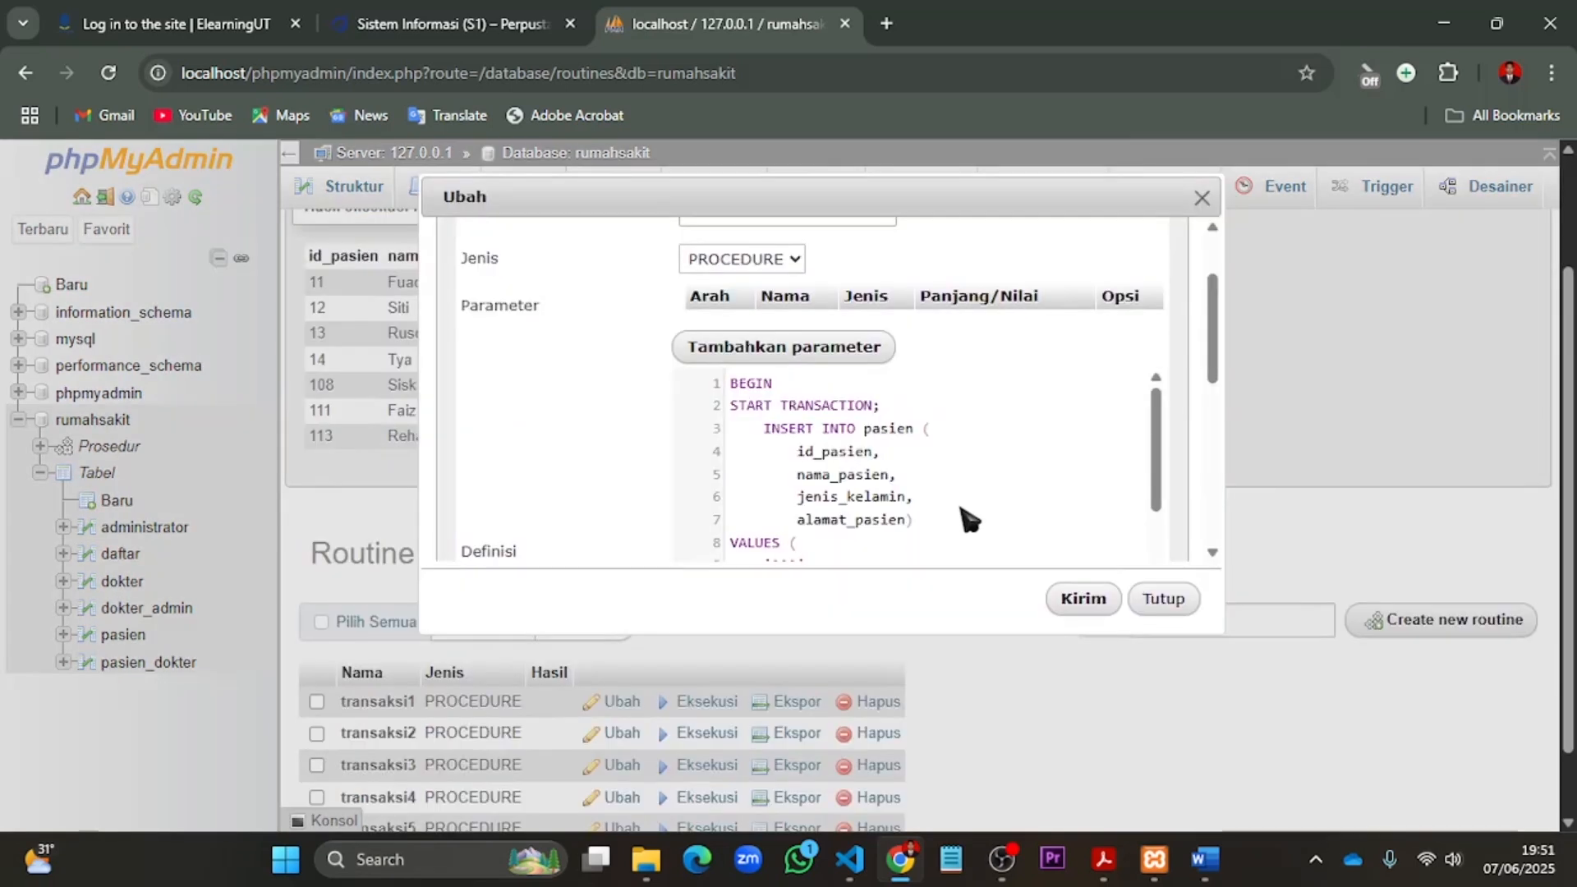
scroll(966, 518, down, 6)
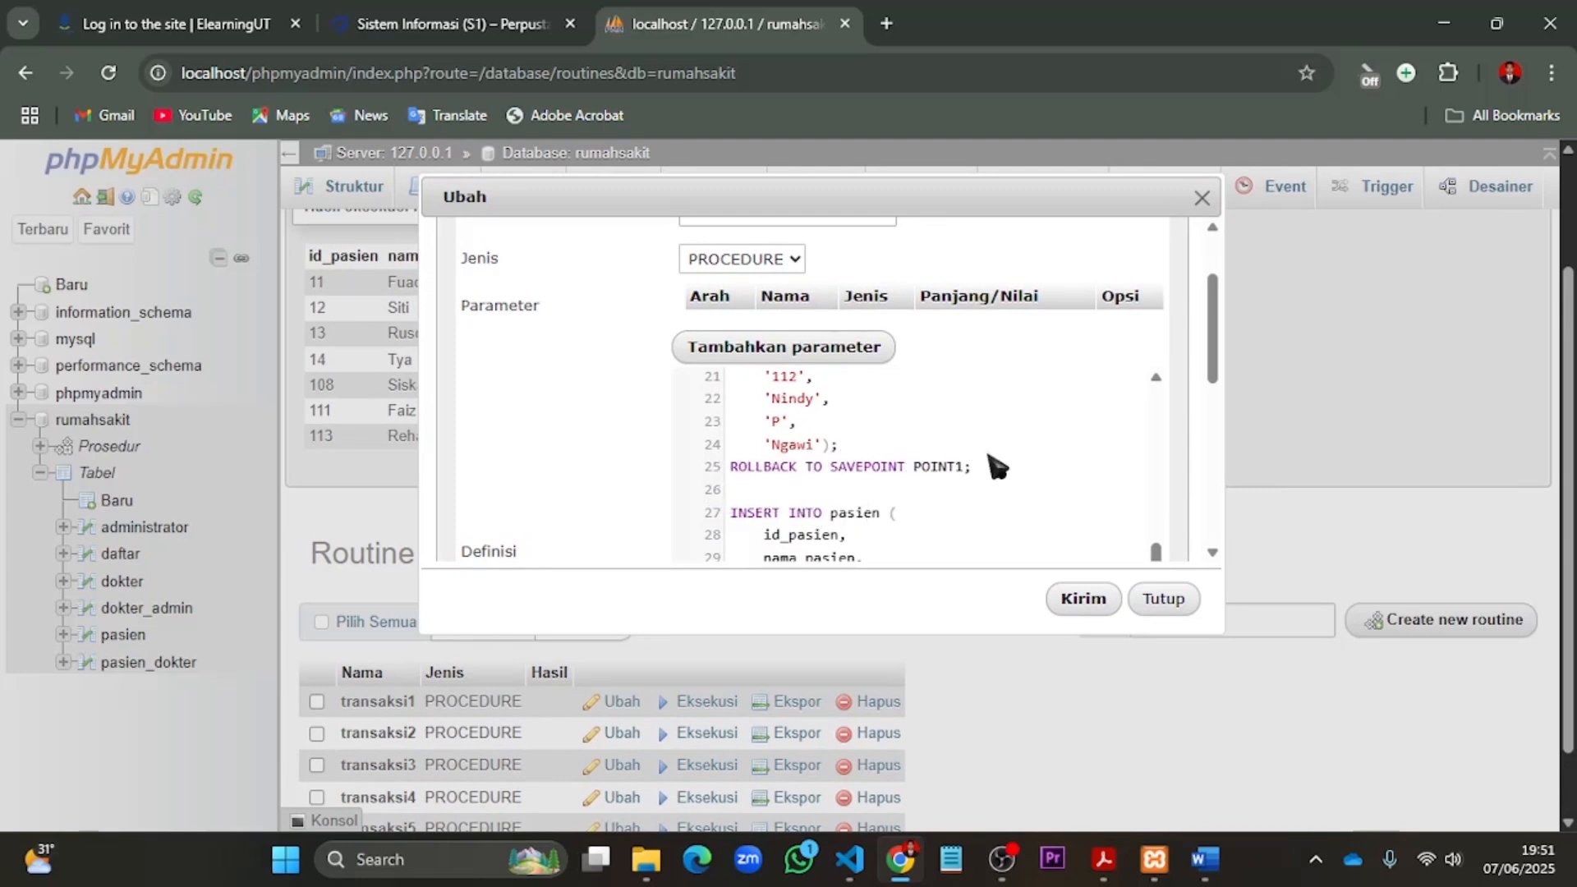
scroll(997, 462, down, 2)
scroll(997, 464, down, 5)
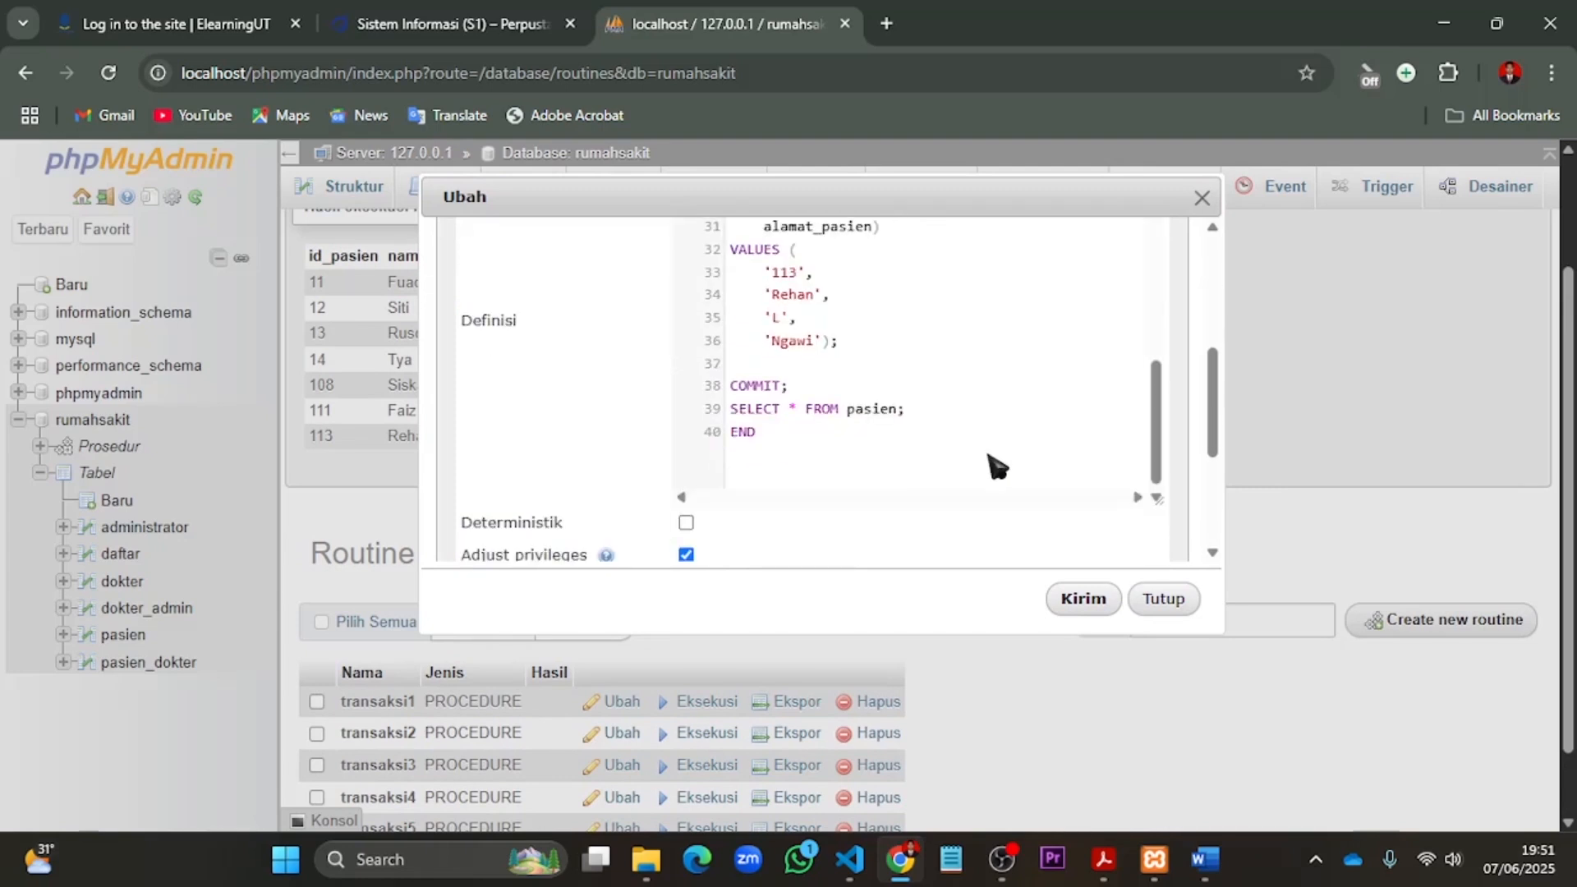
scroll(977, 475, up, 2)
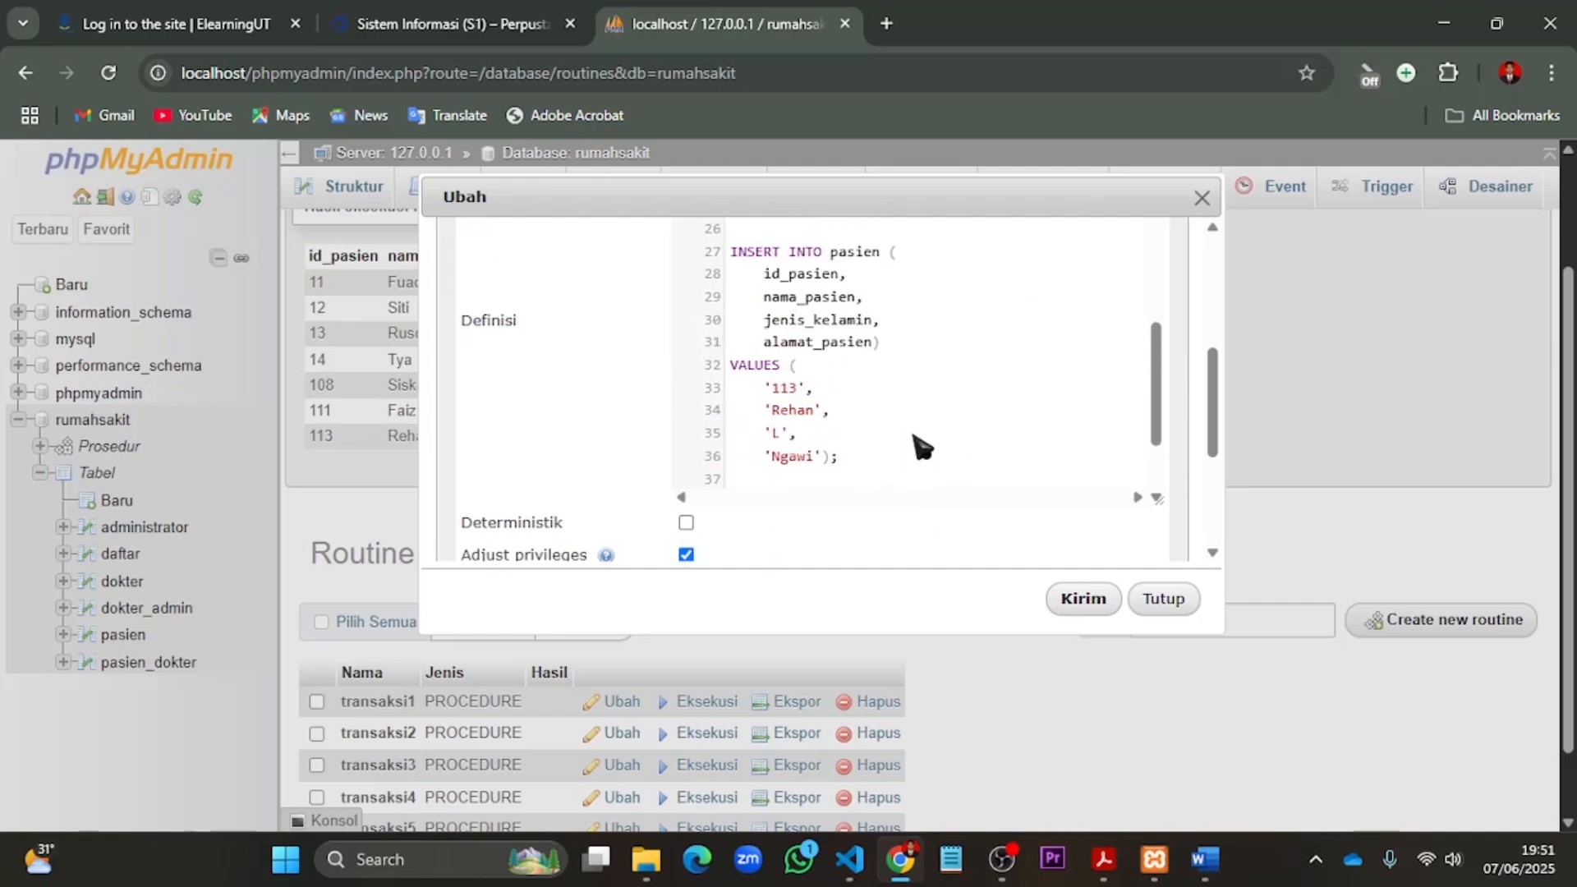
scroll(915, 444, down, 2)
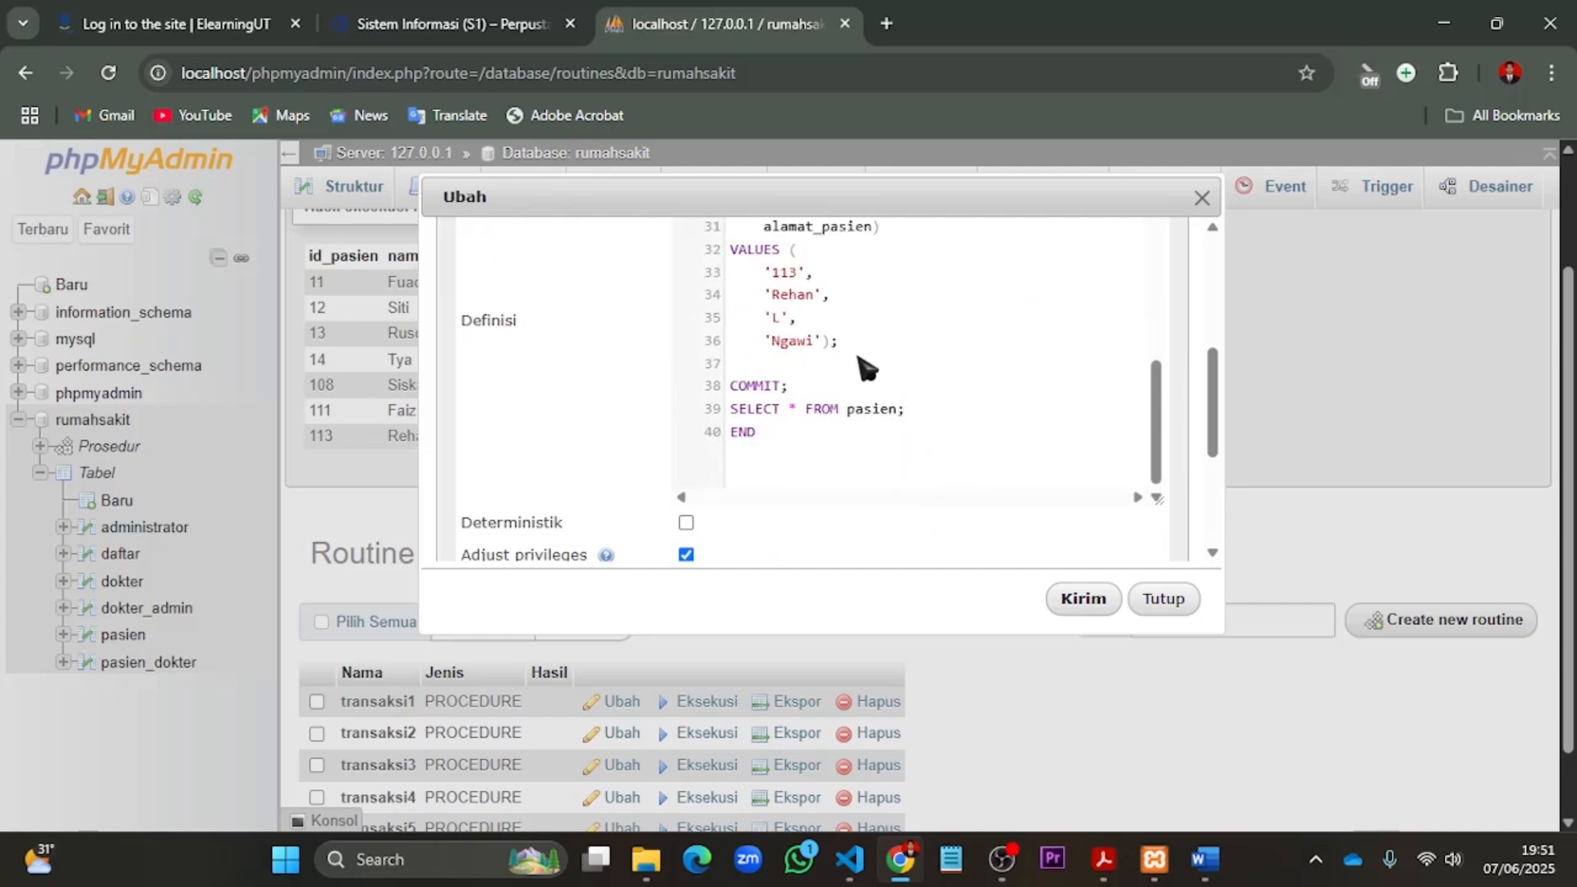
scroll(943, 352, up, 8)
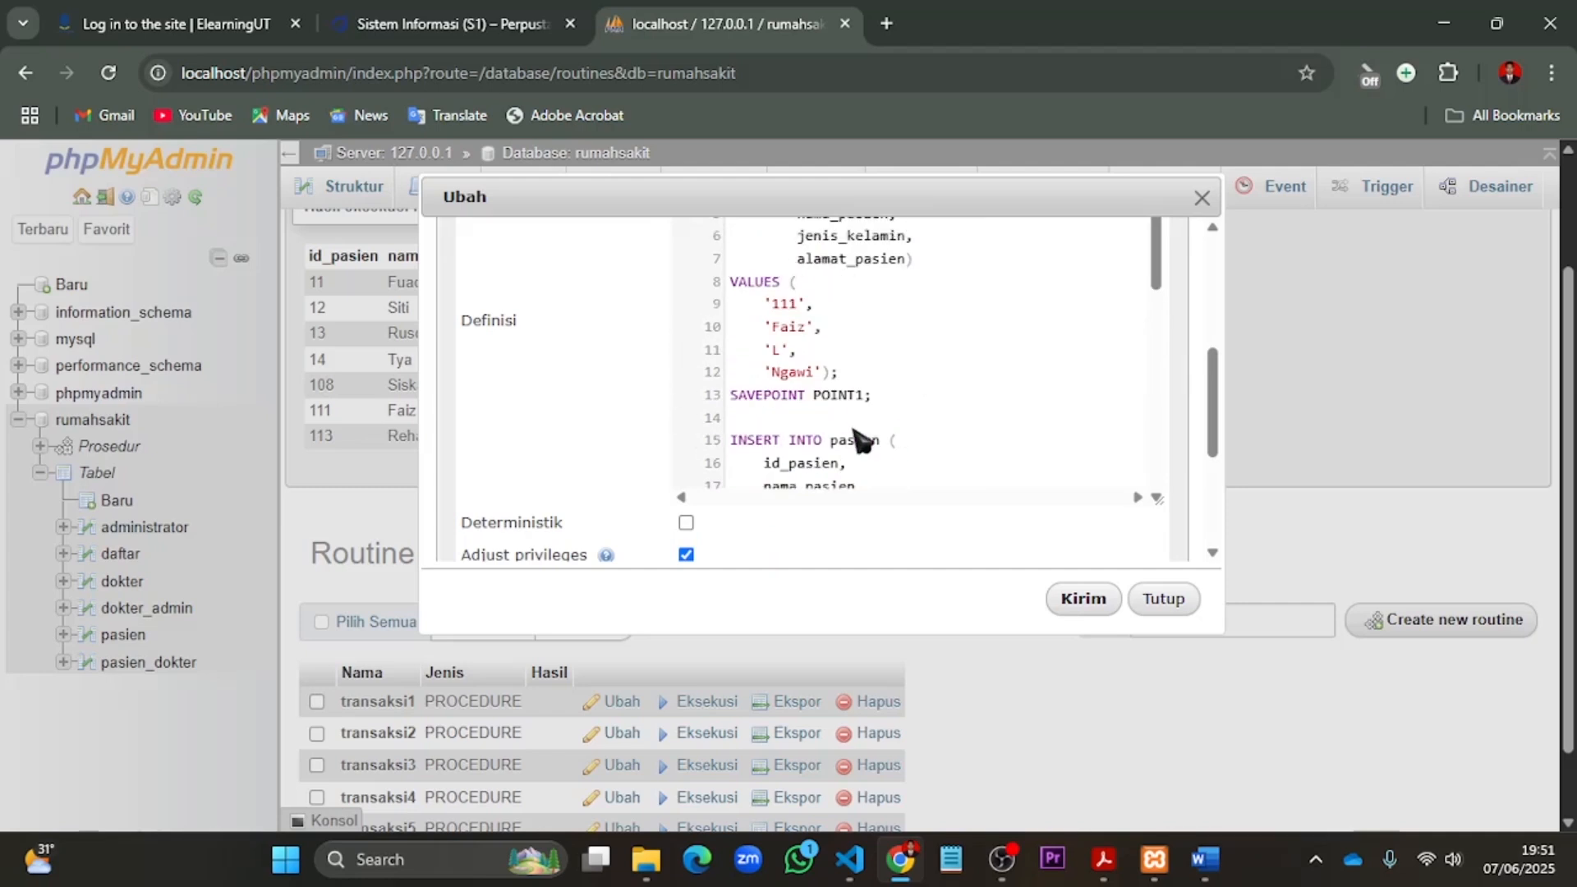
click(1158, 600)
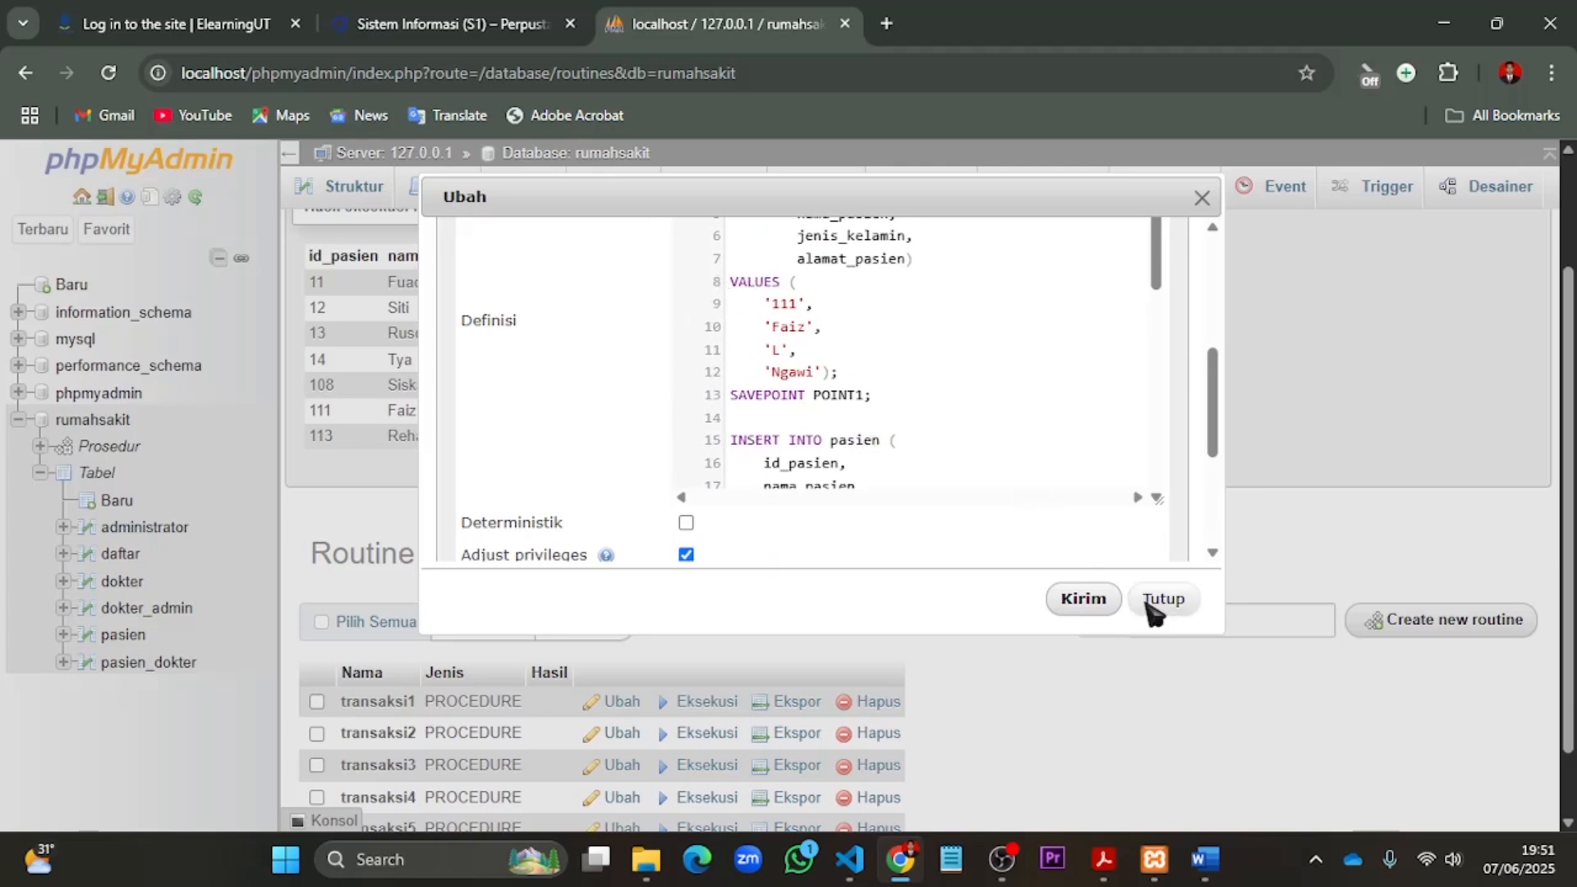
- Browse the pasien table to check which rows transaksi5 stored
click(115, 640)
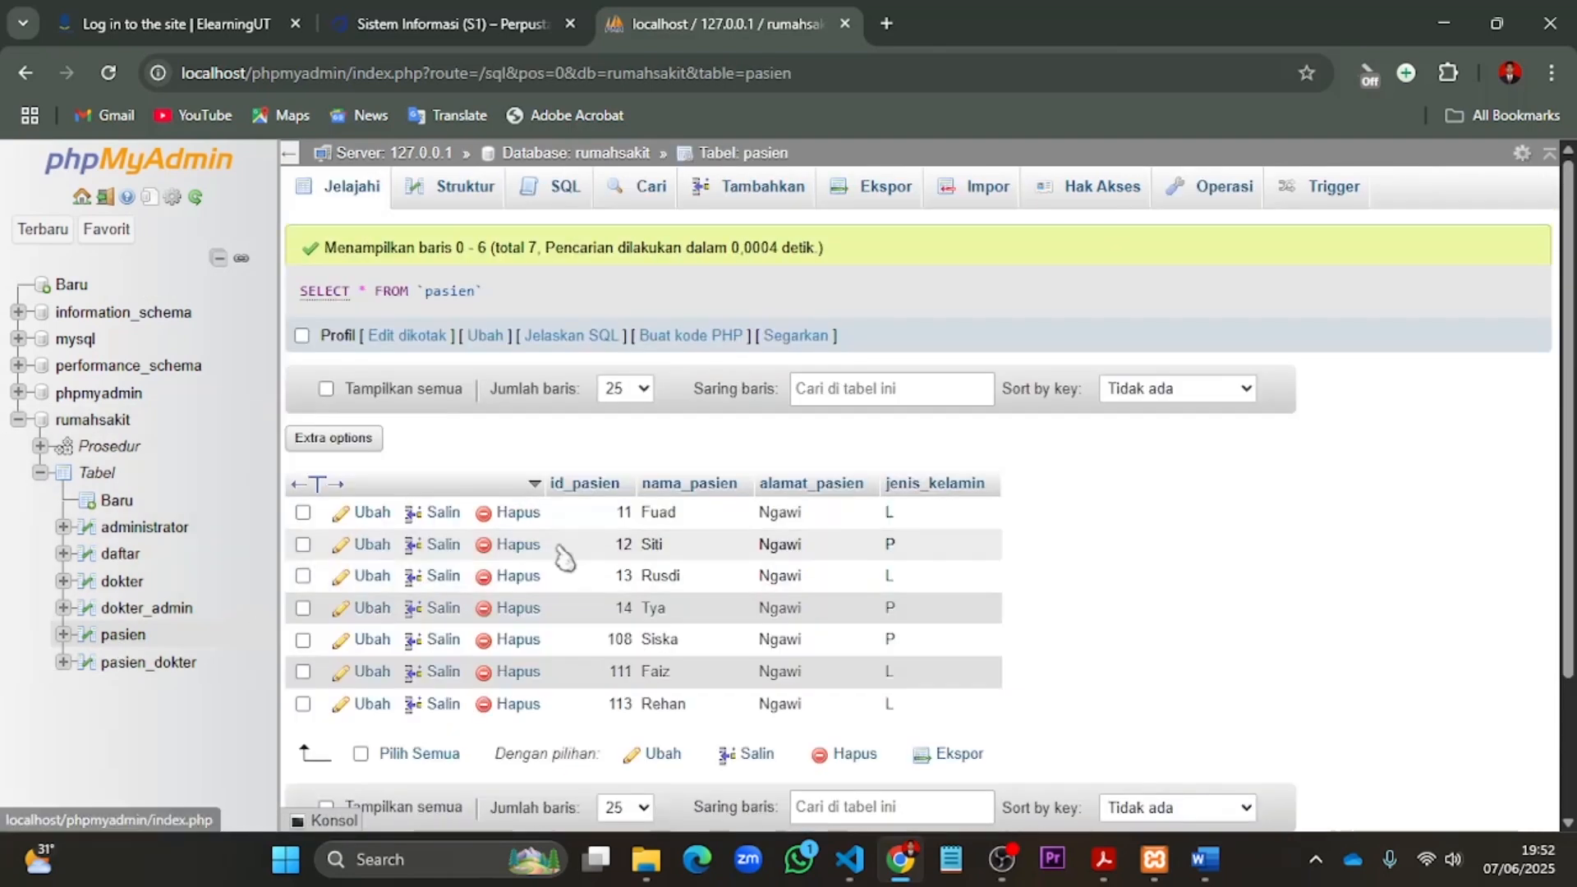
scroll(969, 682, down, 2)
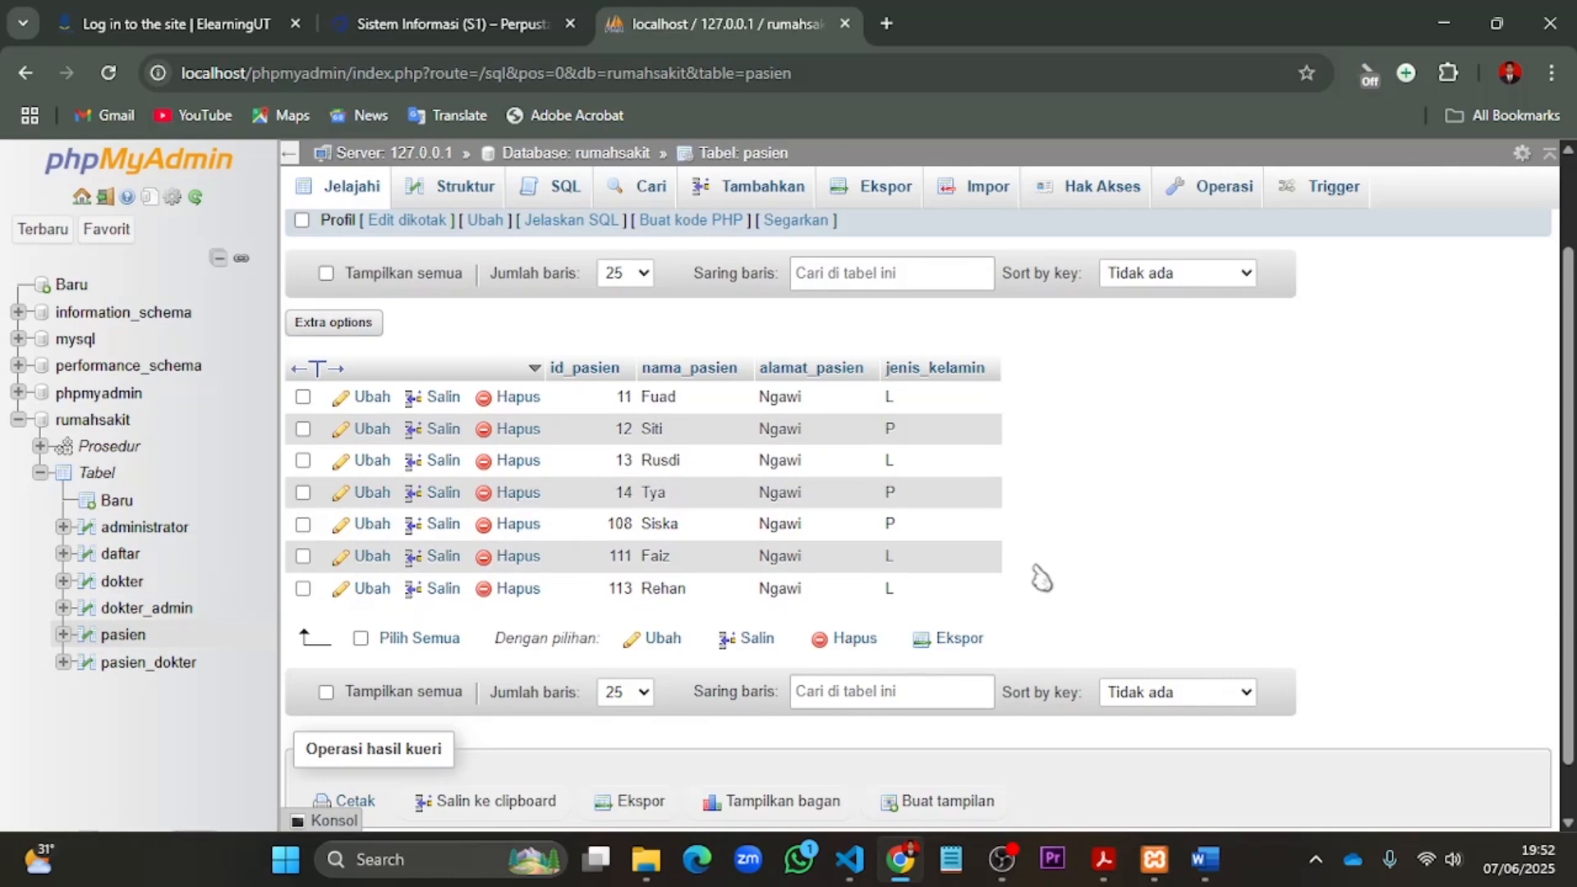
- Run pasted SQL in the rumahsakit database to create the tables transaksi_obat and obat, each with an AUTO_INCREMENT primary key
click(109, 422)
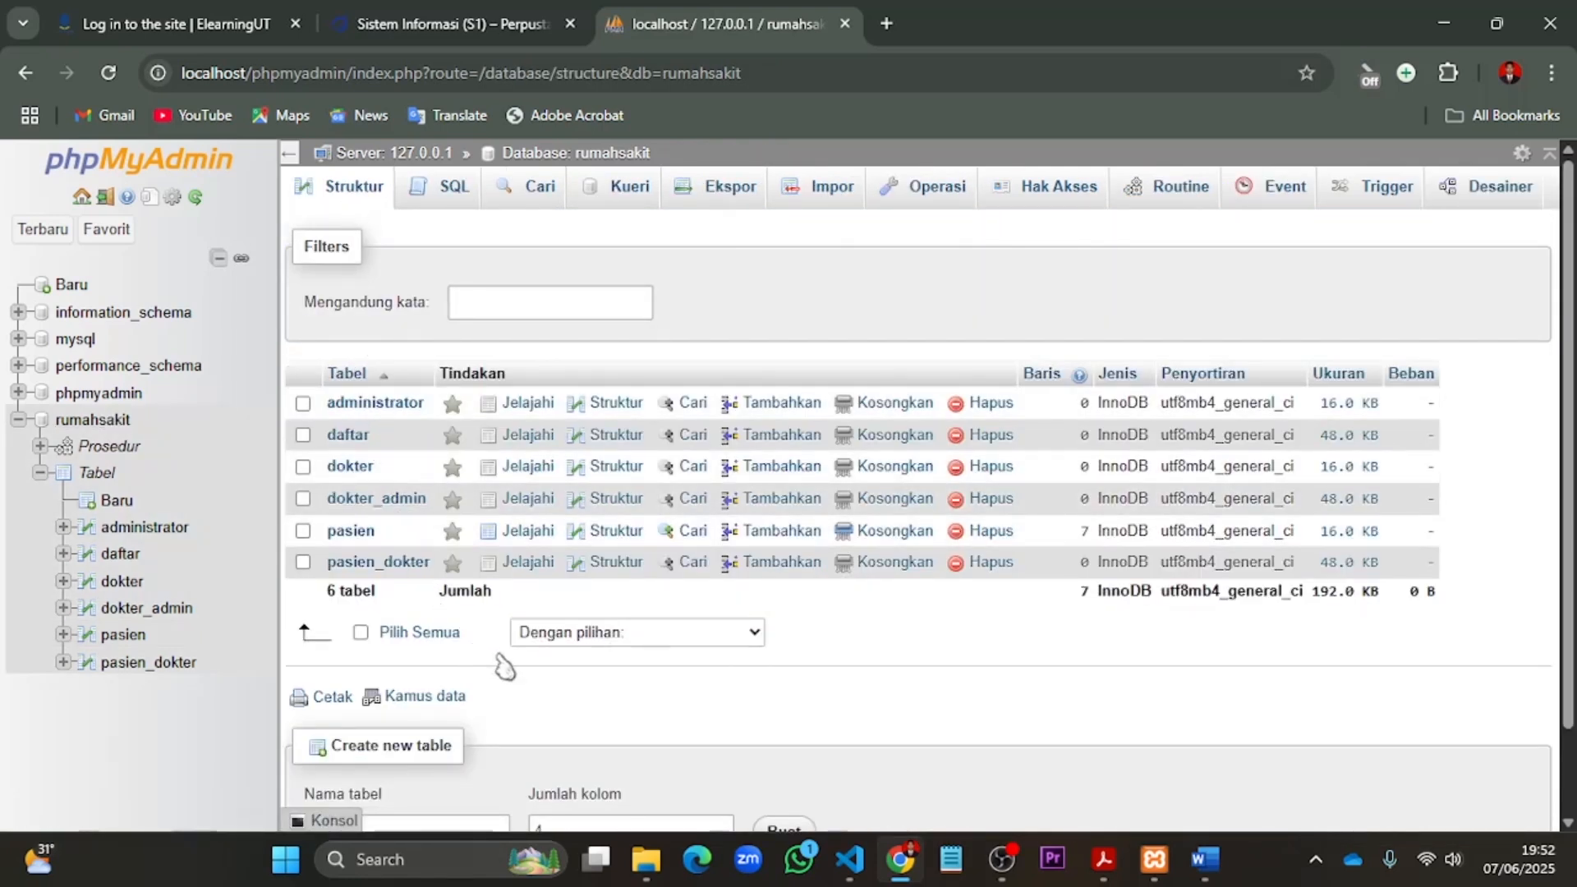
click(109, 423)
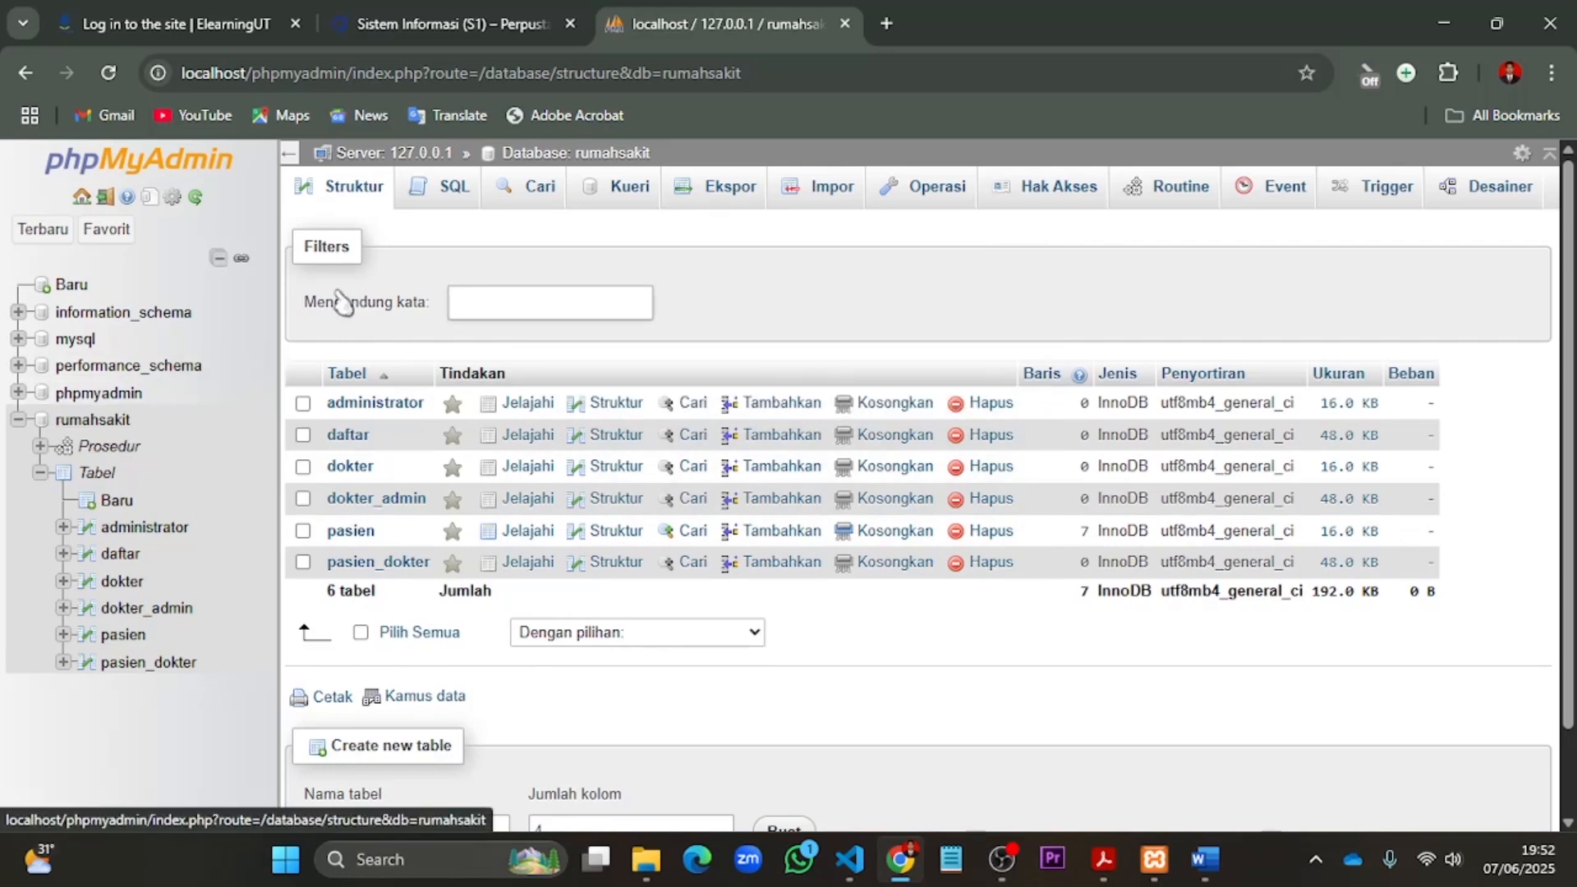
click(448, 204)
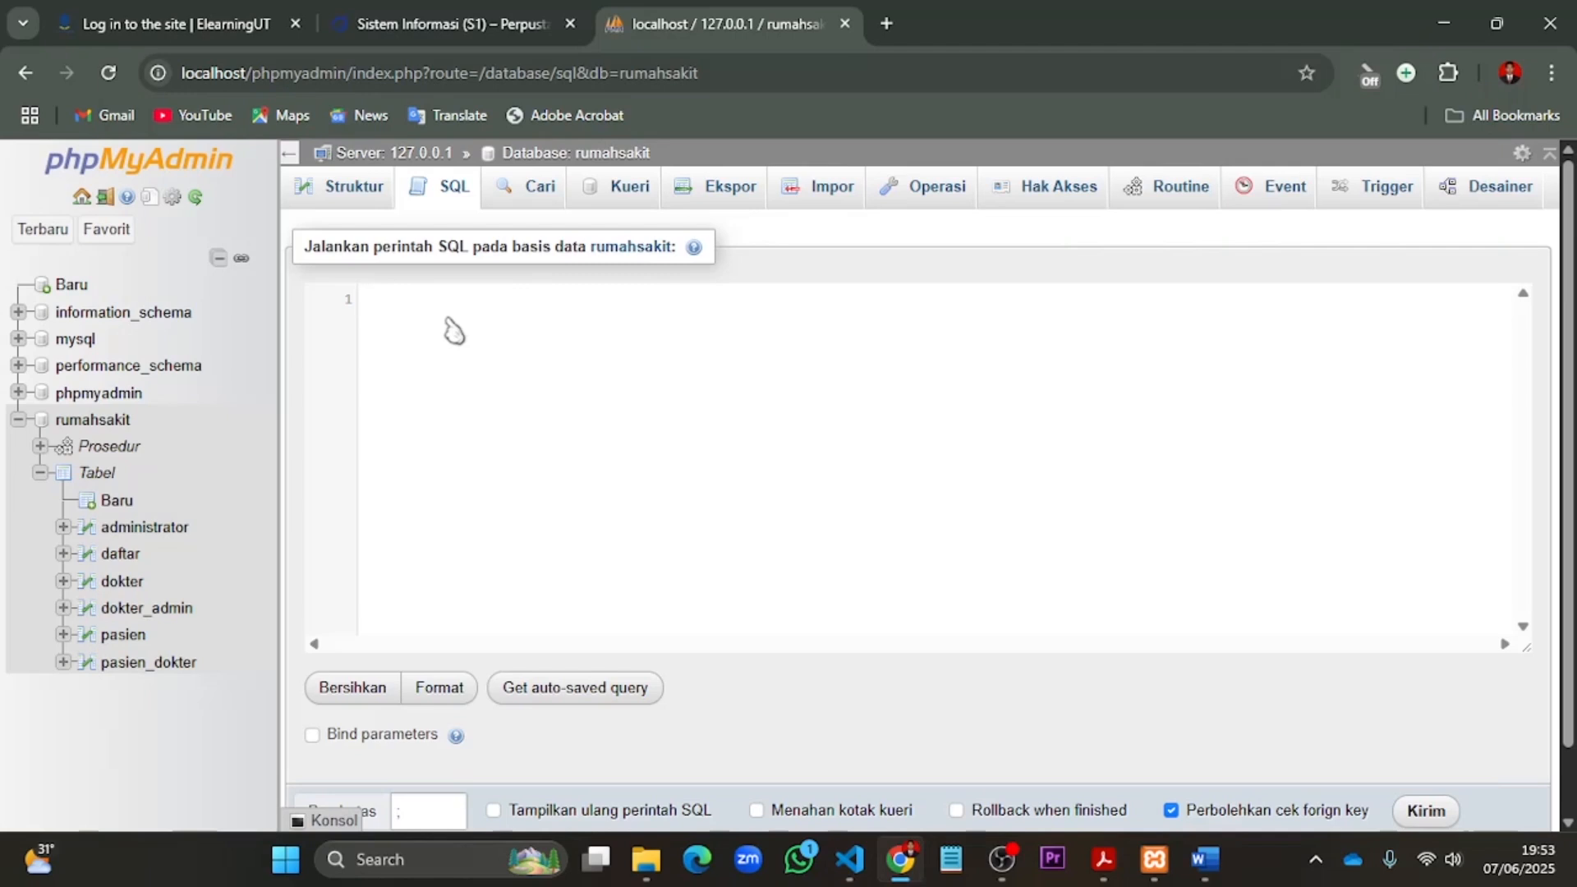
text(CREATE TABLE transaksi_obat (     id_transaksi int(10) PRIMARY KEY AUTO_INCREMENT,     id_pasien int(10),     id_obat int(10),     jumlah int(10),     total_harga int(10) );  CREATE TABLE obat (     id_obat int(10) PRIMARY KEY AUTO_INCREMENT,     kode_obat varchar(10),     nama_obat varchar(10),     harga int(10),     stok int(10) );)
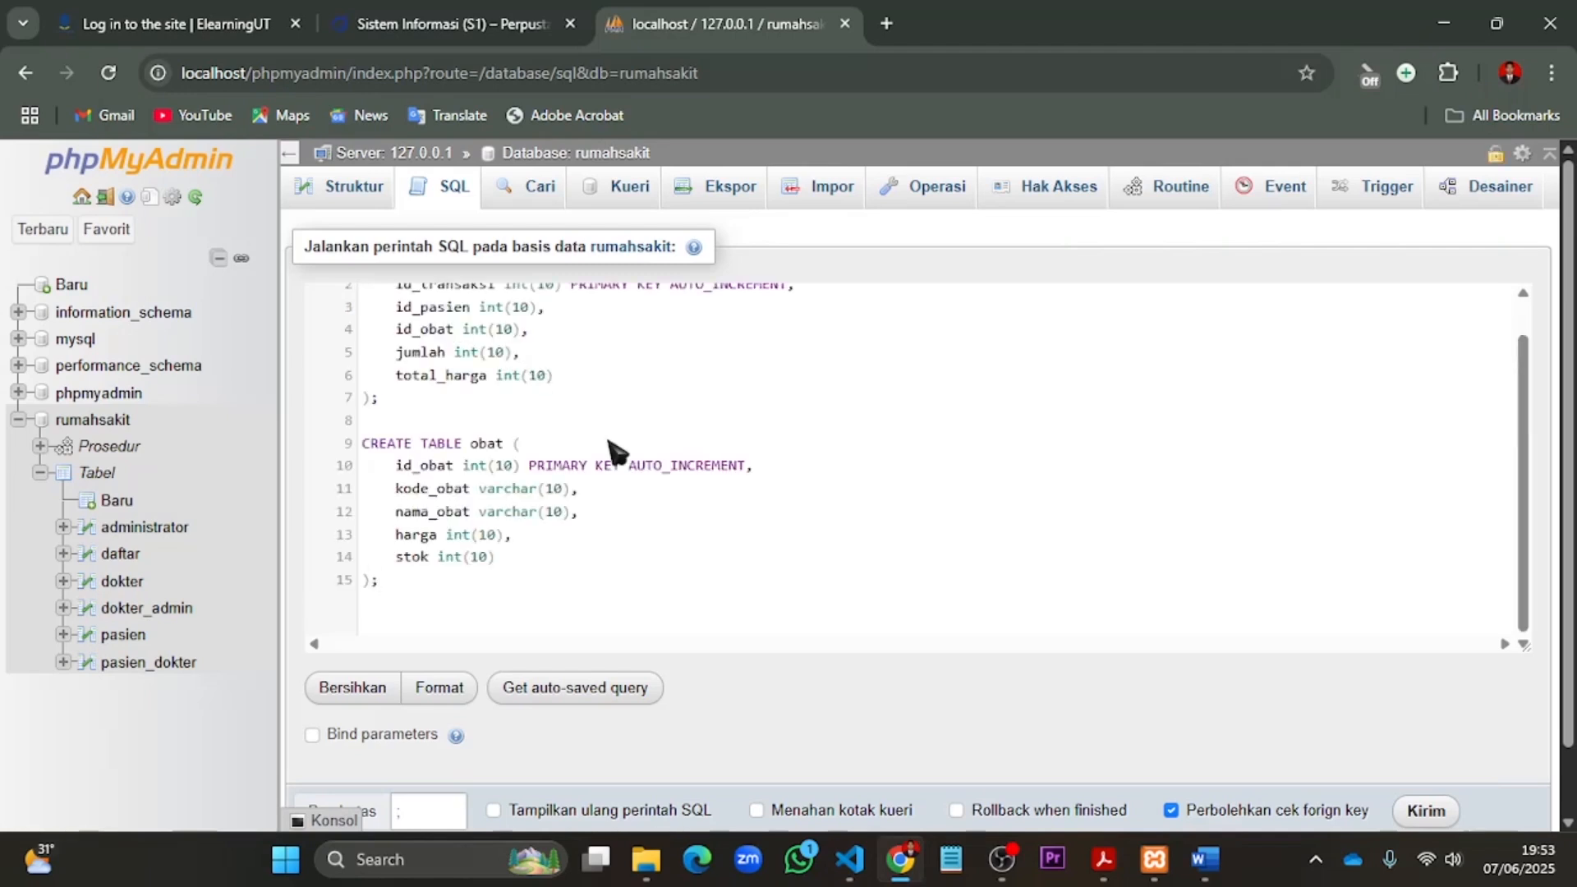
scroll(624, 452, up, 3)
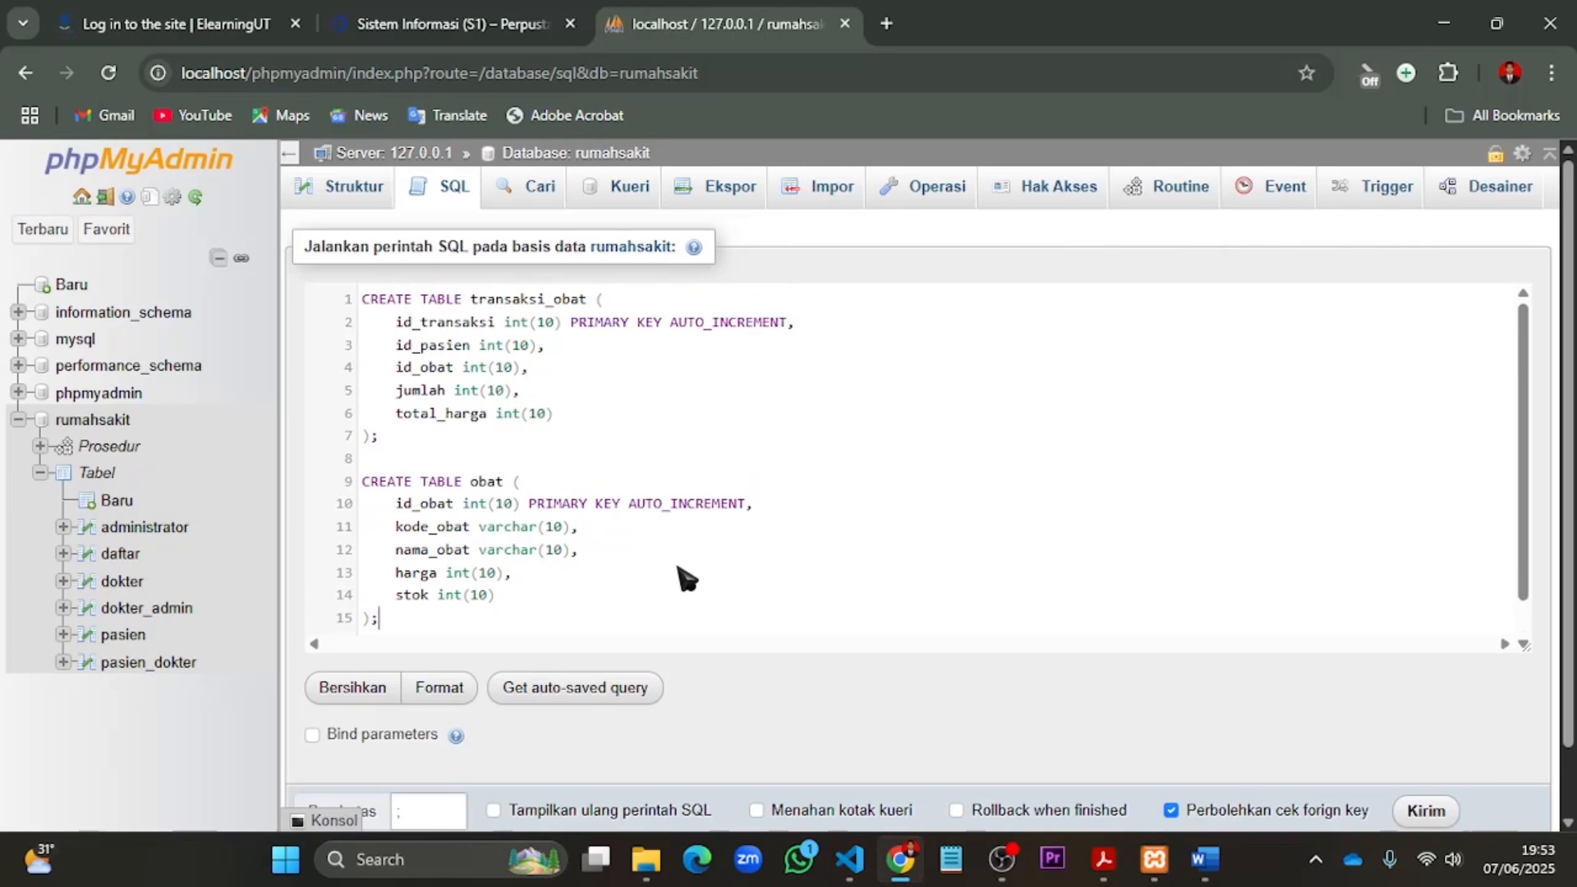
scroll(1113, 605, down, 1)
scroll(1112, 591, up, 1)
scroll(1430, 824, down, 1)
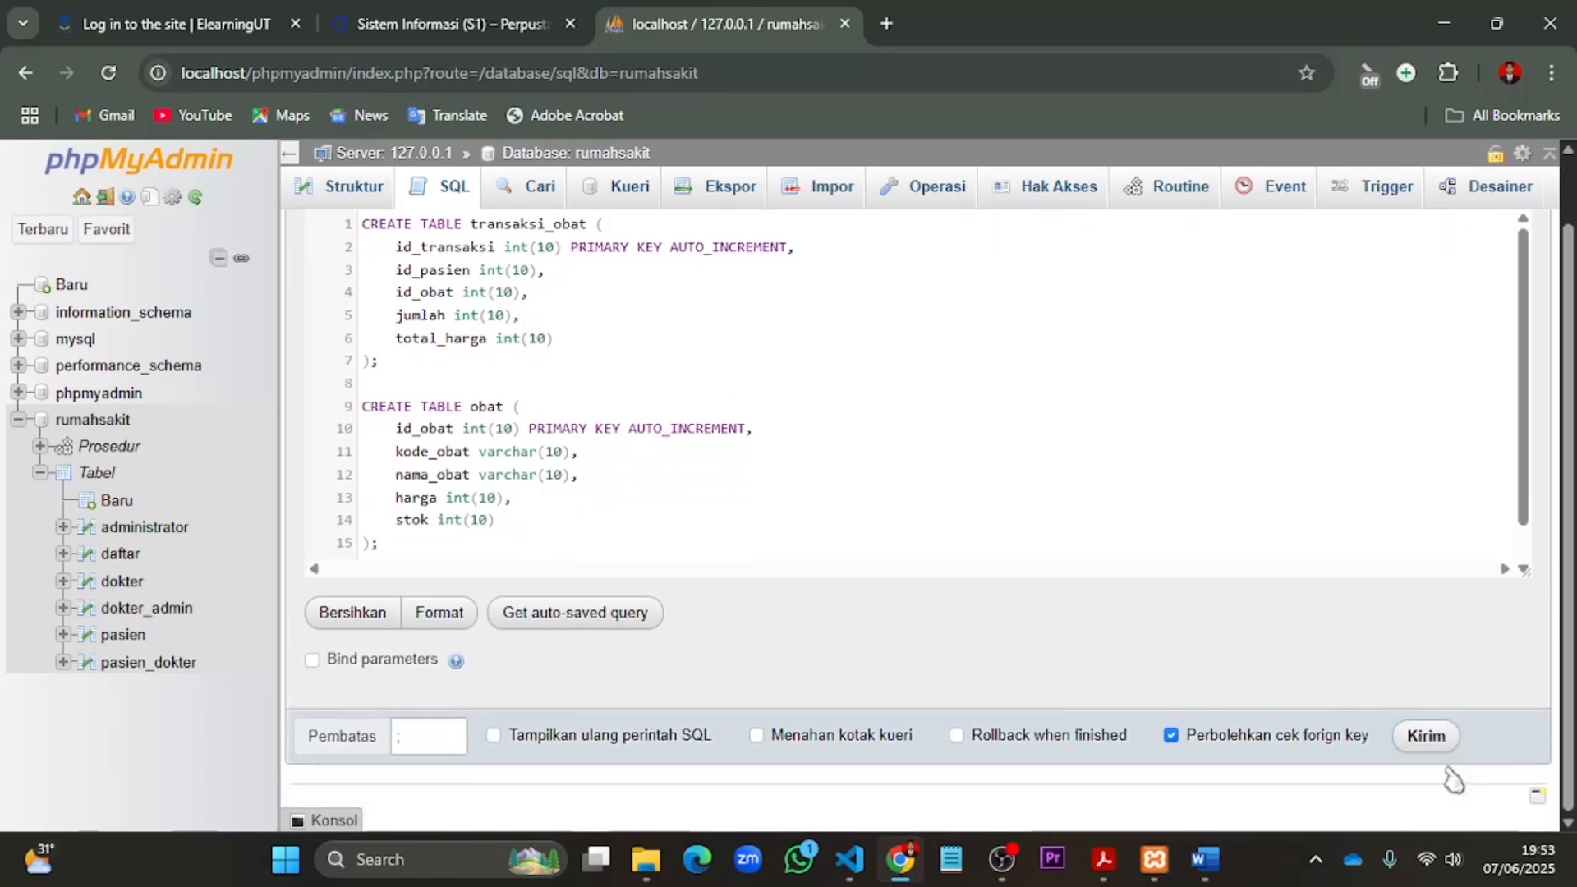
click(1428, 737)
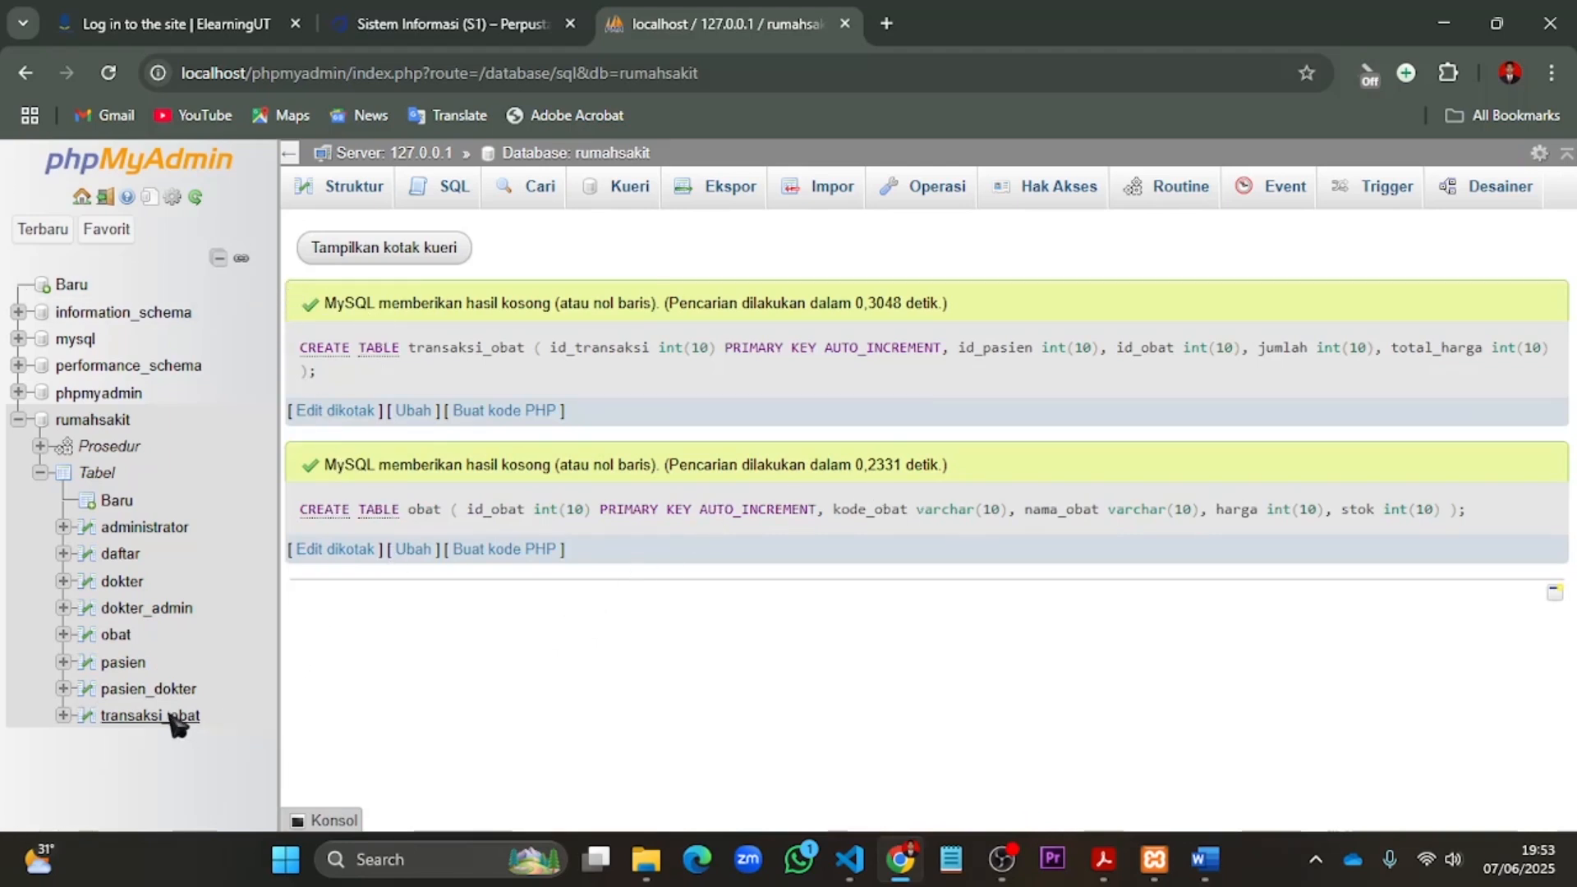
- Browse the new obat and transaksi_obat tables and view the column structure of obat
click(115, 641)
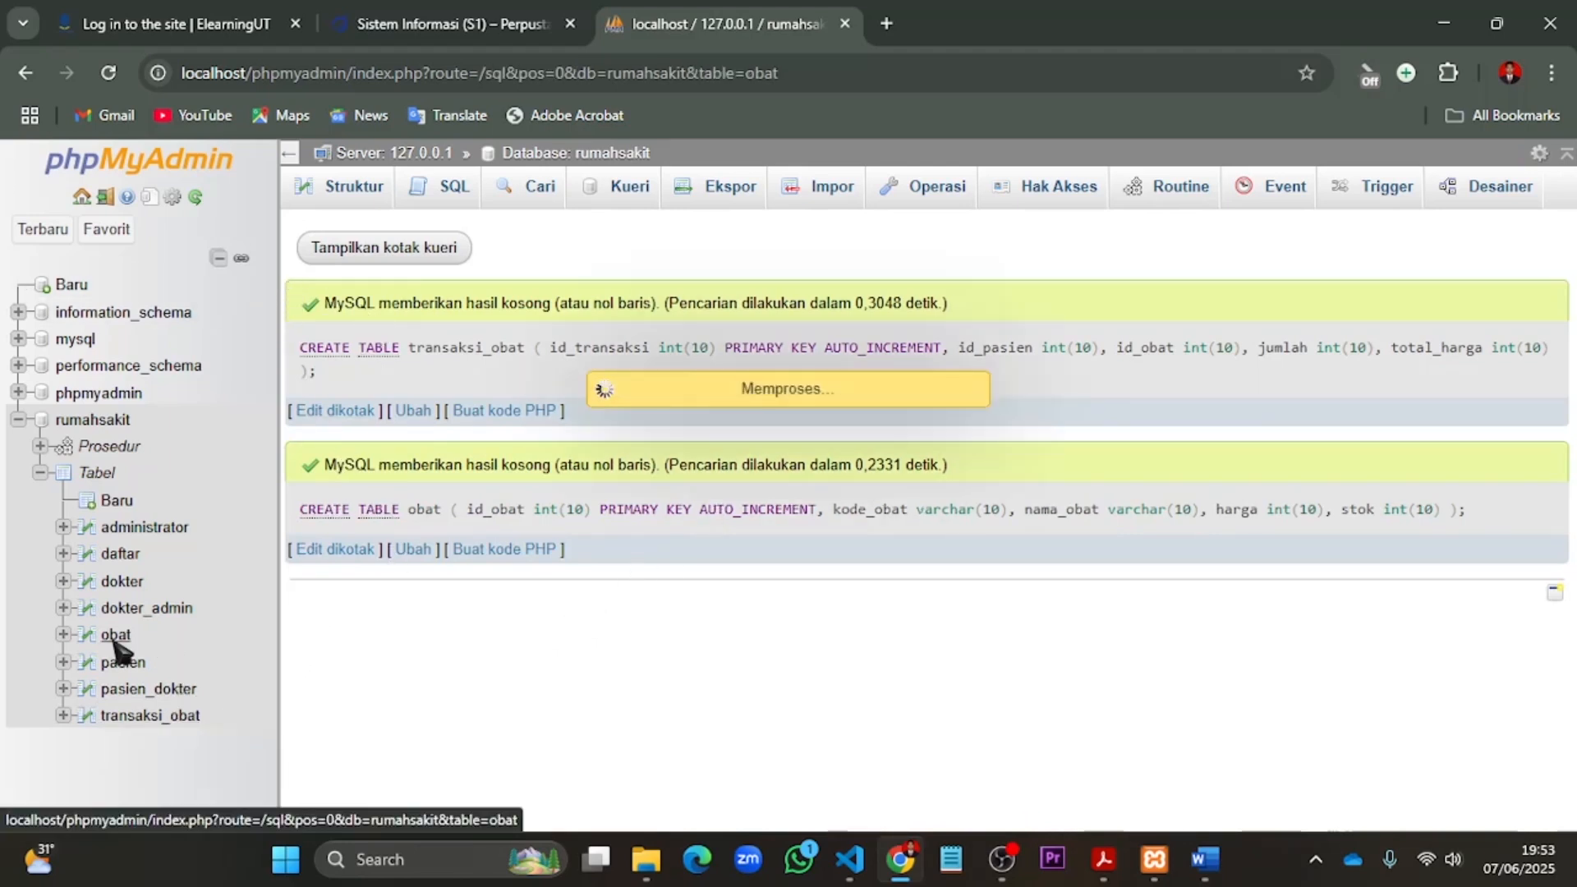
click(170, 723)
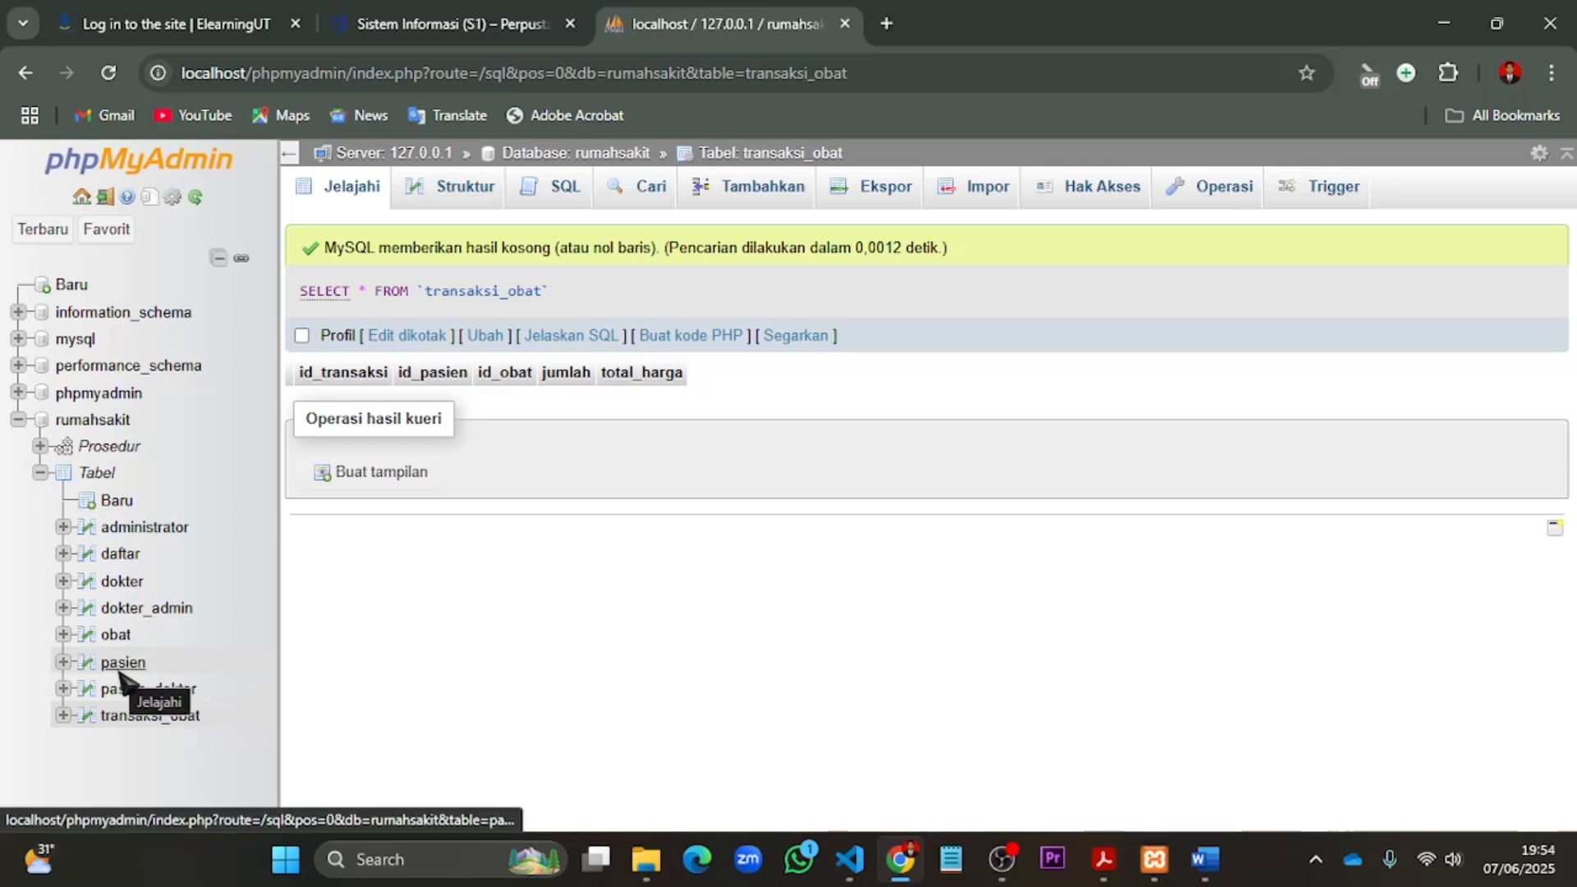
click(116, 634)
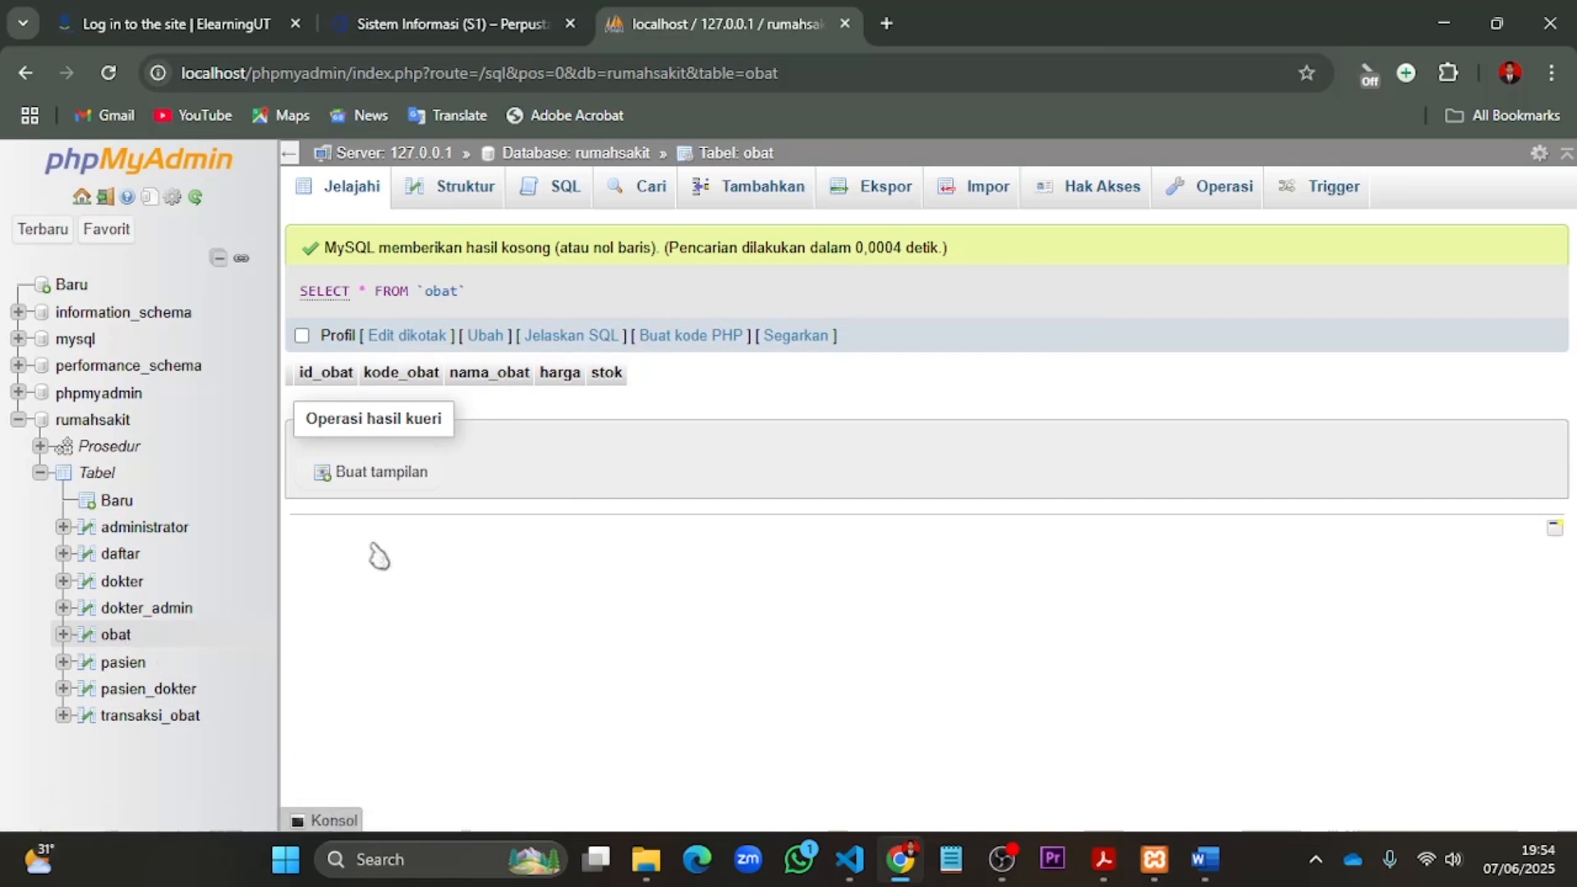
click(451, 204)
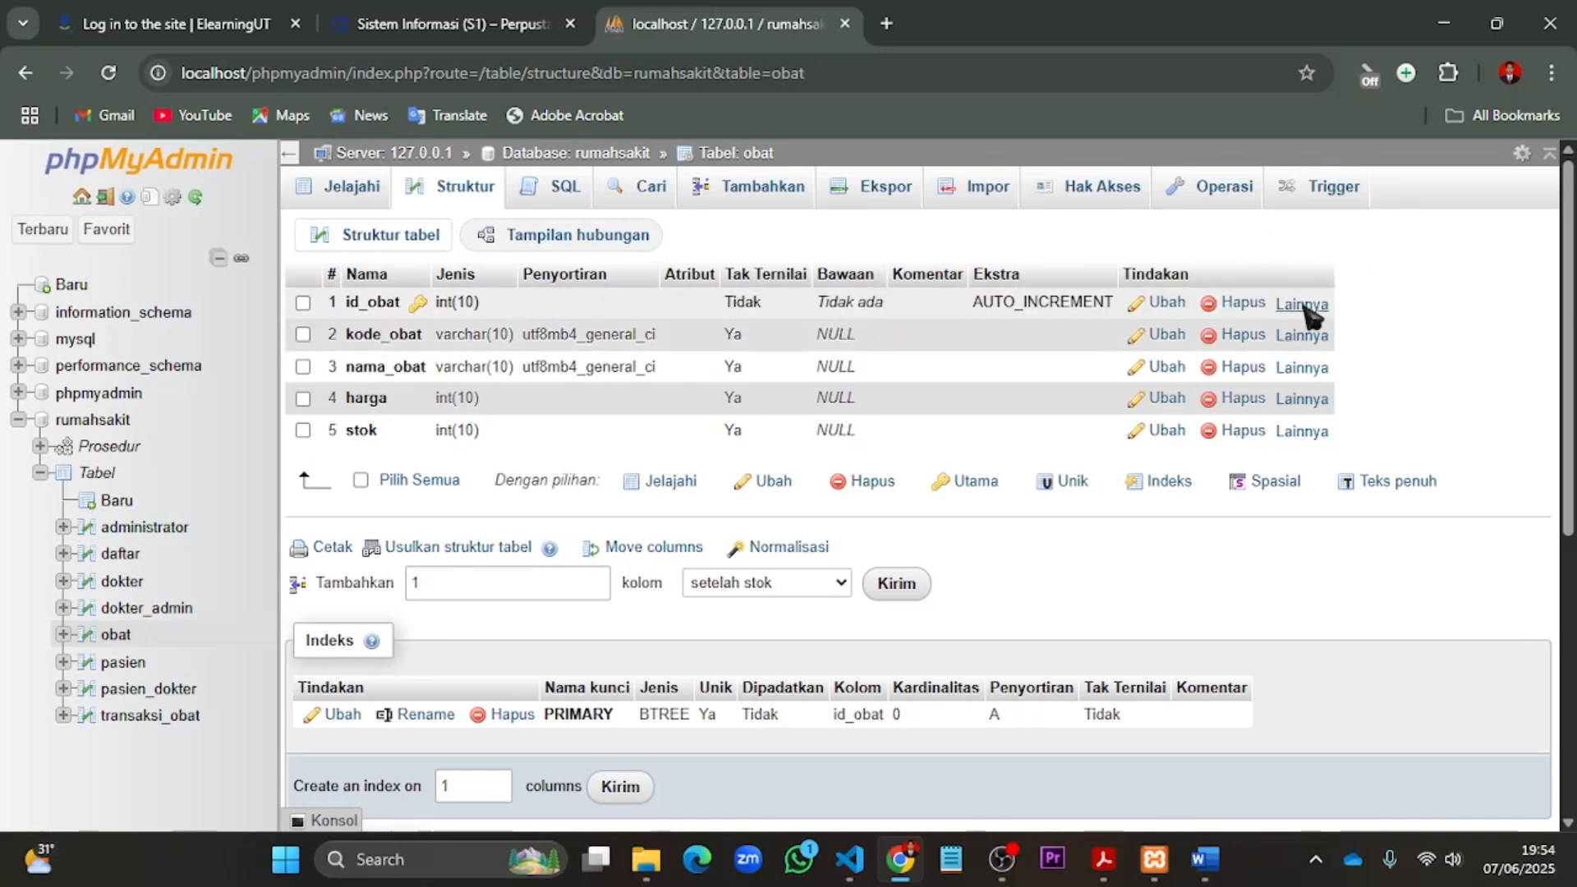
- Add an index on the id_obat column of the obat table
mouse_move(1312, 317)
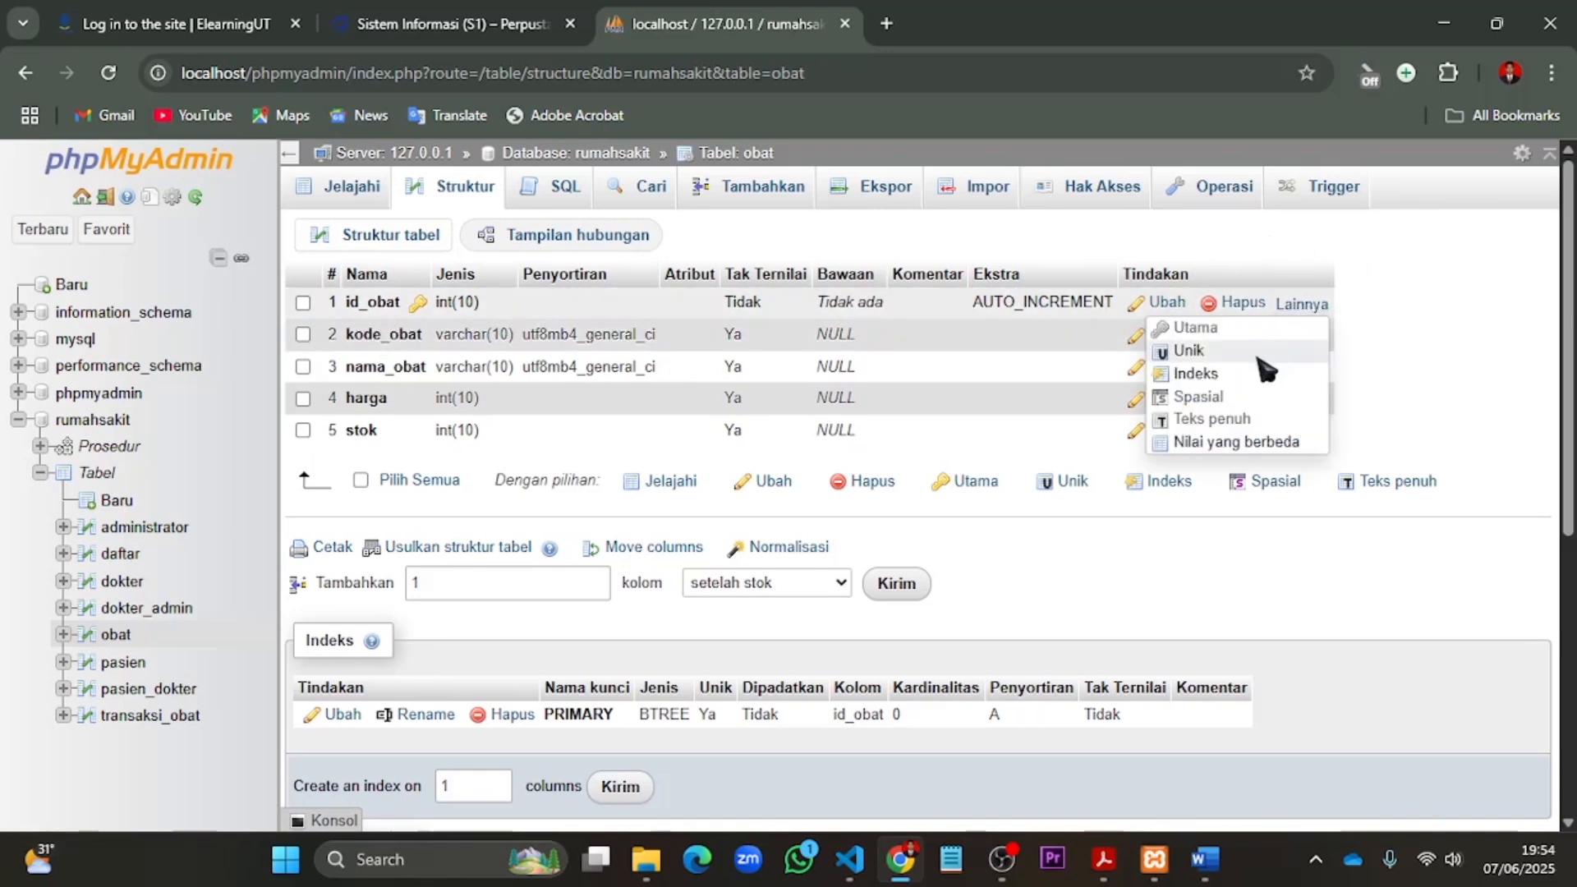
click(1196, 374)
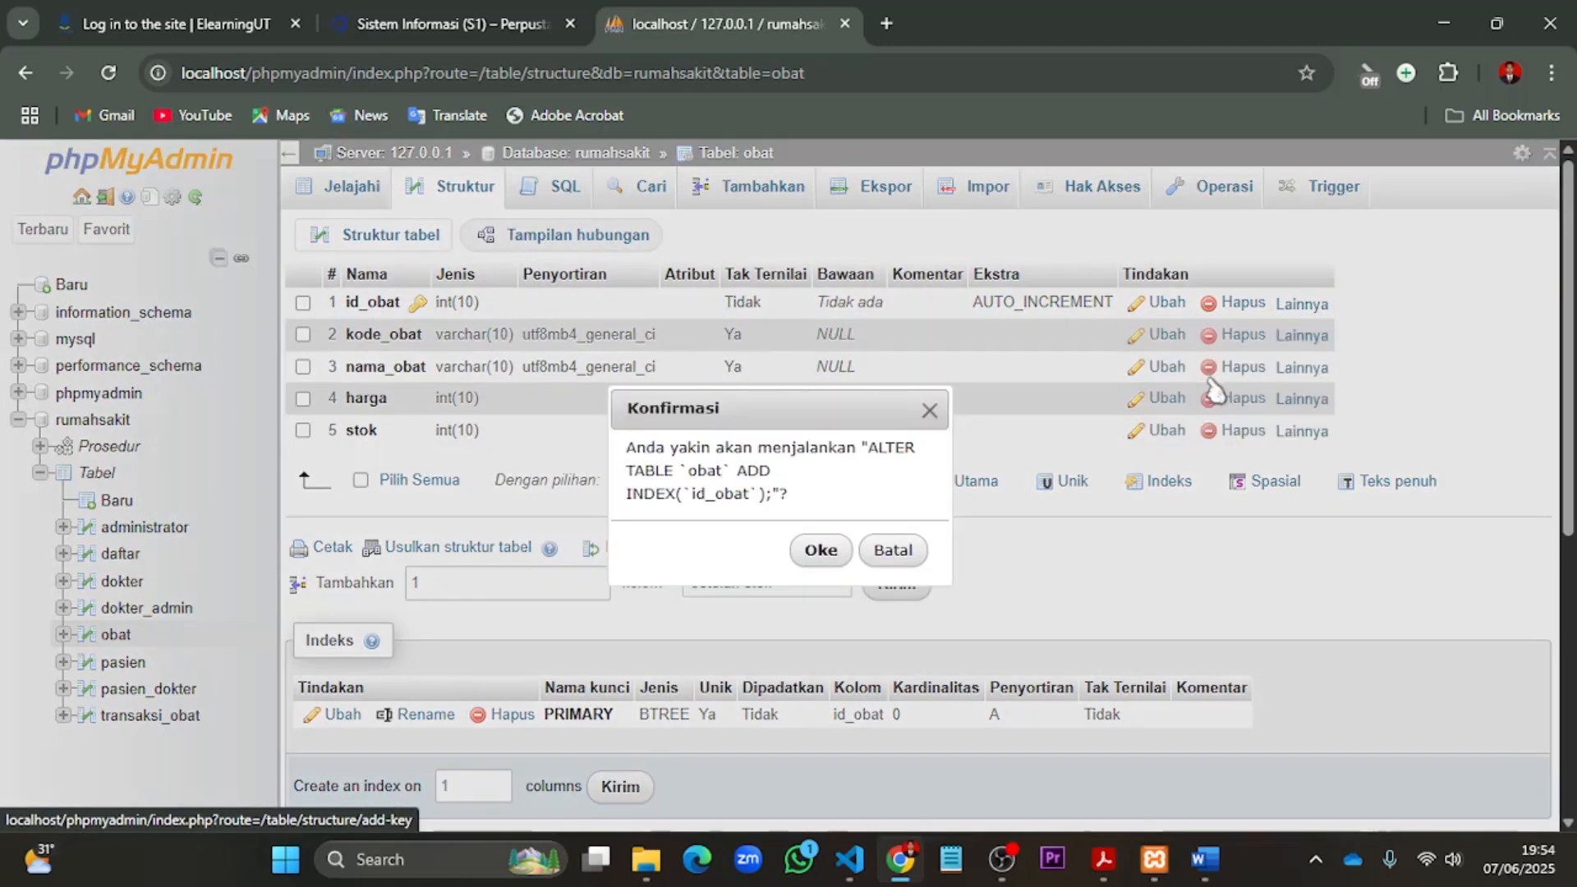
click(824, 558)
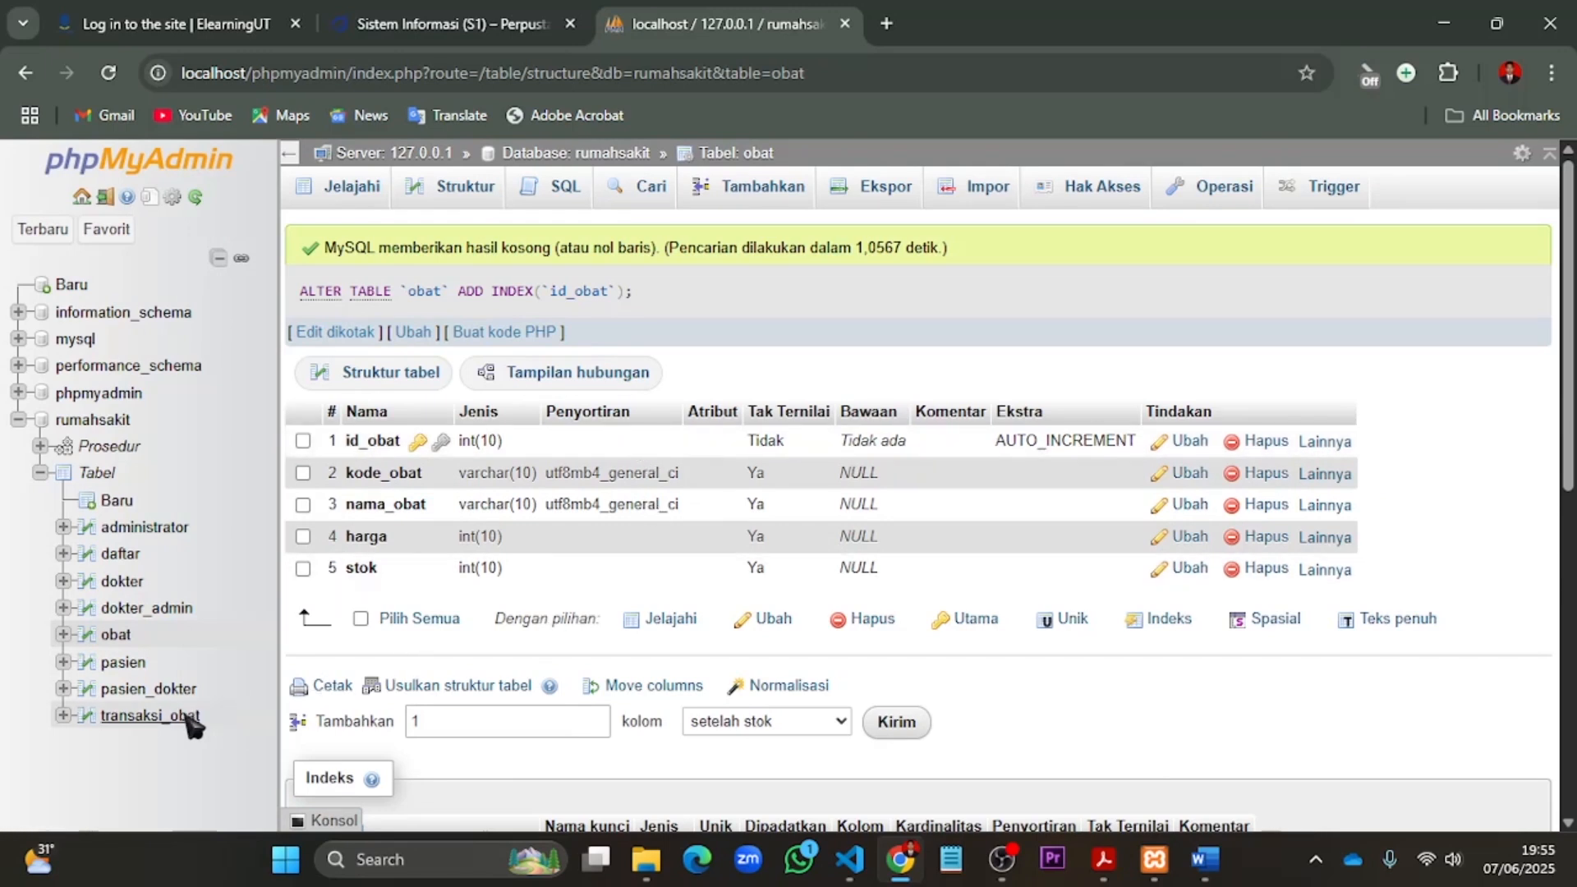
- Open the structure of transaksi_obat and add an index on its id_pasien column
click(145, 723)
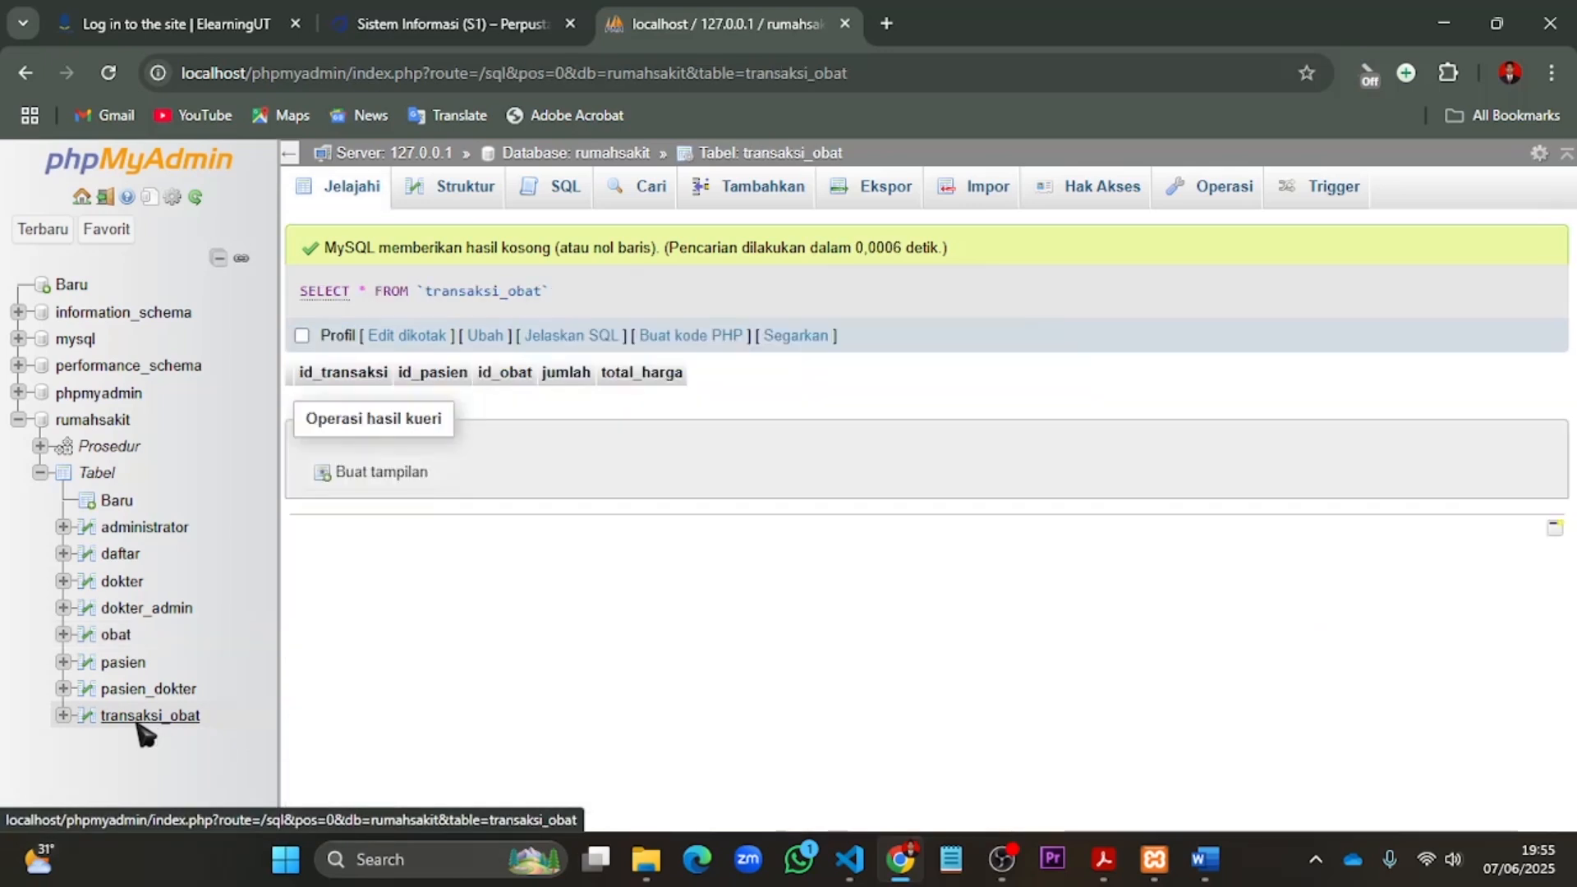
click(465, 197)
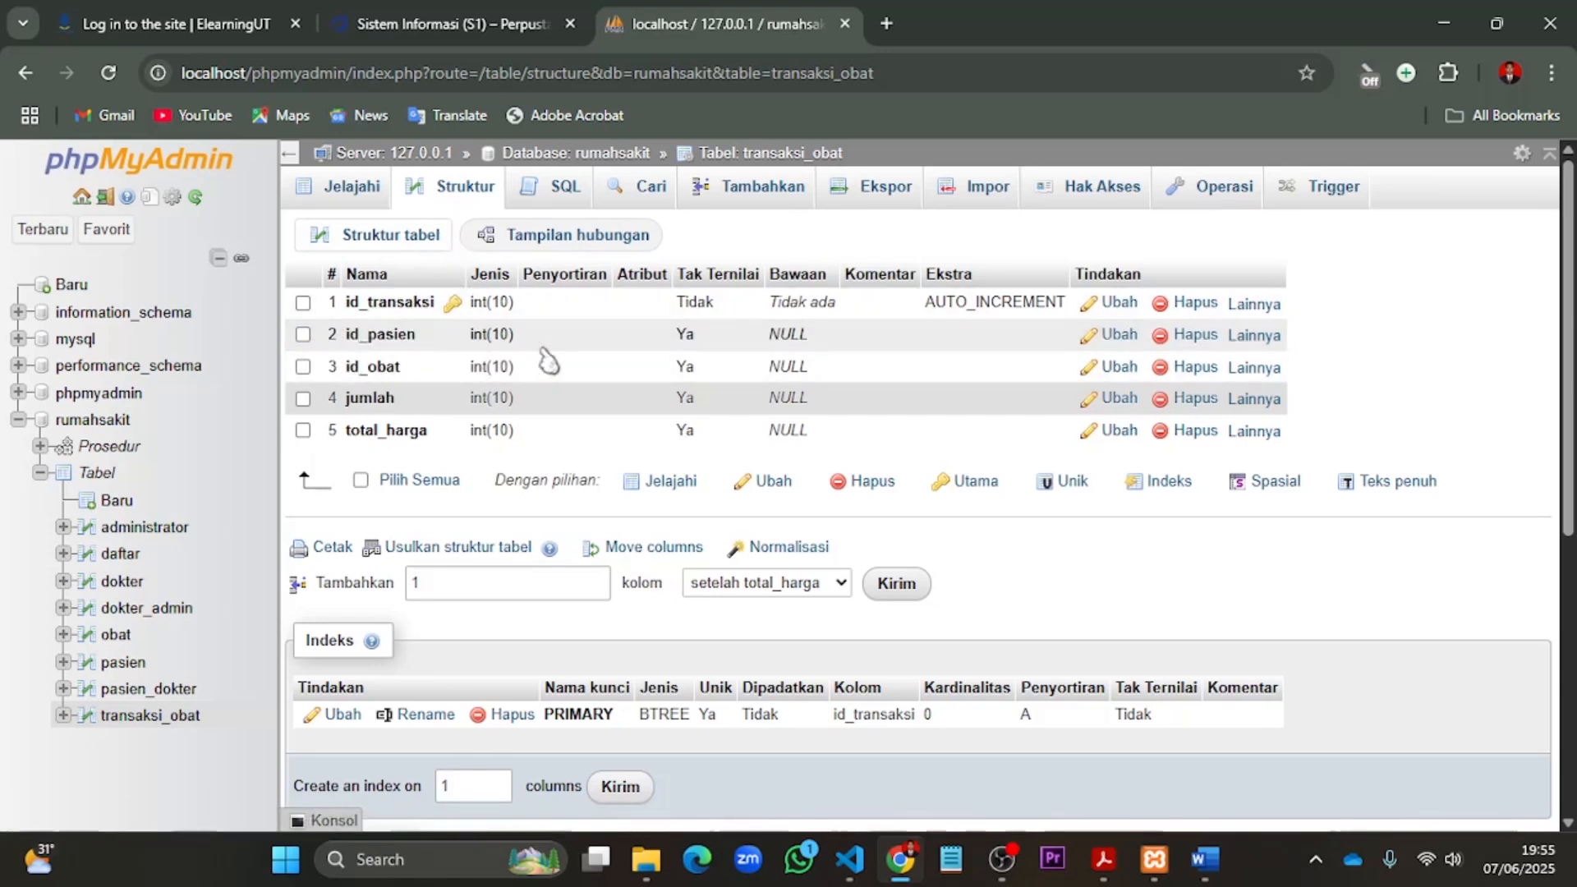
click(1262, 342)
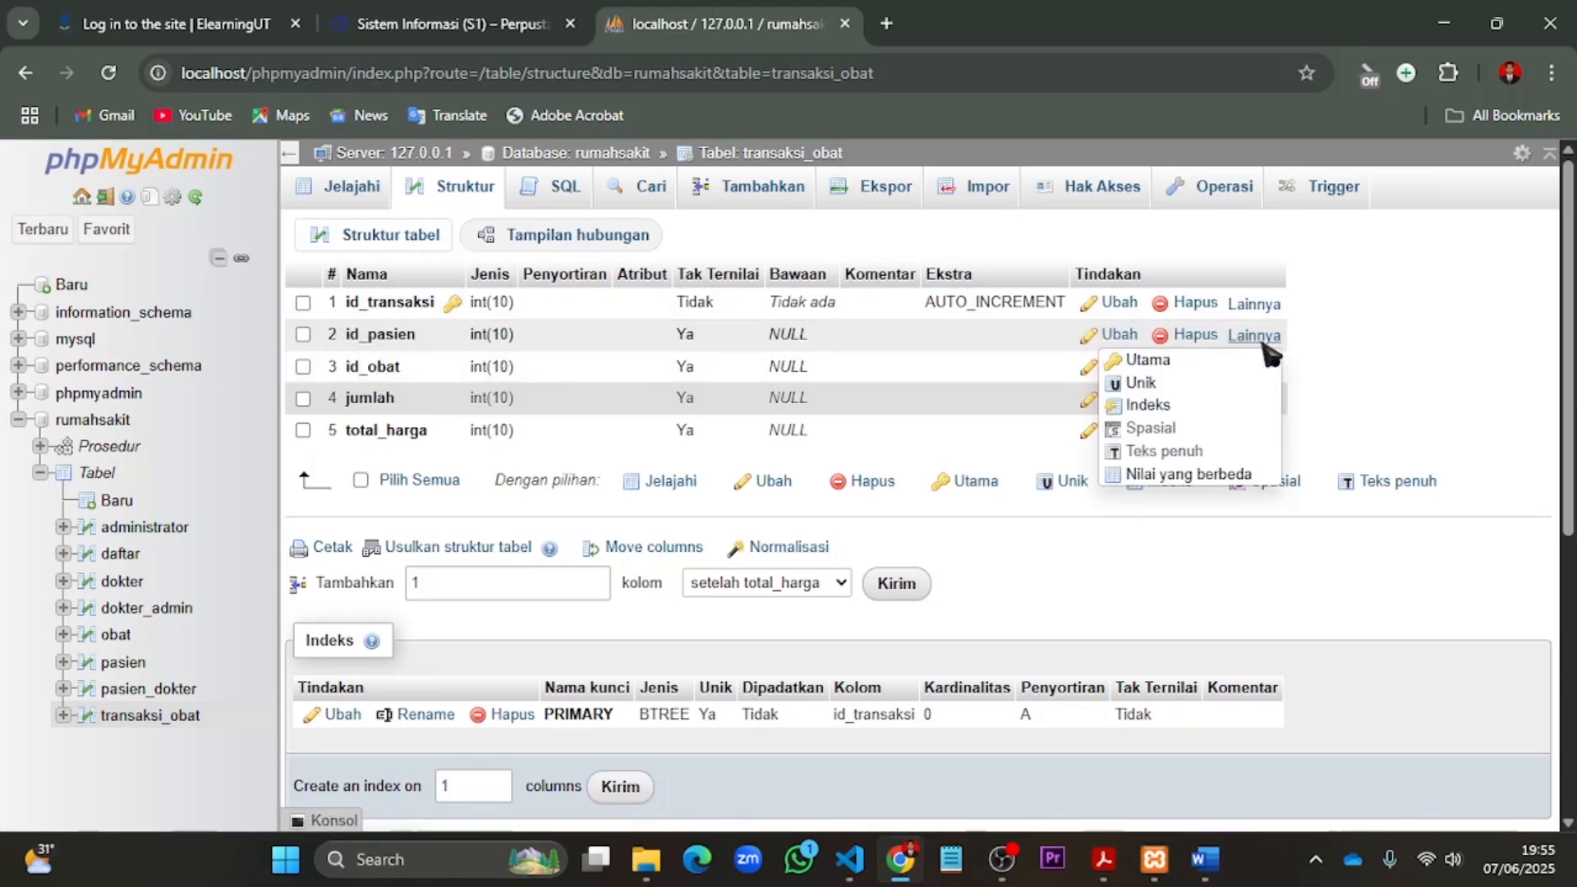
click(1149, 405)
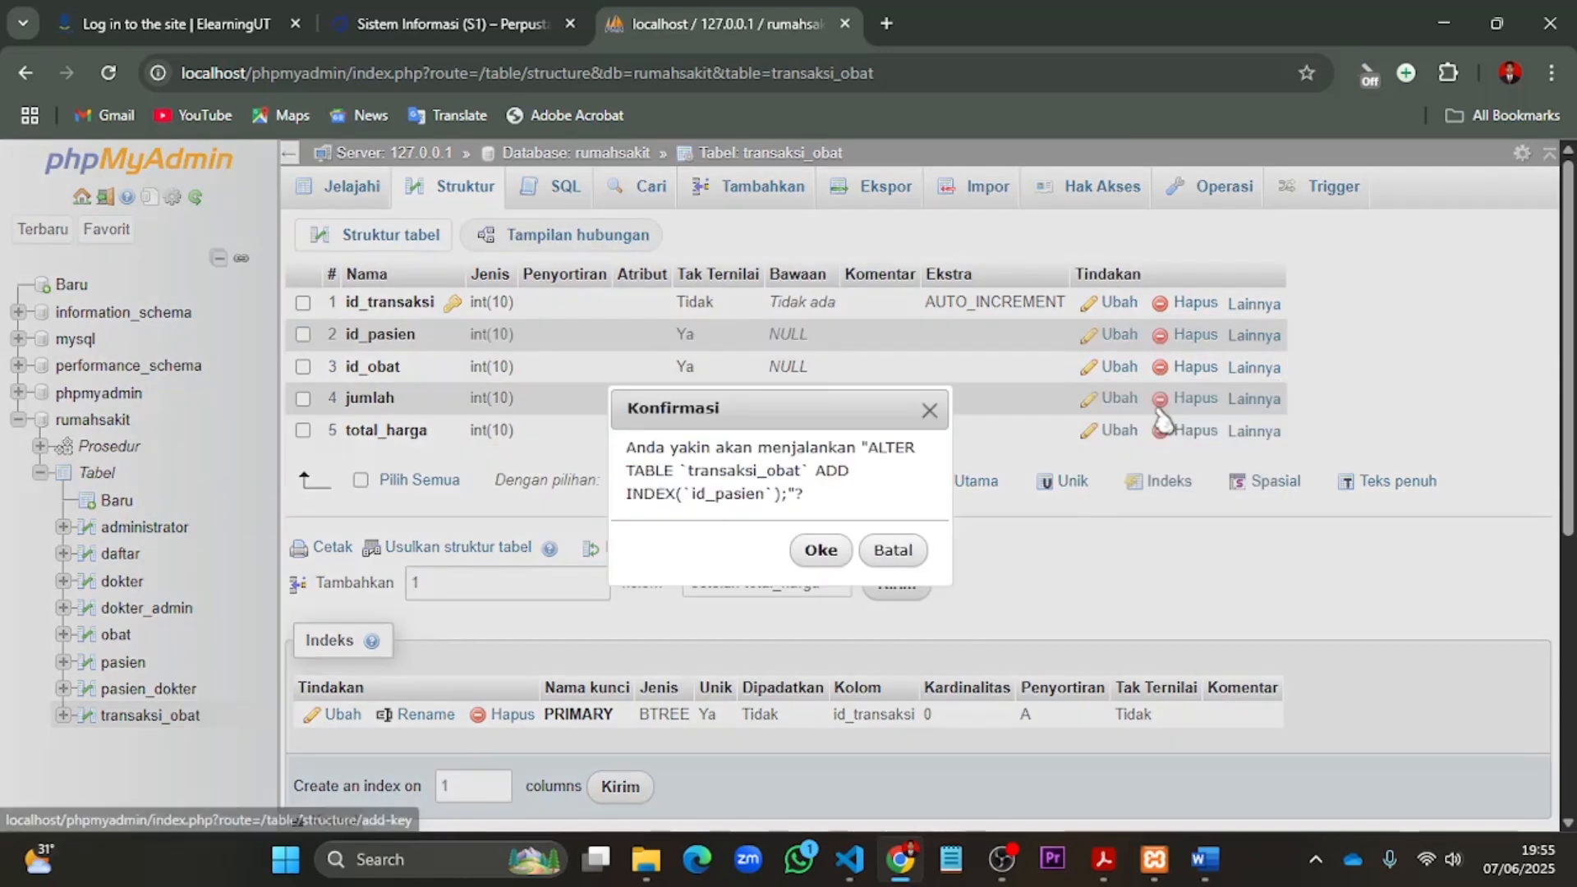
click(824, 552)
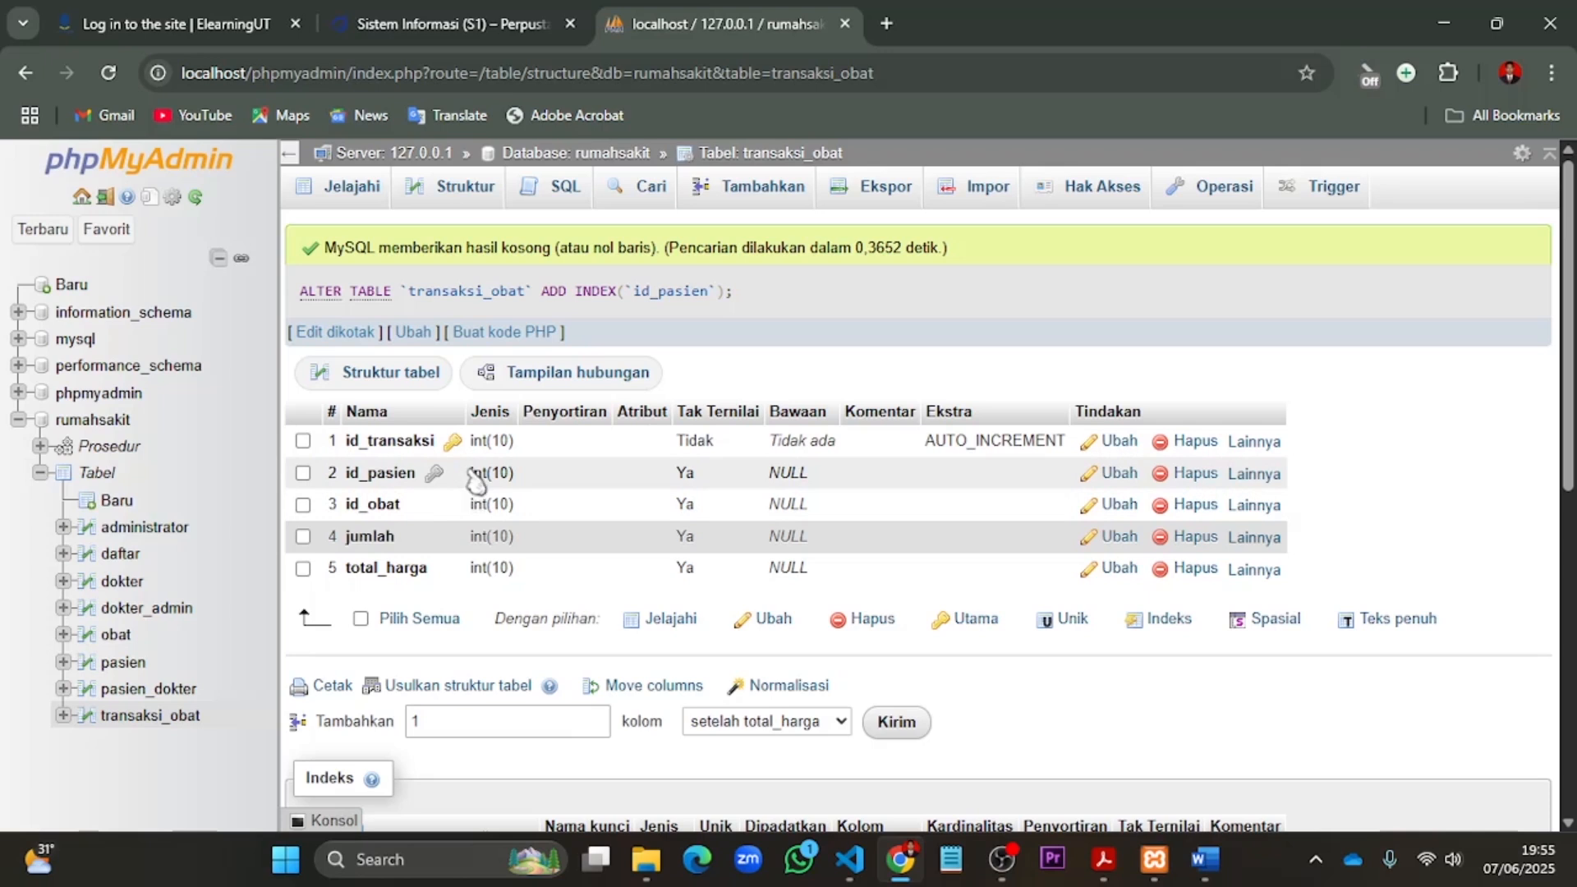
- In the rumahsakit designer, start a relationship with pasien.id_pasien as the referenced key and transaksi_obat.id_pasien as the foreign key
click(97, 423)
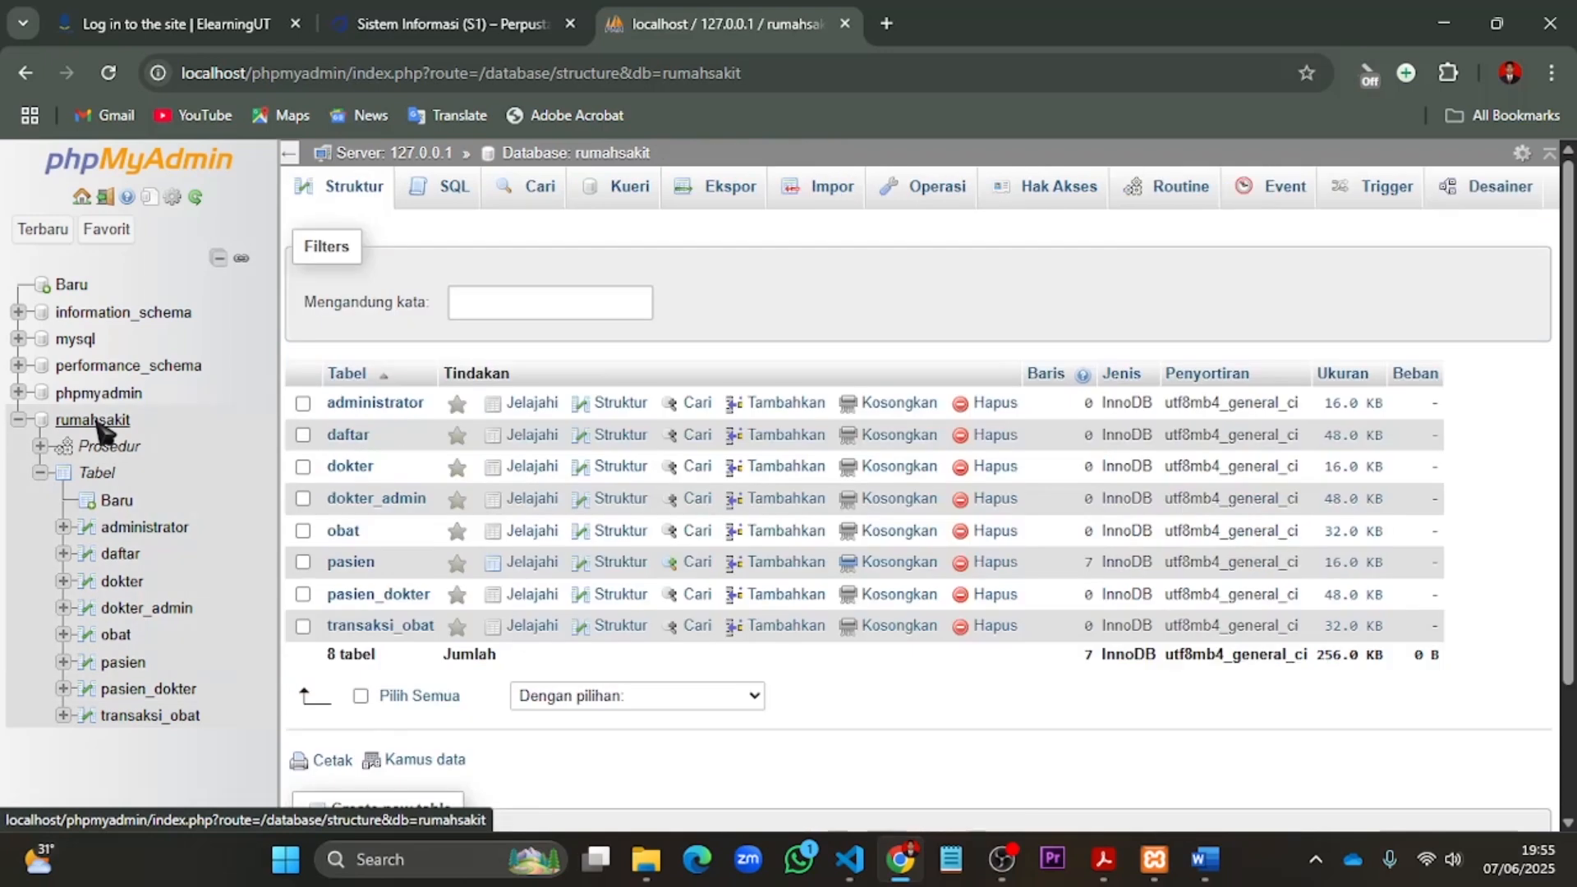
click(1496, 202)
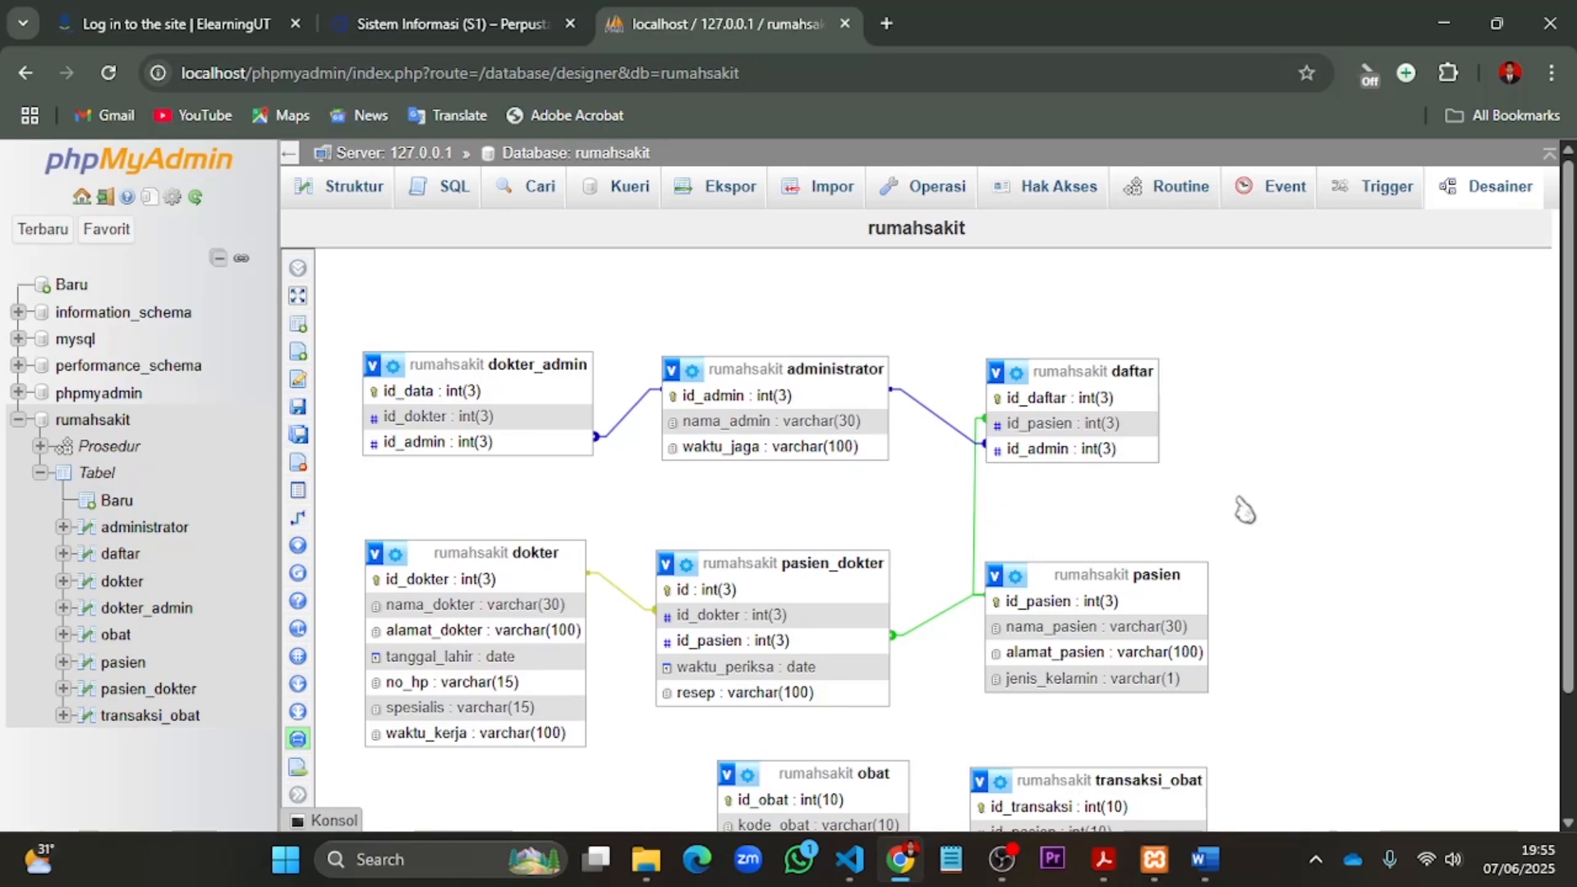
scroll(1276, 436, down, 2)
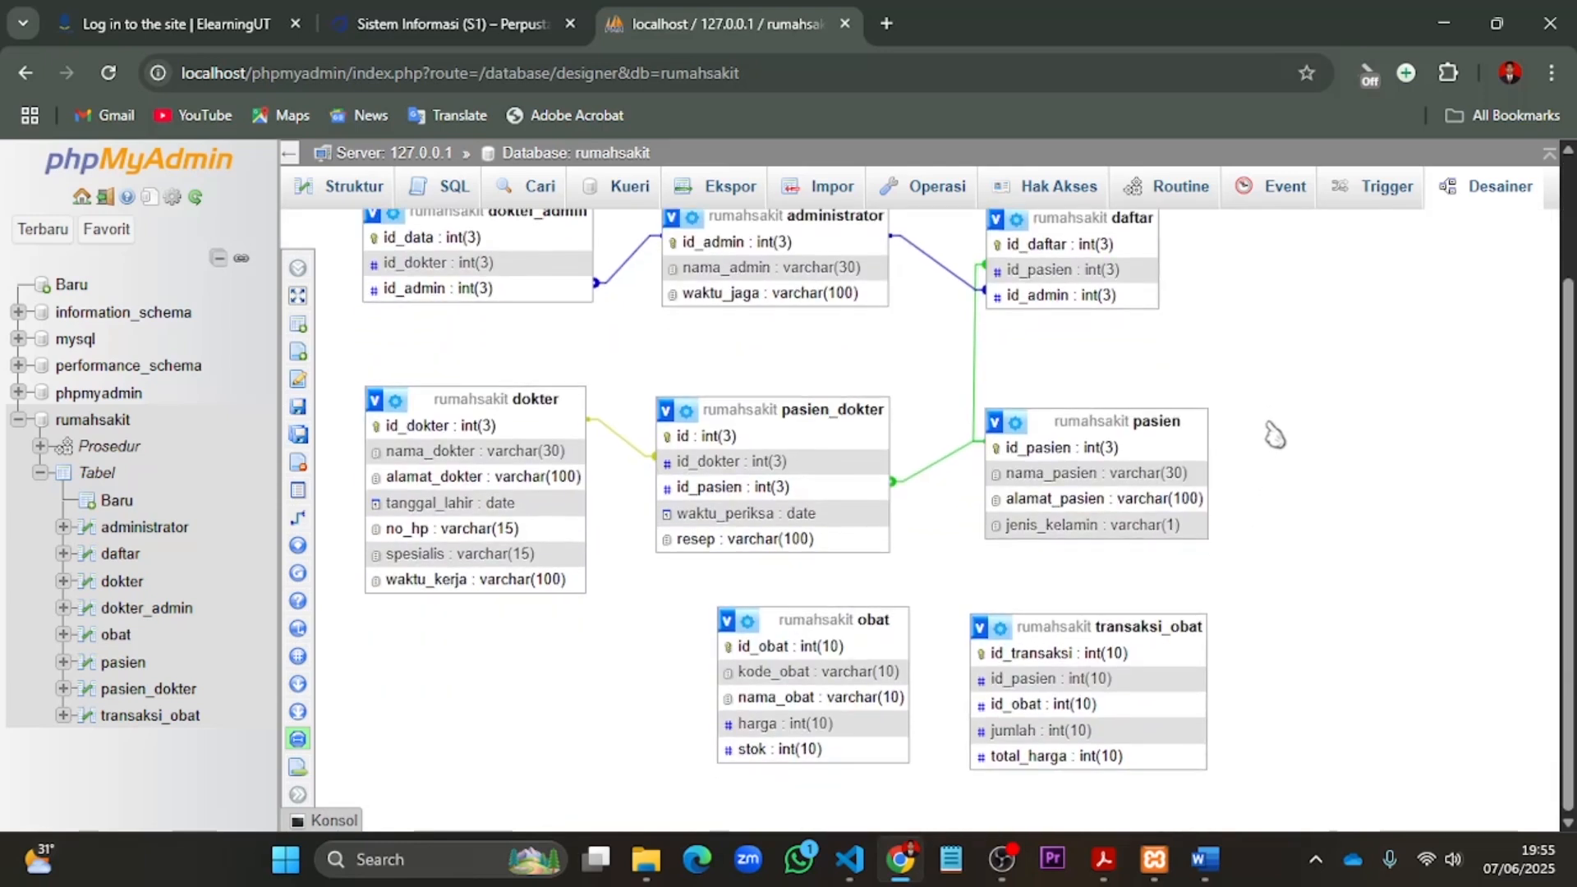
scroll(1265, 538, up, 1)
drag(1570, 278, 1571, 345)
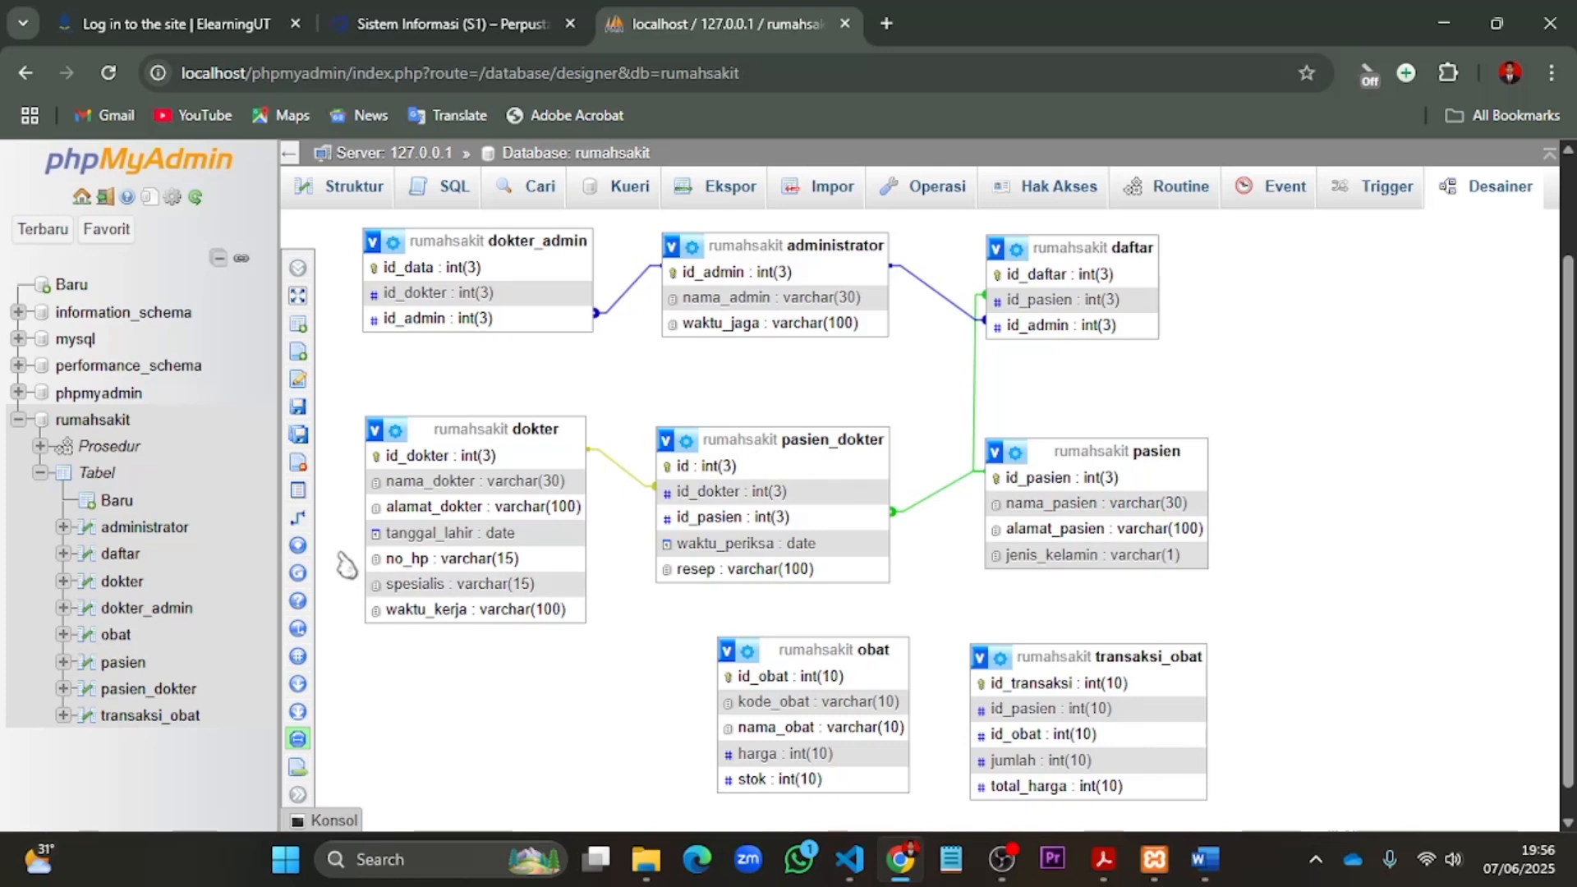
mouse_move(302, 530)
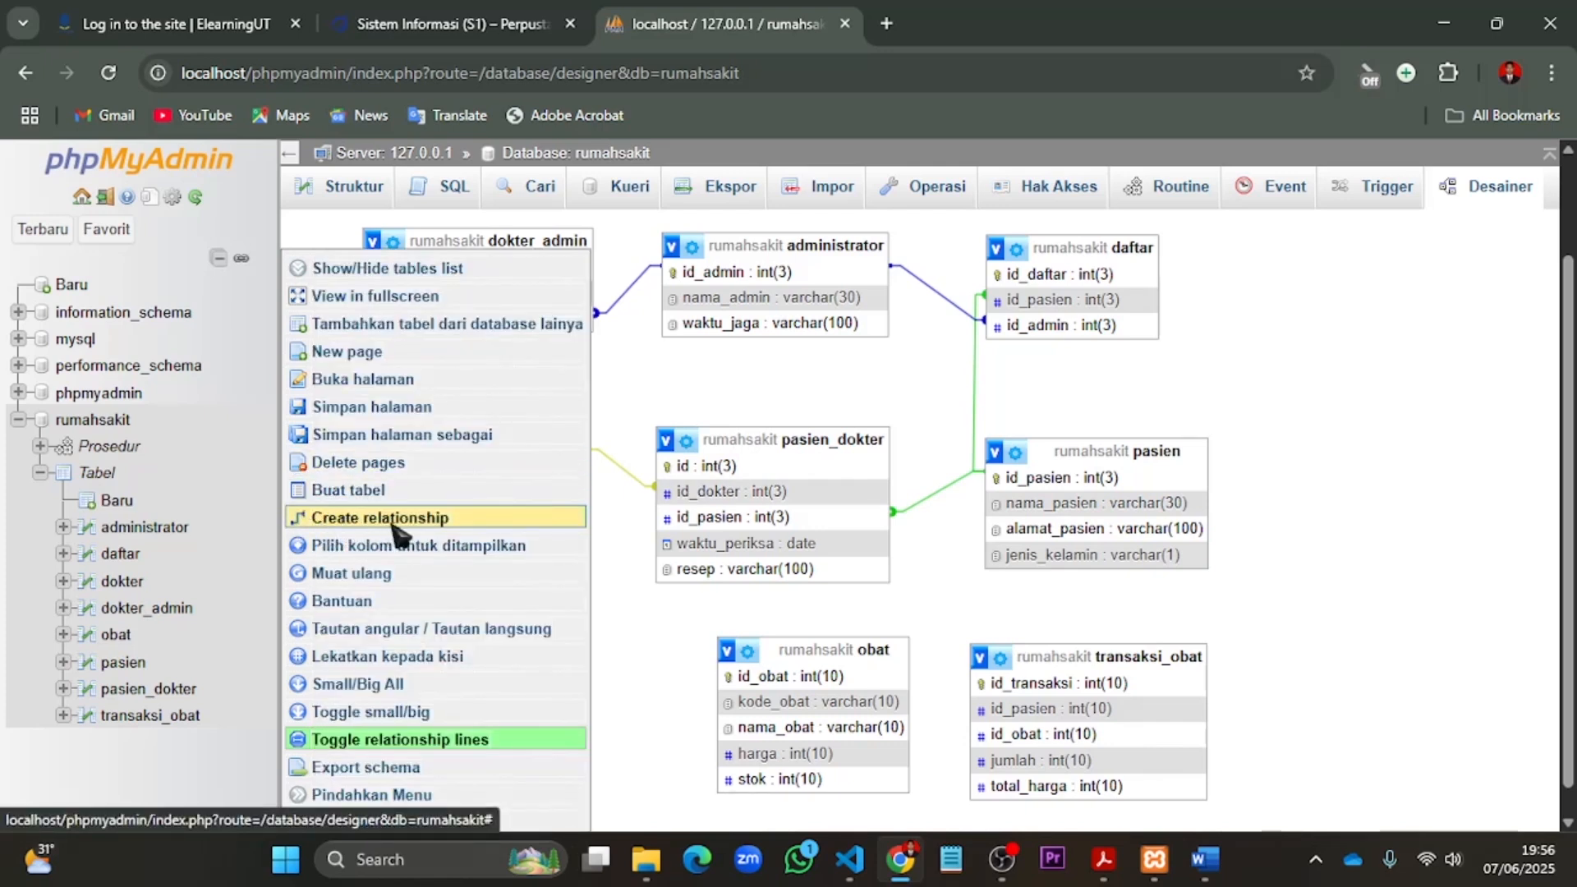
click(460, 519)
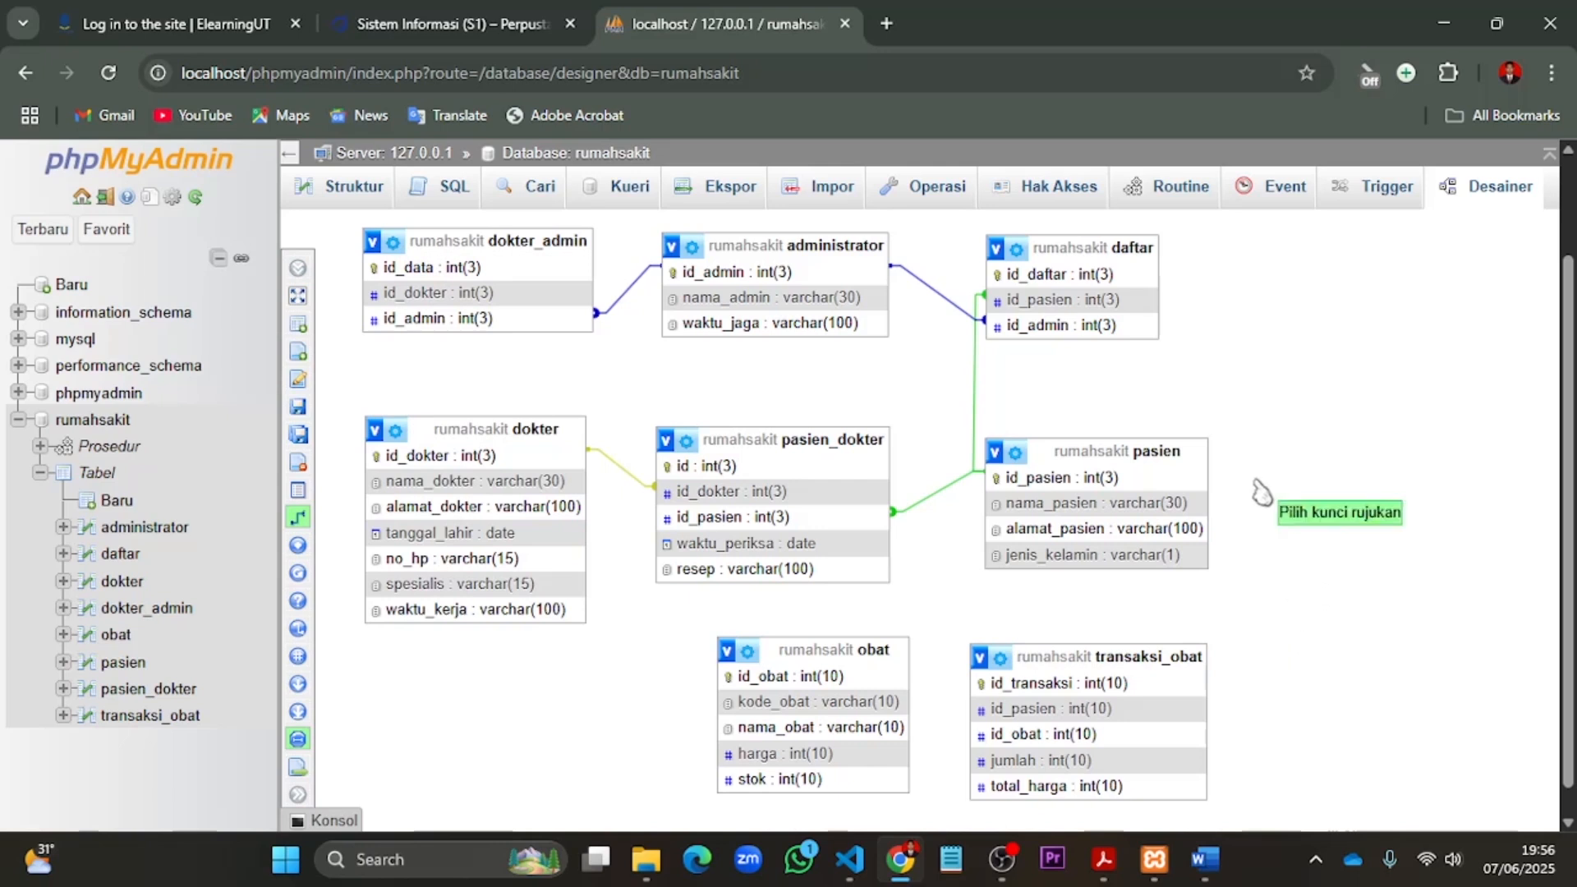
click(1206, 483)
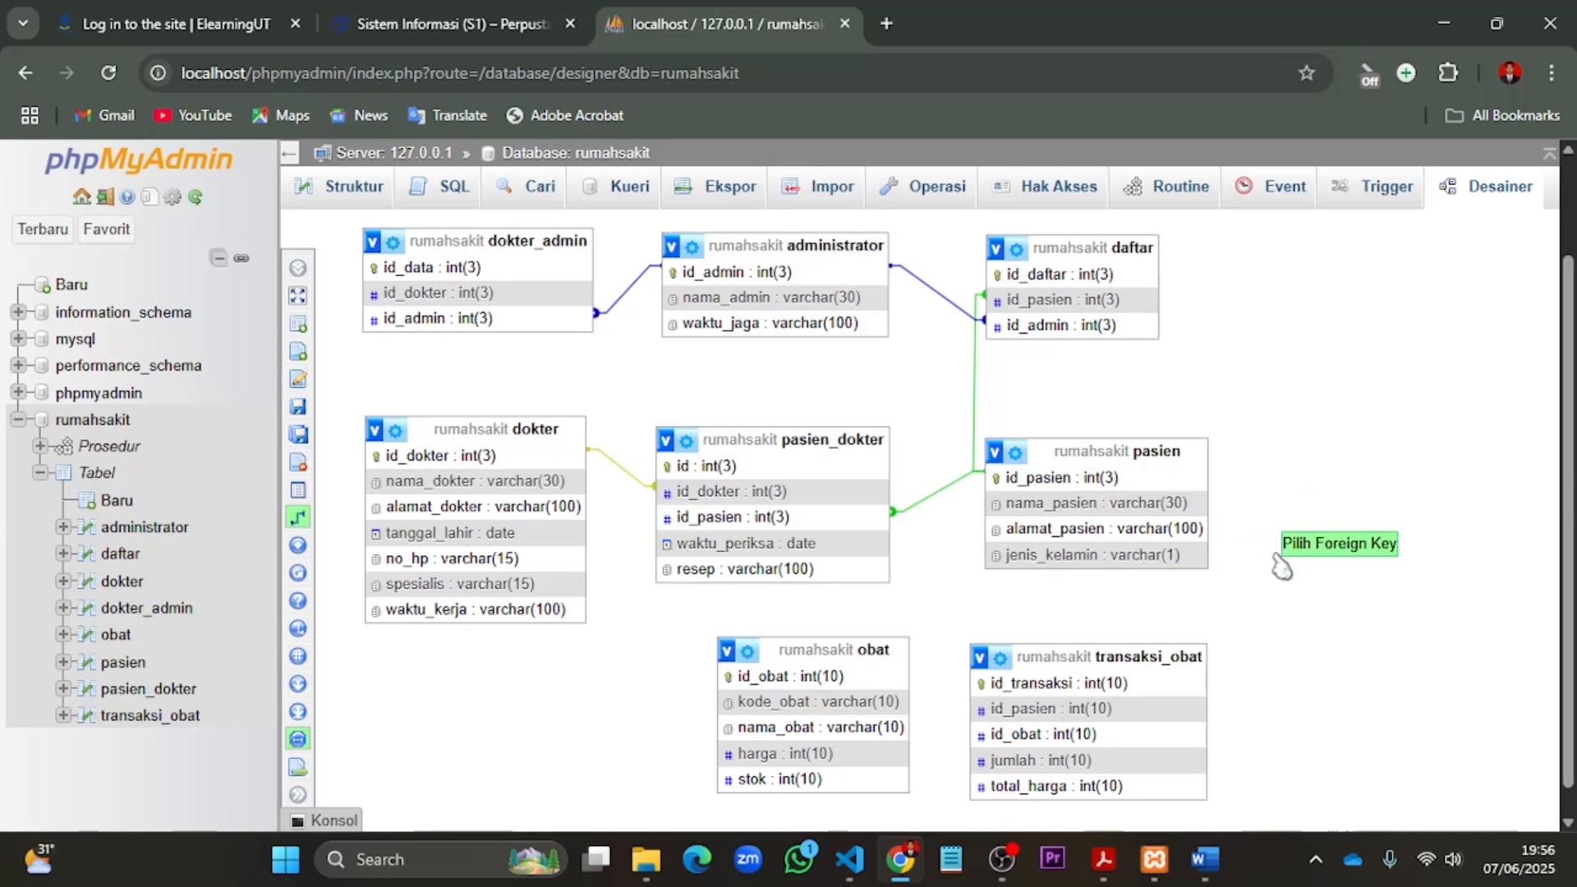
click(1185, 710)
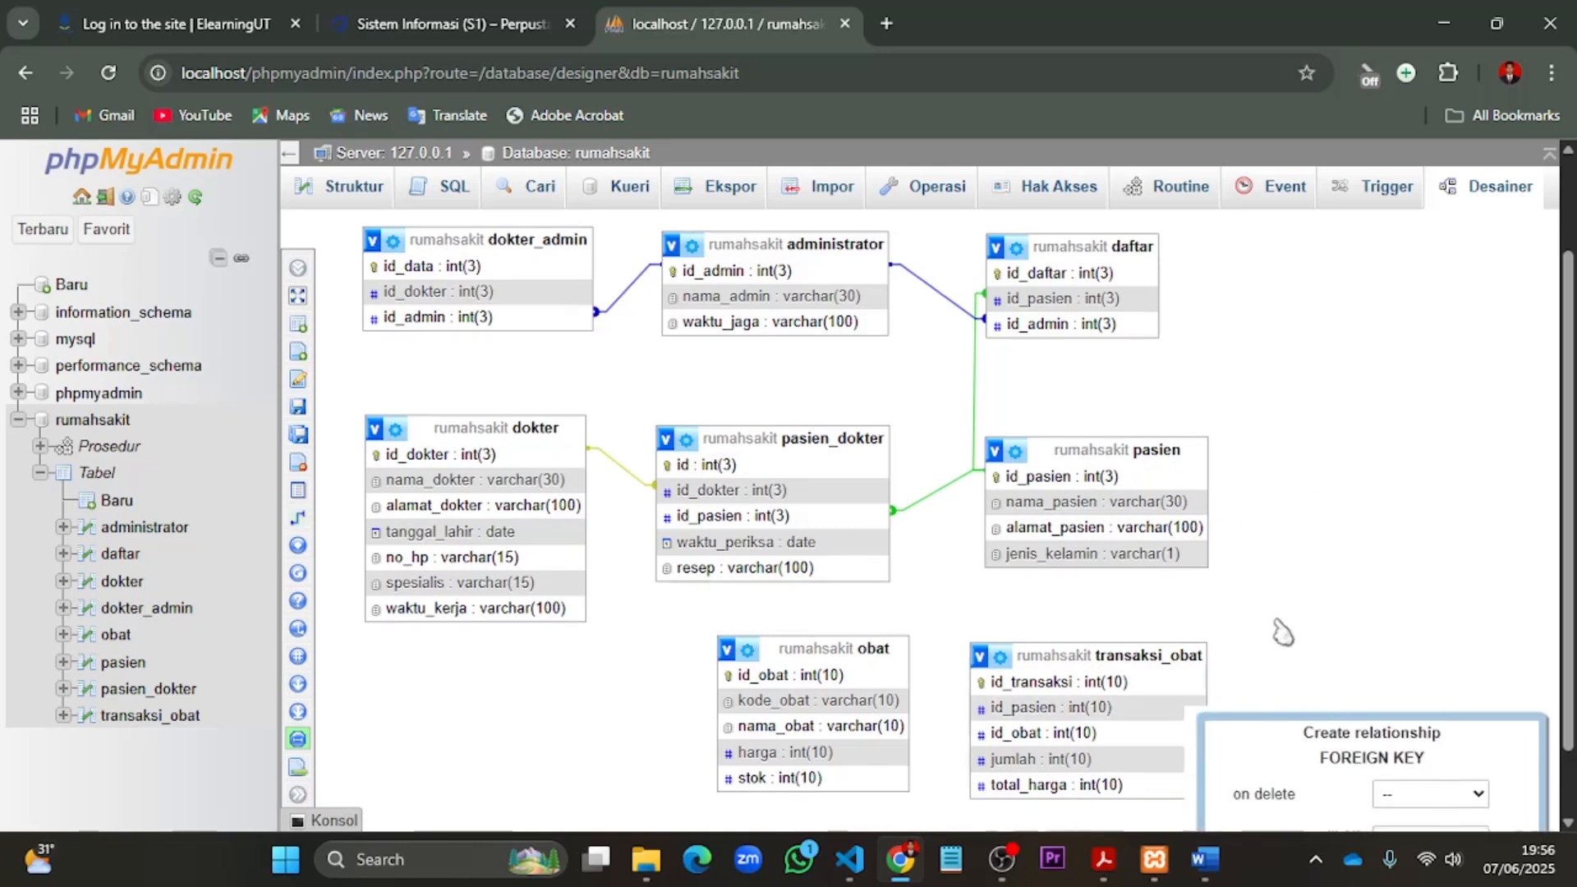
- Set the foreign key's on delete and on update actions to CASCADE and create the relationship
scroll(1331, 729, down, 1)
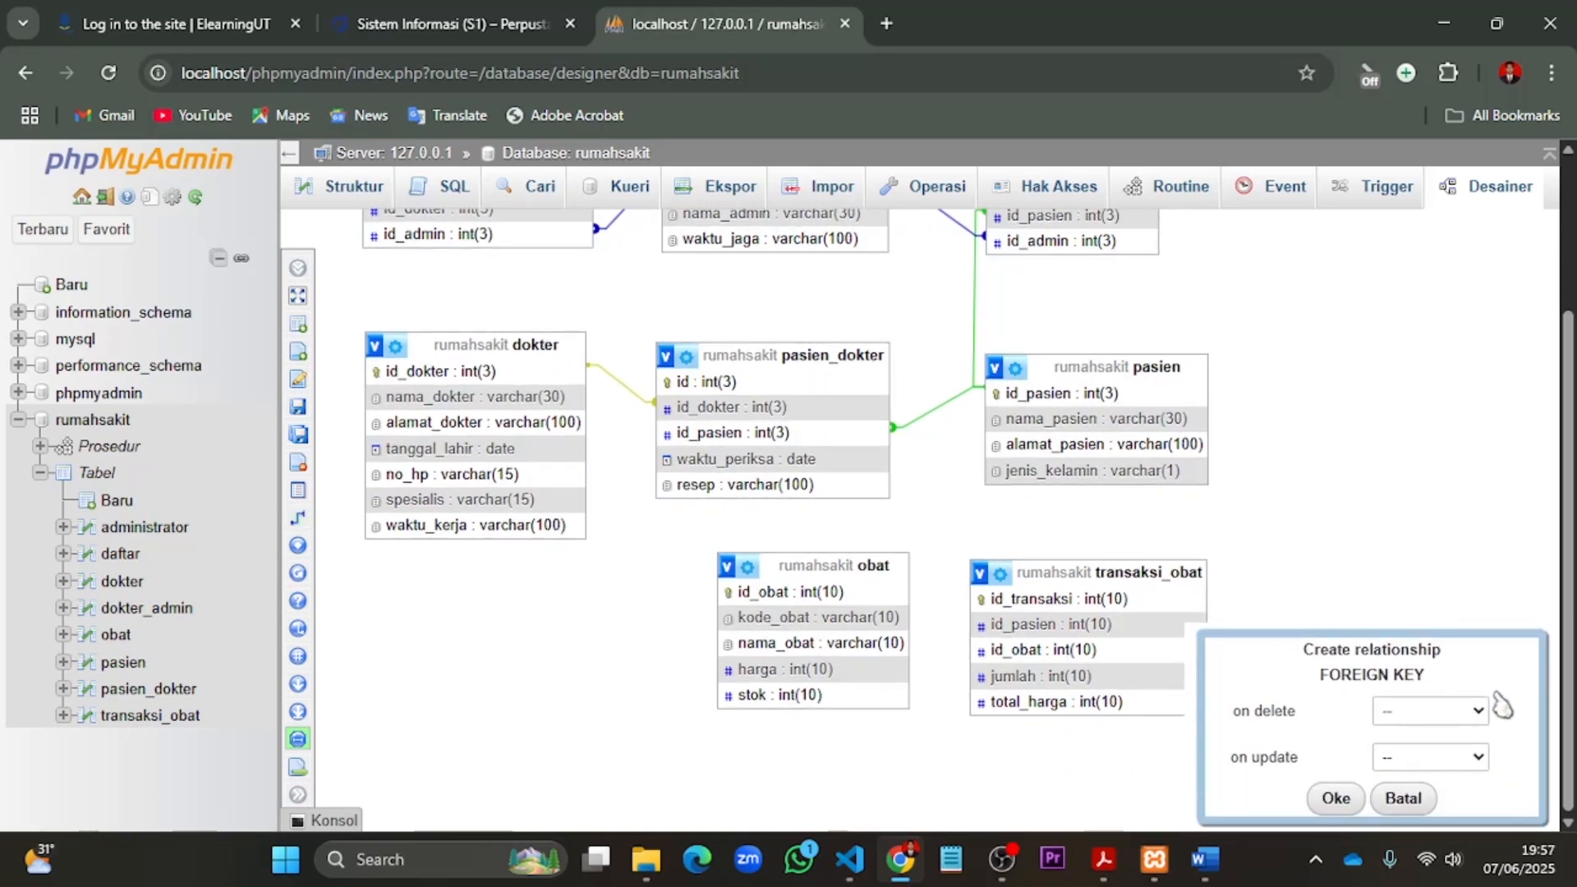
click(1477, 715)
click(1466, 600)
click(1479, 757)
click(1419, 644)
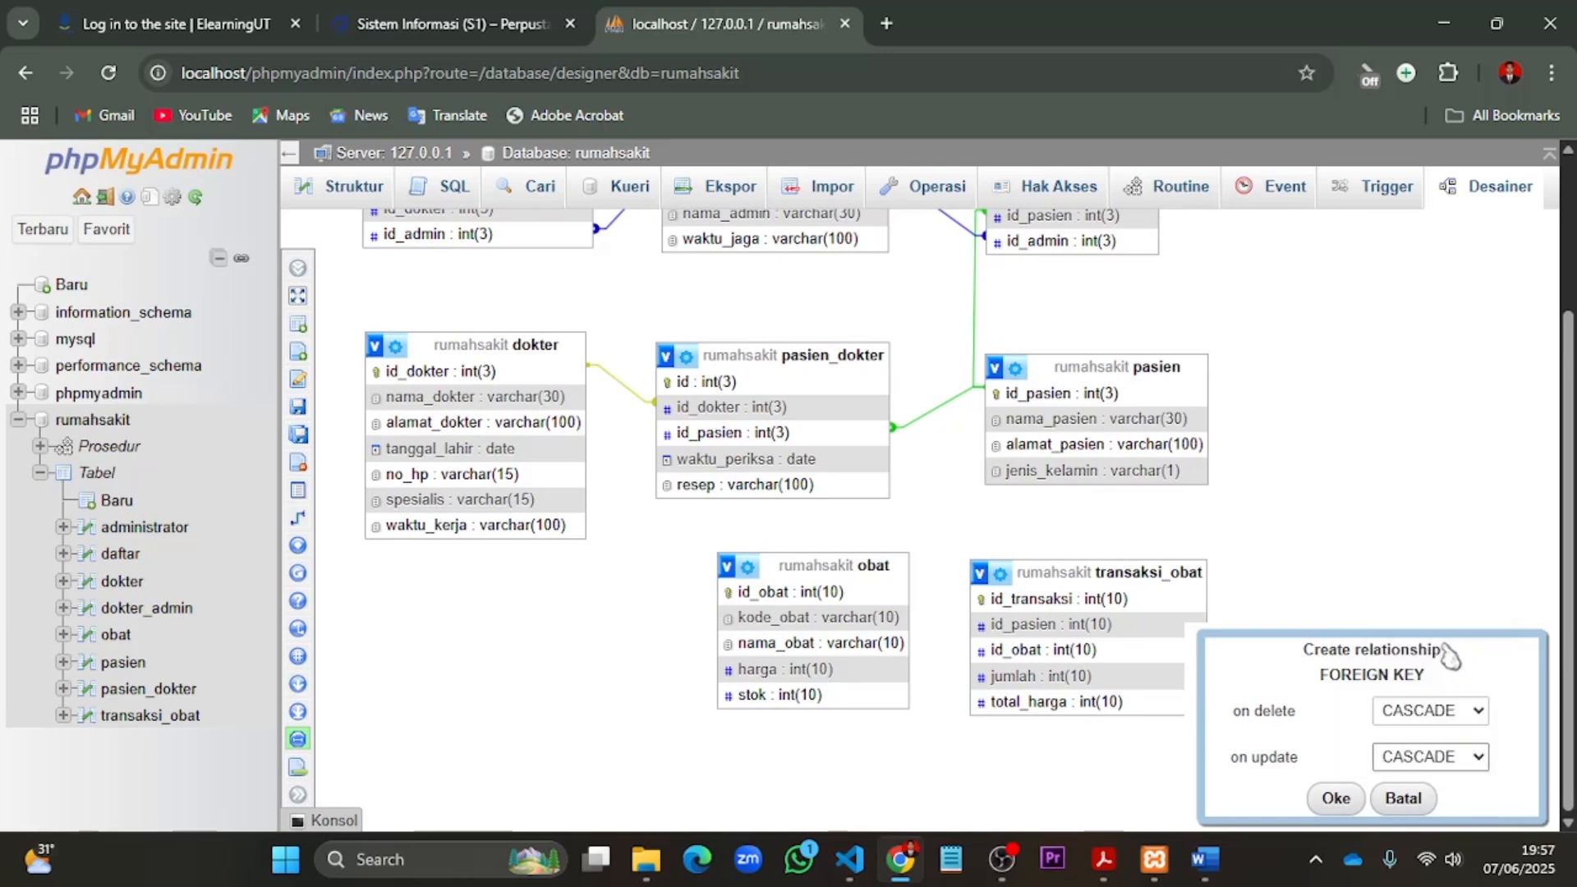
click(1335, 798)
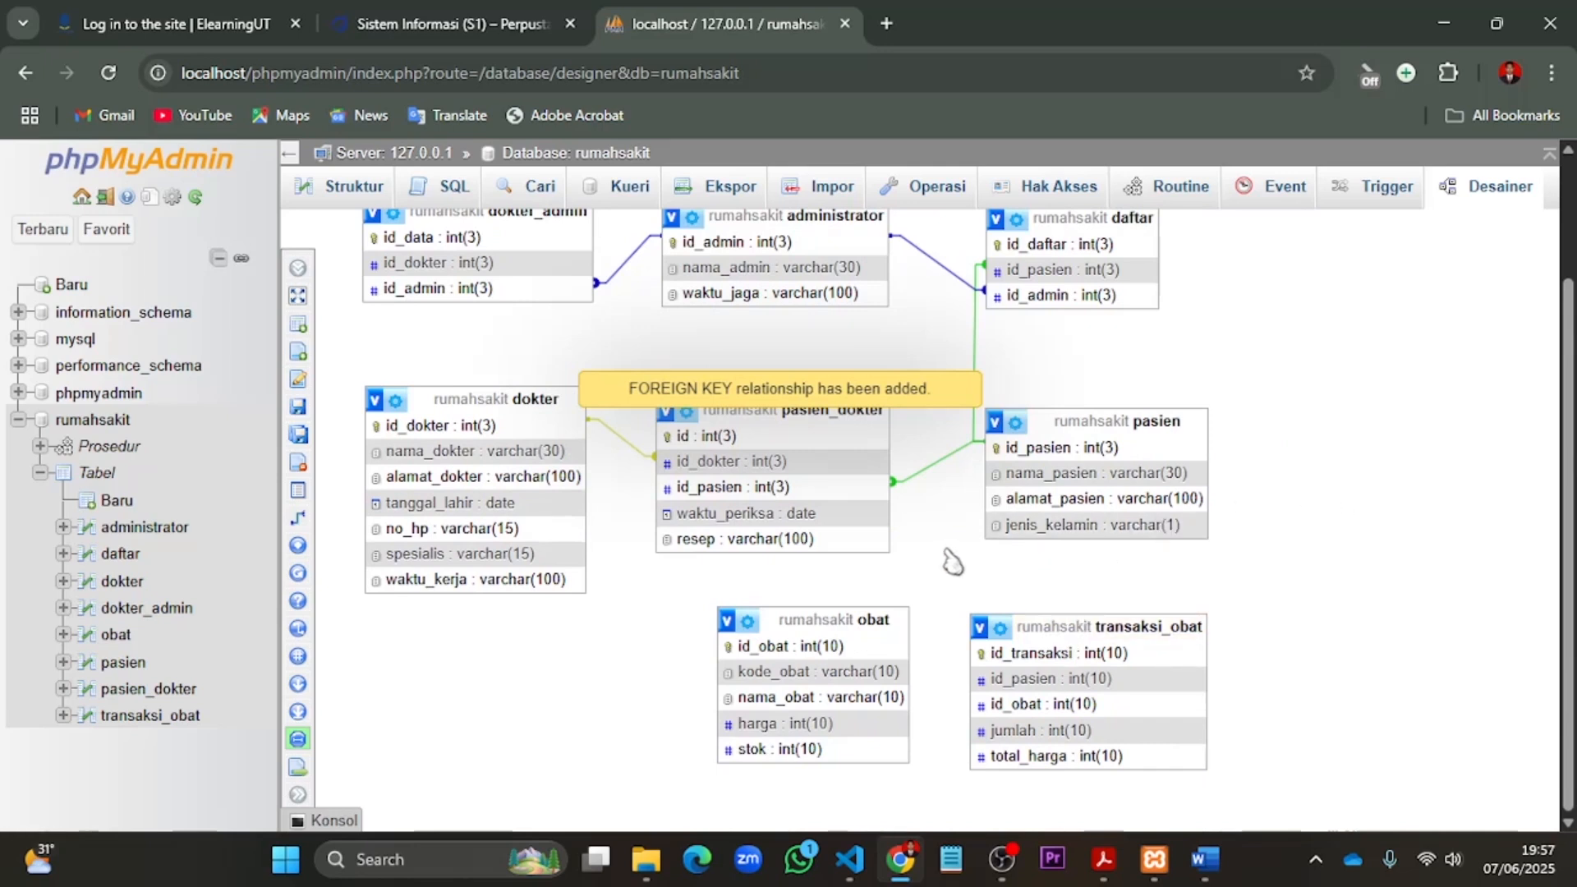
- Check the new link between pasien and transaksi_obat in the diagram and save the designer page
scroll(1068, 645, up, 1)
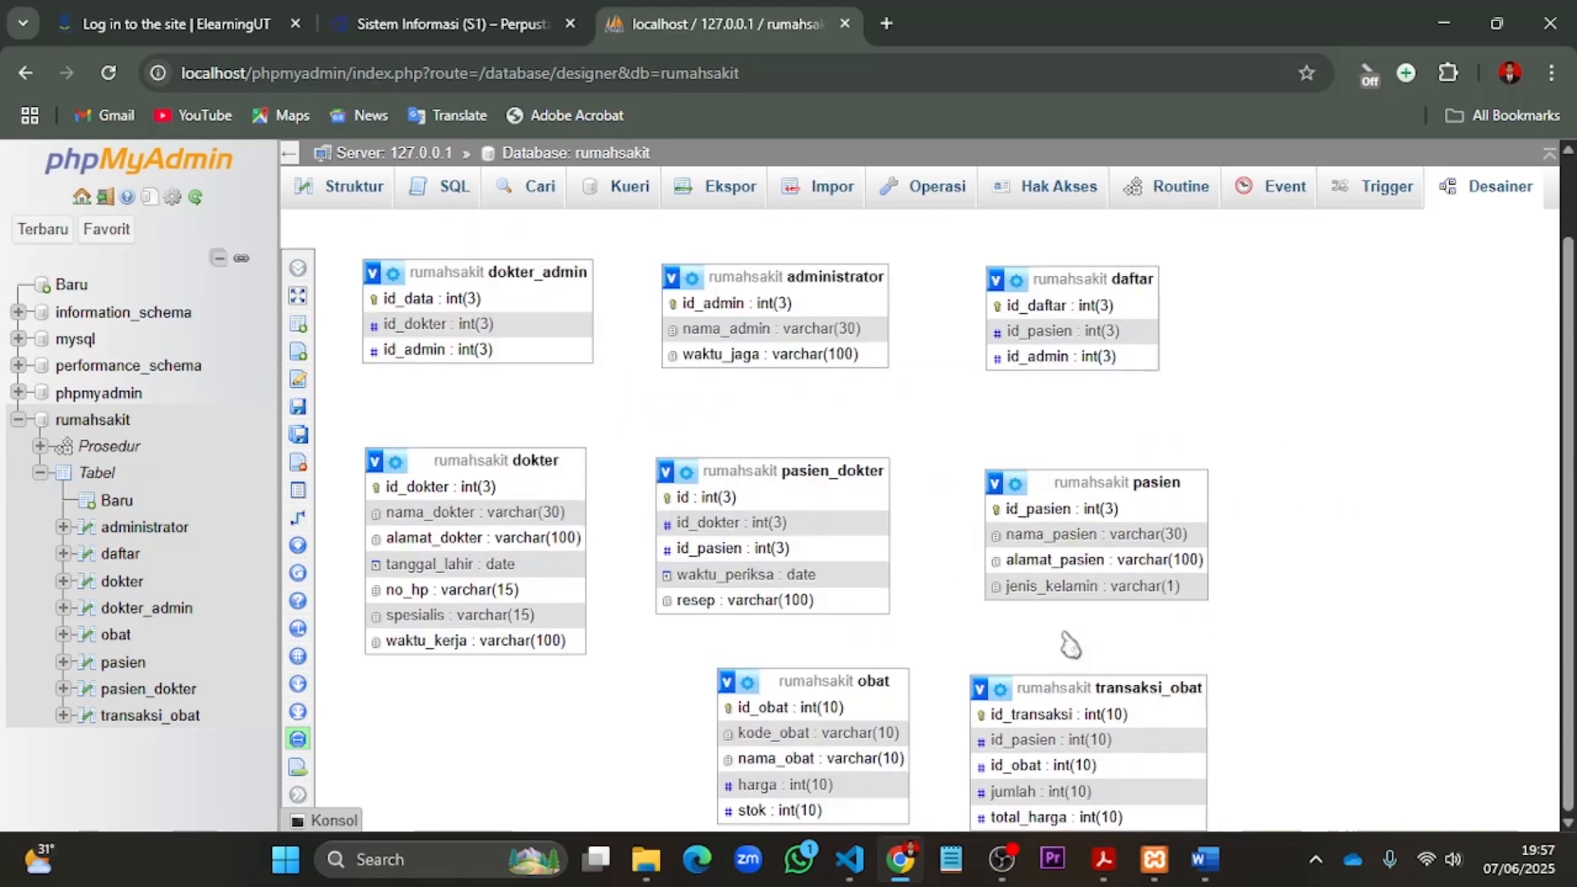
scroll(1282, 649, down, 1)
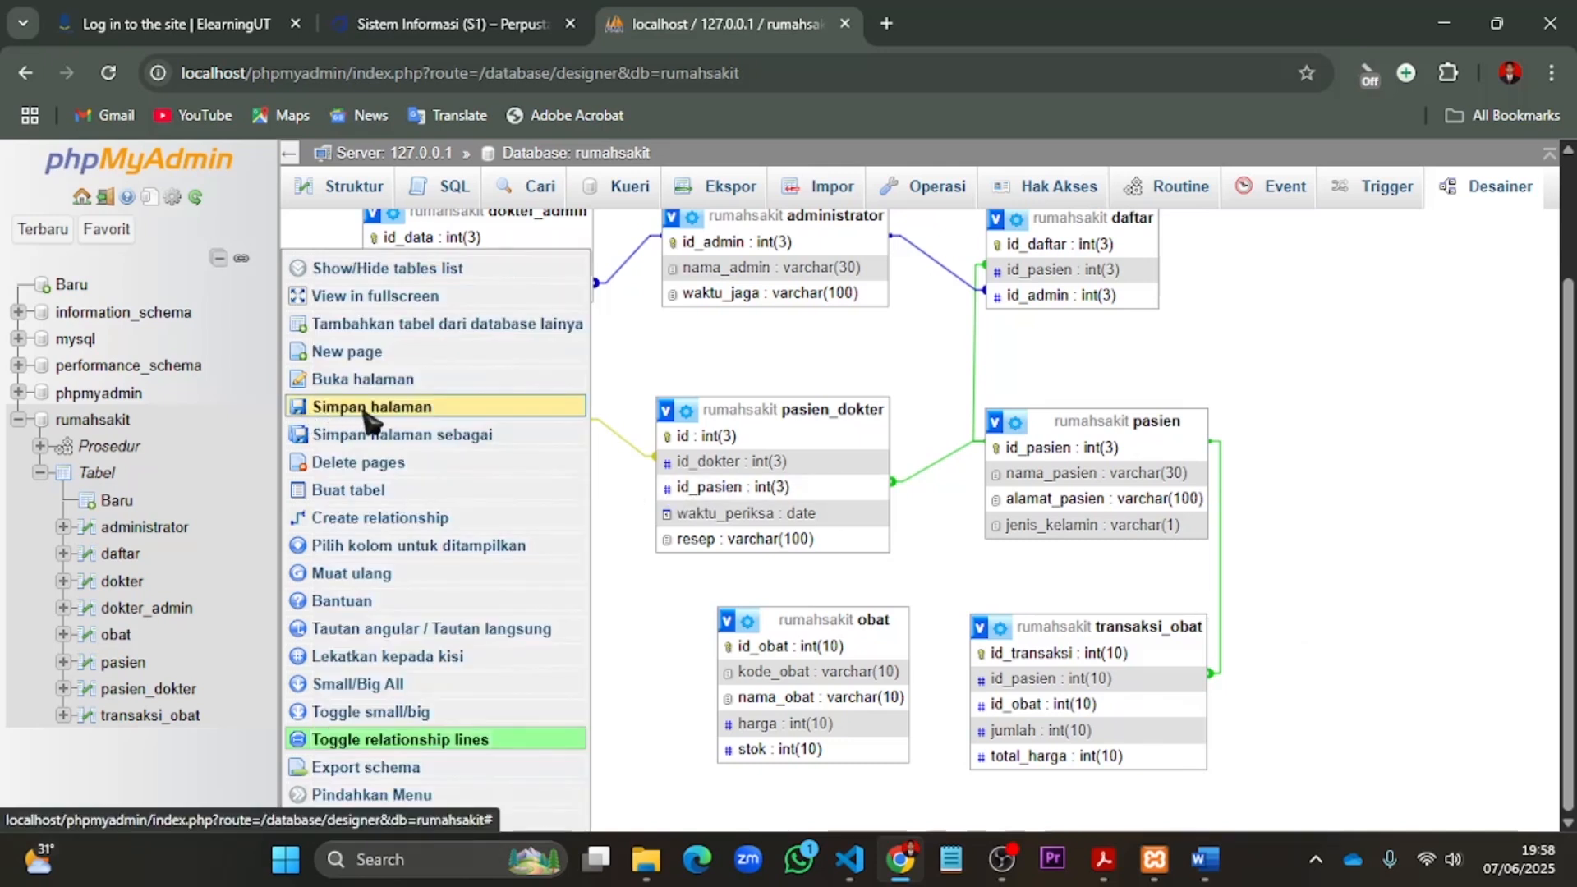
click(344, 410)
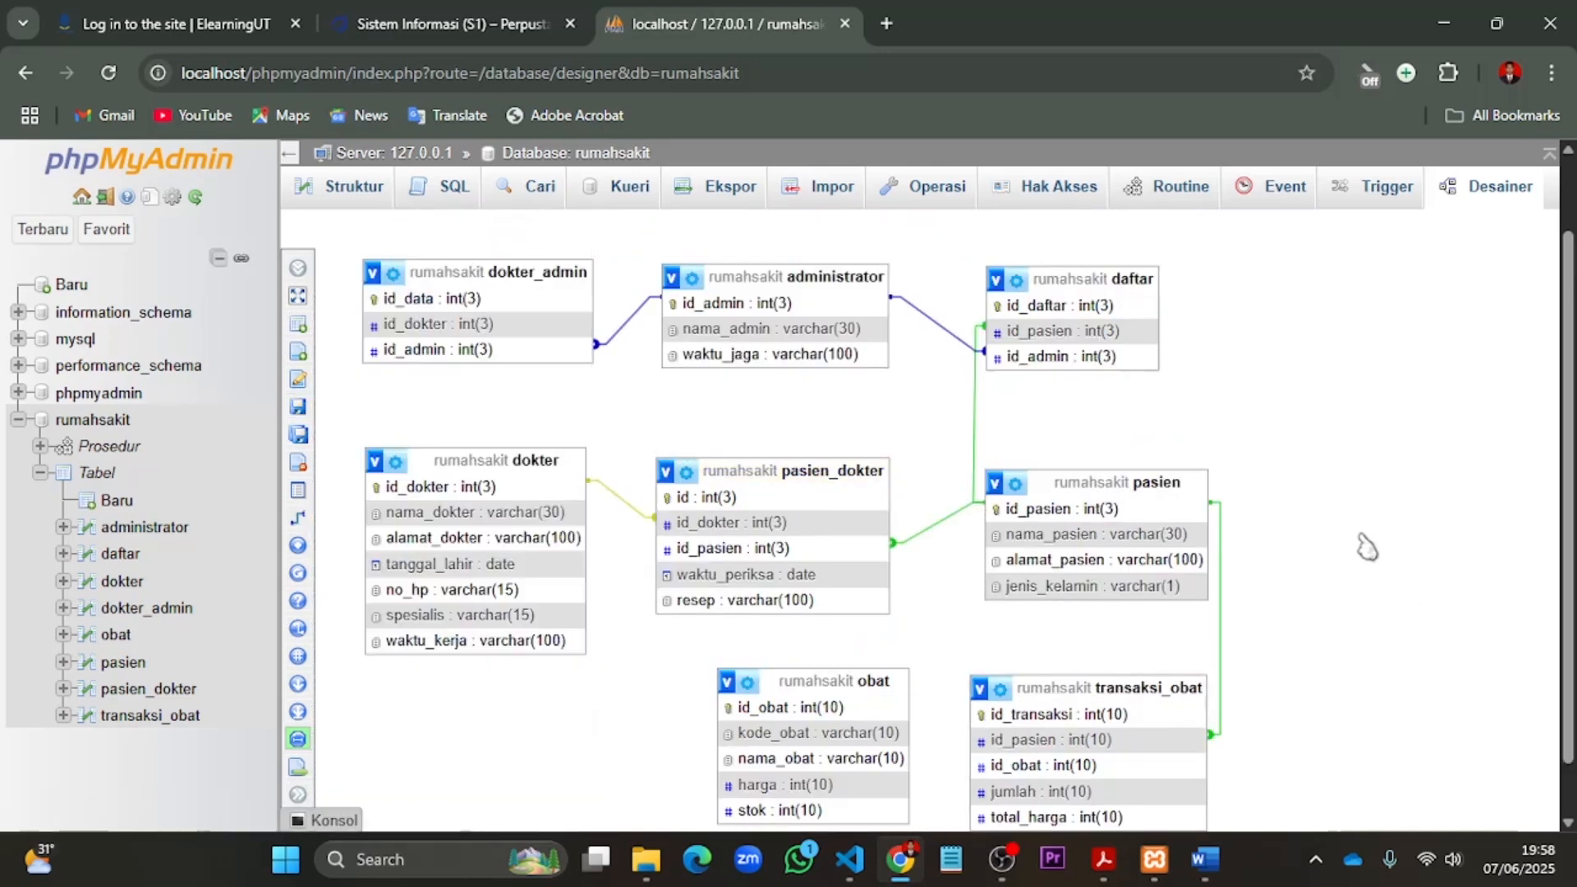
scroll(1269, 672, down, 1)
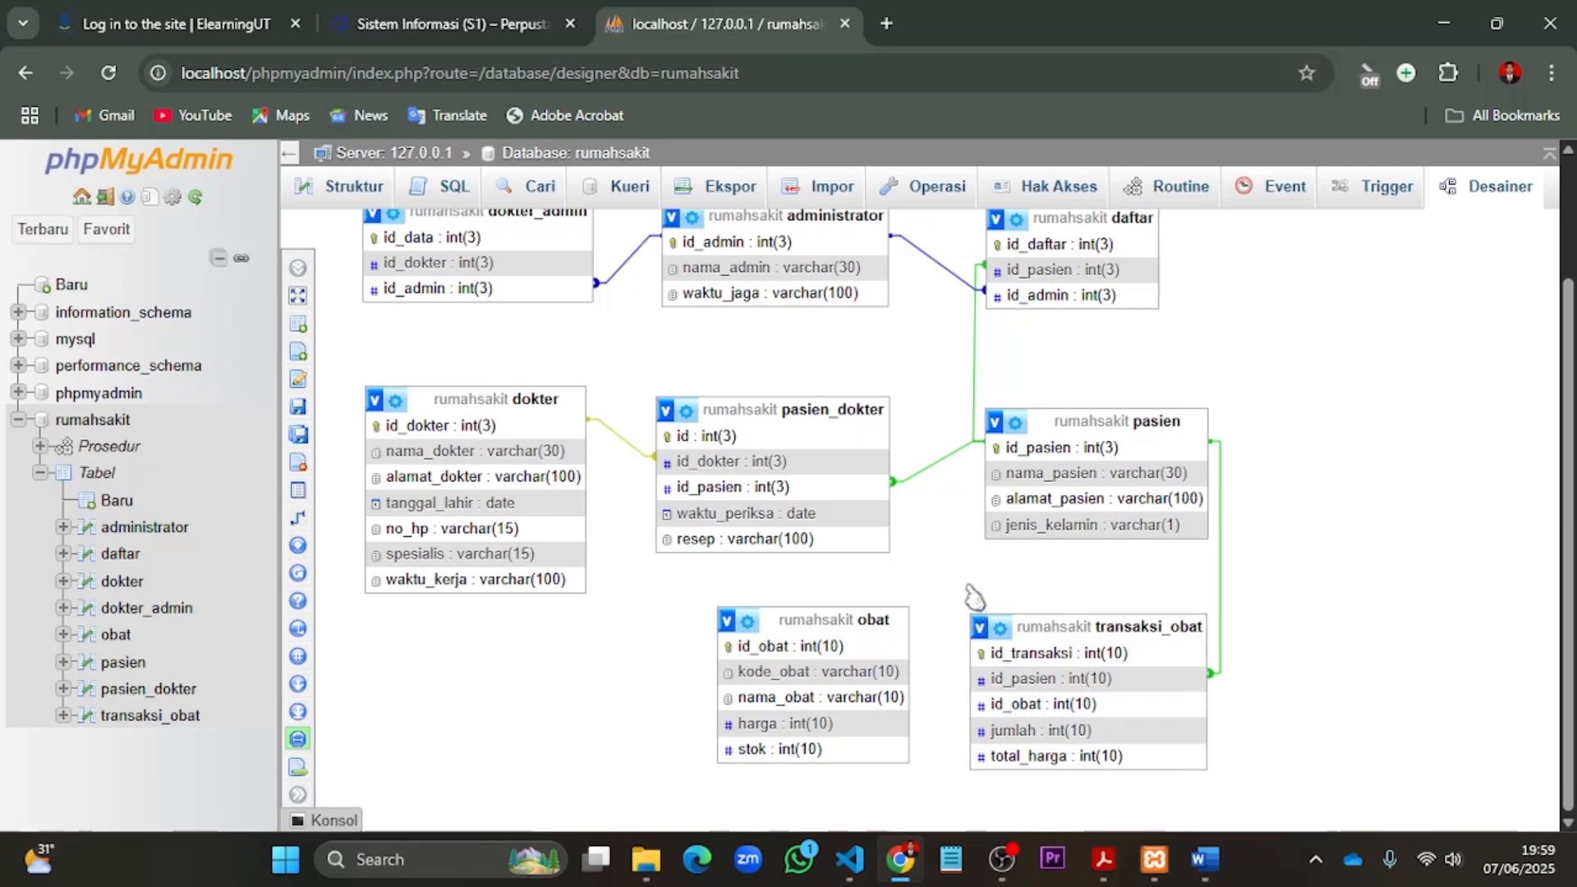
- Return to the structure of transaksi_obat and add an index on its id_obat column
click(168, 719)
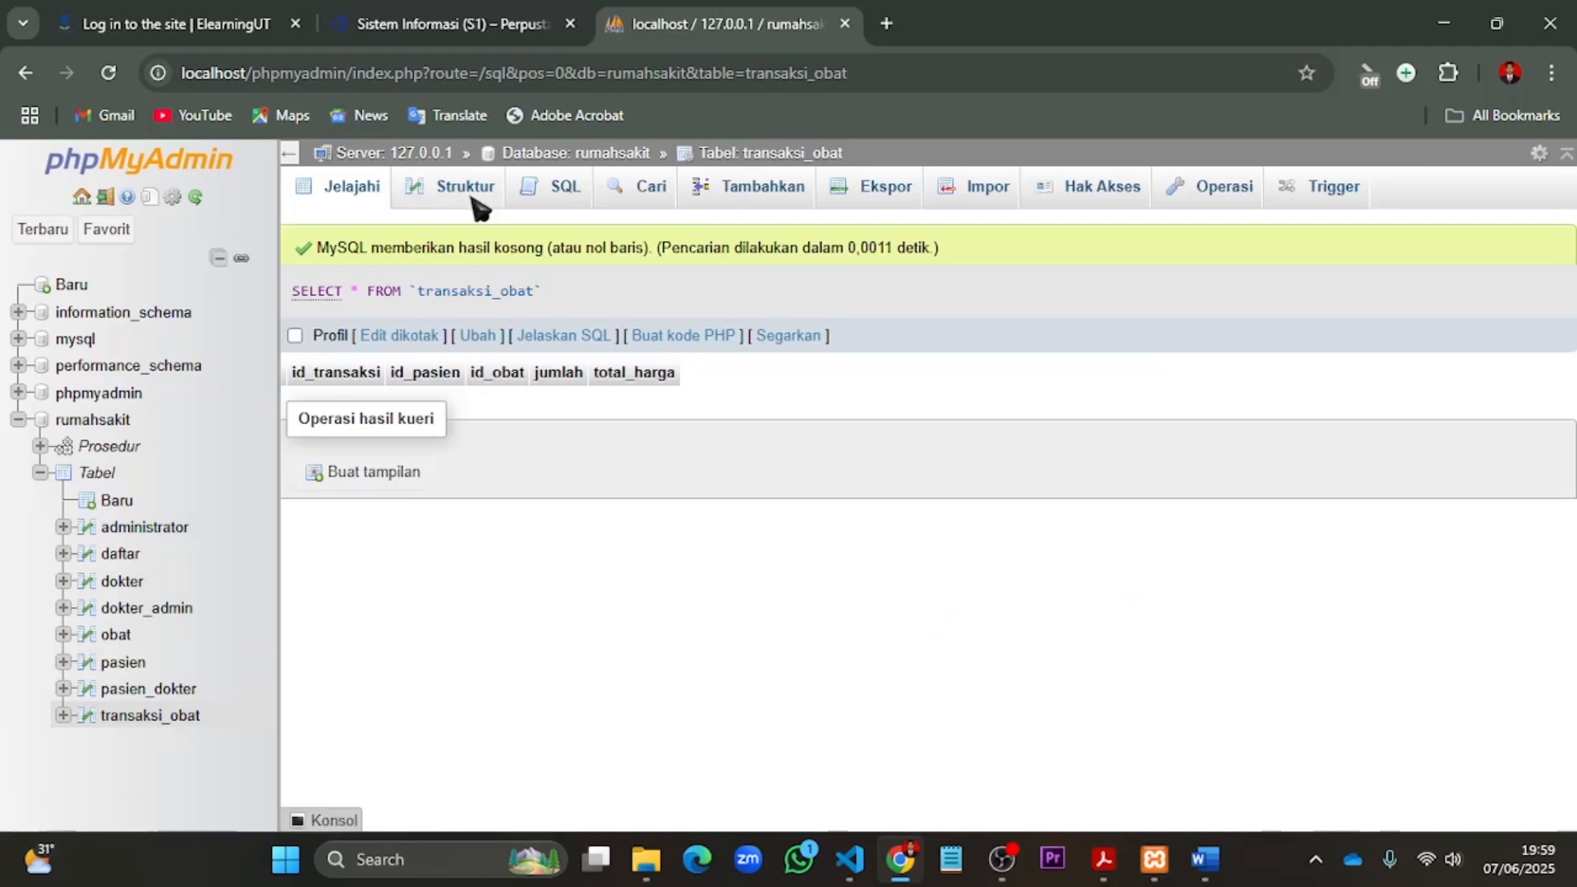
click(470, 200)
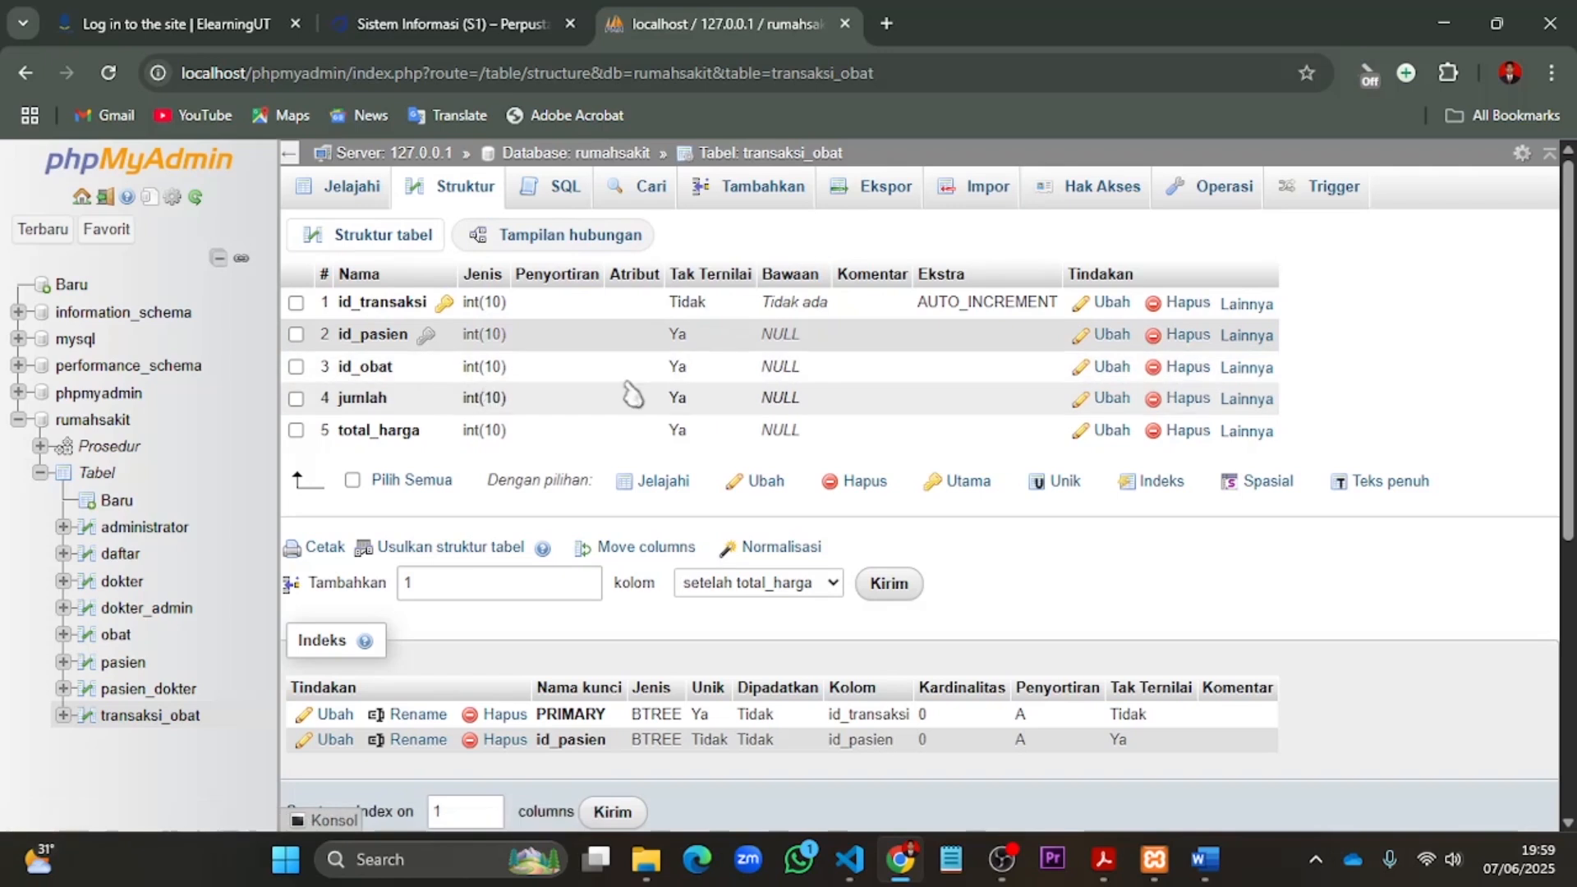
click(1256, 375)
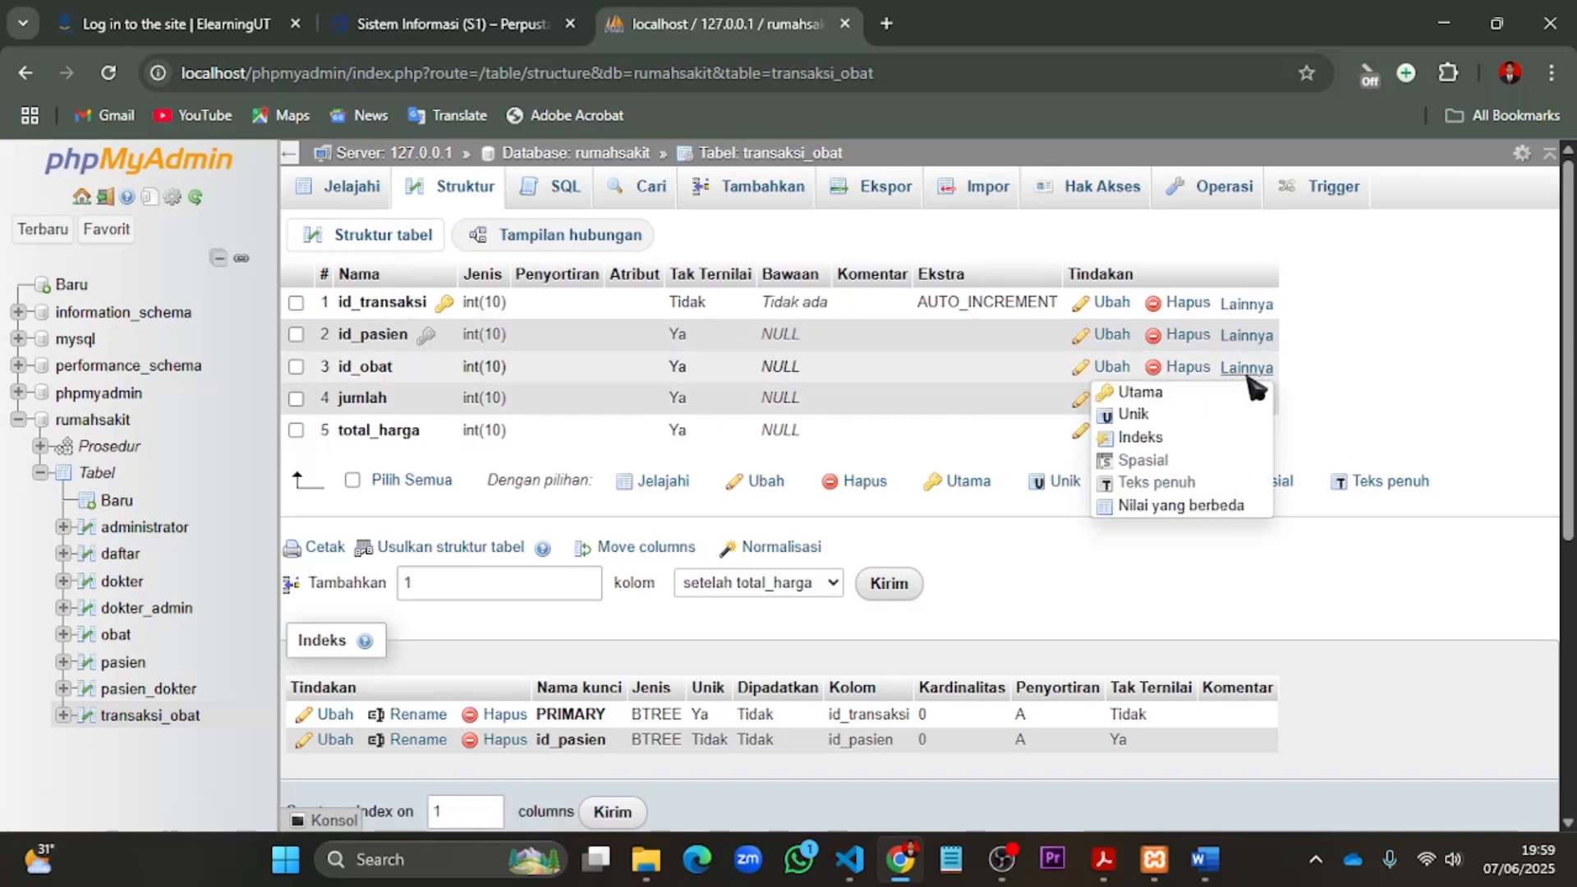
click(1150, 441)
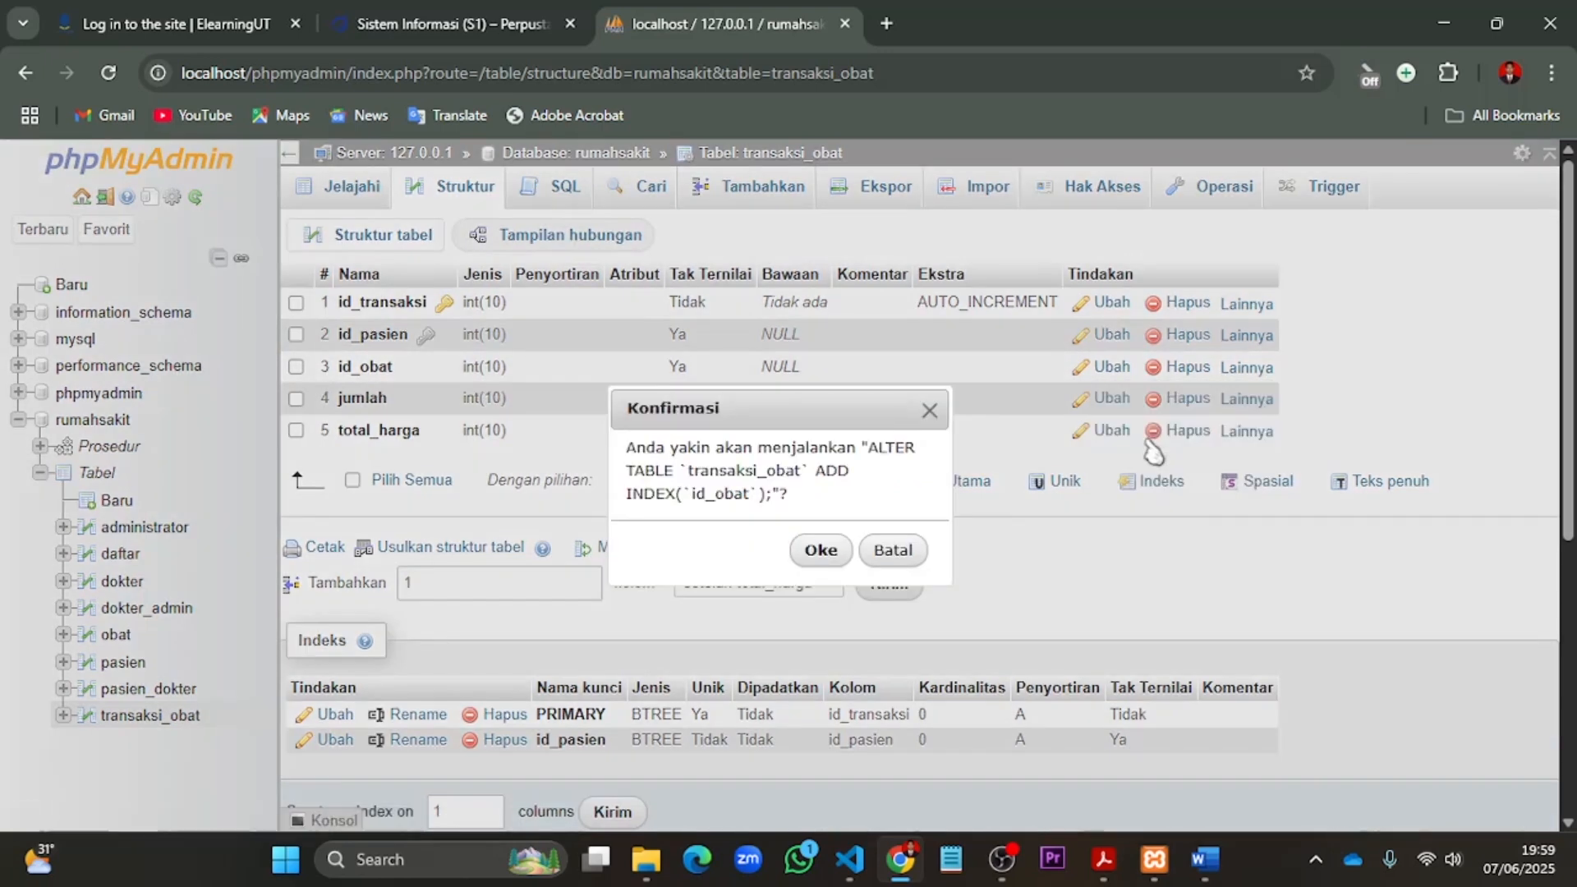
click(830, 550)
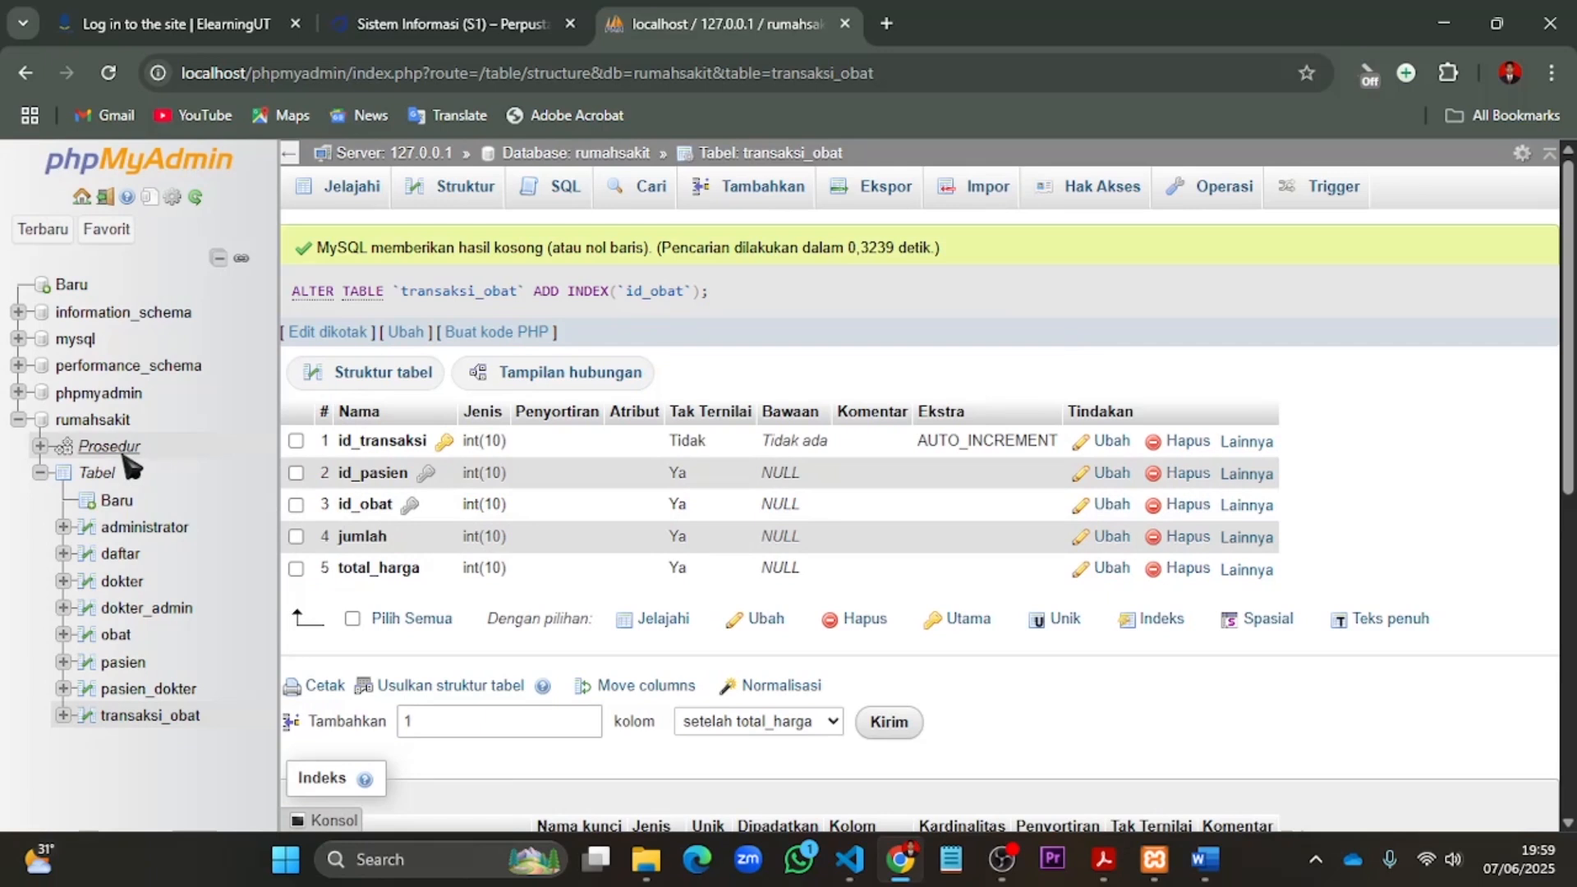
- Reopen the rumahsakit designer and reposition the transaksi_obat and obat tables slightly, moving obat away from transaksi_obat
click(112, 423)
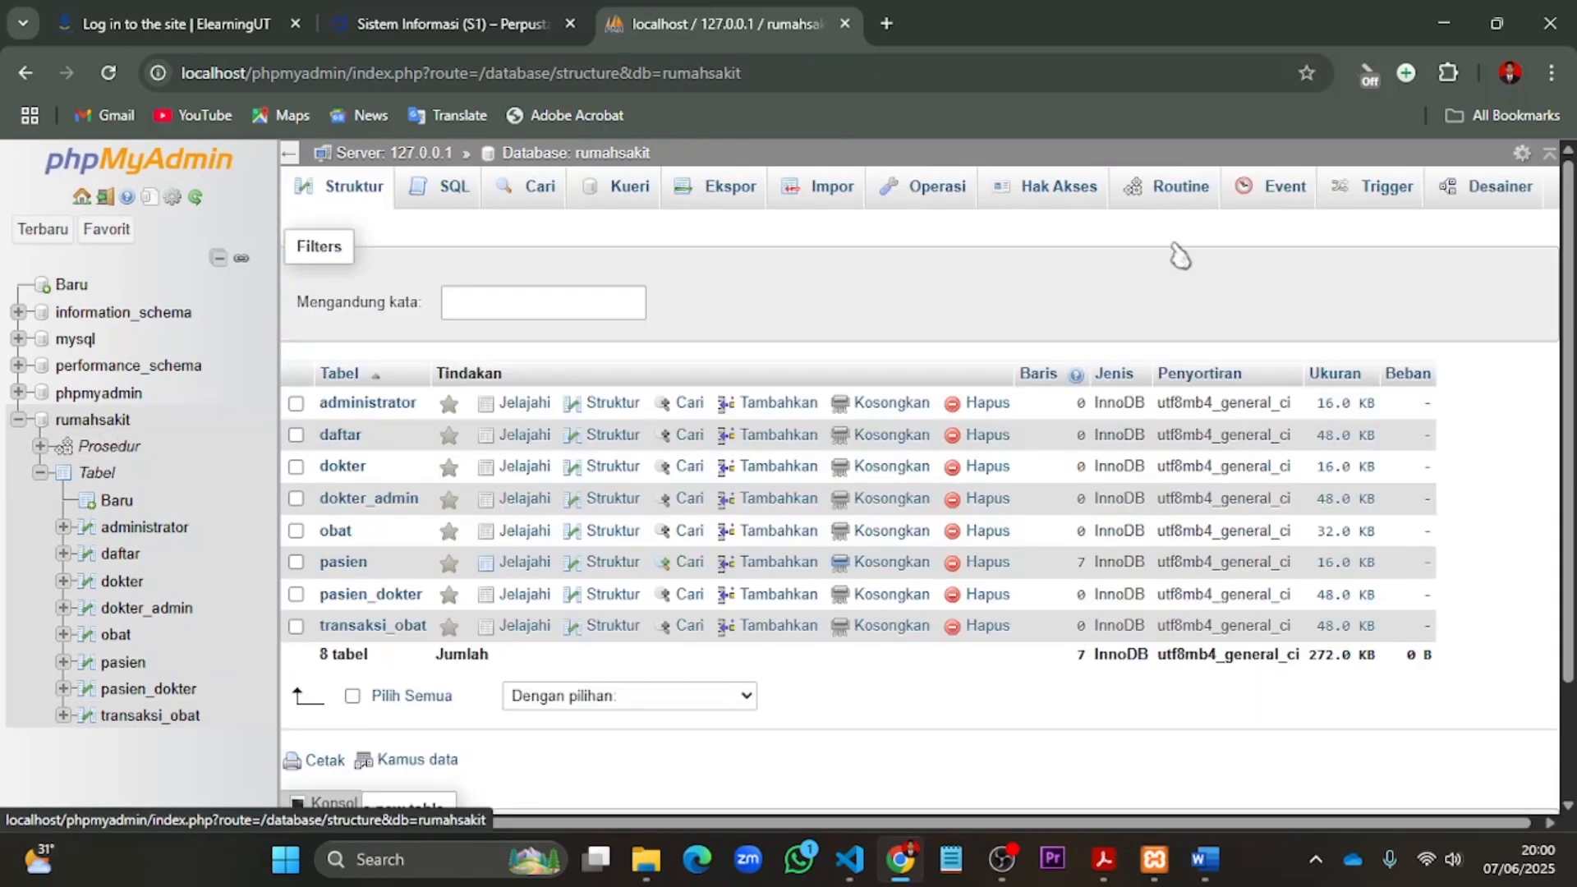
click(1491, 199)
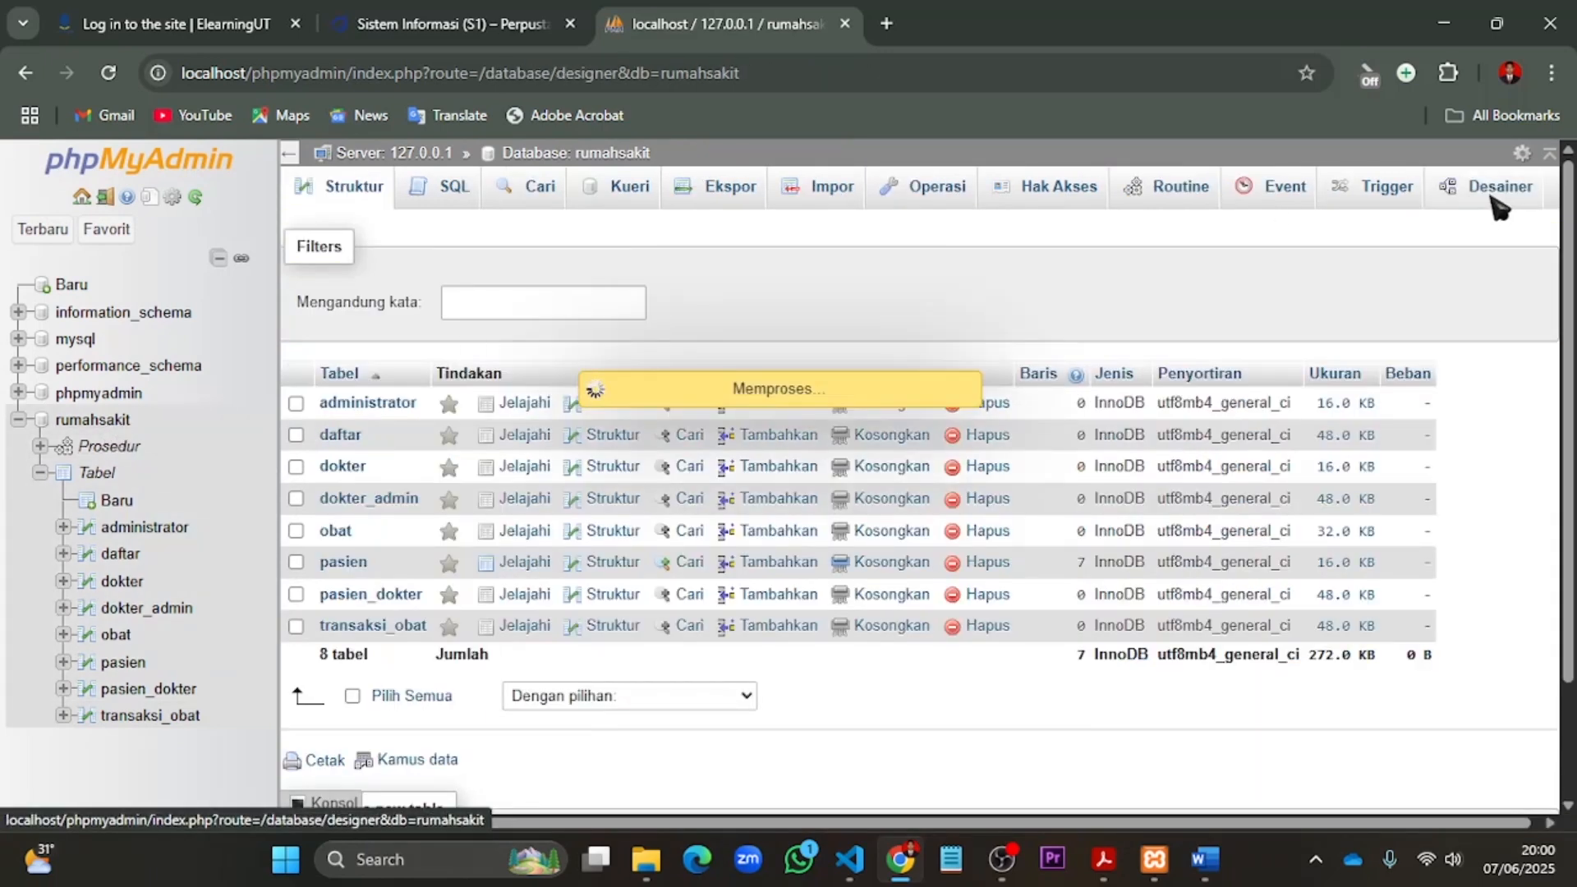
scroll(1314, 345, down, 2)
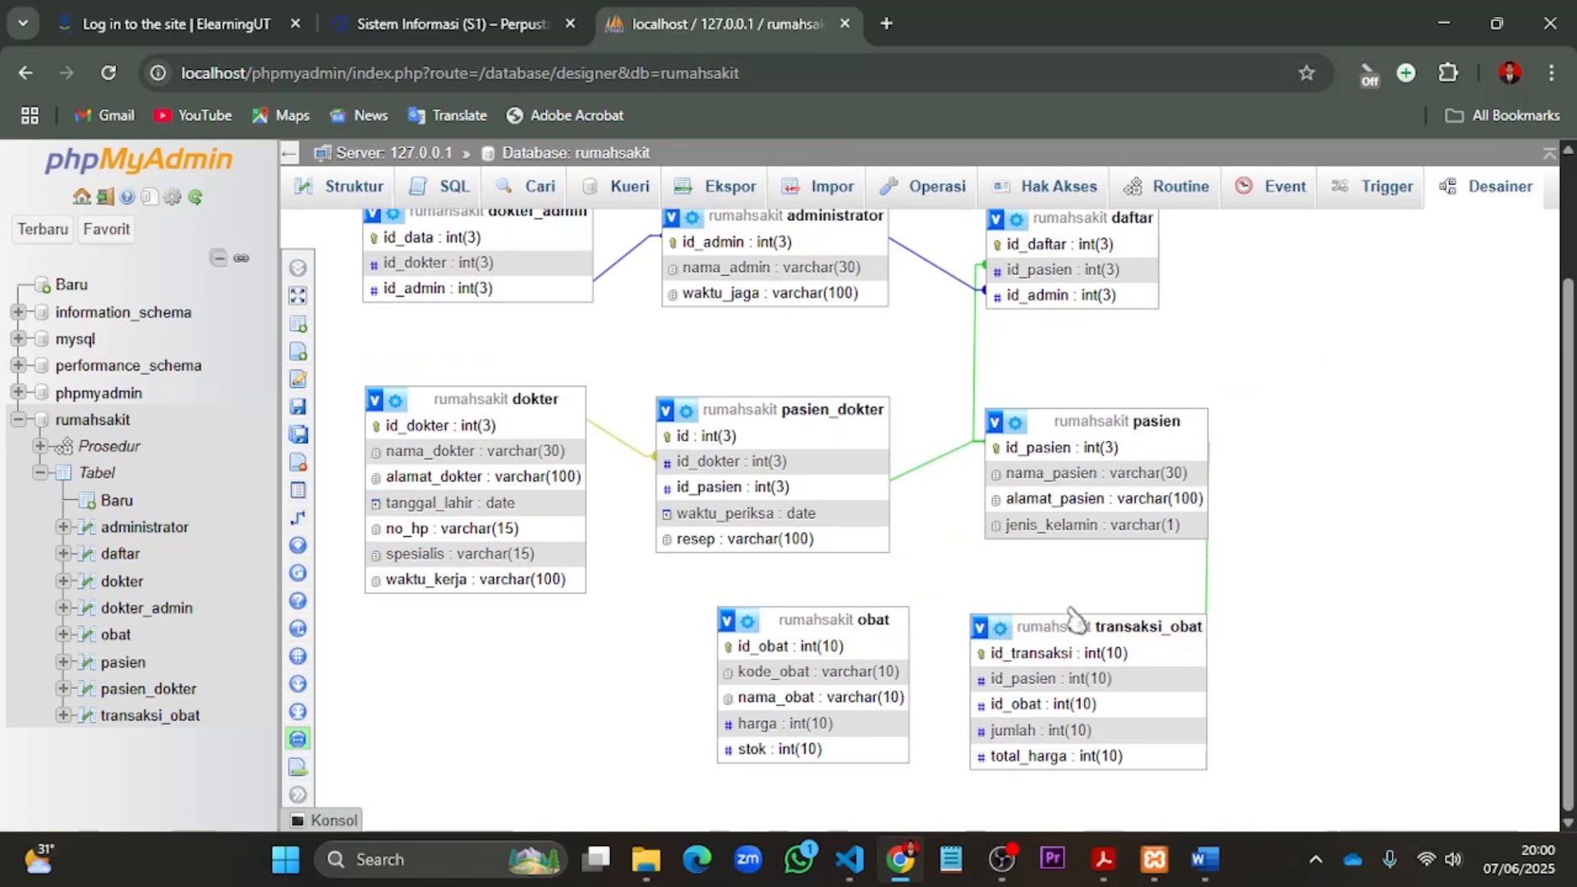
drag(1073, 630, 1081, 693)
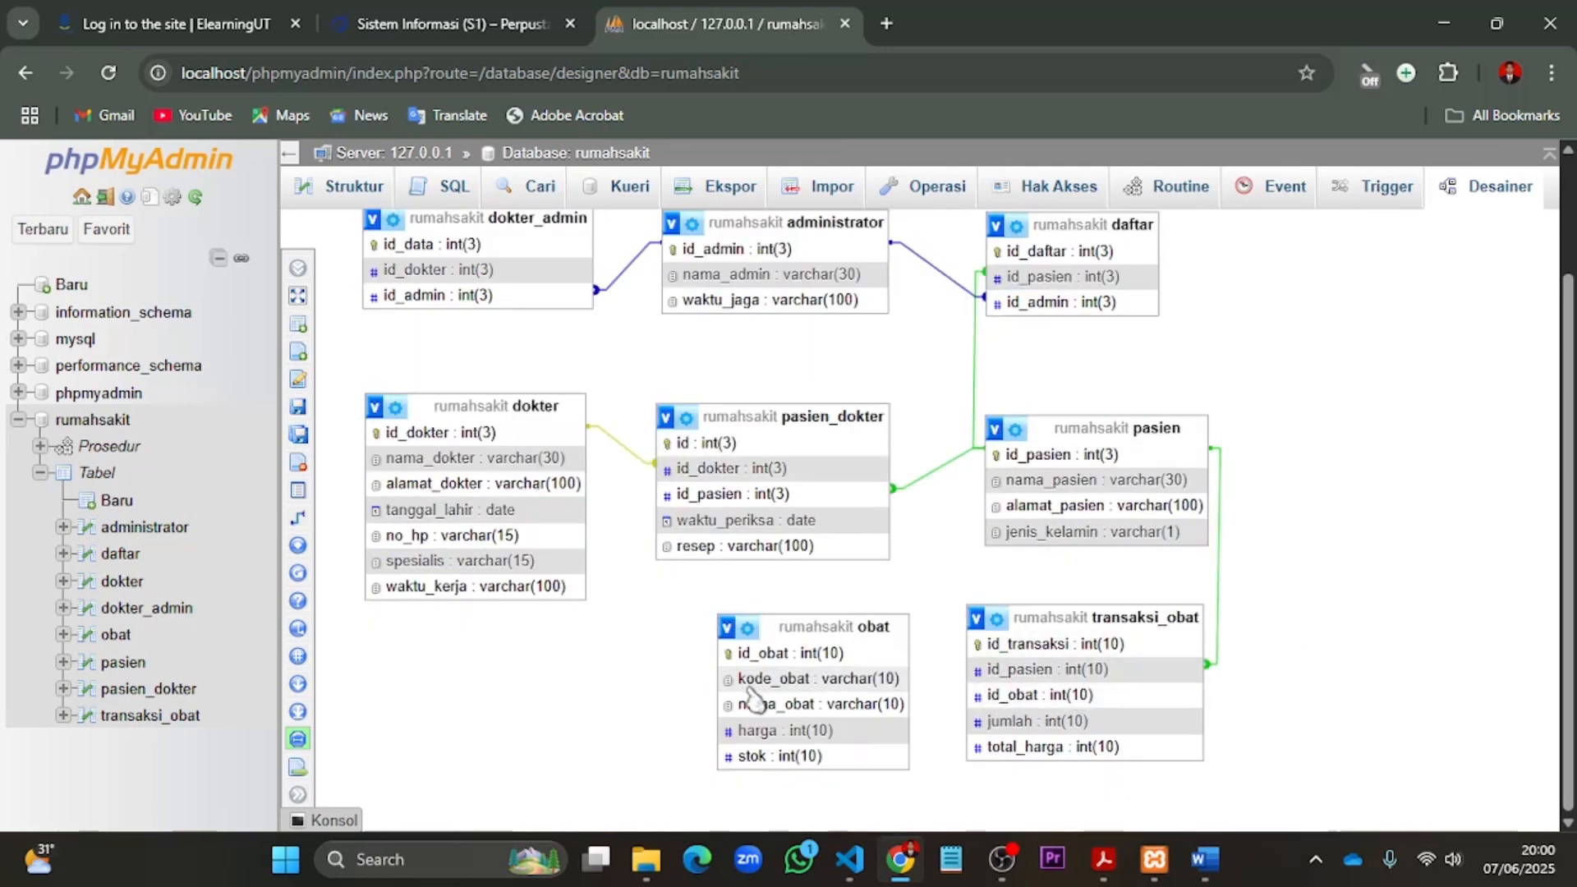
drag(810, 633, 763, 697)
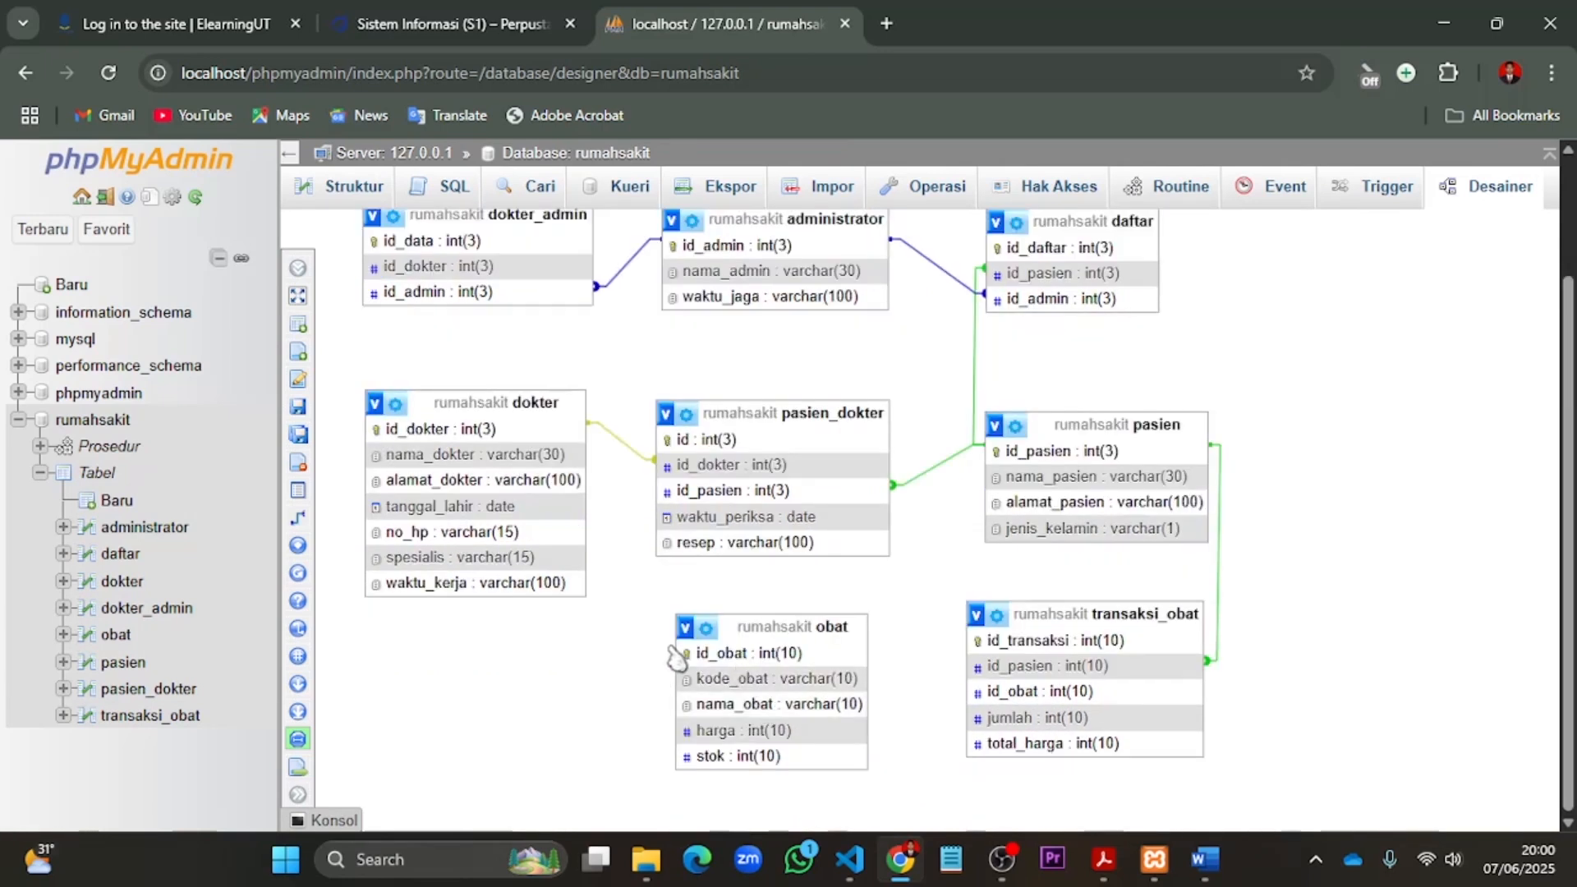
- Create a foreign key relationship between the id_obat columns of obat and transaksi_obat, with on delete and on update set to CASCADE
click(345, 519)
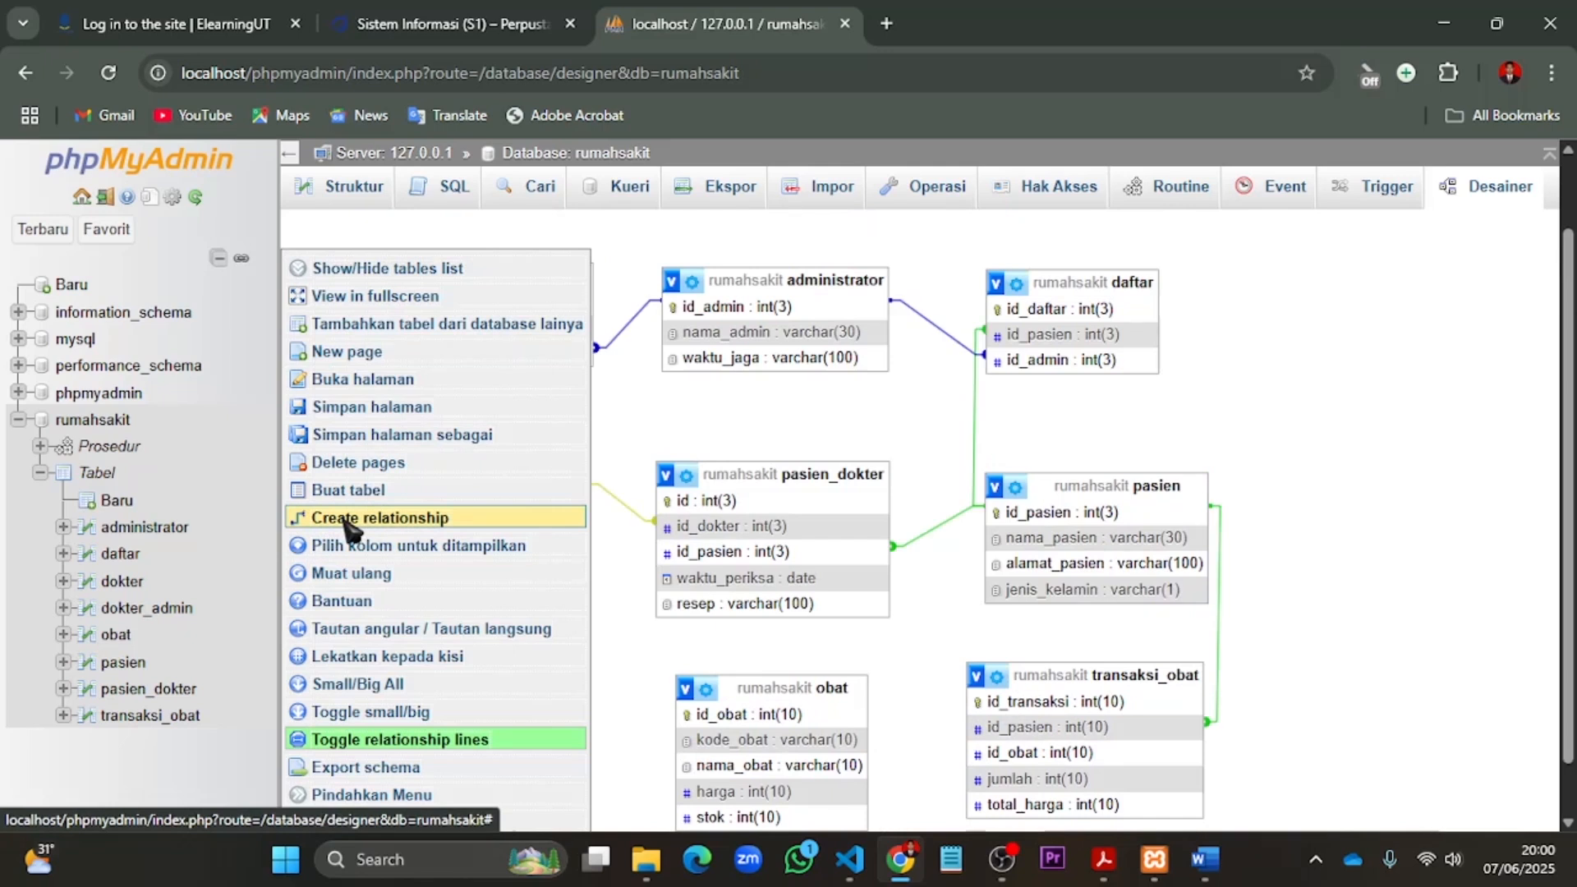
click(989, 754)
click(853, 716)
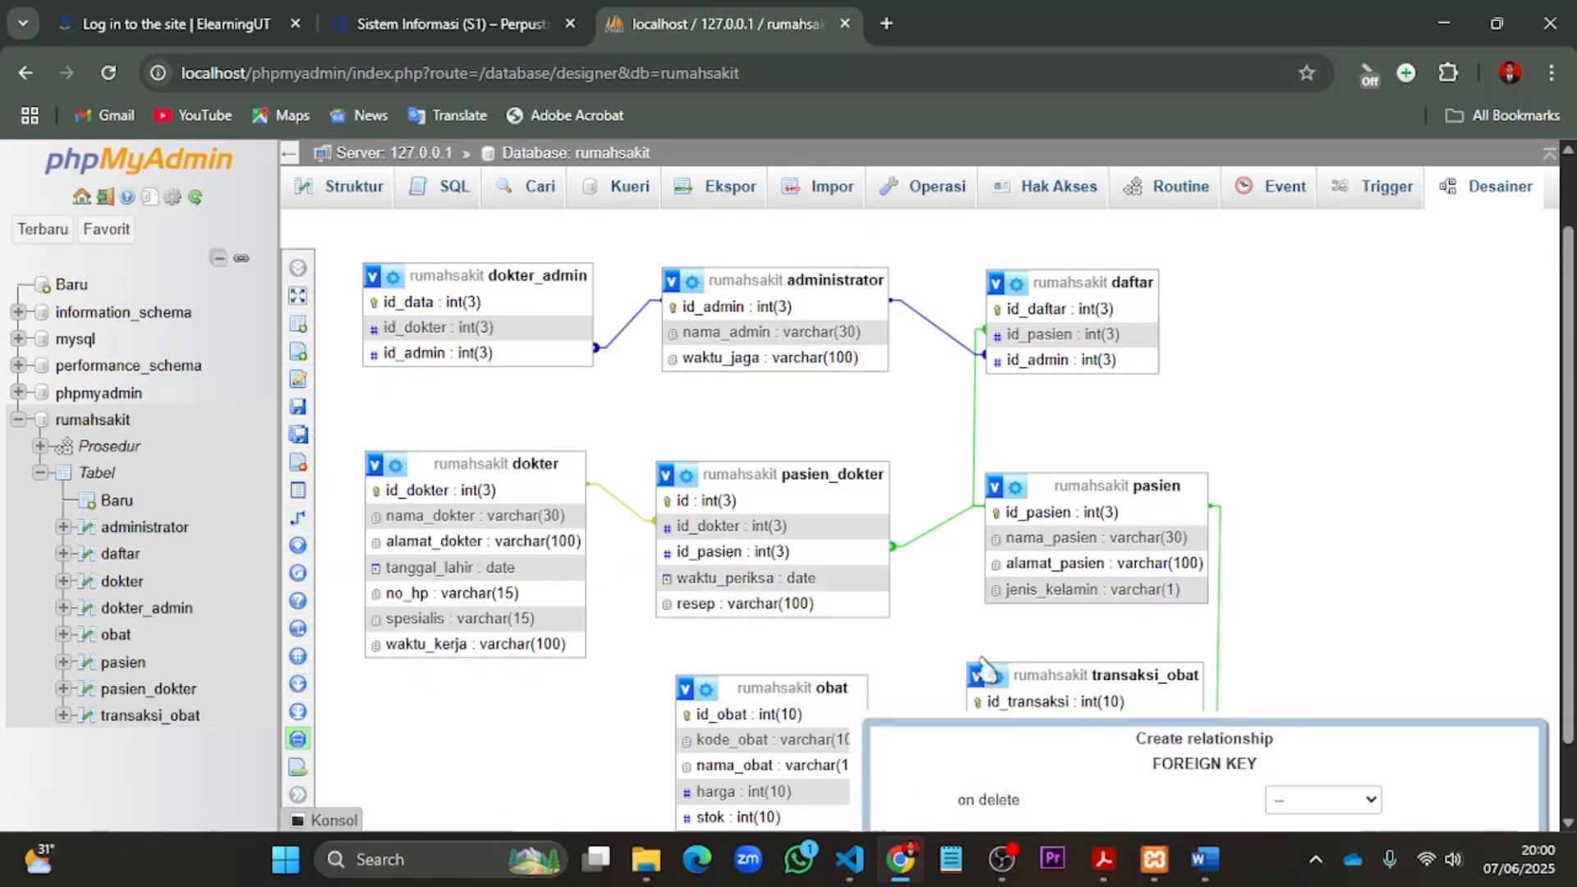
scroll(1027, 649, down, 1)
click(1379, 712)
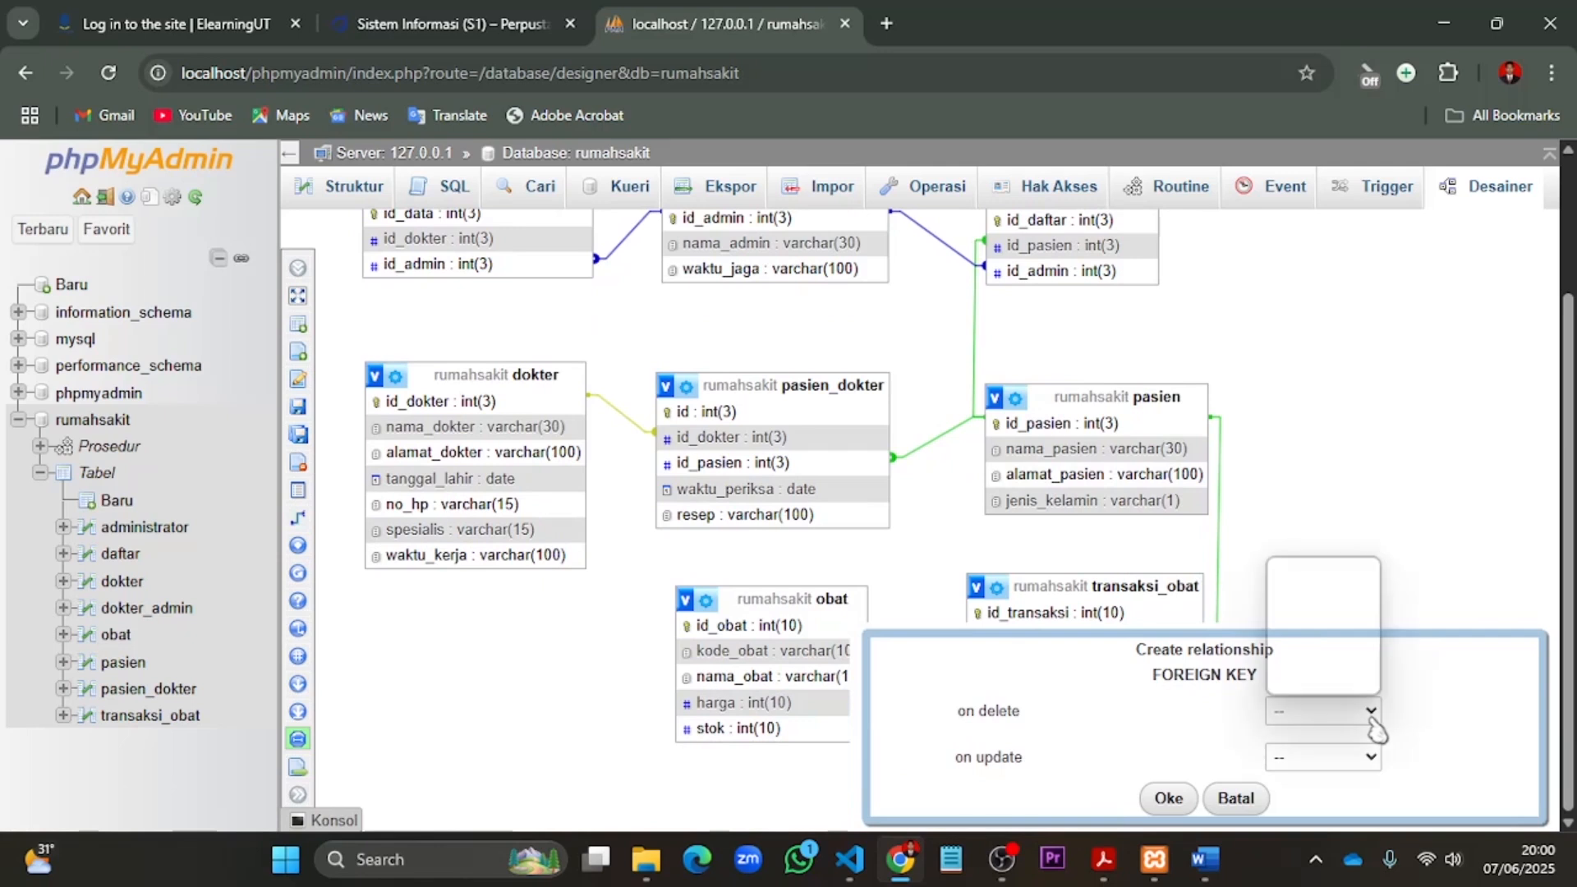
click(1313, 598)
click(1372, 758)
click(1319, 646)
click(1170, 799)
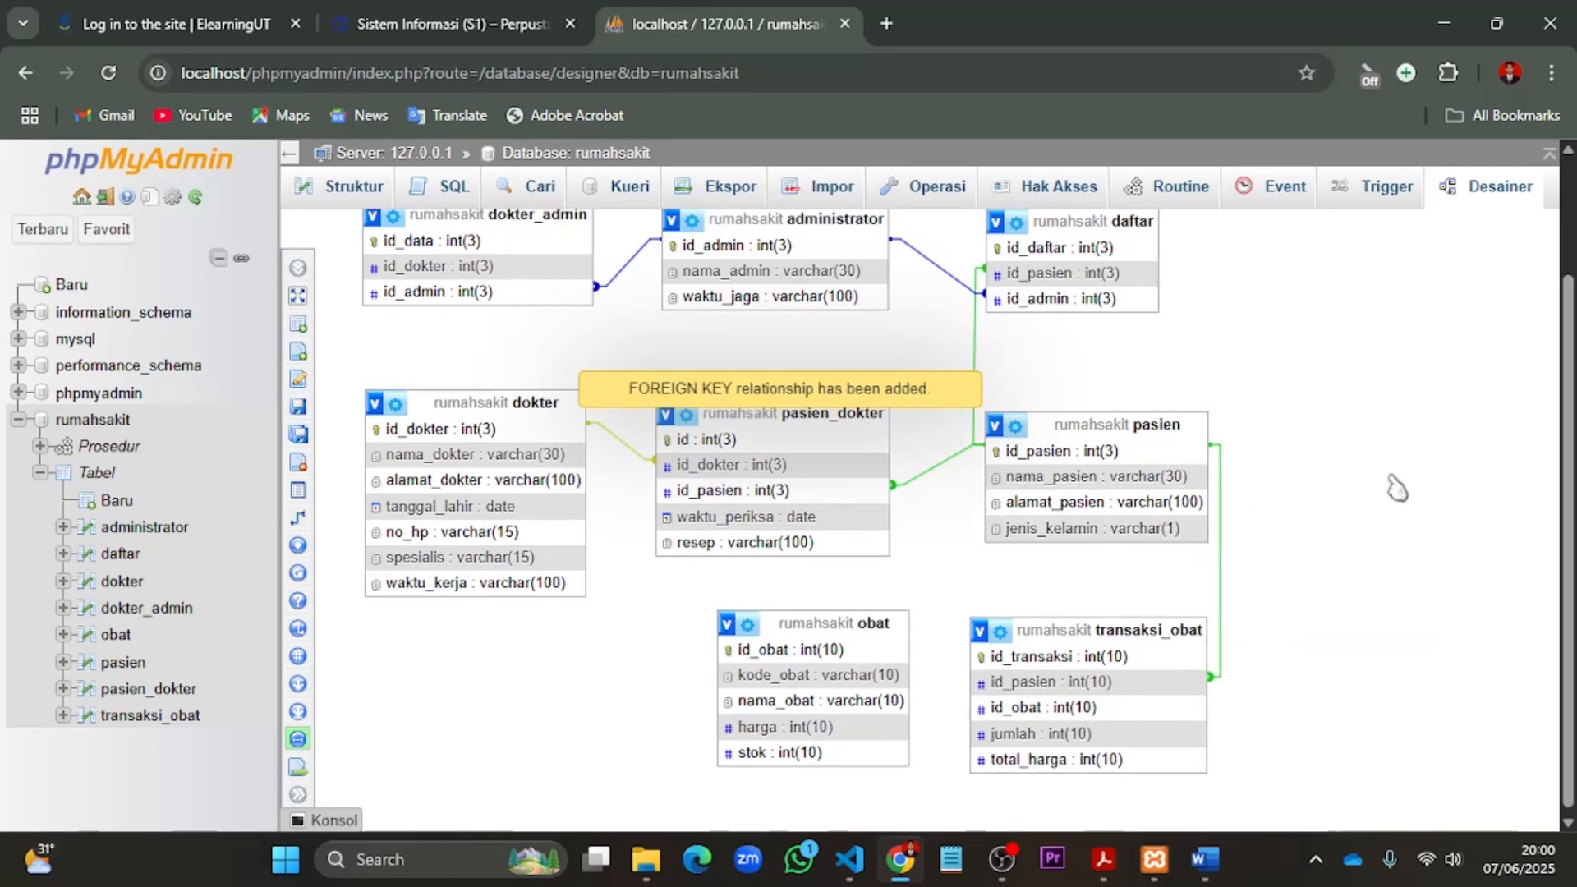
- Reload the designer page and check the link between obat and transaksi_obat in the diagram
click(107, 72)
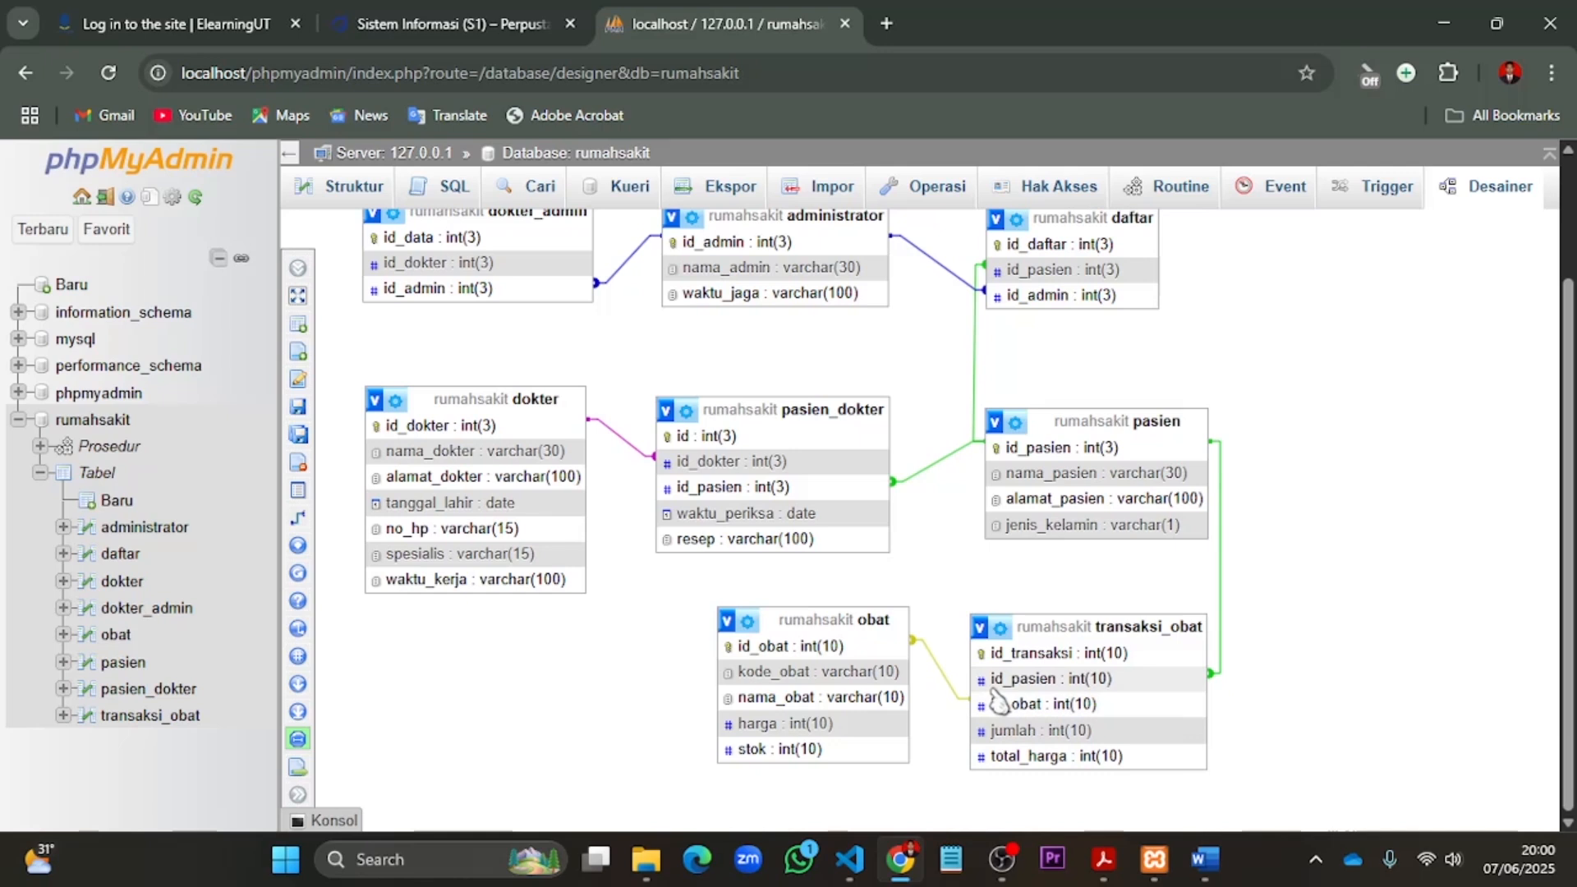
mouse_move(319, 493)
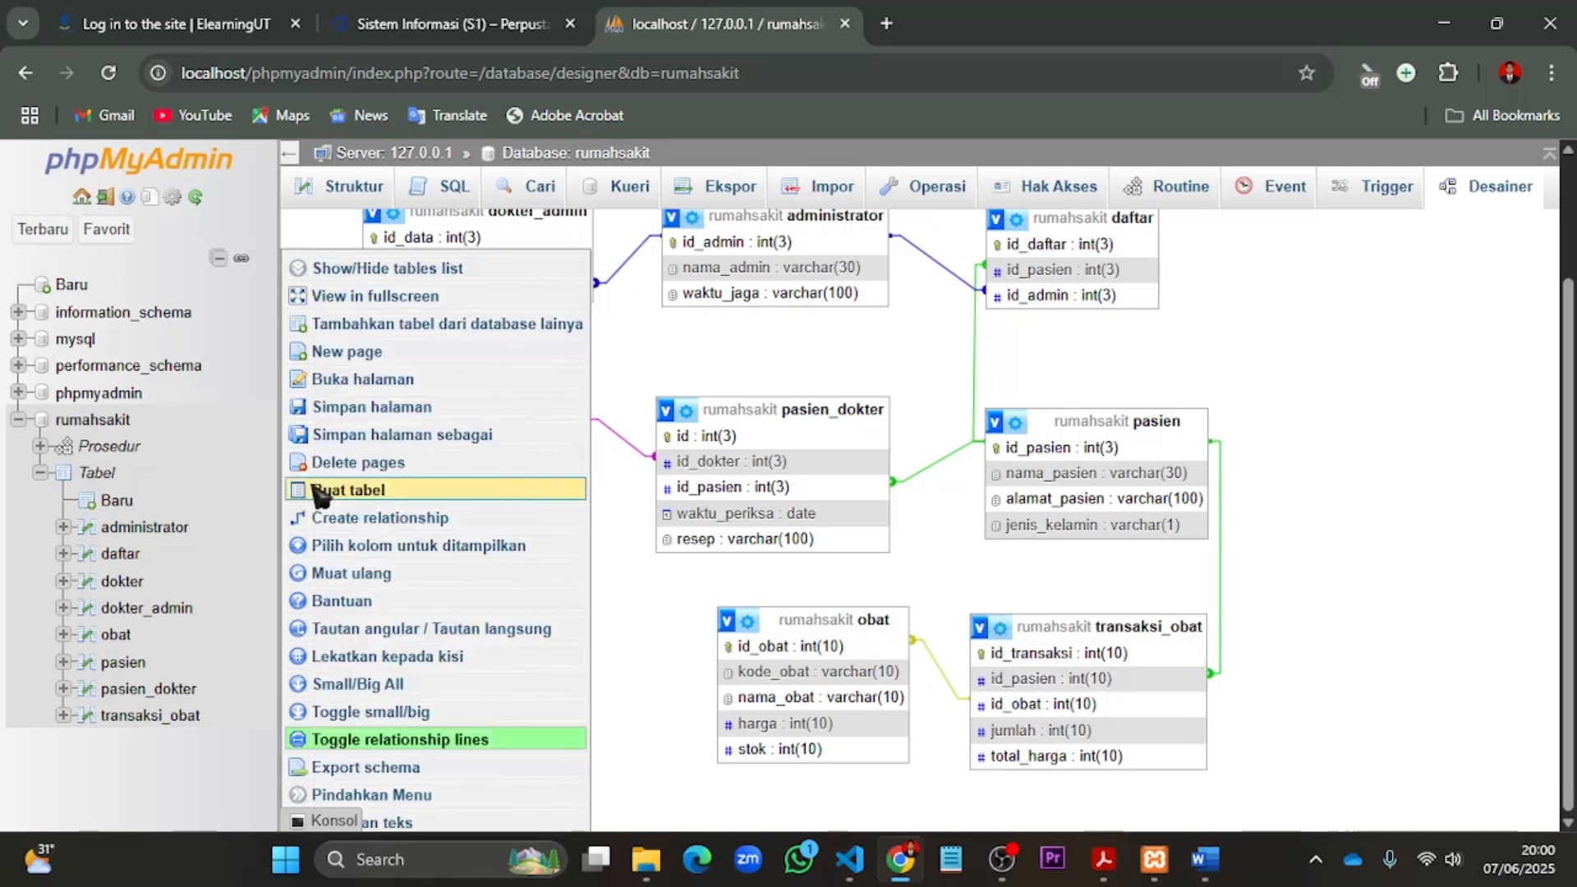
scroll(337, 411, up, 1)
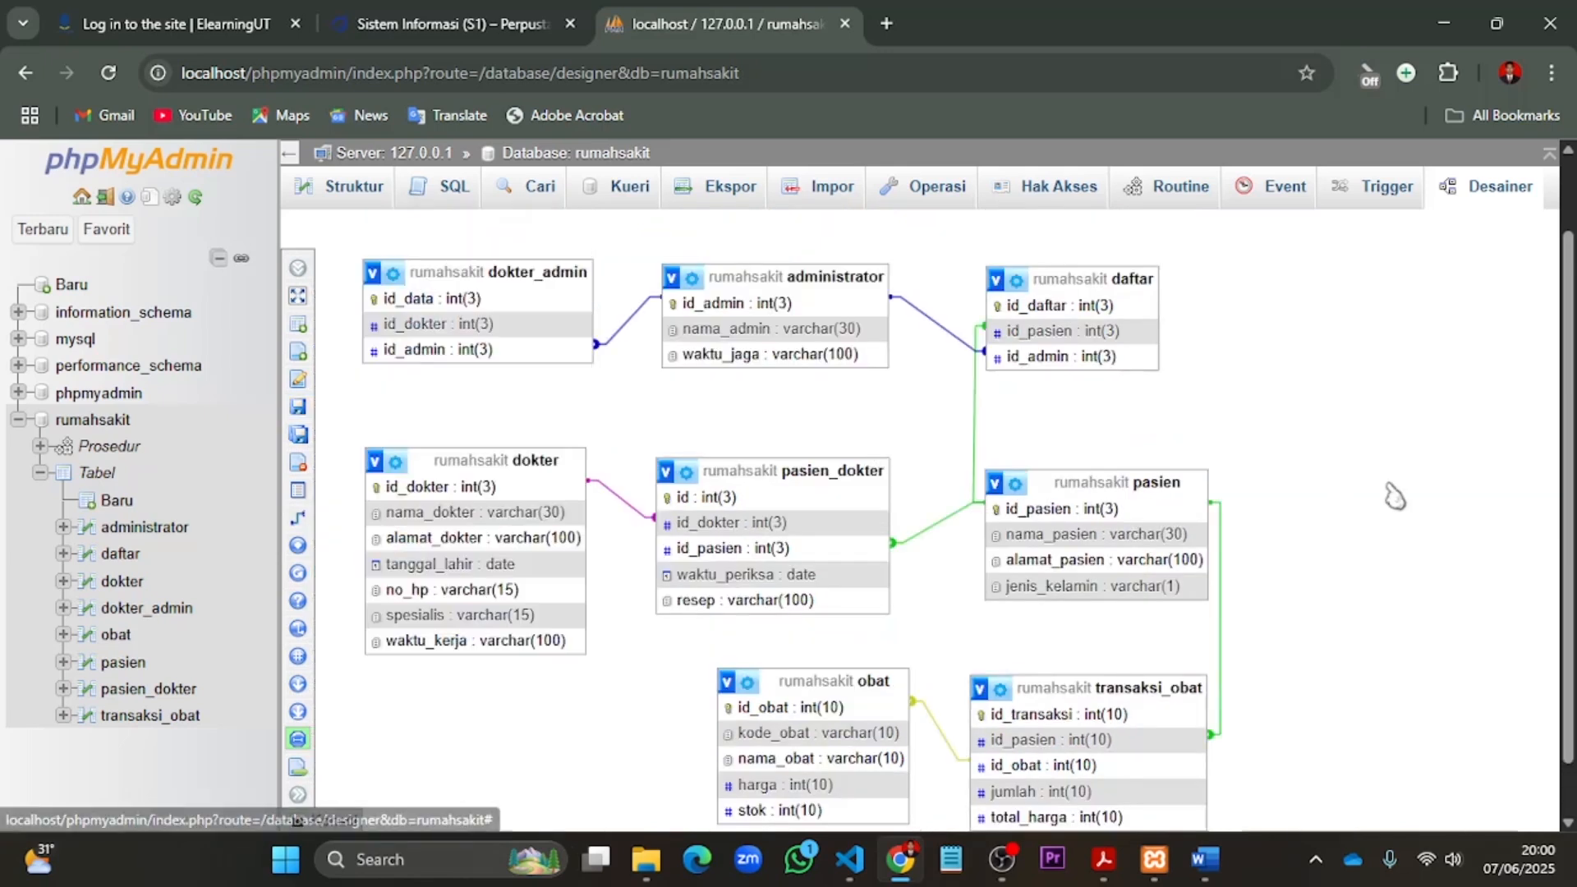
scroll(1360, 497, down, 1)
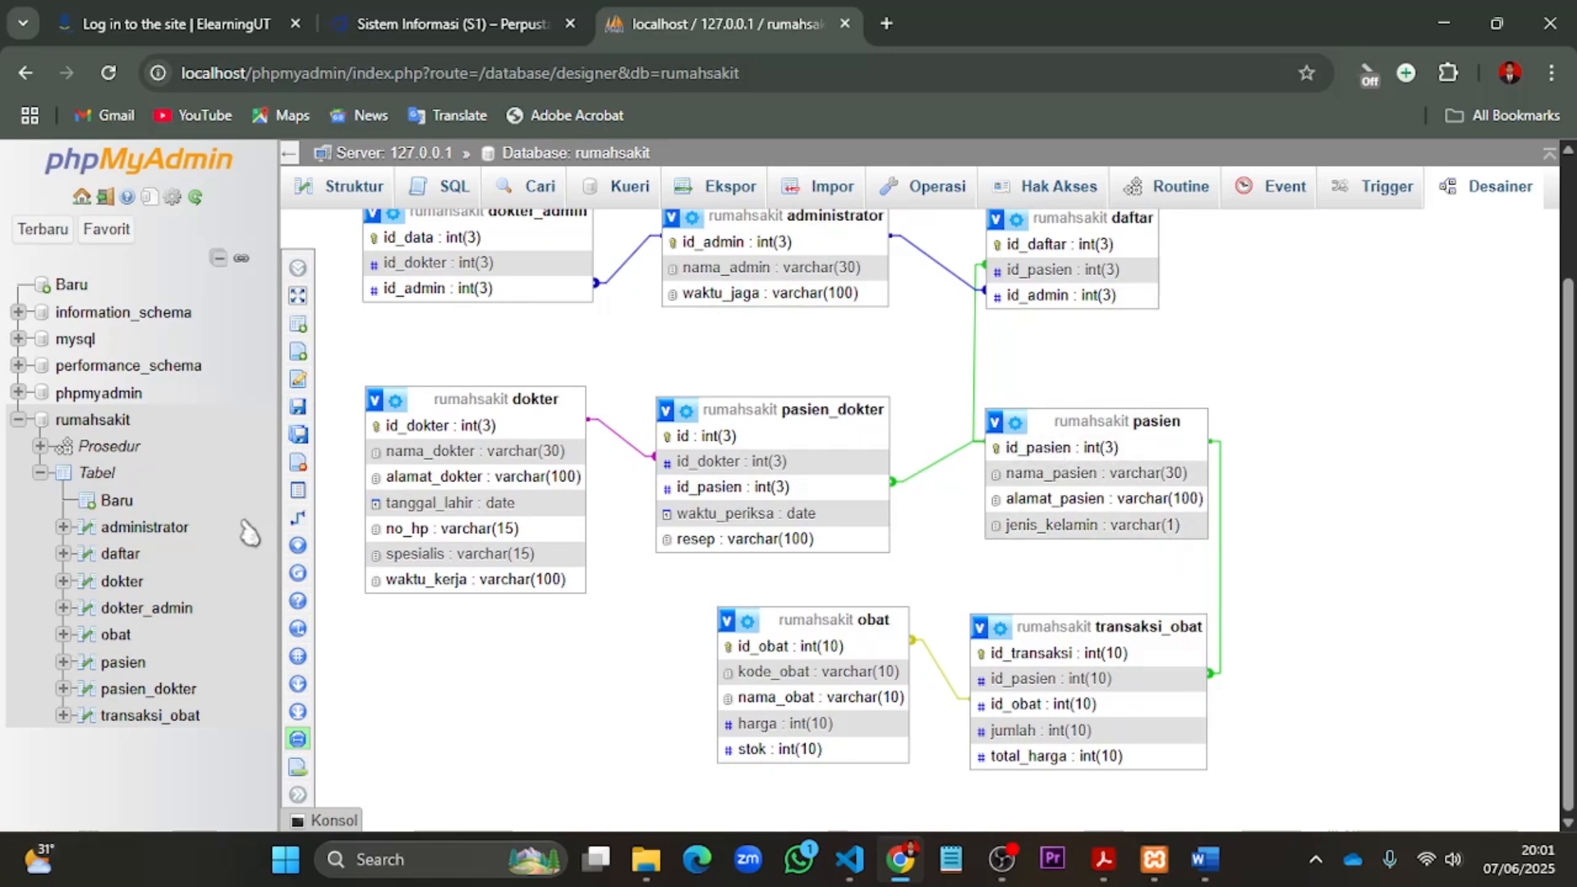
- Open the triggers of the rumahsakit database and start a new trigger named tanggal_jual
click(95, 422)
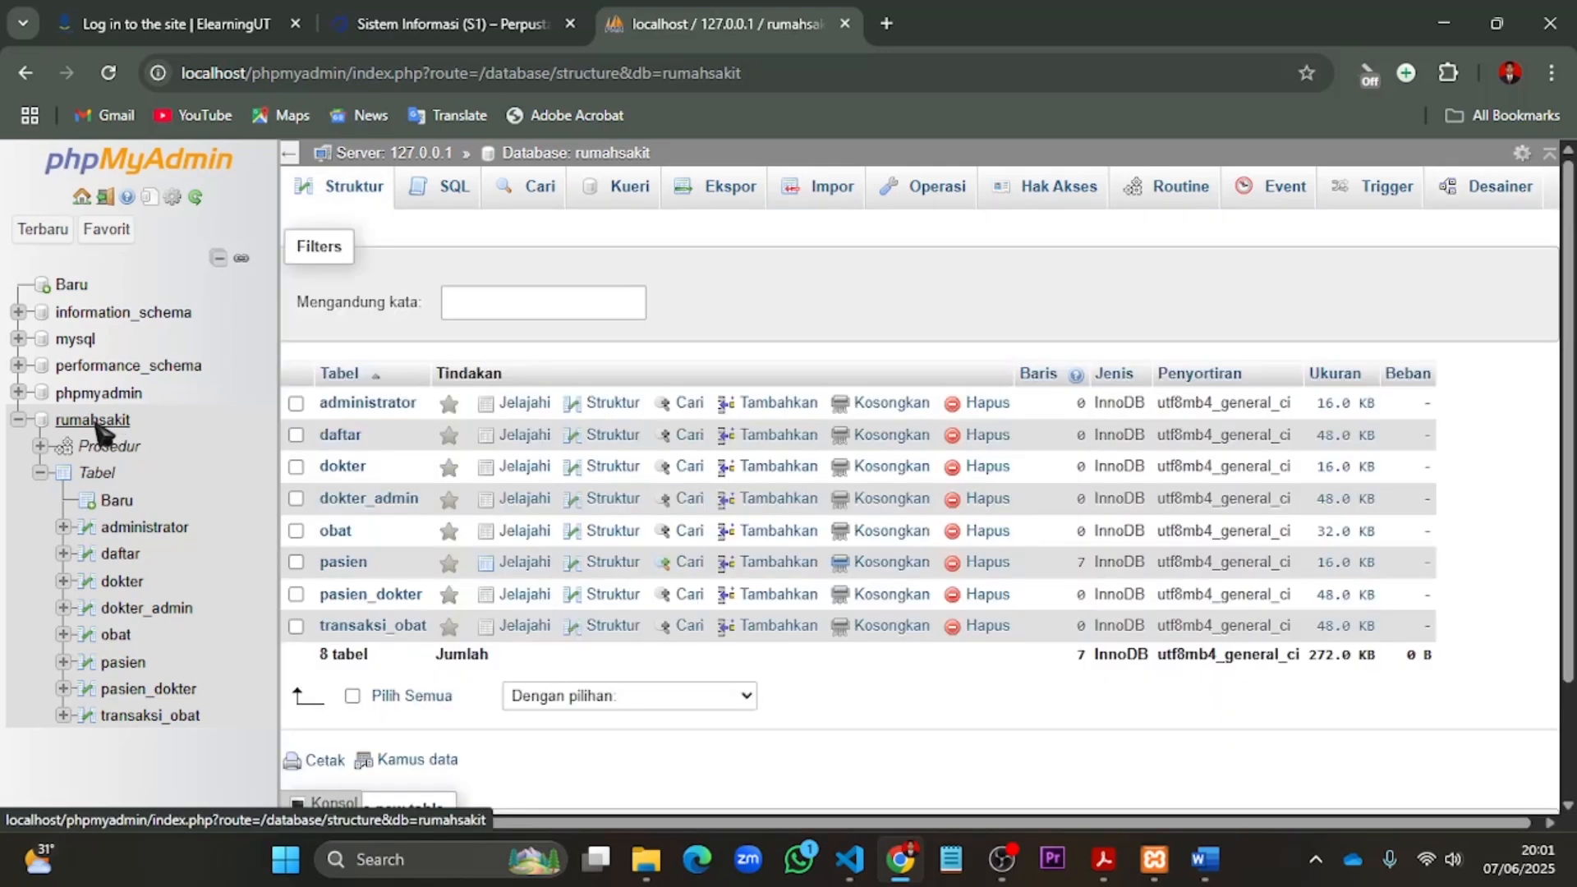
click(1372, 187)
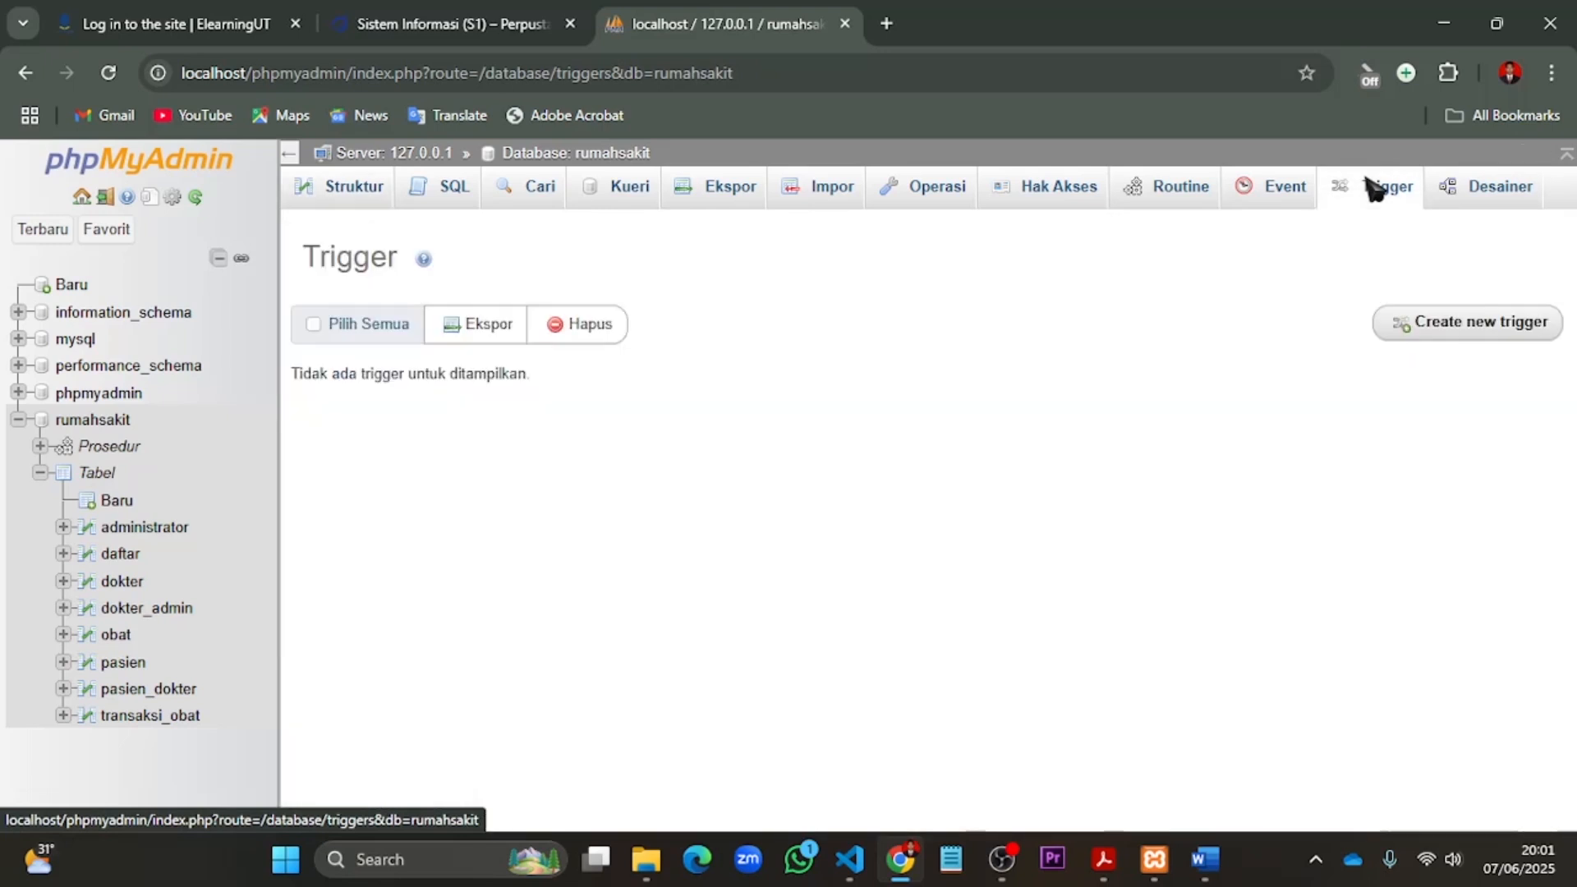
click(1442, 345)
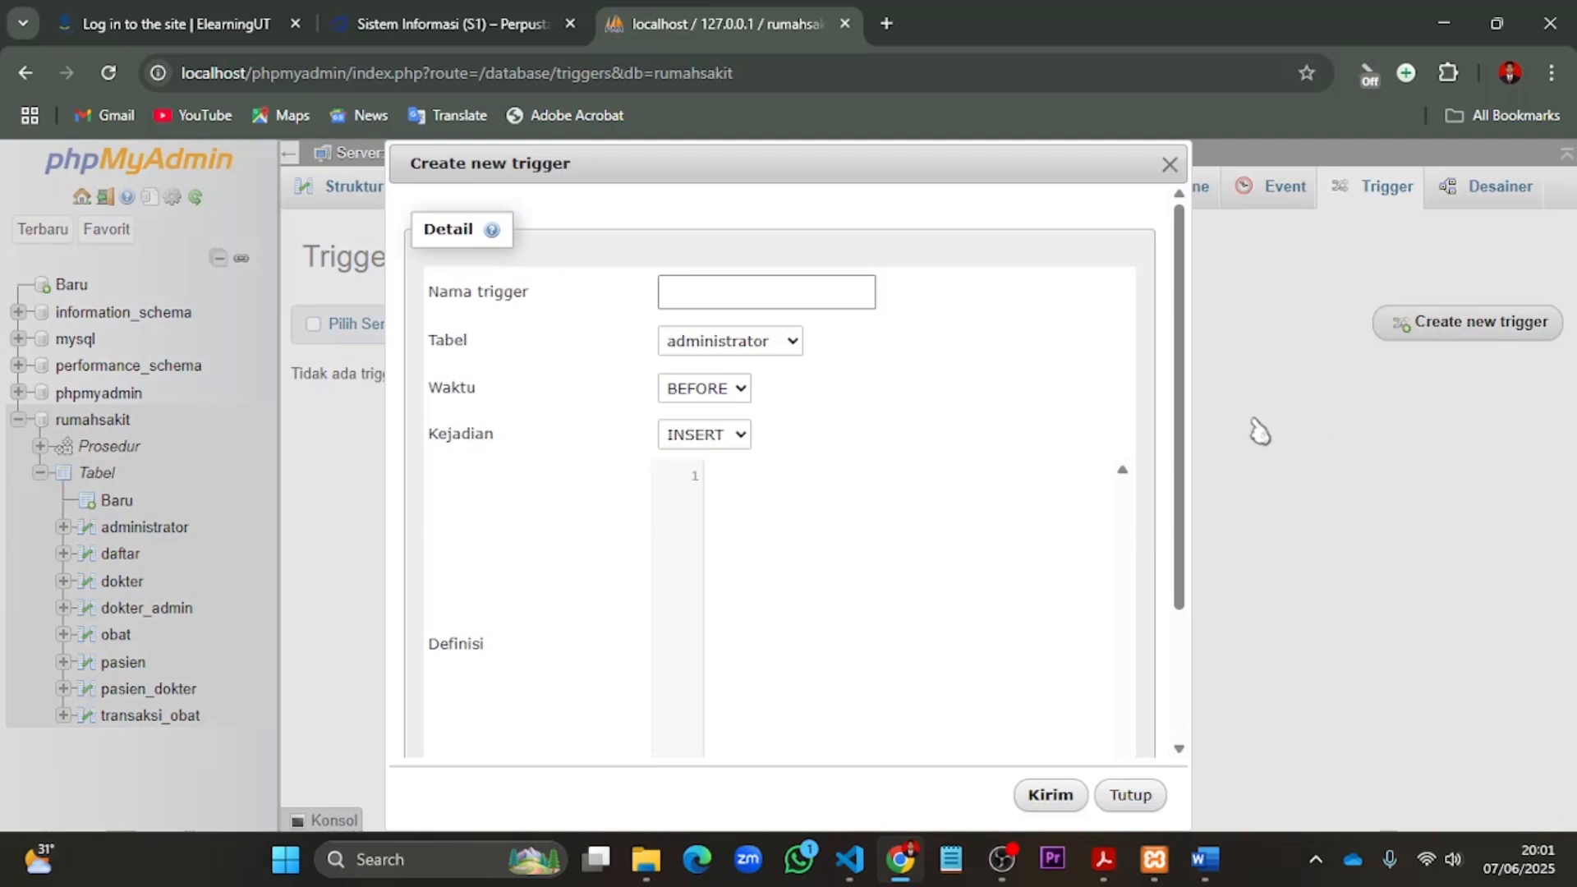
click(792, 307)
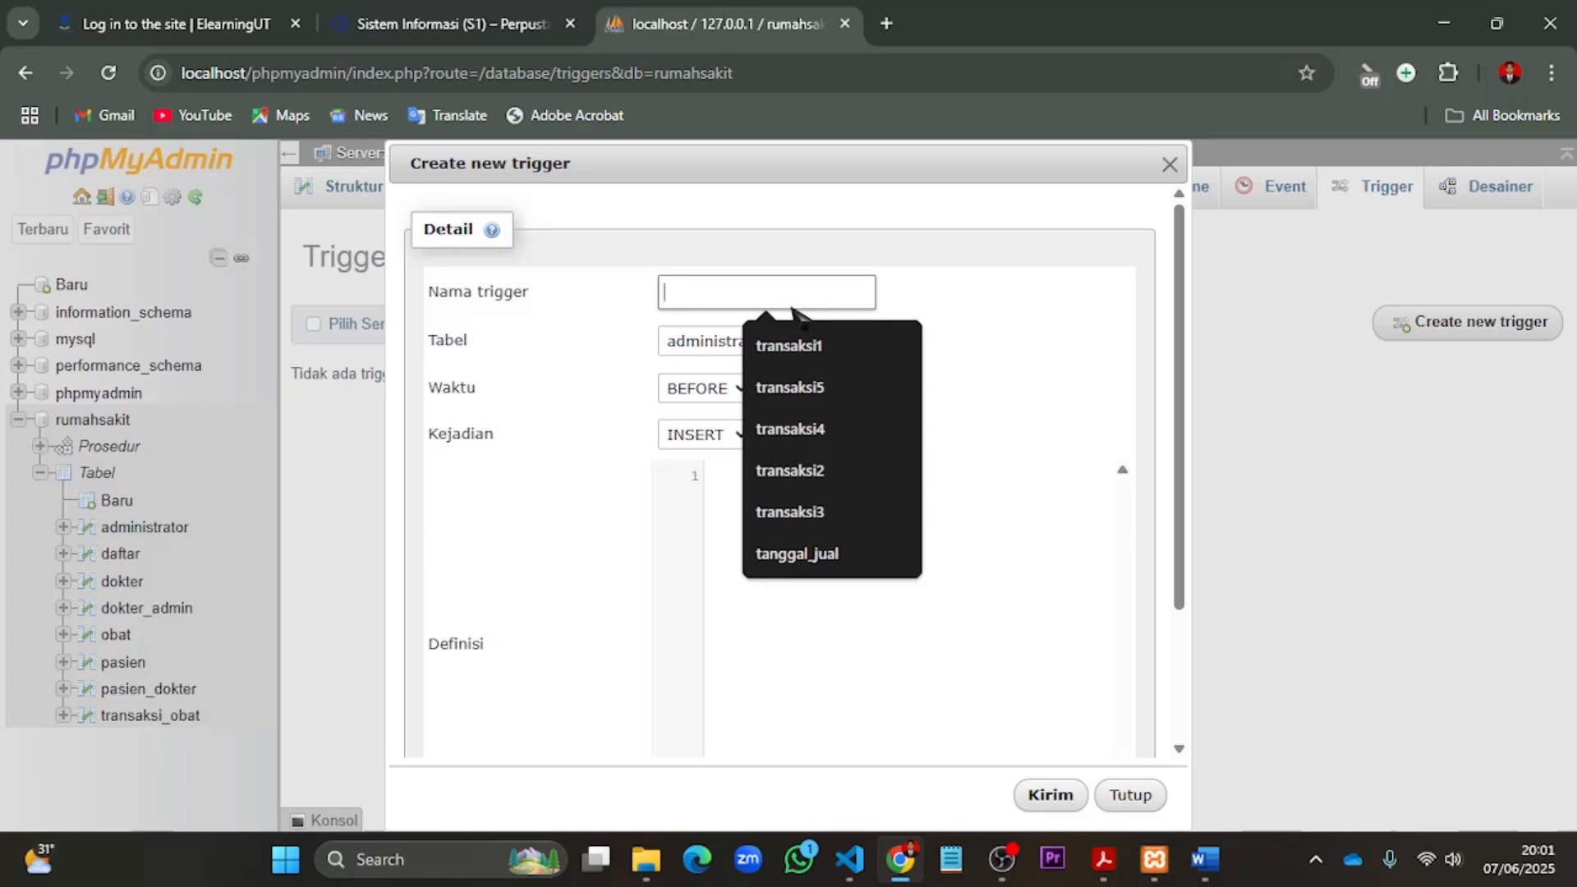
text(tanggal_jual)
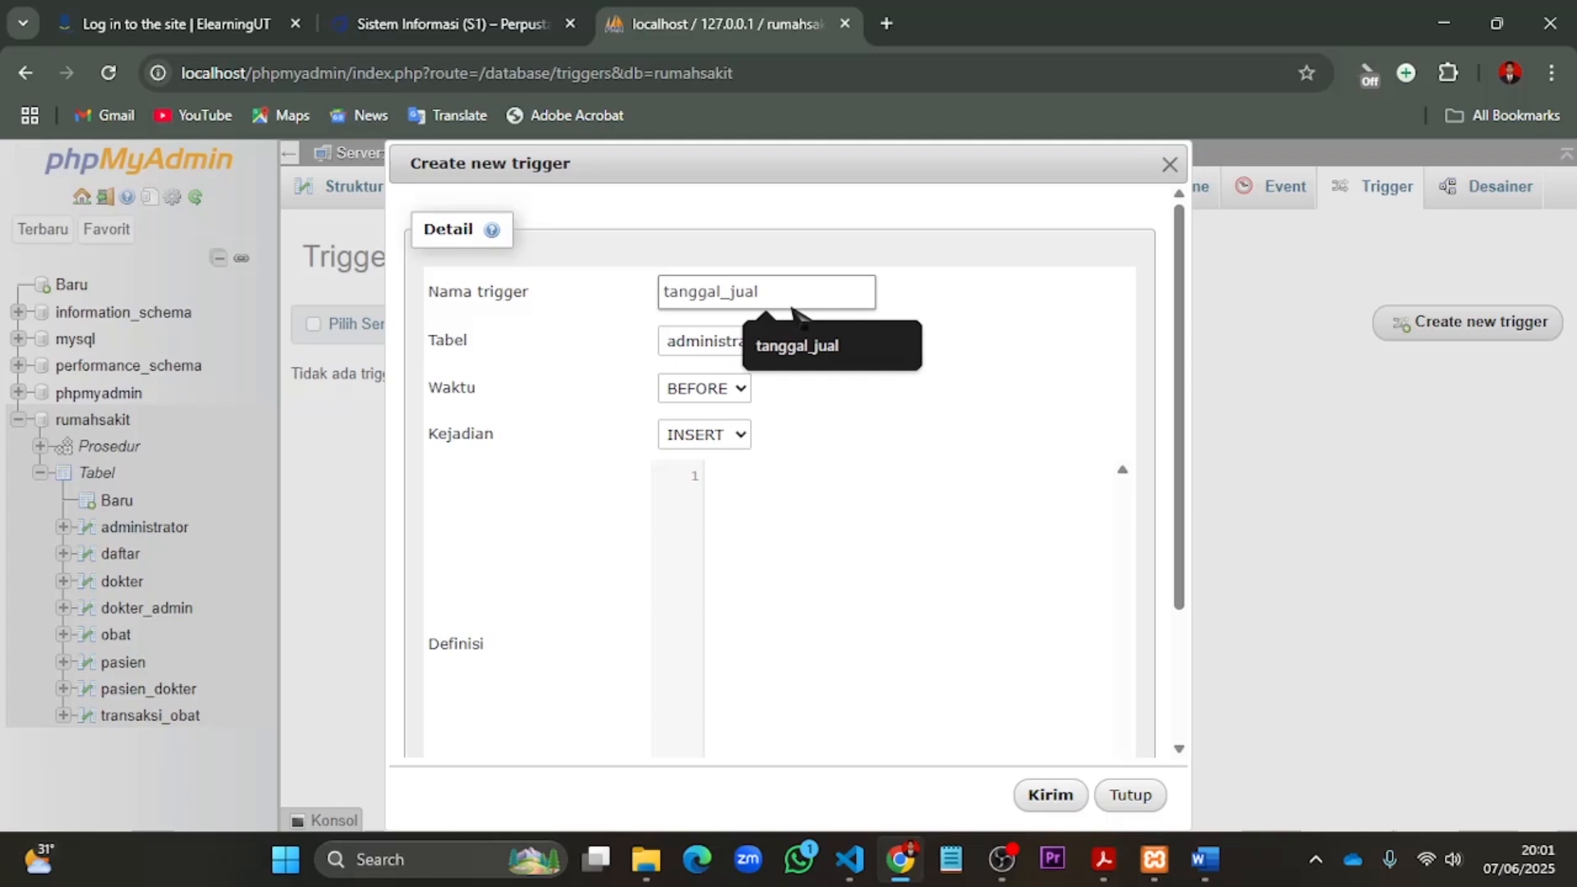
click(821, 361)
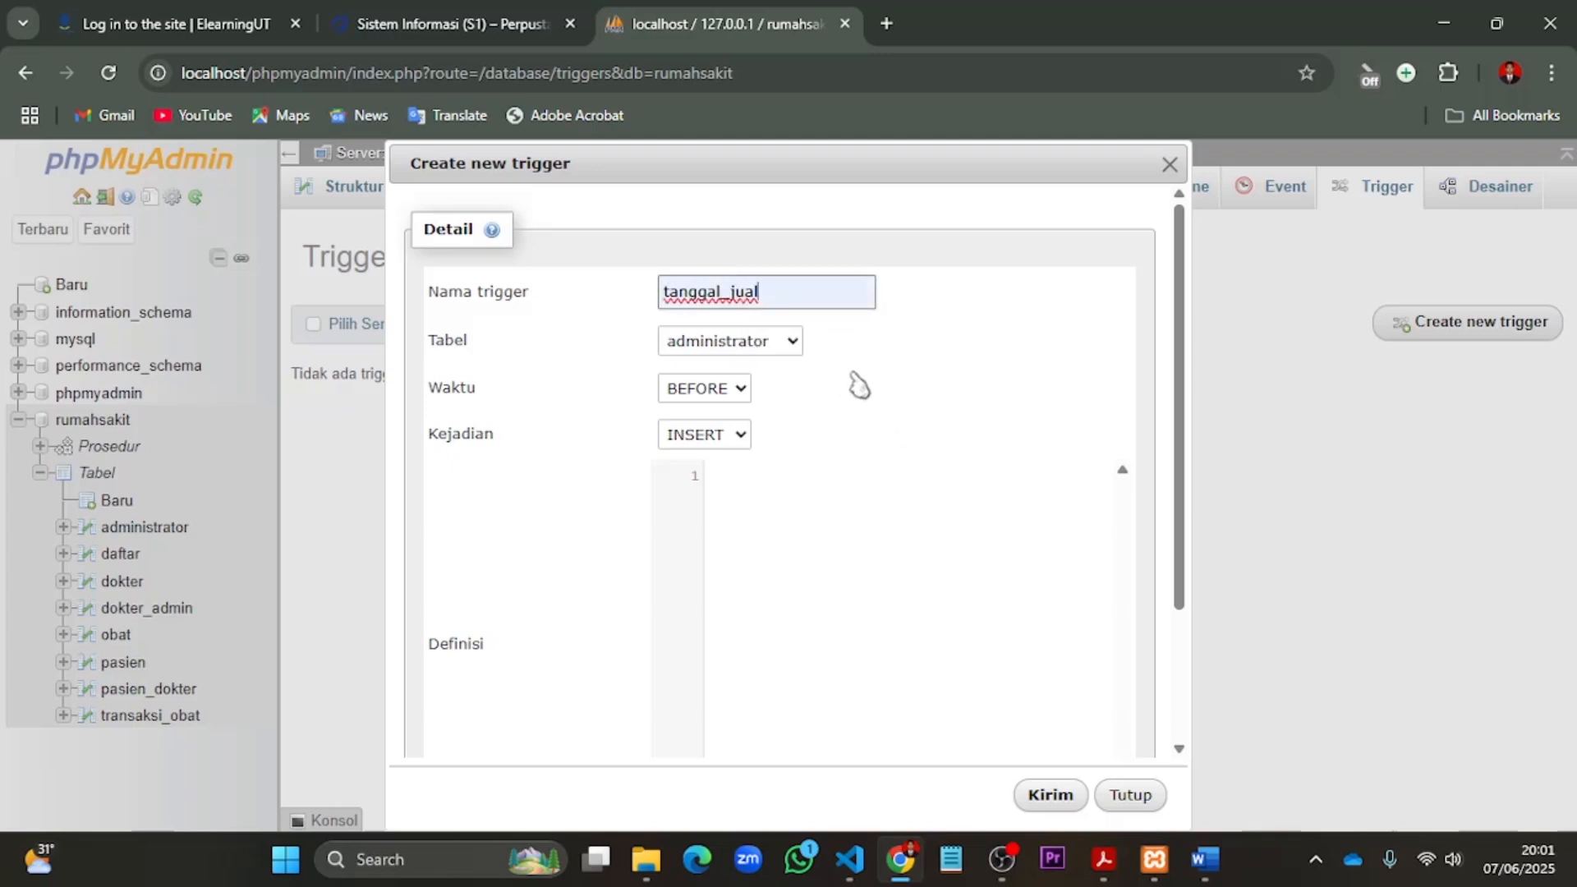
- Assign the trigger to the transaksi_obat table and set its time to AFTER
click(793, 346)
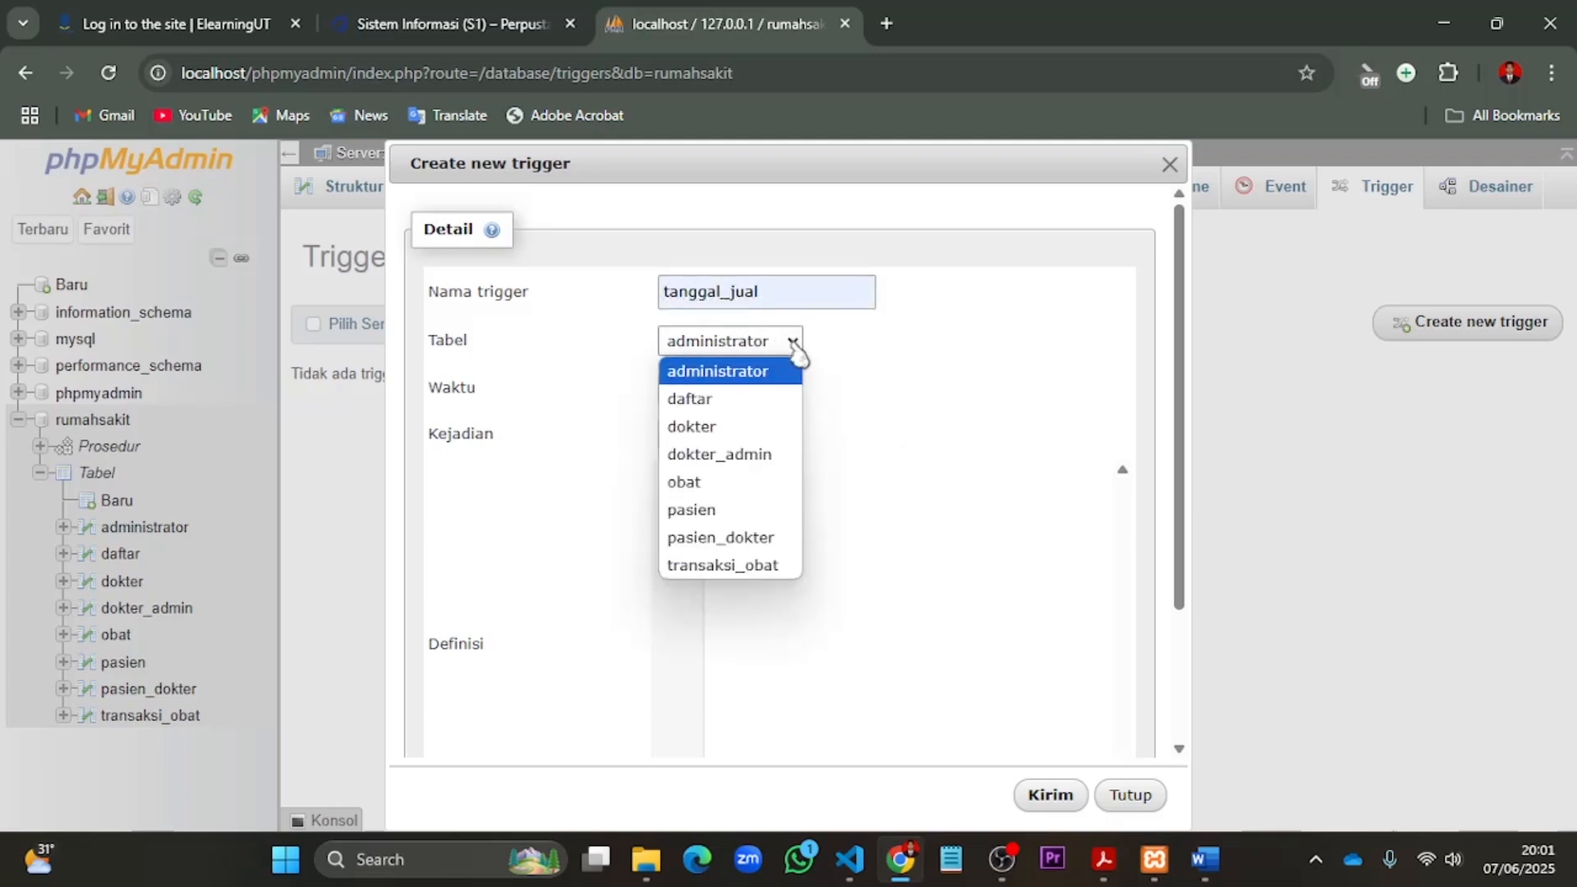
click(766, 565)
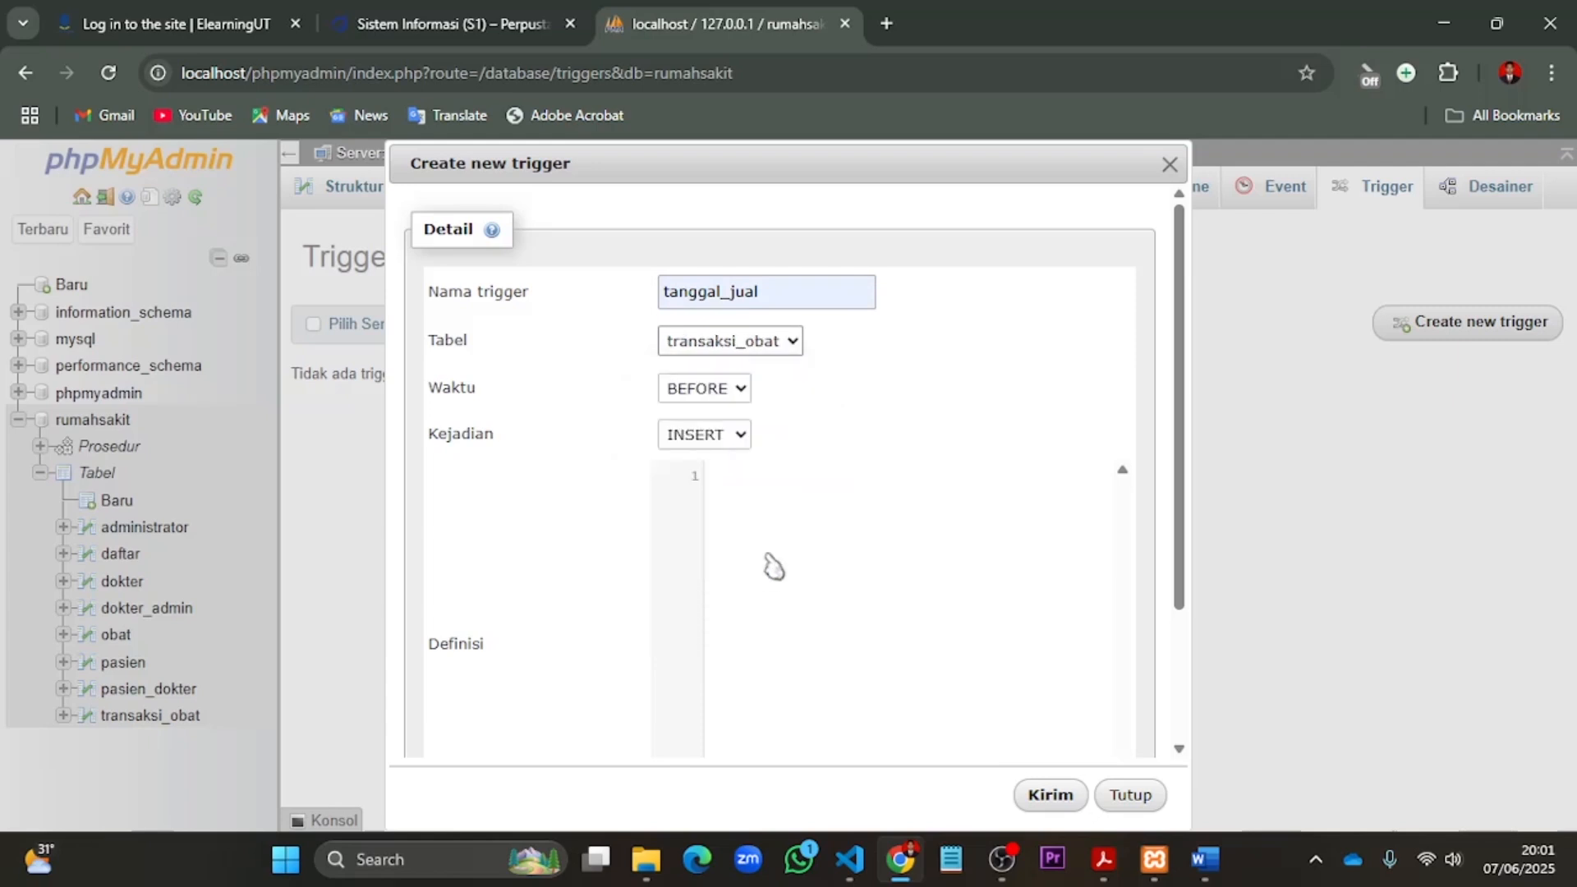
click(743, 391)
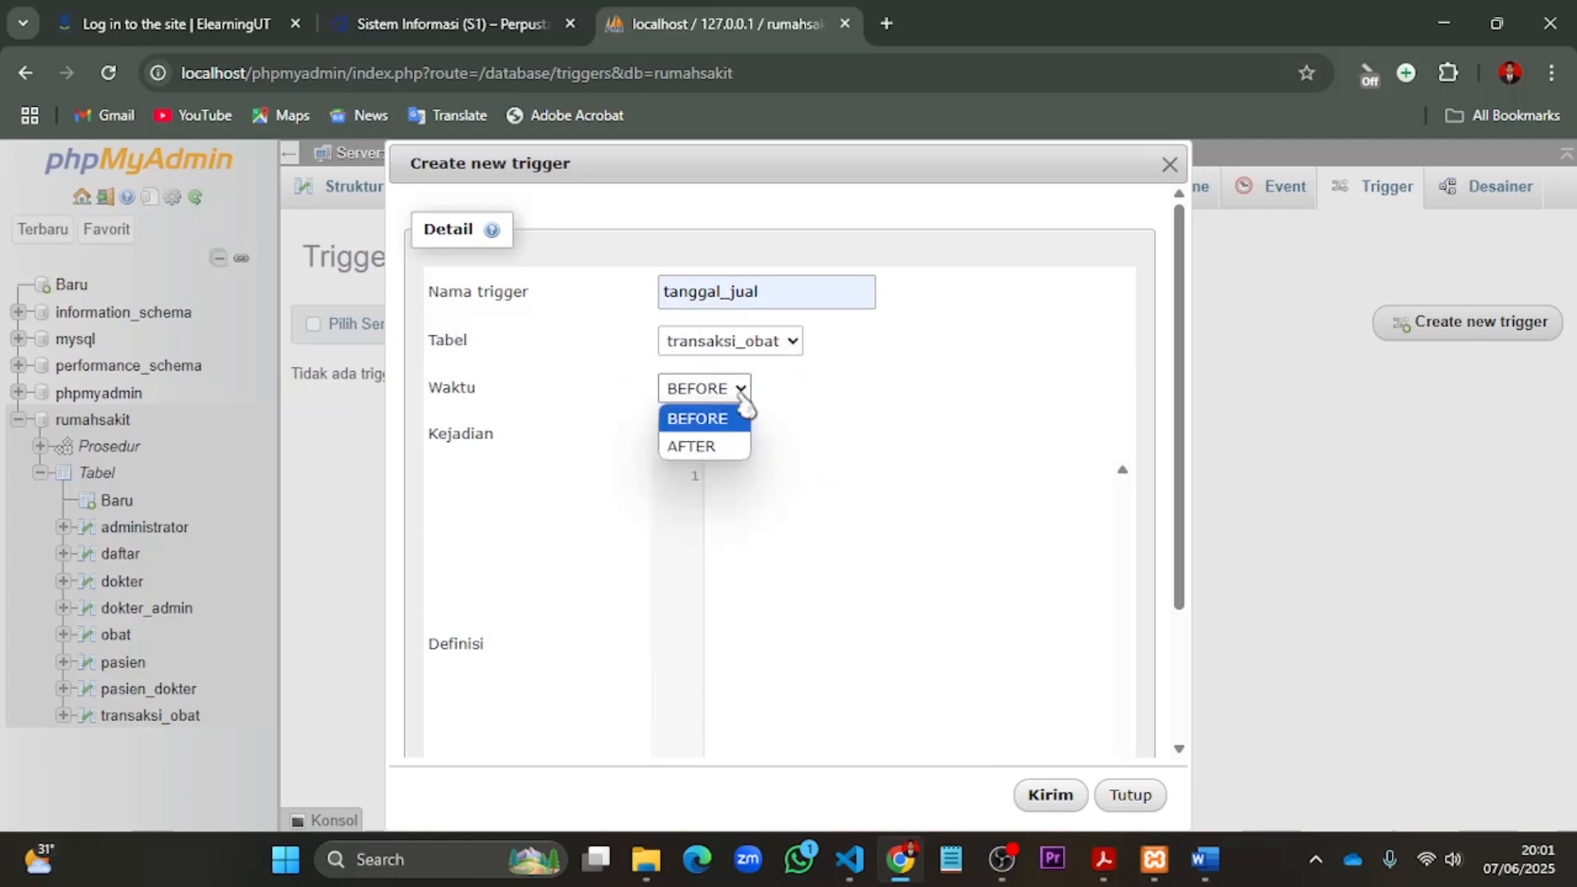
click(707, 454)
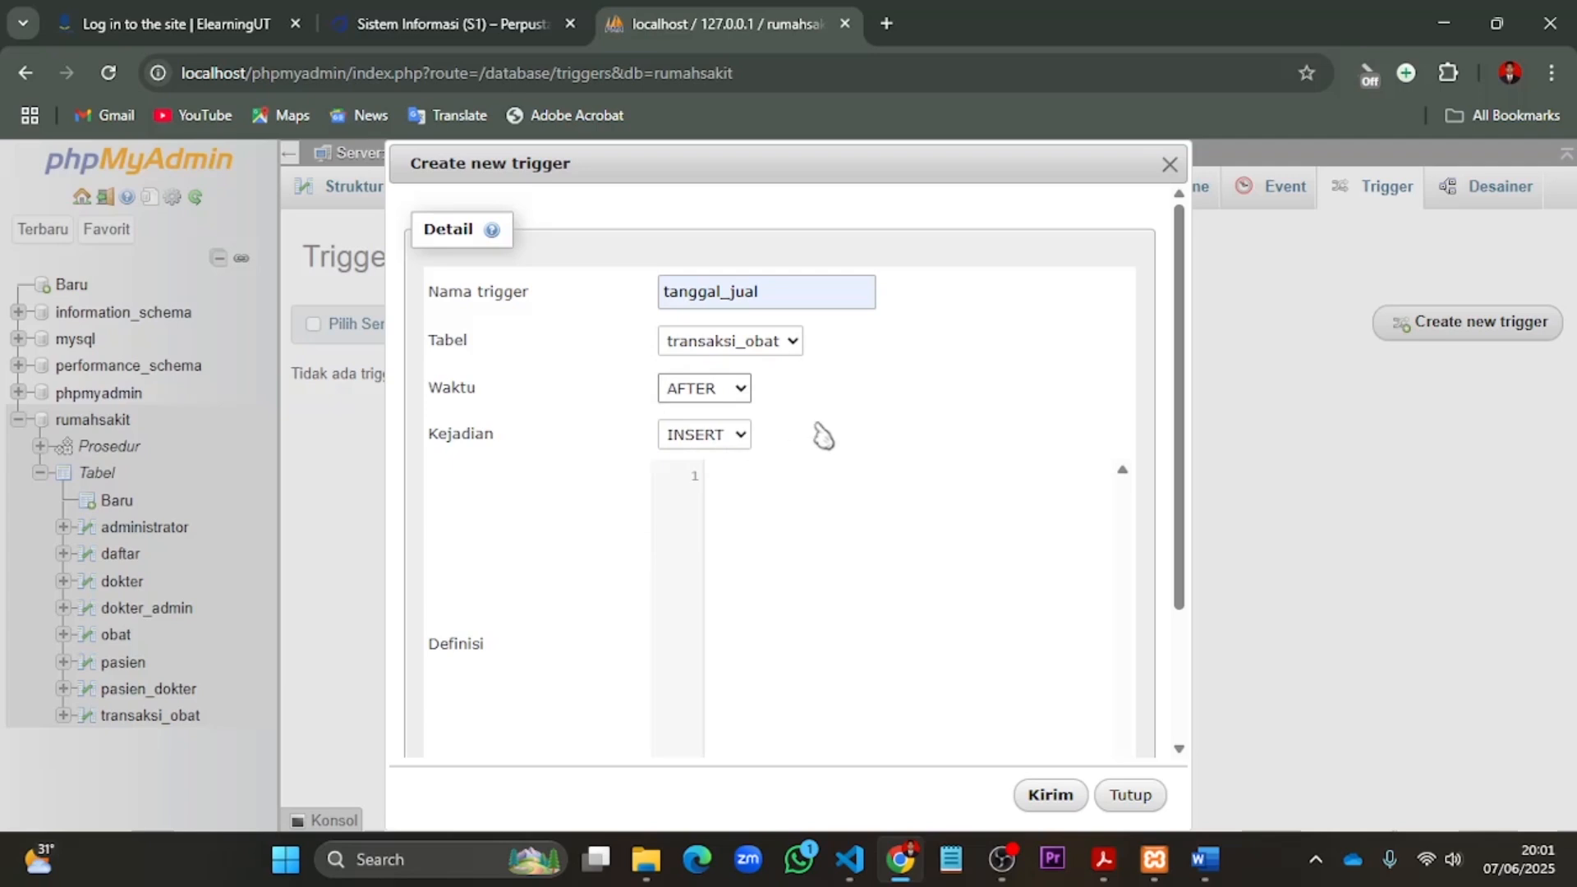
- Copy the UPDATE obat stock statement from Tabel1dan2.txt in Visual Studio Code and paste it into the trigger's definition
scroll(820, 433, down, 3)
click(785, 358)
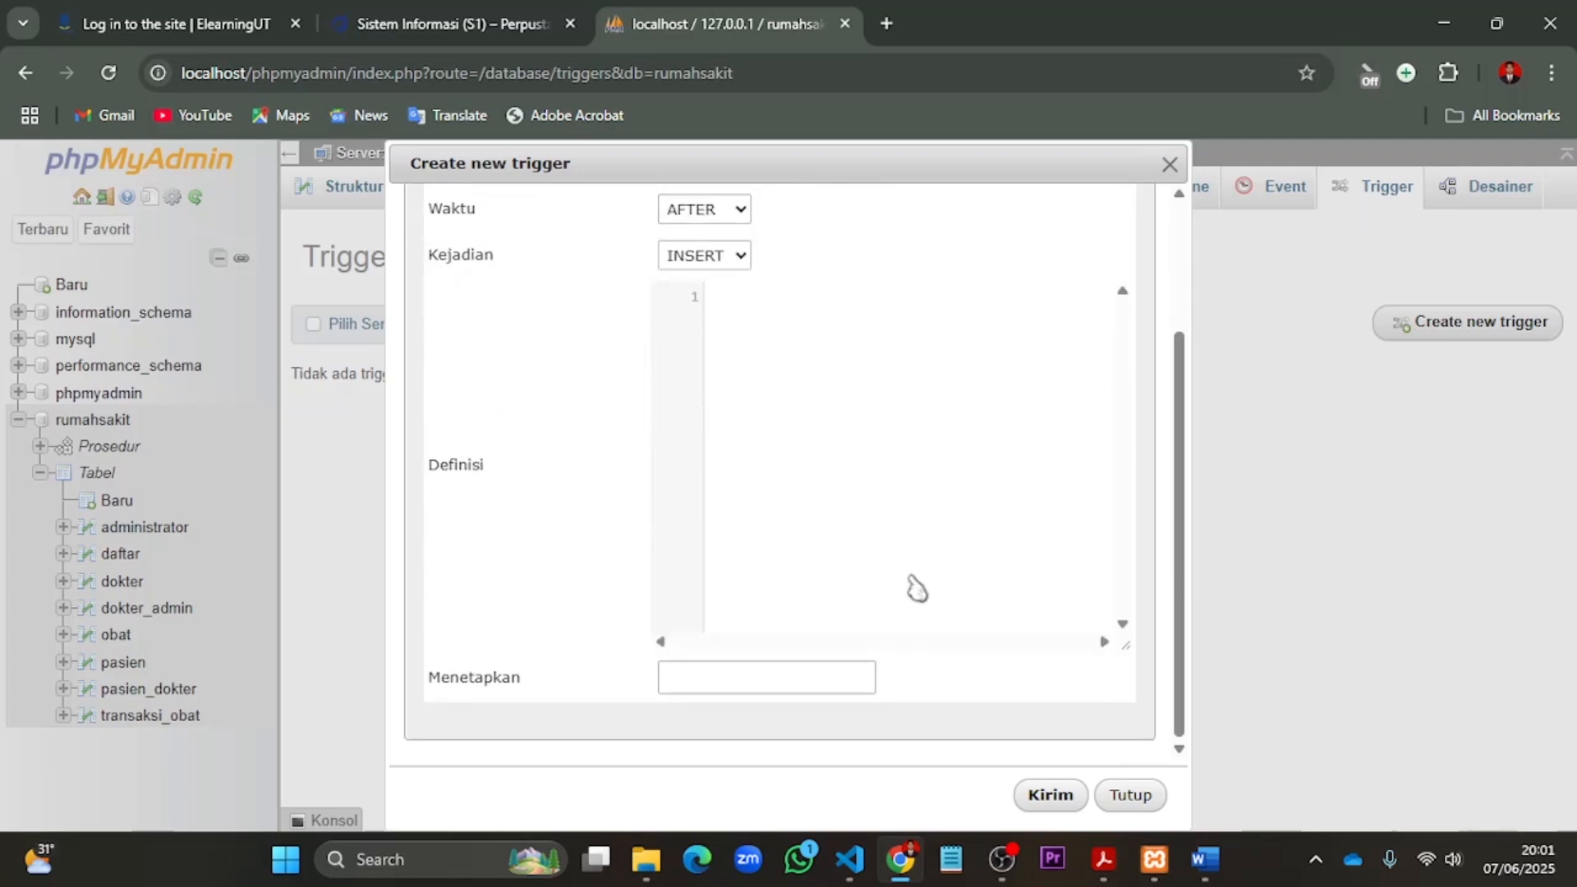
click(849, 859)
click(928, 538)
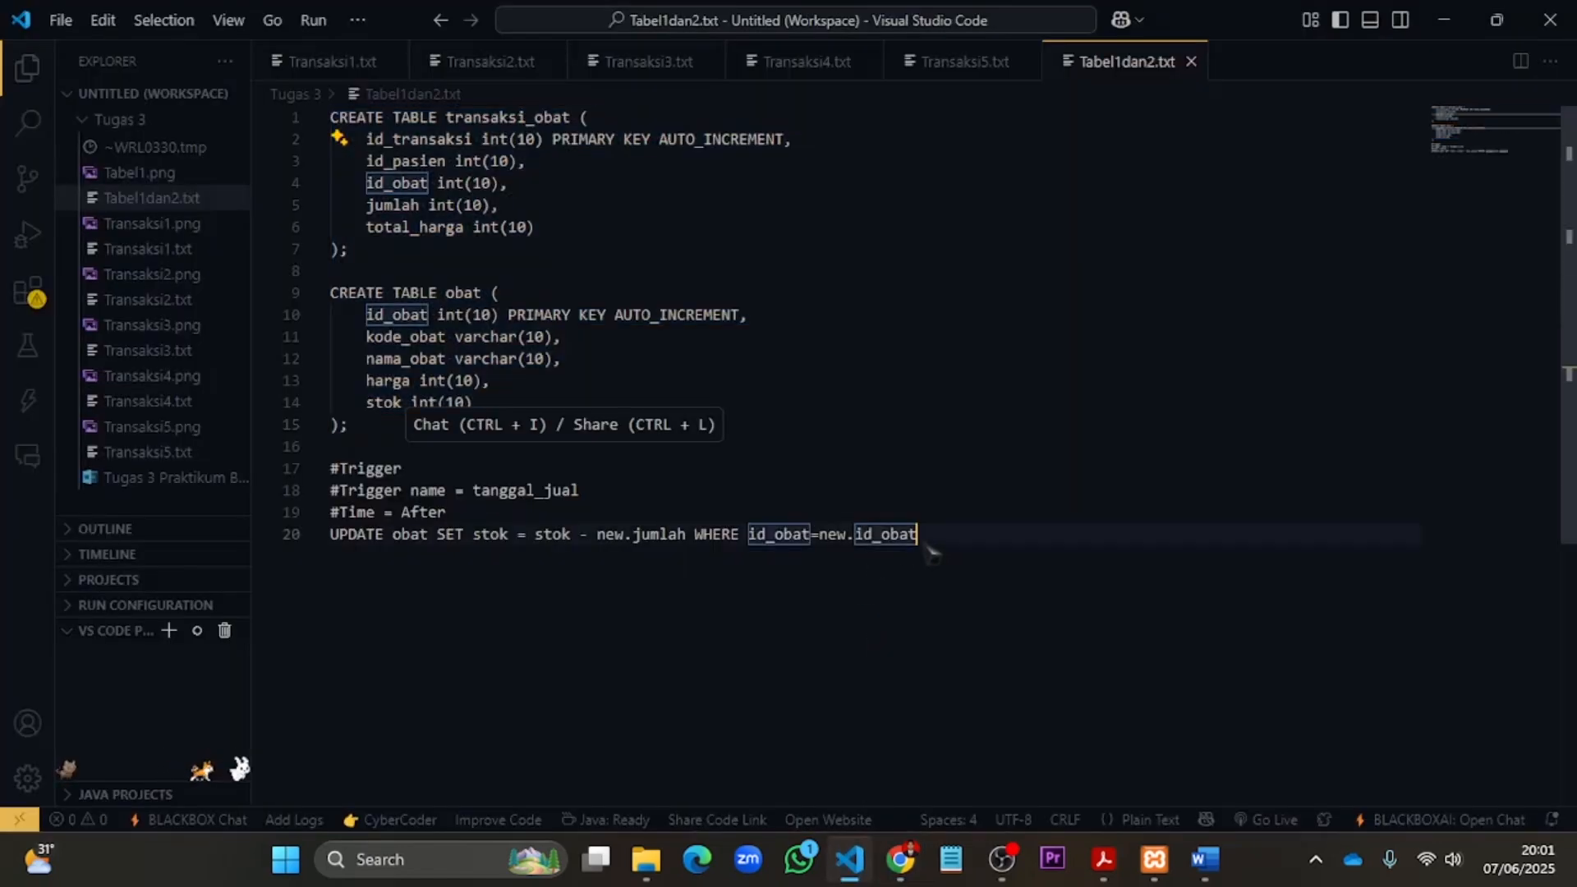
shift+click(329, 534)
key(ctrl+c)
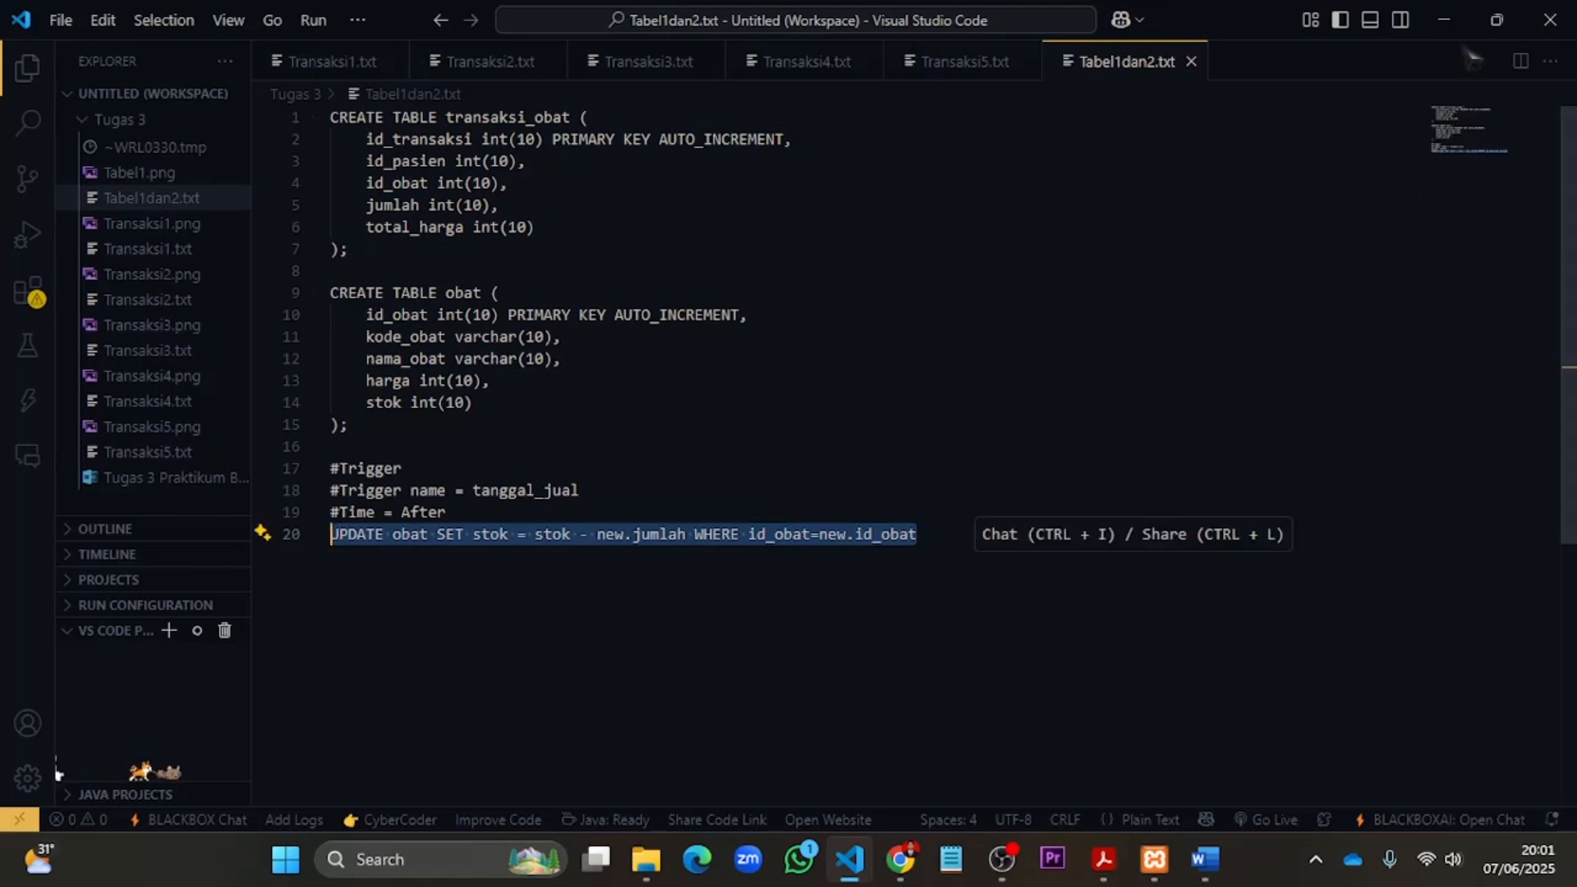
click(1448, 20)
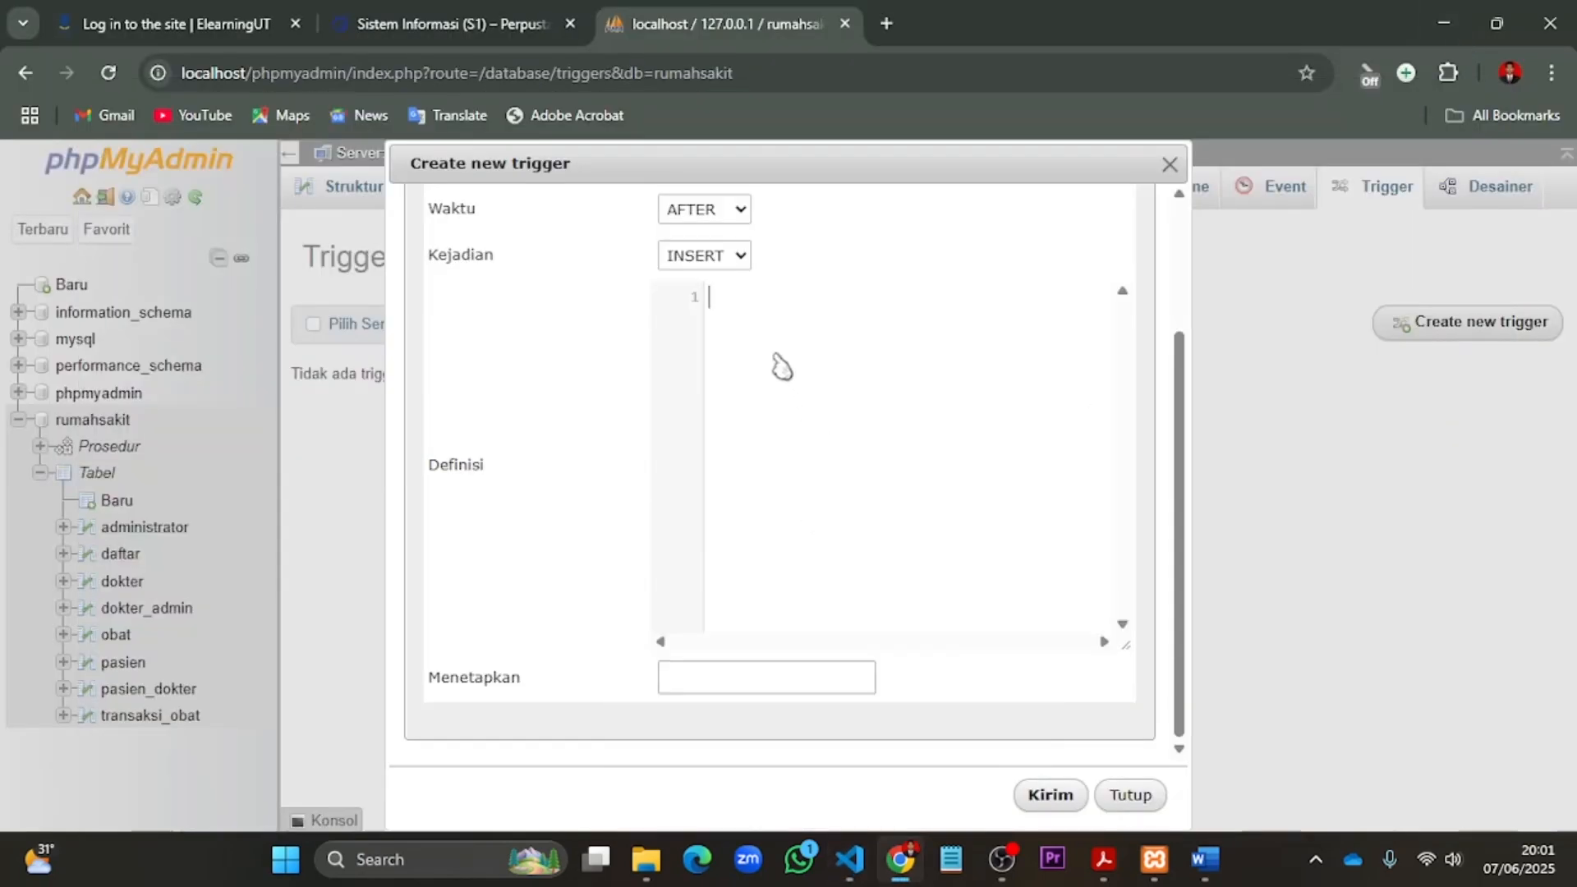
scroll(778, 363, up, 2)
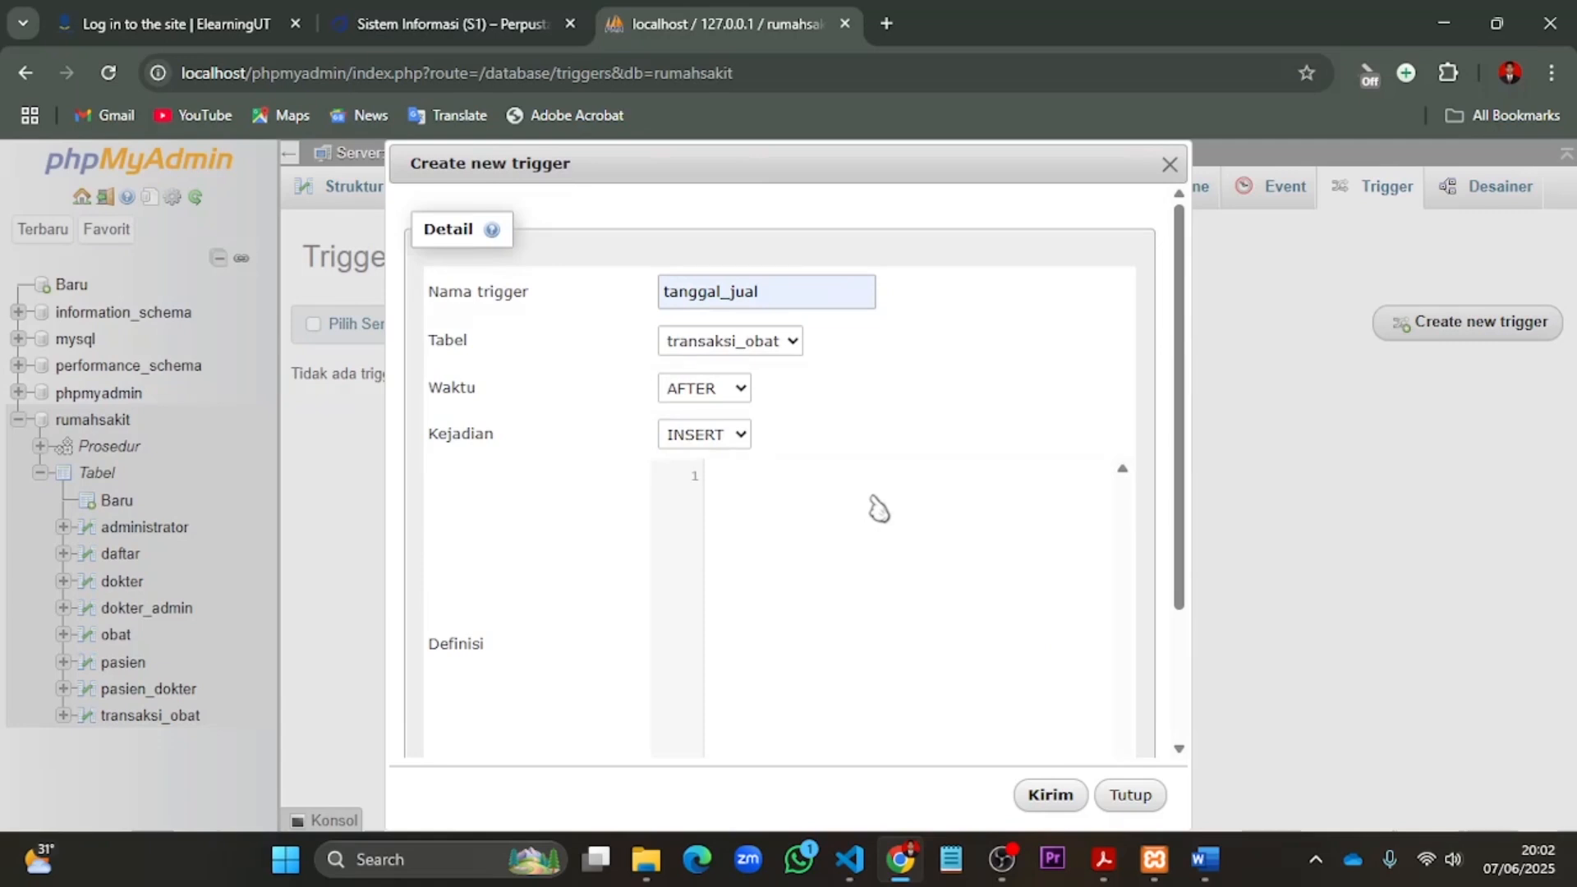
click(878, 509)
key(ctrl+v)
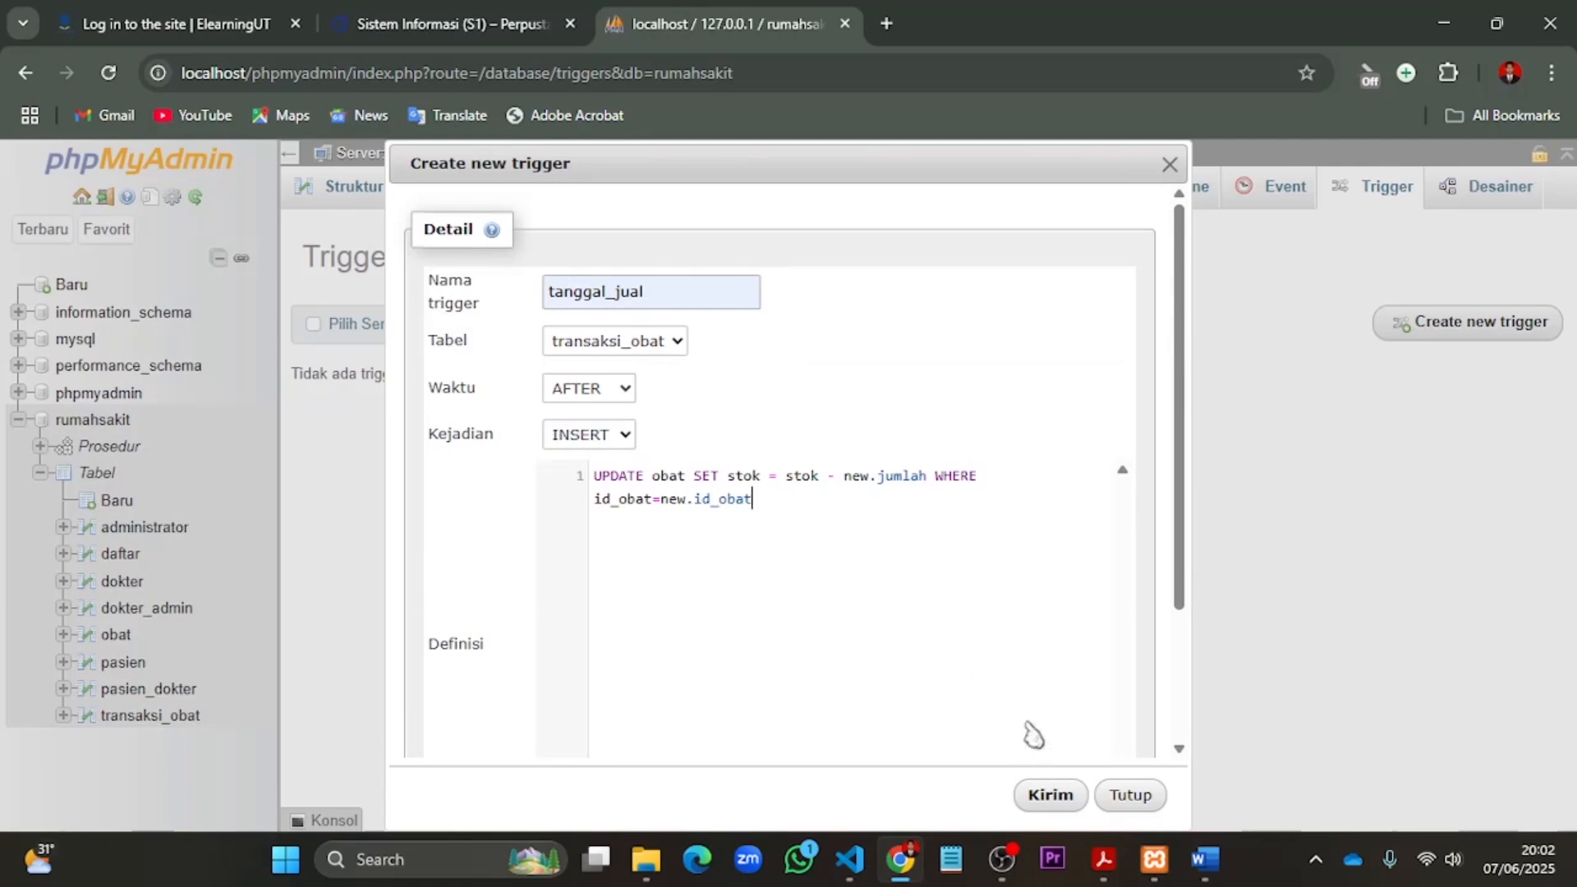
- Review the settings and definition of the tanggal_jual trigger and submit it
scroll(1009, 686, down, 2)
click(1527, 694)
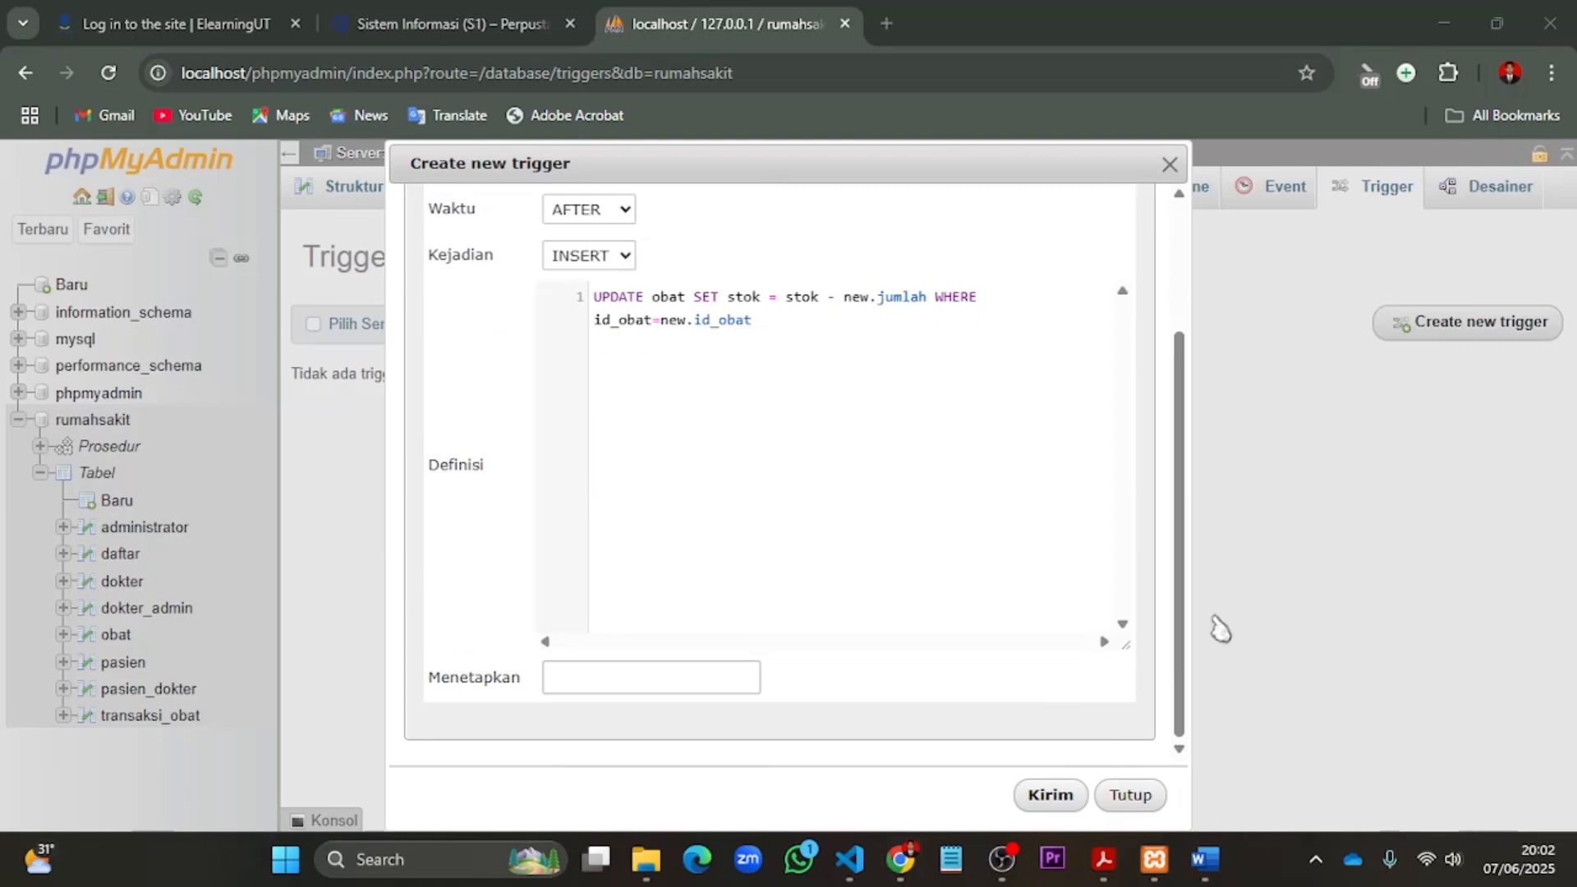
scroll(948, 654, up, 2)
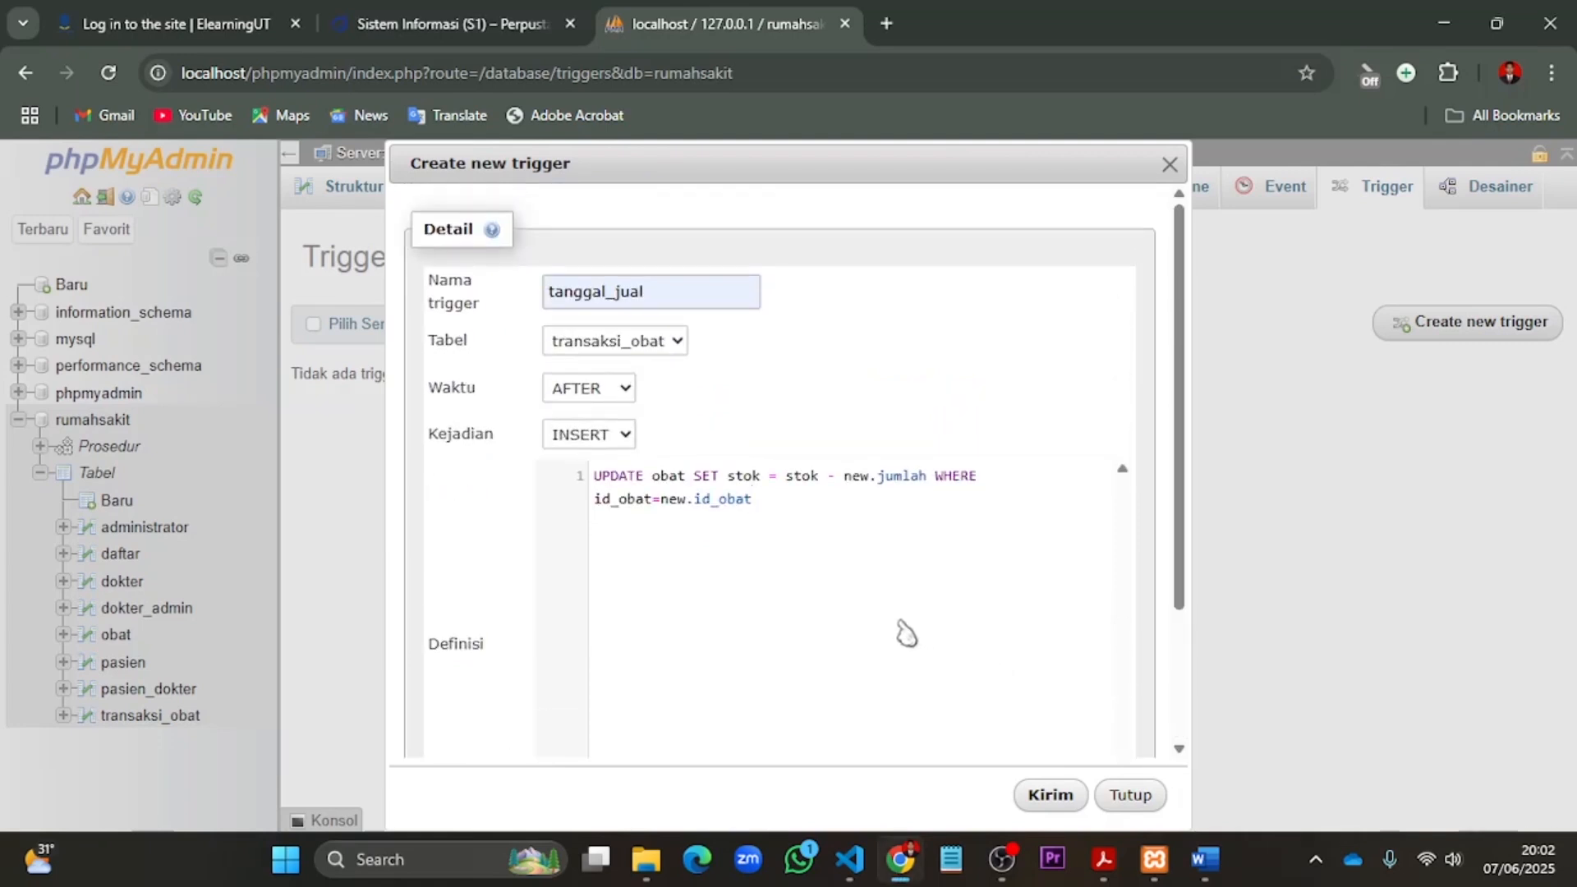
scroll(906, 632, down, 2)
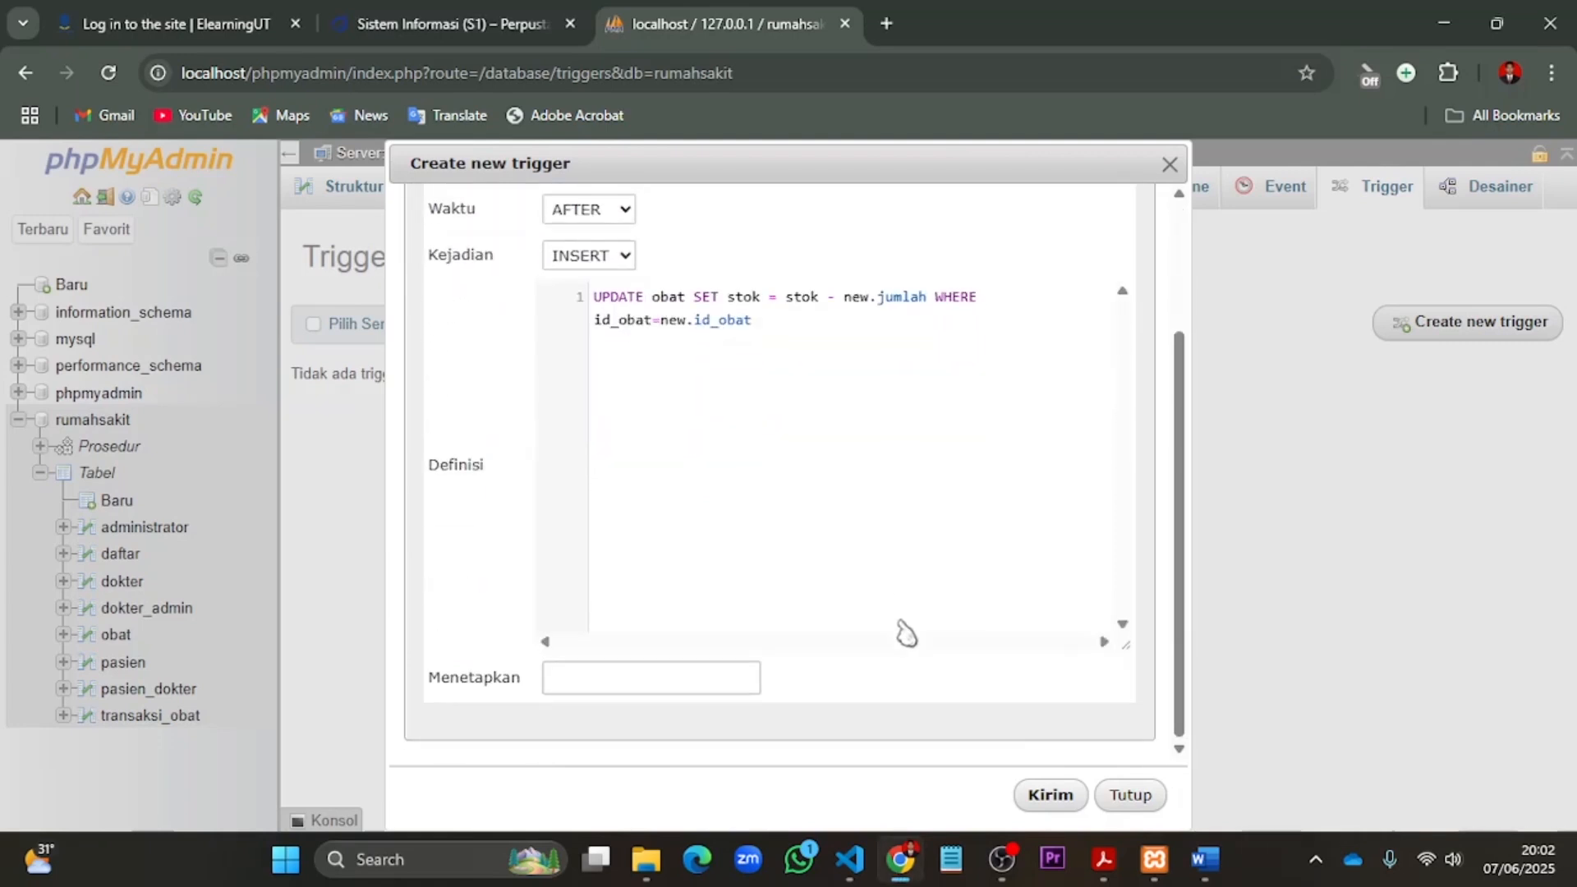
click(1053, 797)
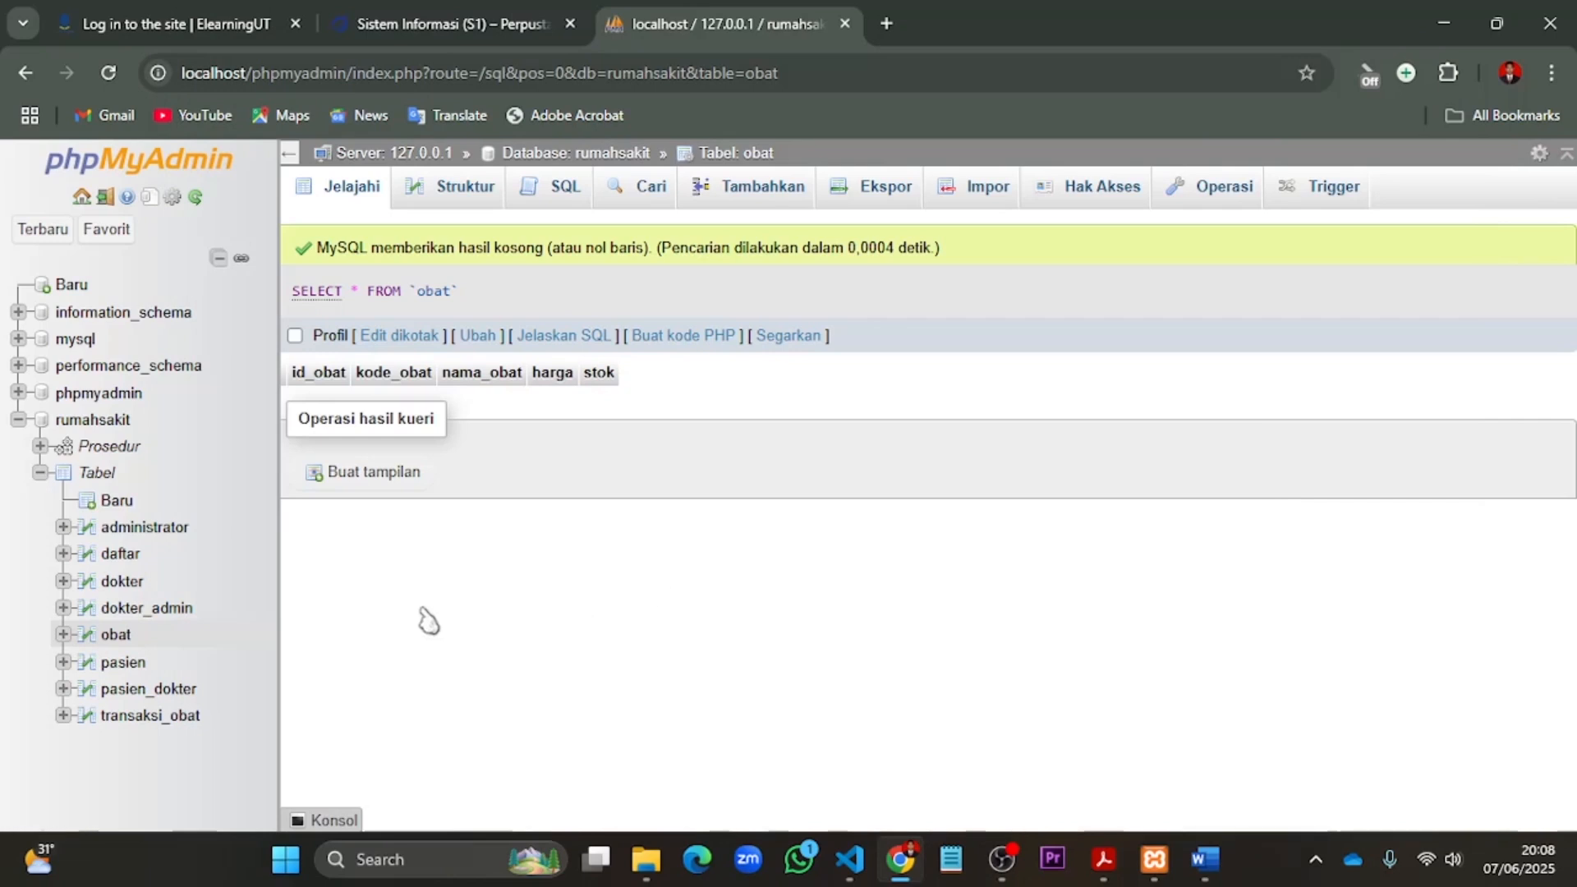
- Open the insert form of the obat table and enter id_obat 1 and kode_obat 001 for the first record
click(116, 635)
click(762, 201)
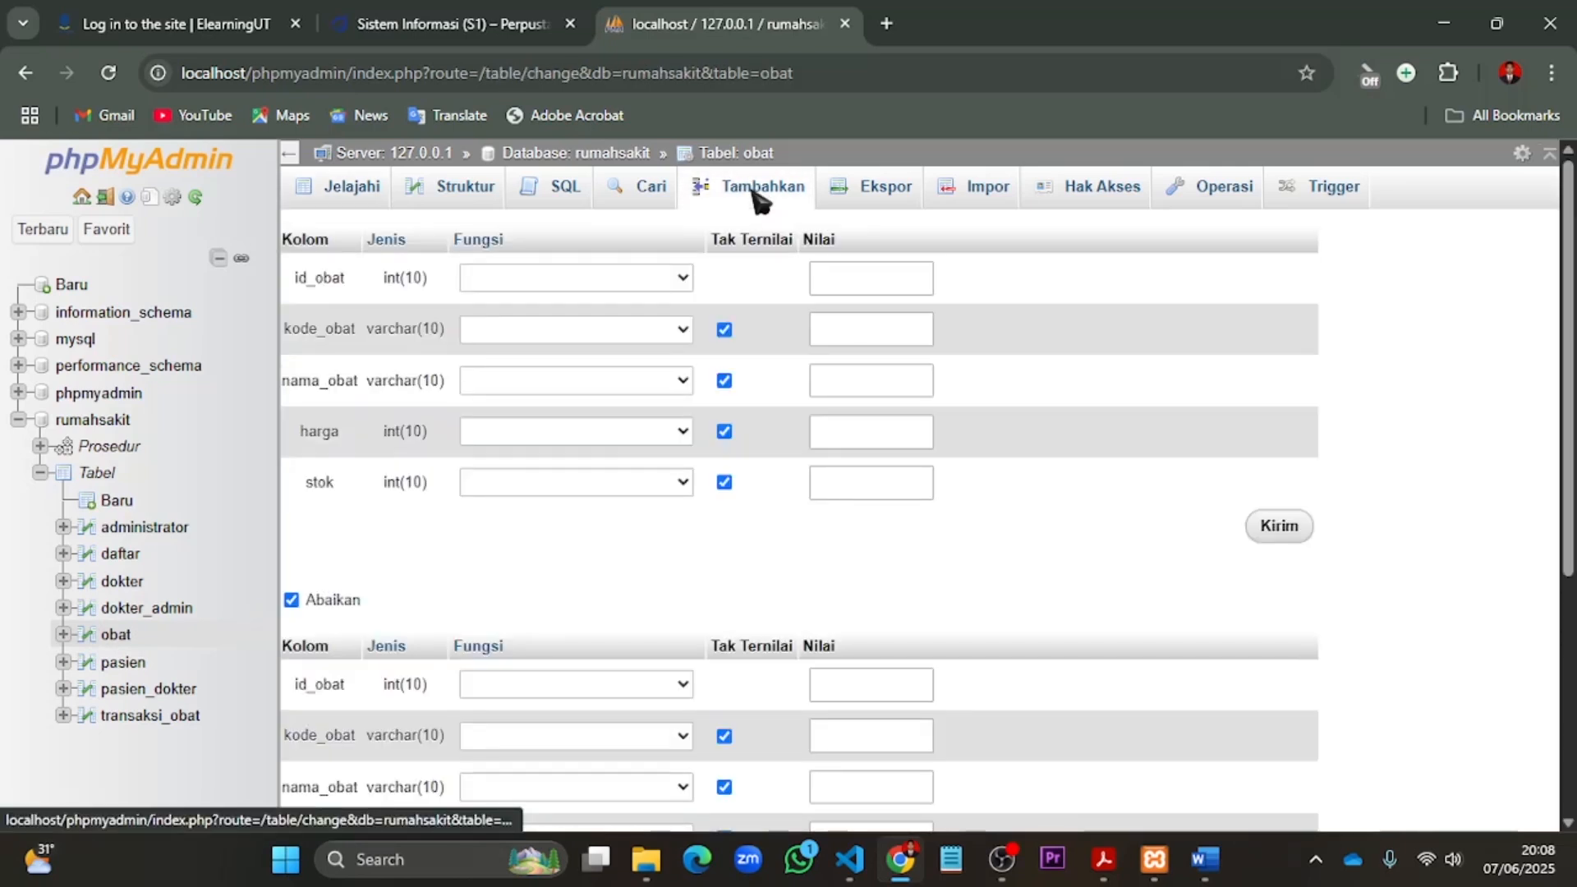
click(856, 287)
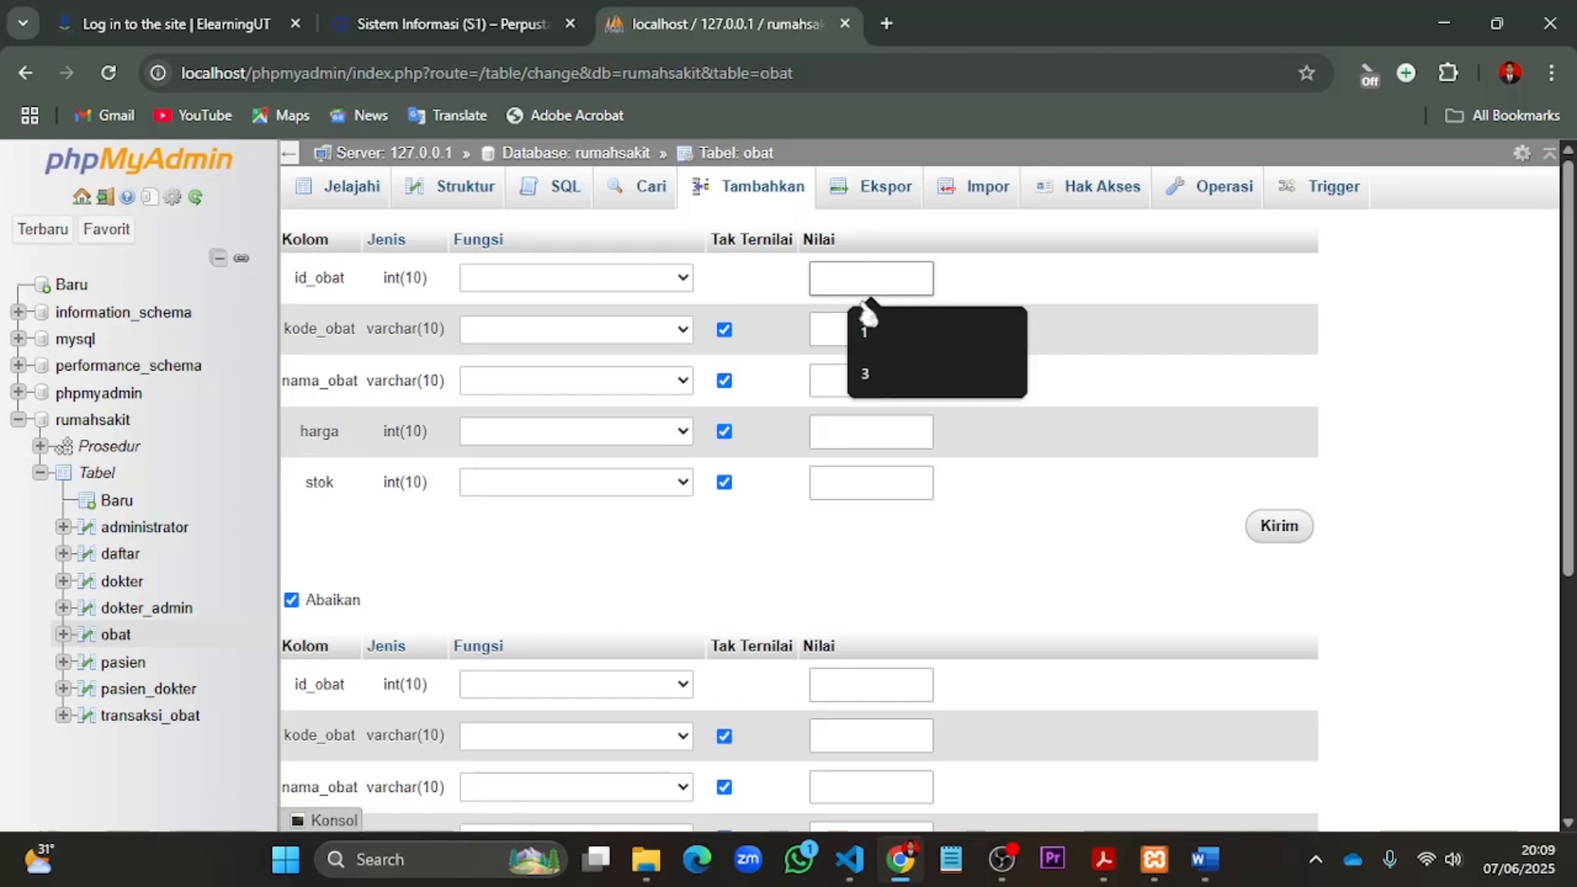
click(875, 325)
click(829, 328)
text(001)
- Complete the first obat record with nama_obat Amoxcilin, harga 10000 and stok 100
key(Tab)
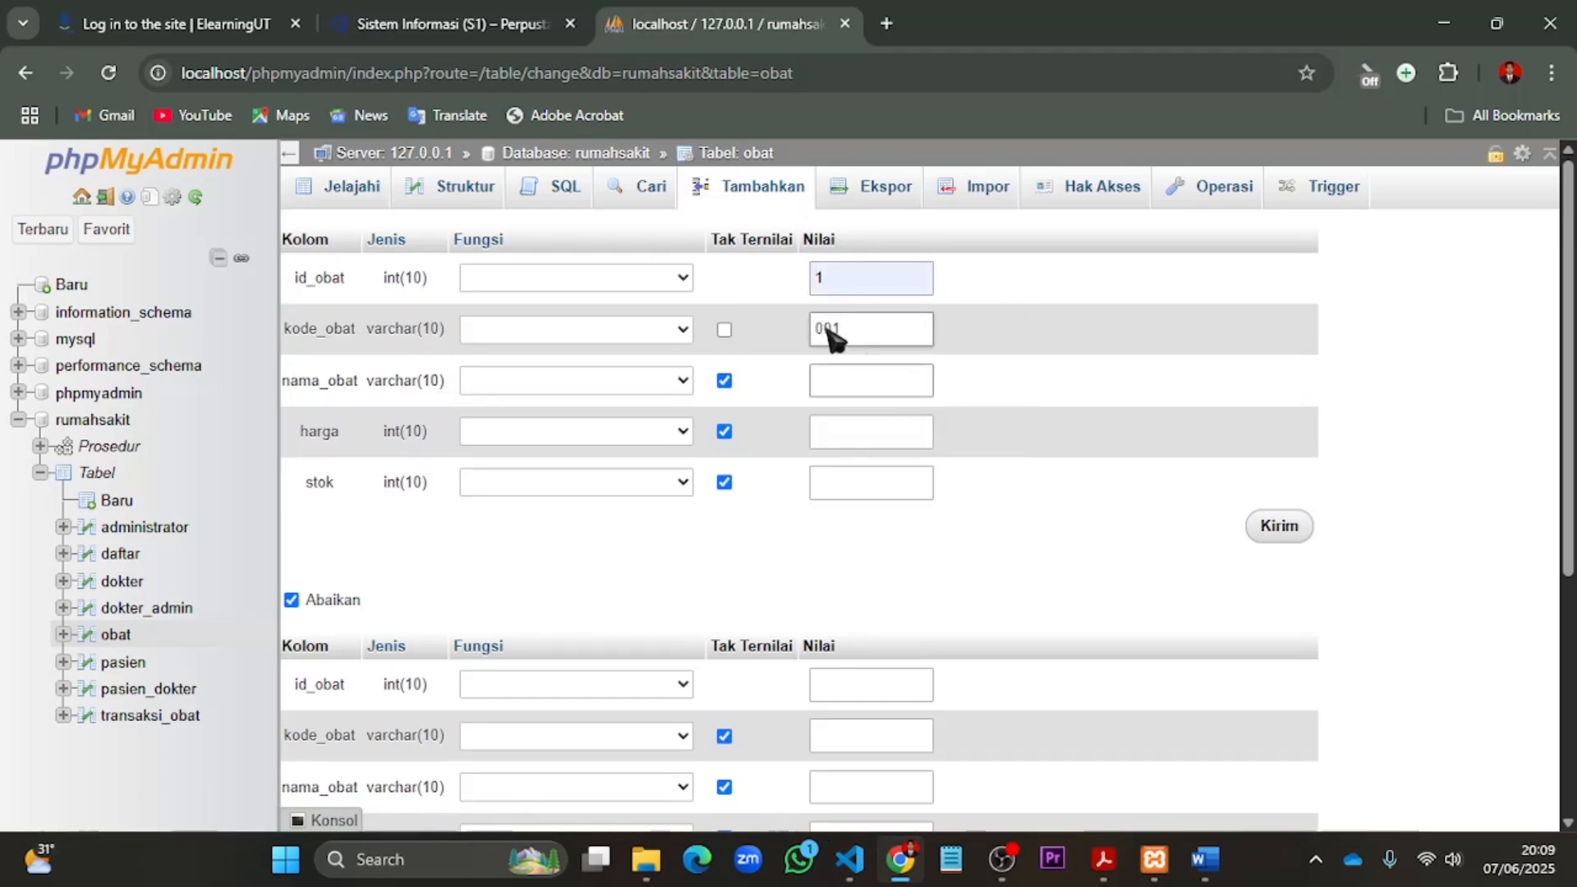
text(A)
click(875, 439)
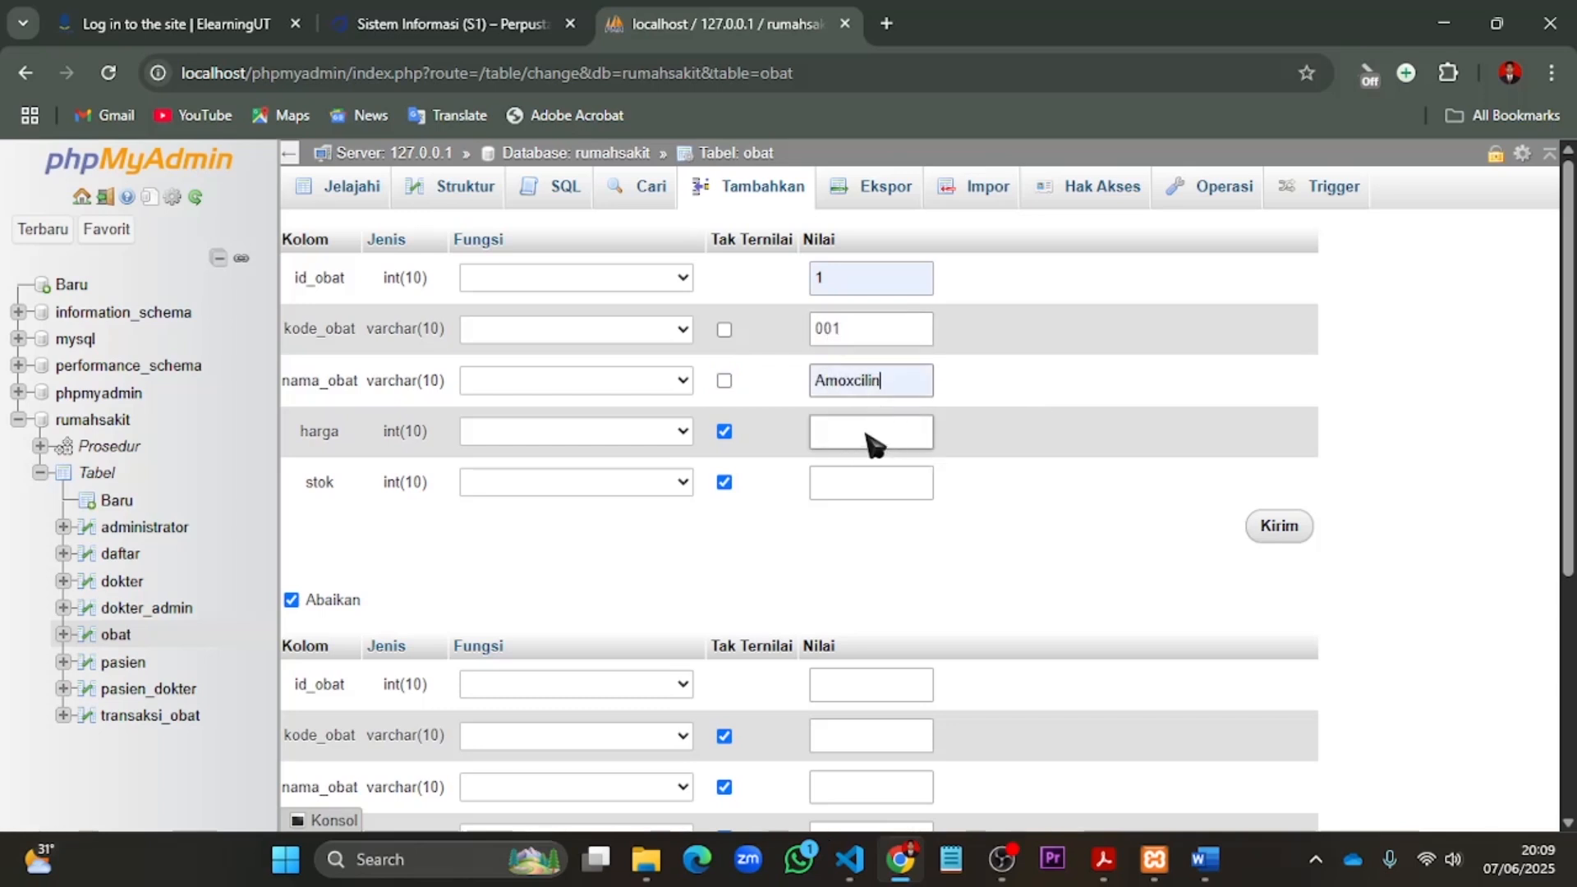
click(873, 435)
text(10000)
click(859, 489)
text(100)
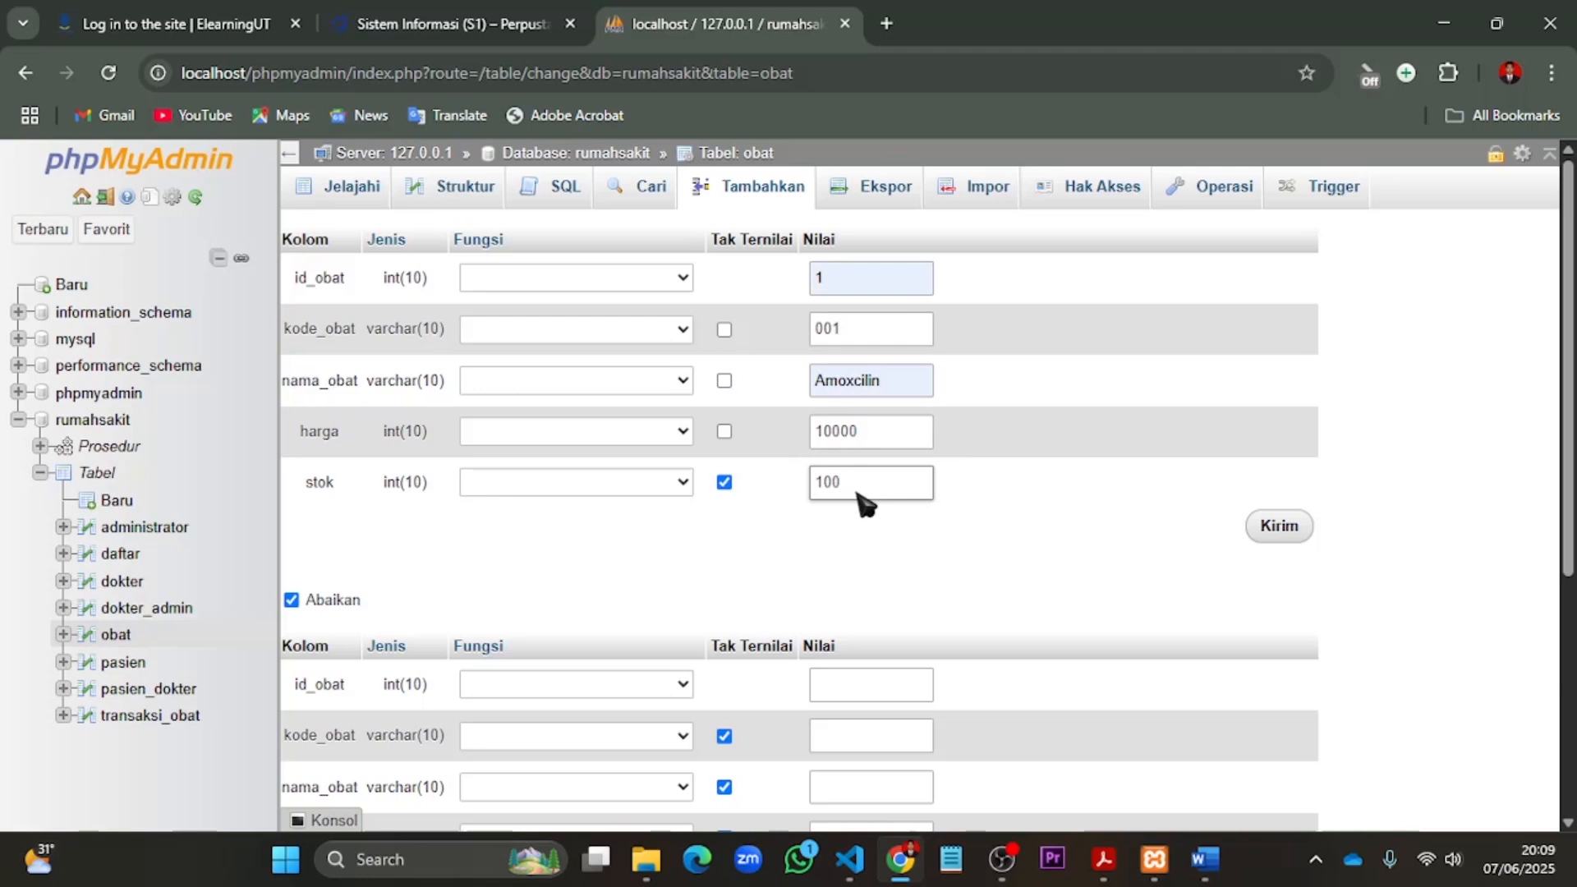
- Enter id_obat 2 and kode_obat 002 for the second record in the obat insert form
scroll(864, 503, down, 4)
click(882, 342)
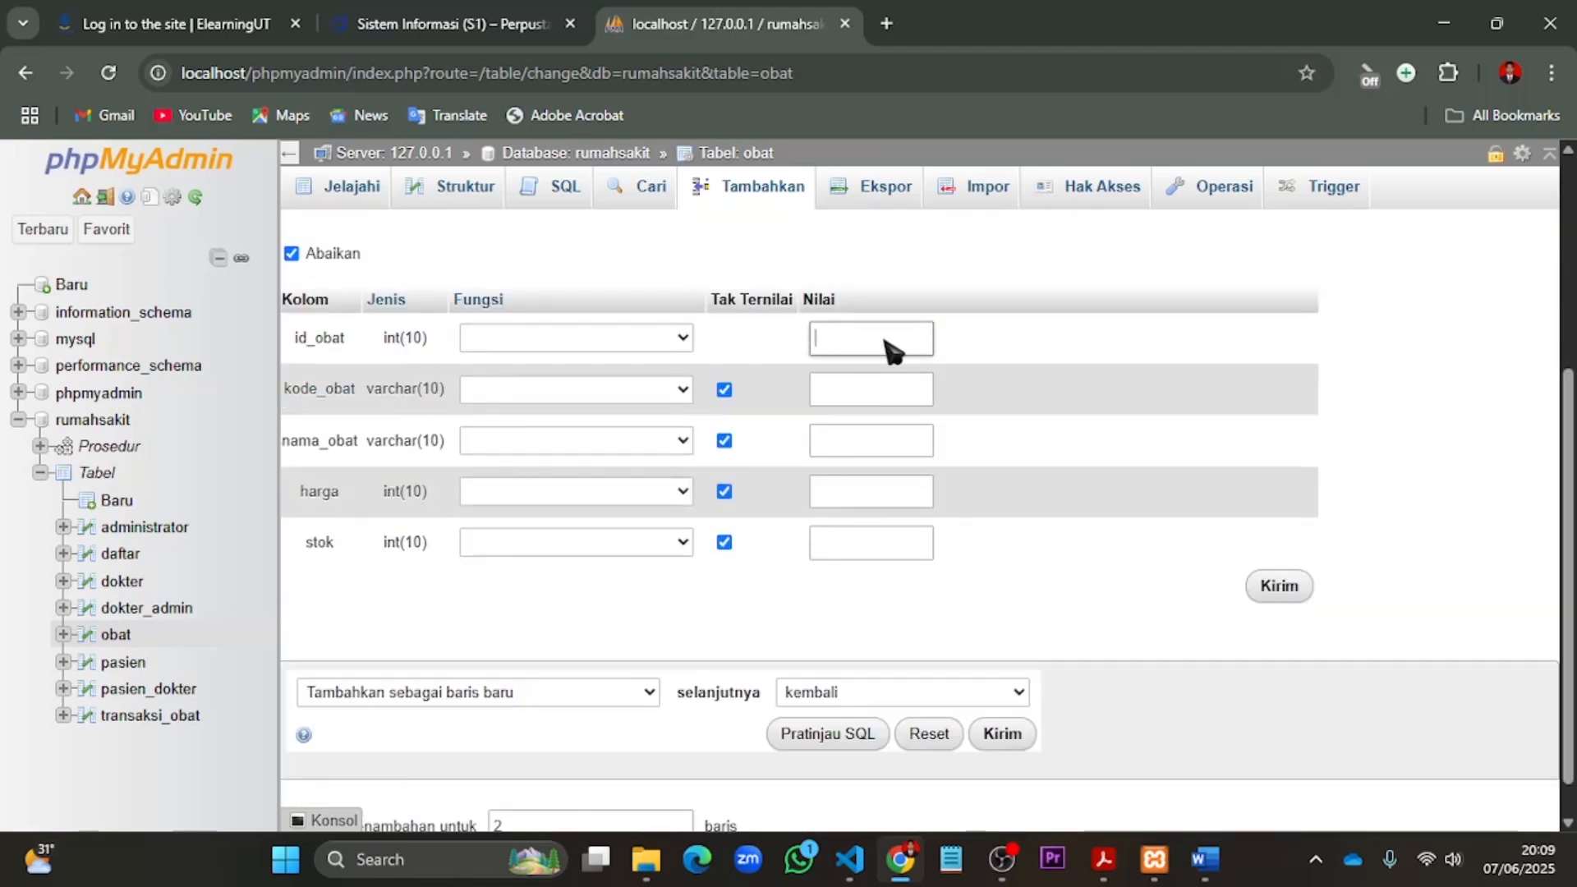
text(2)
key(Tab)
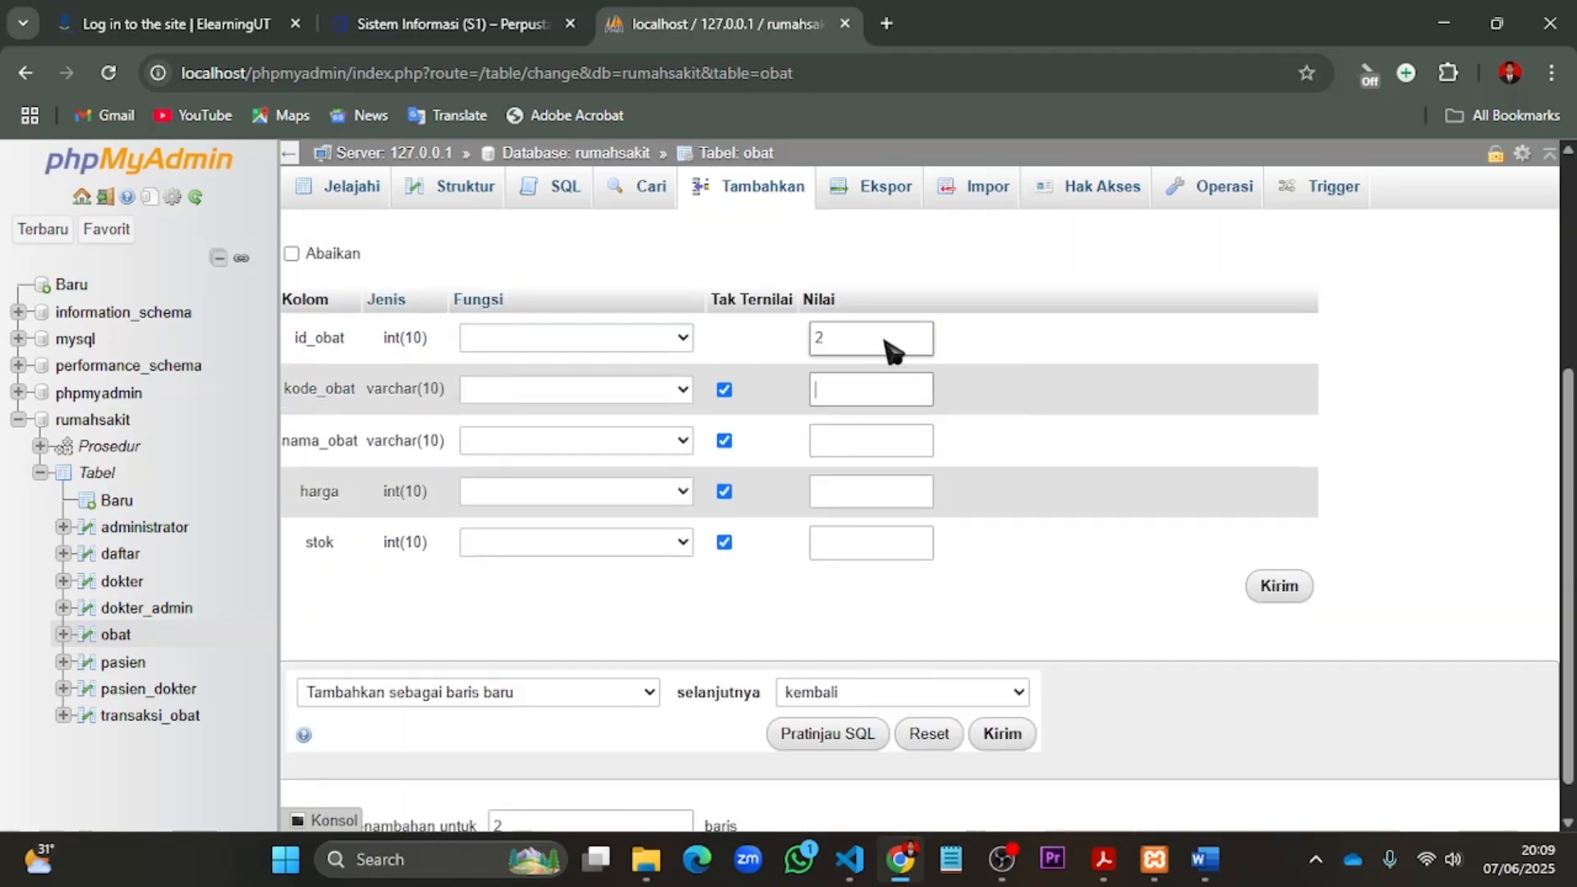
text(002)
key(Tab)
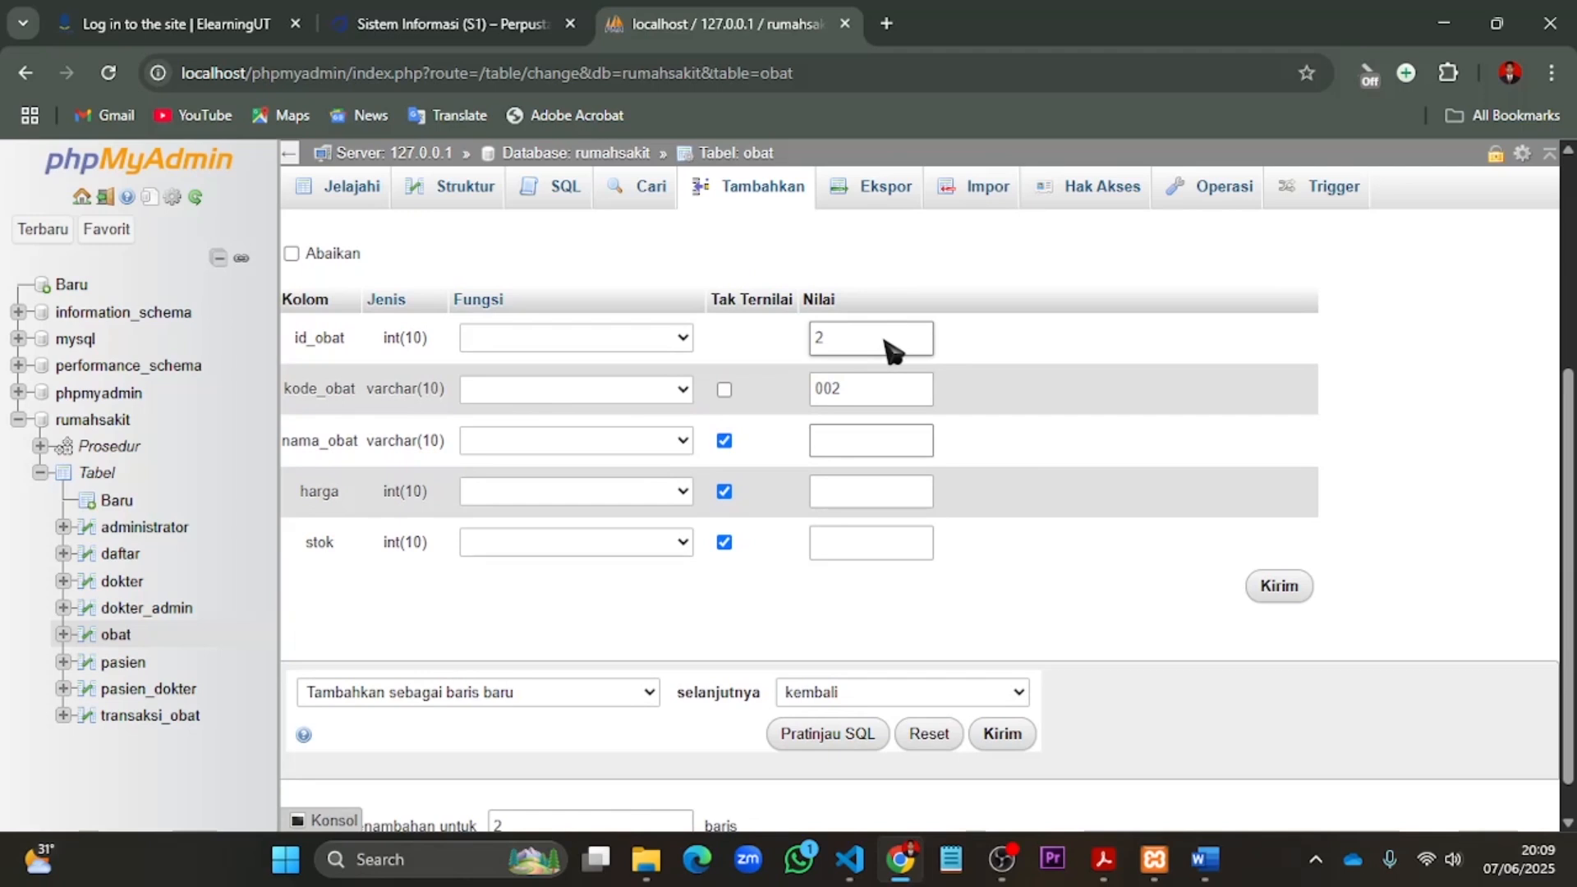
- Complete the second obat record with nama_obat Betadine, harga 15000 and stok 100, submit both records and browse the obat table
text(Be)
click(880, 499)
click(852, 497)
text(15000)
key(Tab)
text(100)
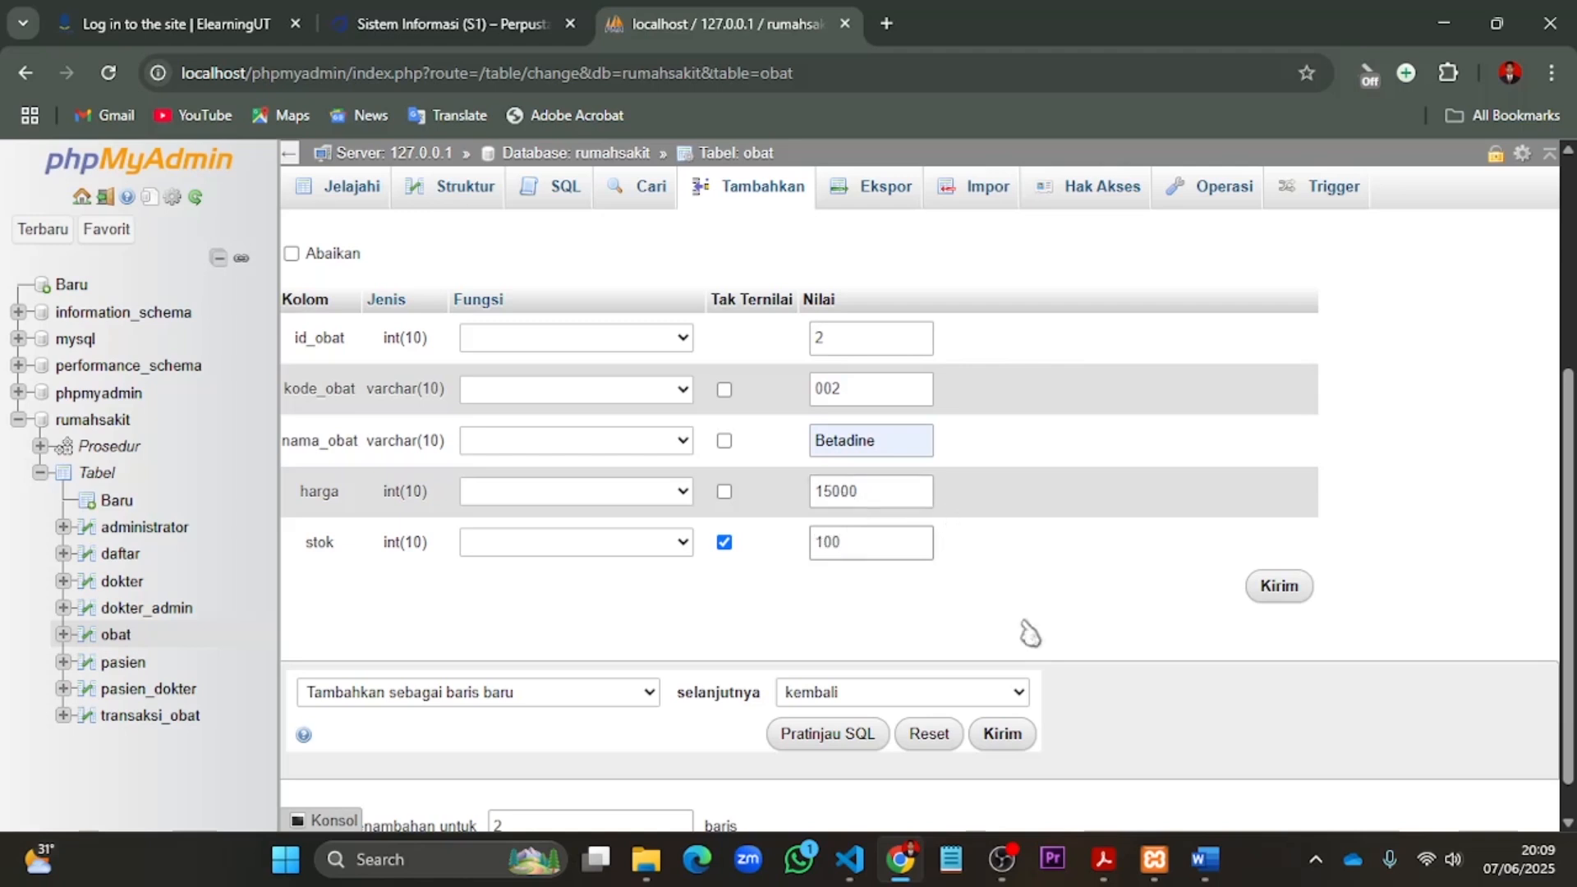
click(1009, 743)
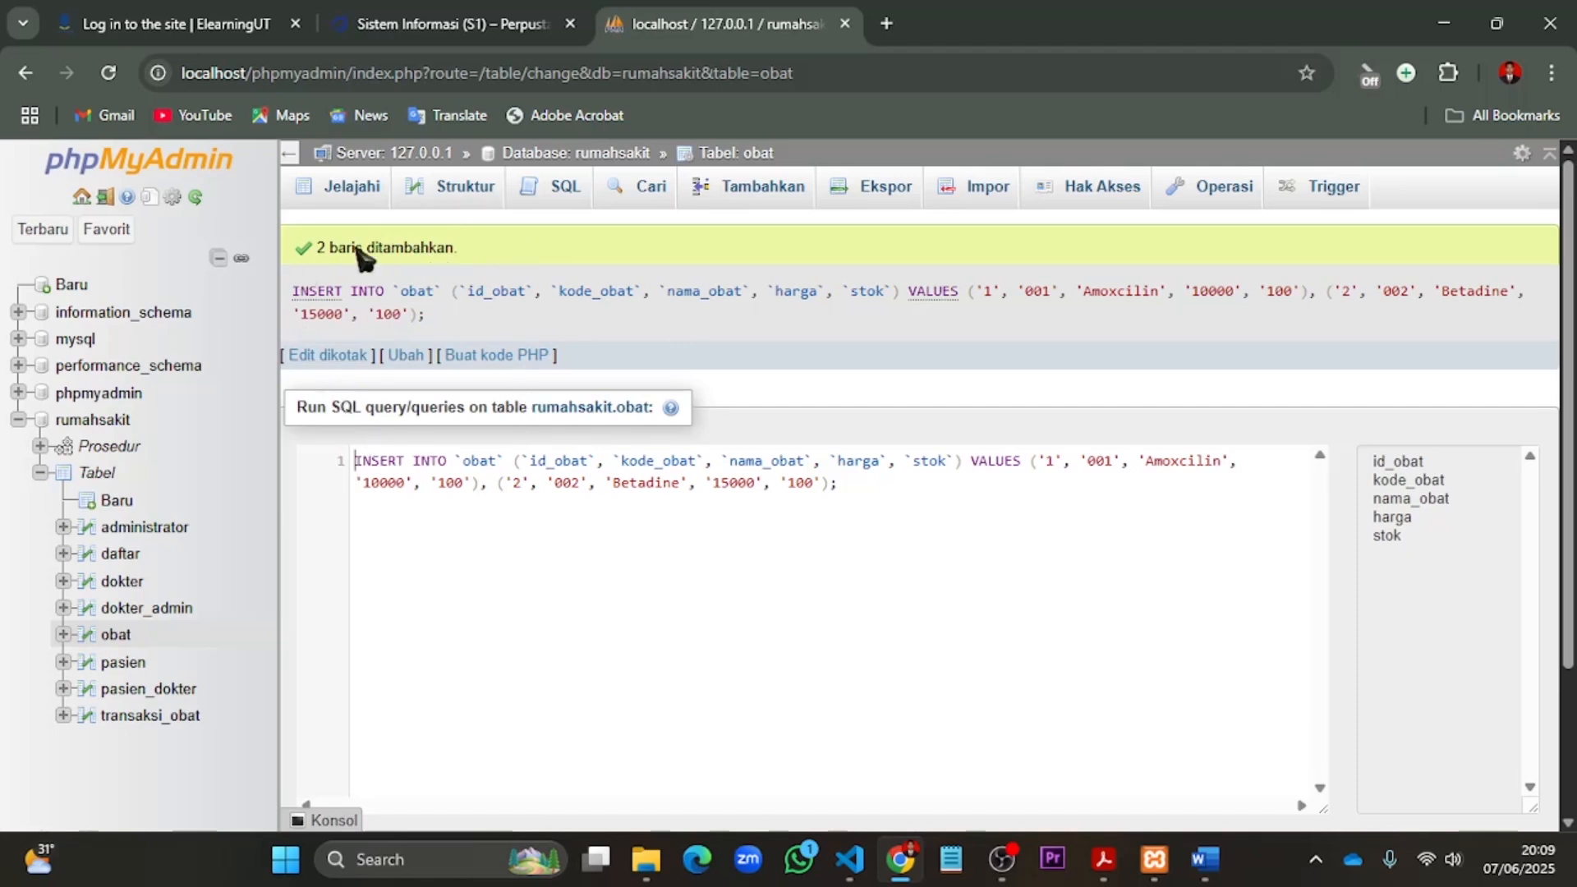
click(117, 644)
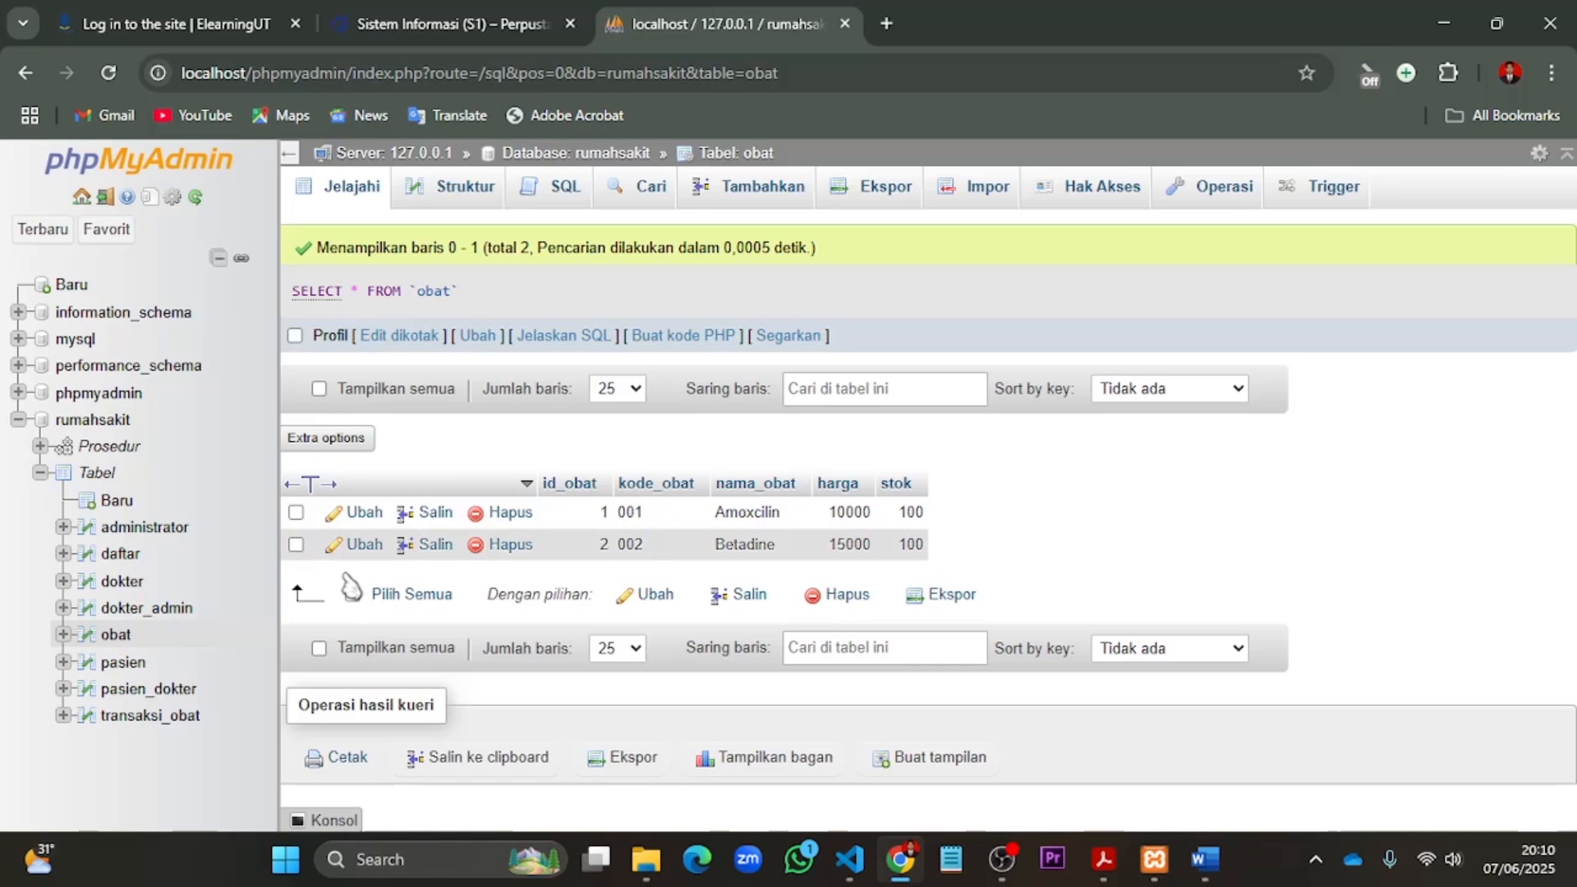
- Start another record in the obat table with id_obat 3 and kode_obat 003
click(762, 191)
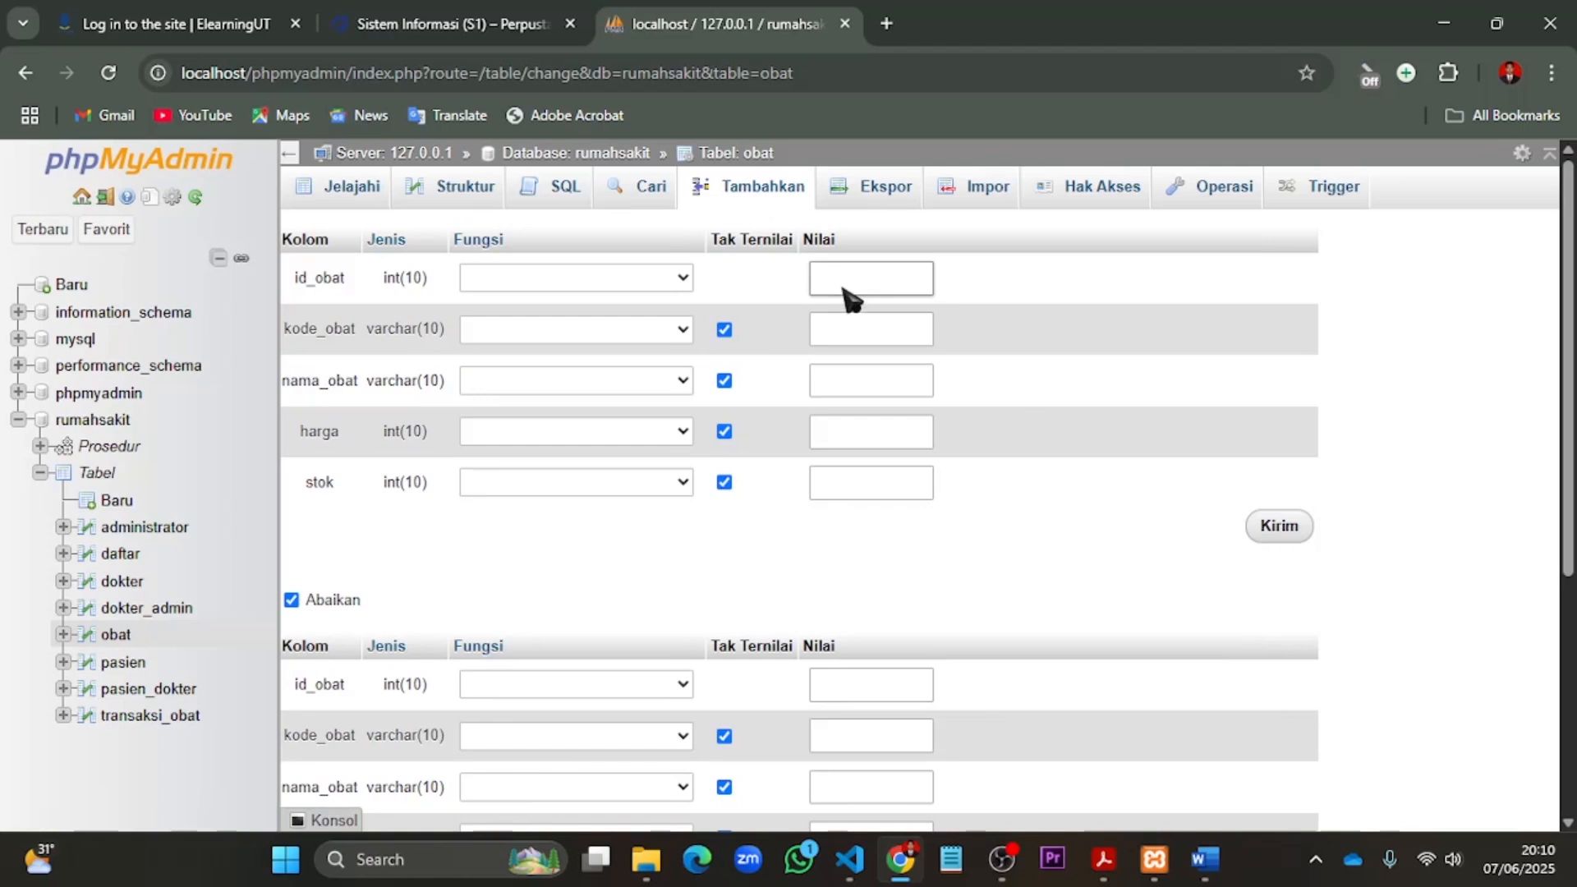
click(850, 298)
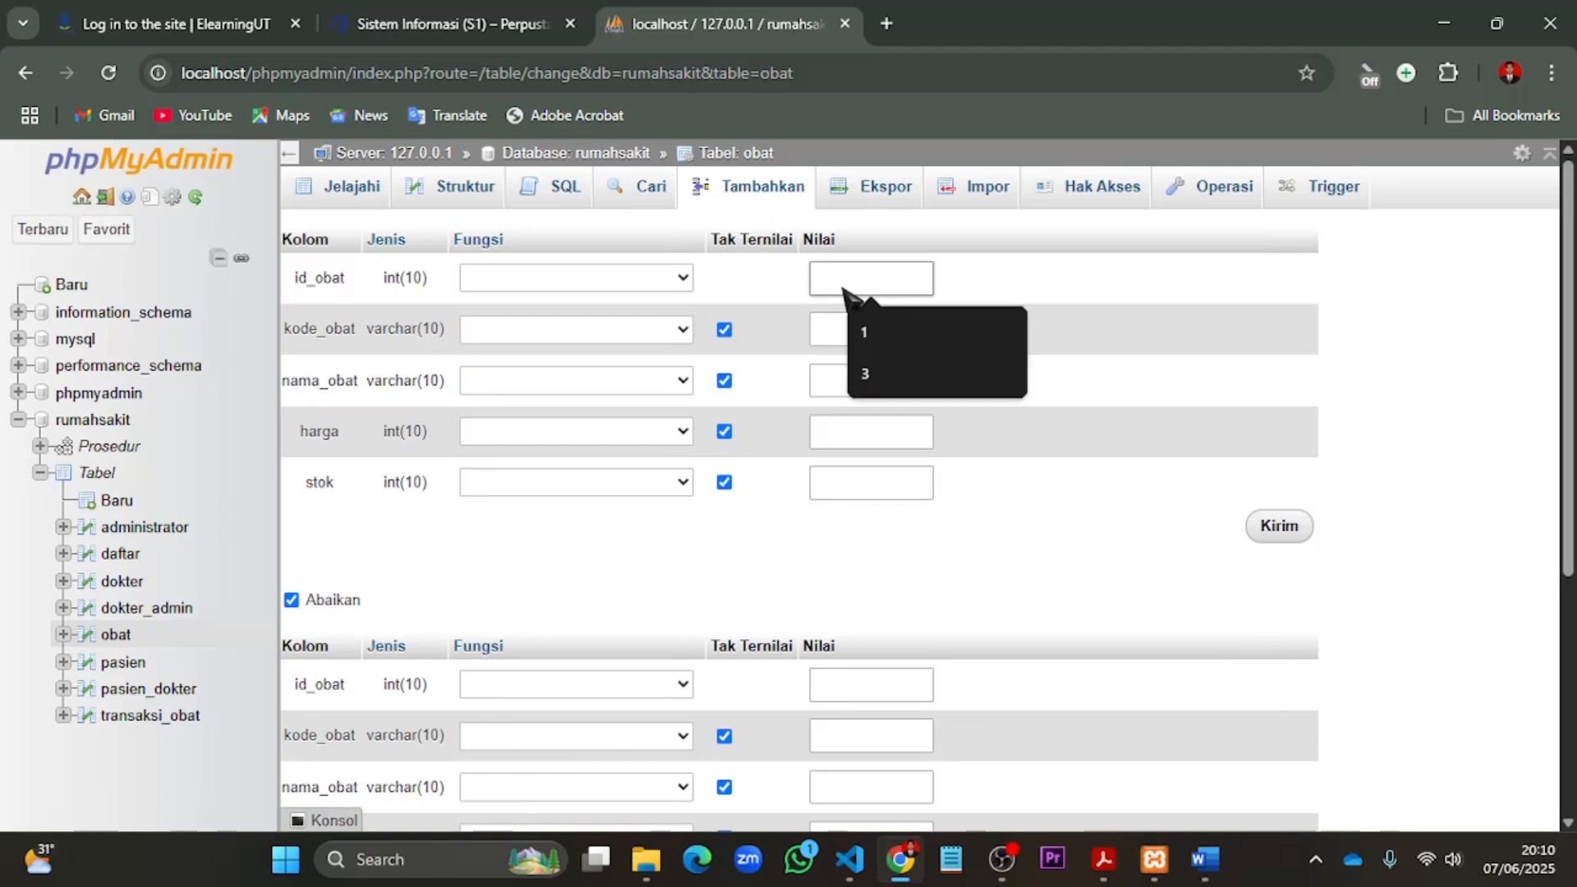
text(3)
key(Tab)
text(003)
key(Tab)
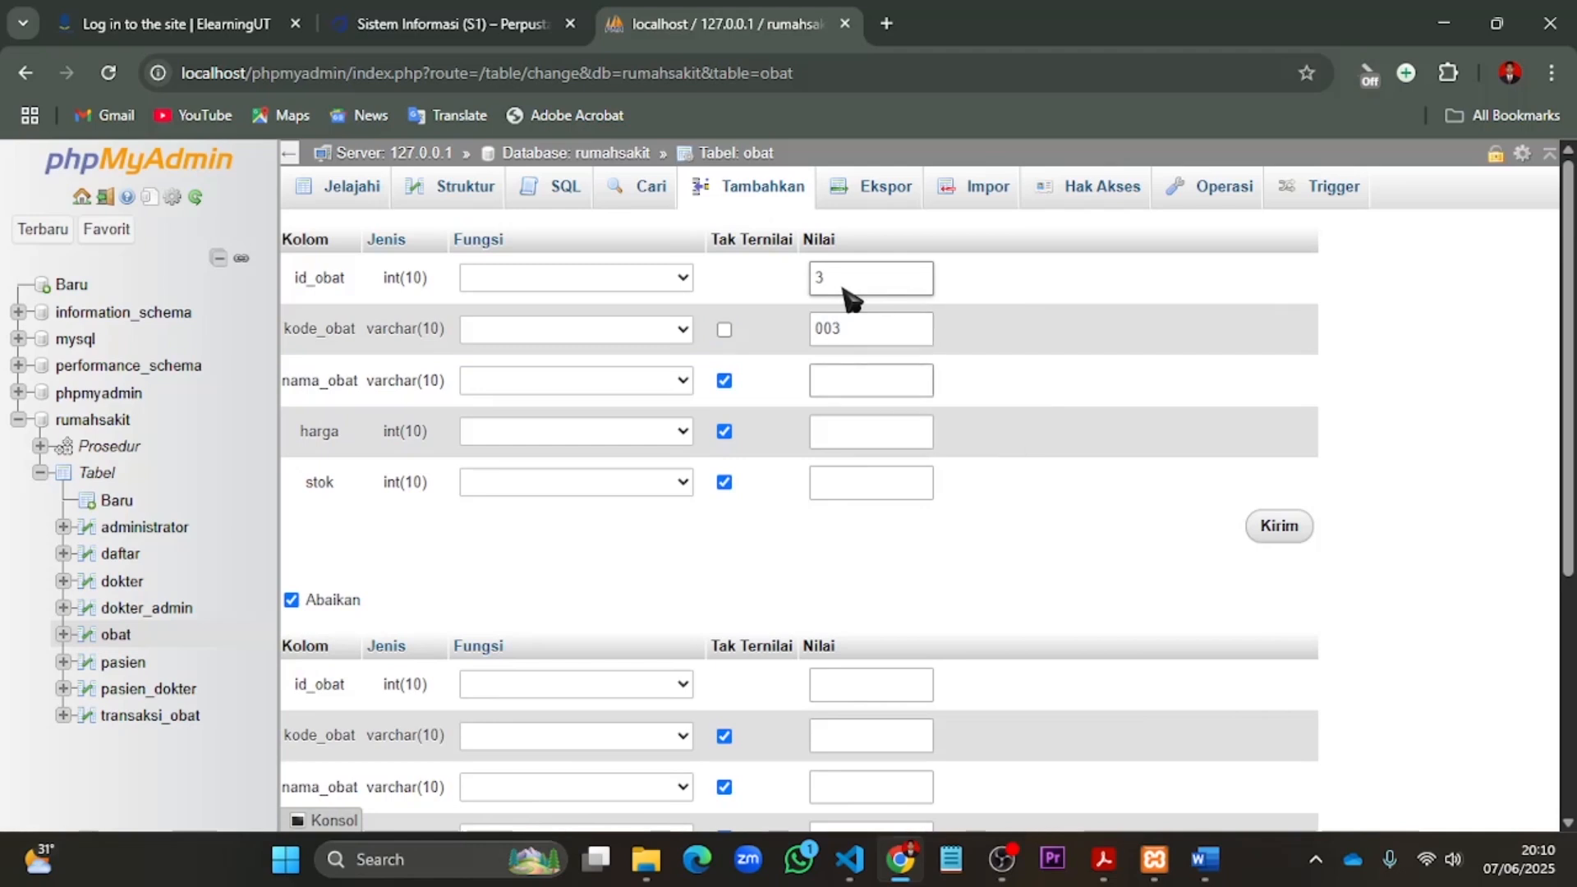
- Complete the third obat record with nama_obat Panadol, harga 20000 and stok 100, submit it and browse the obat table
text(P)
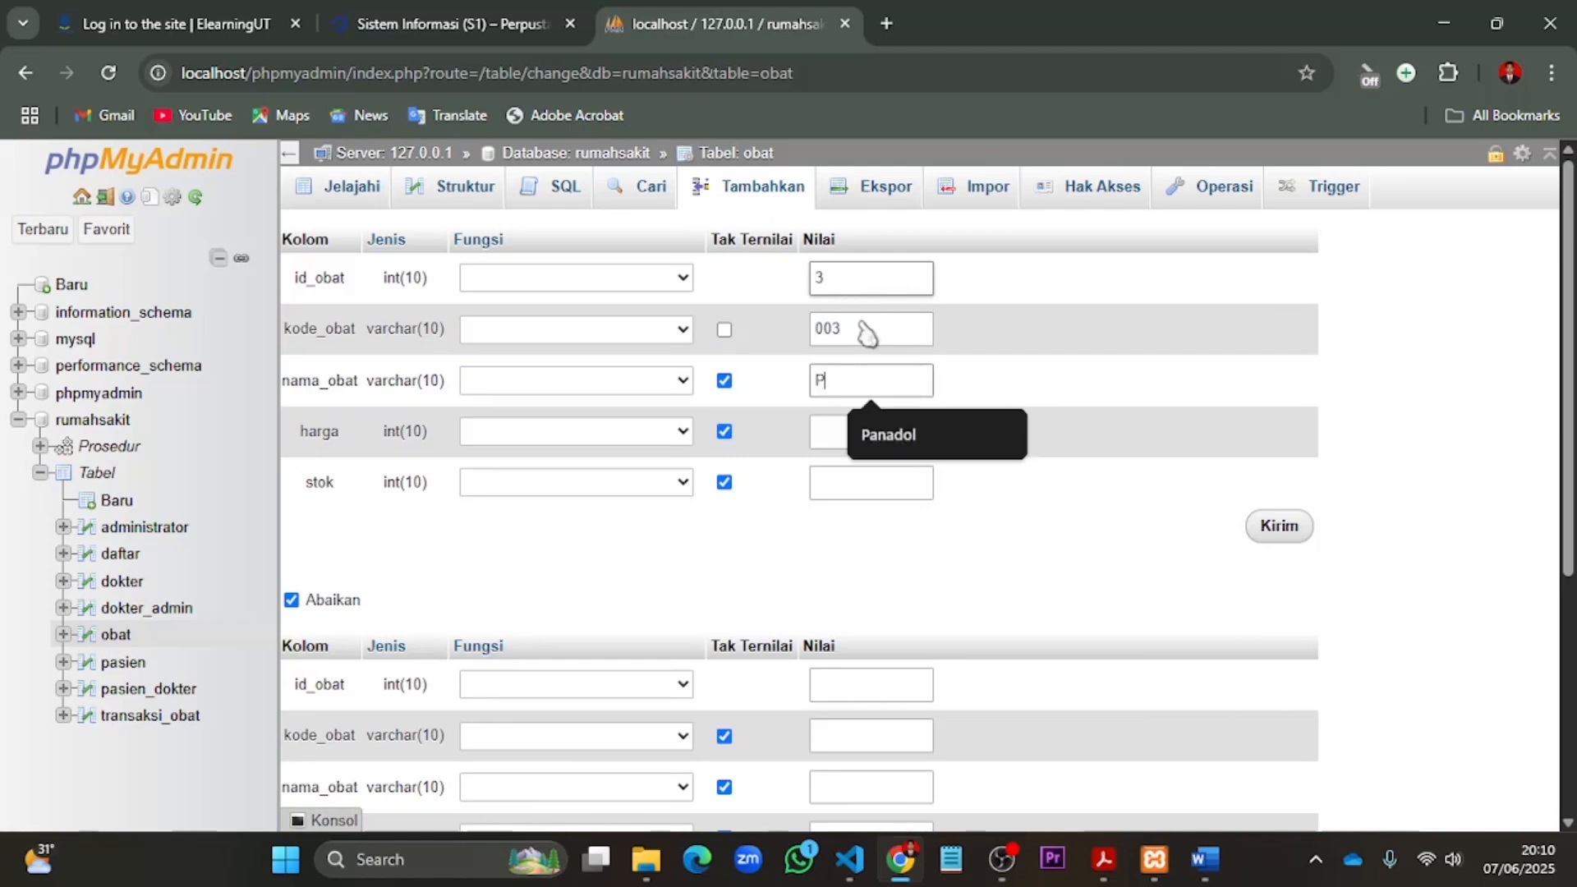
click(912, 435)
click(875, 435)
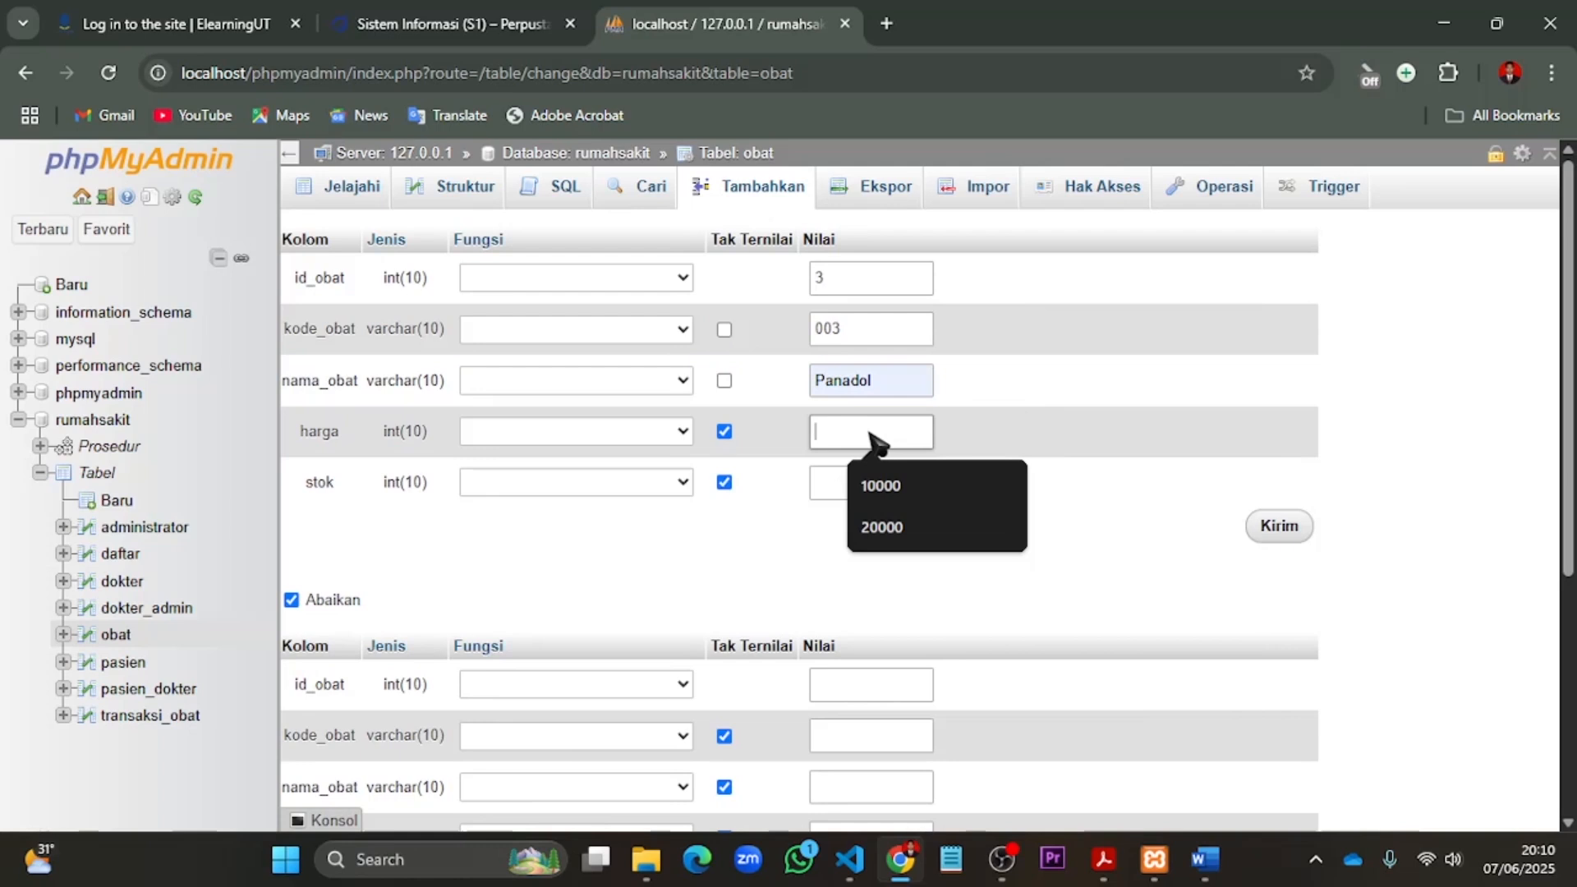
text(20000)
key(Tab)
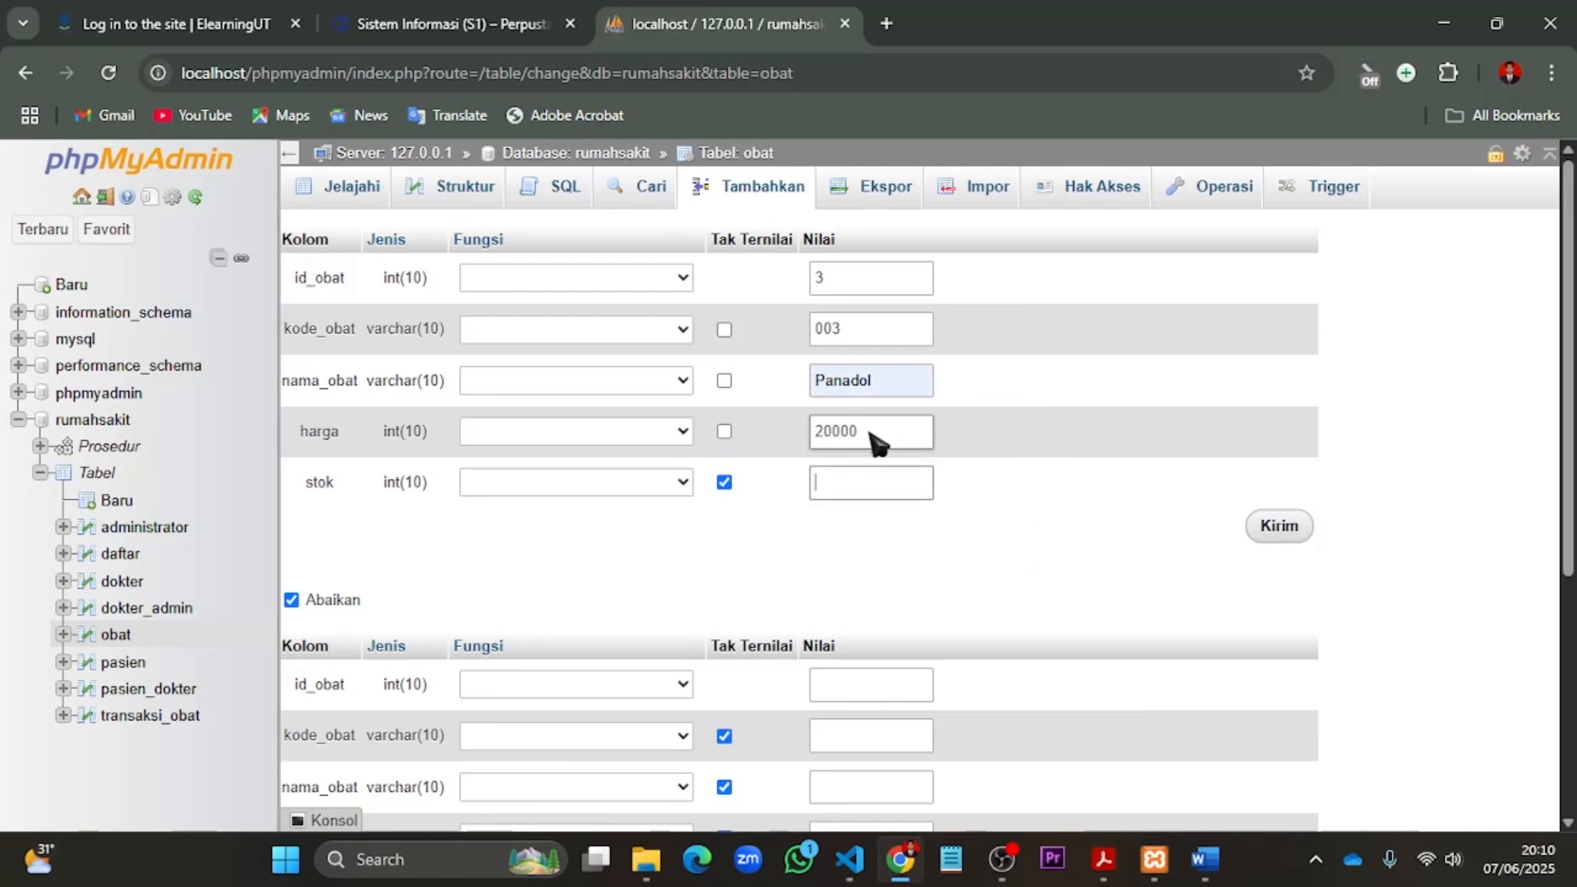
text(100)
click(1287, 528)
click(1288, 531)
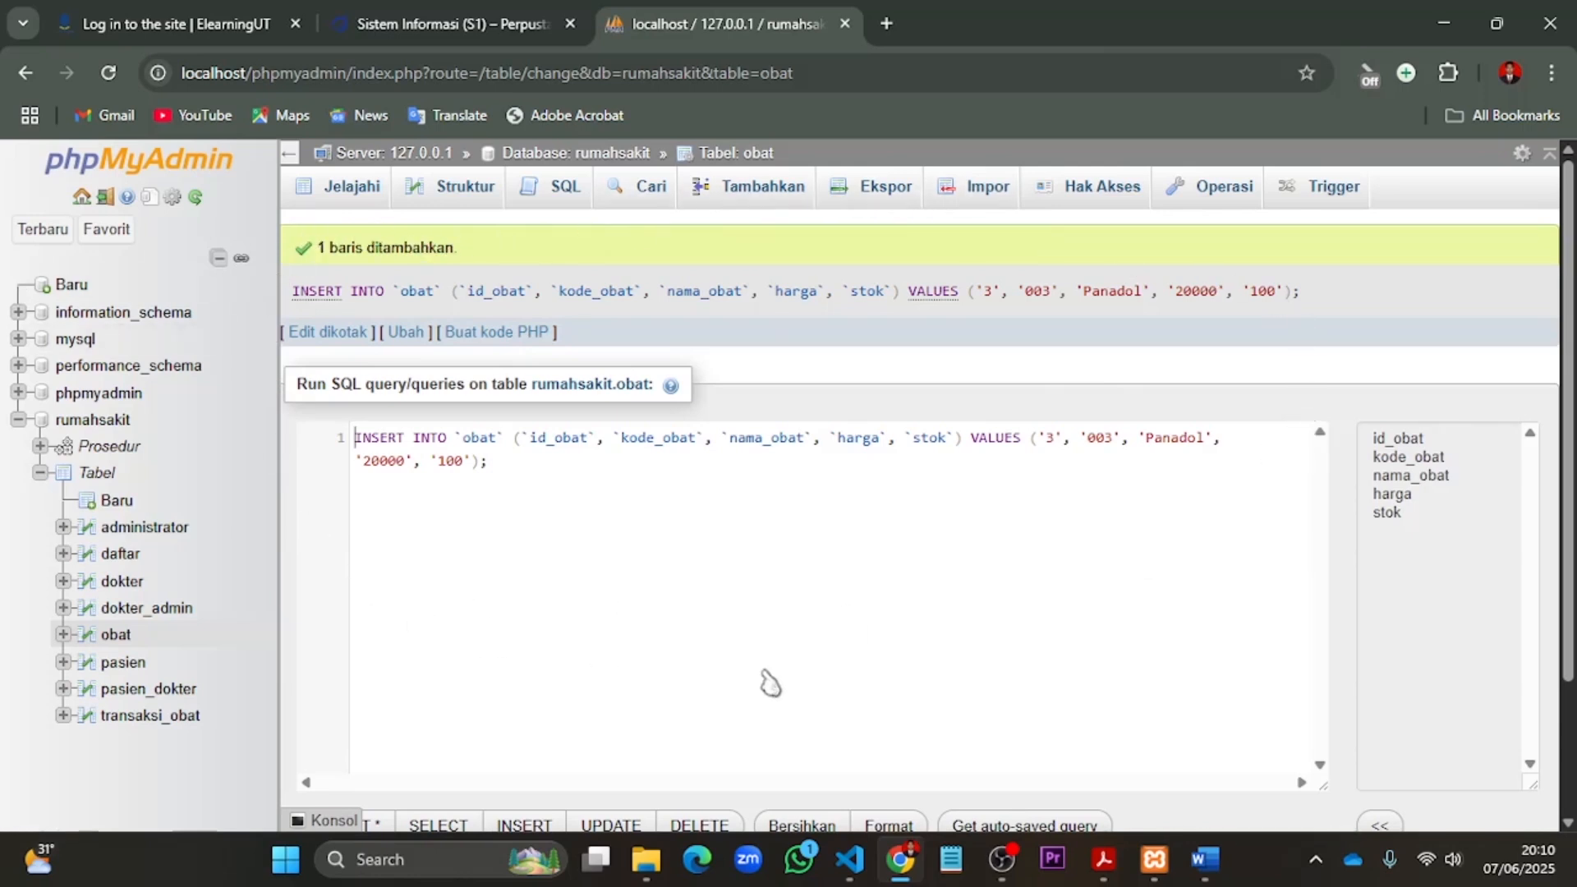
click(116, 635)
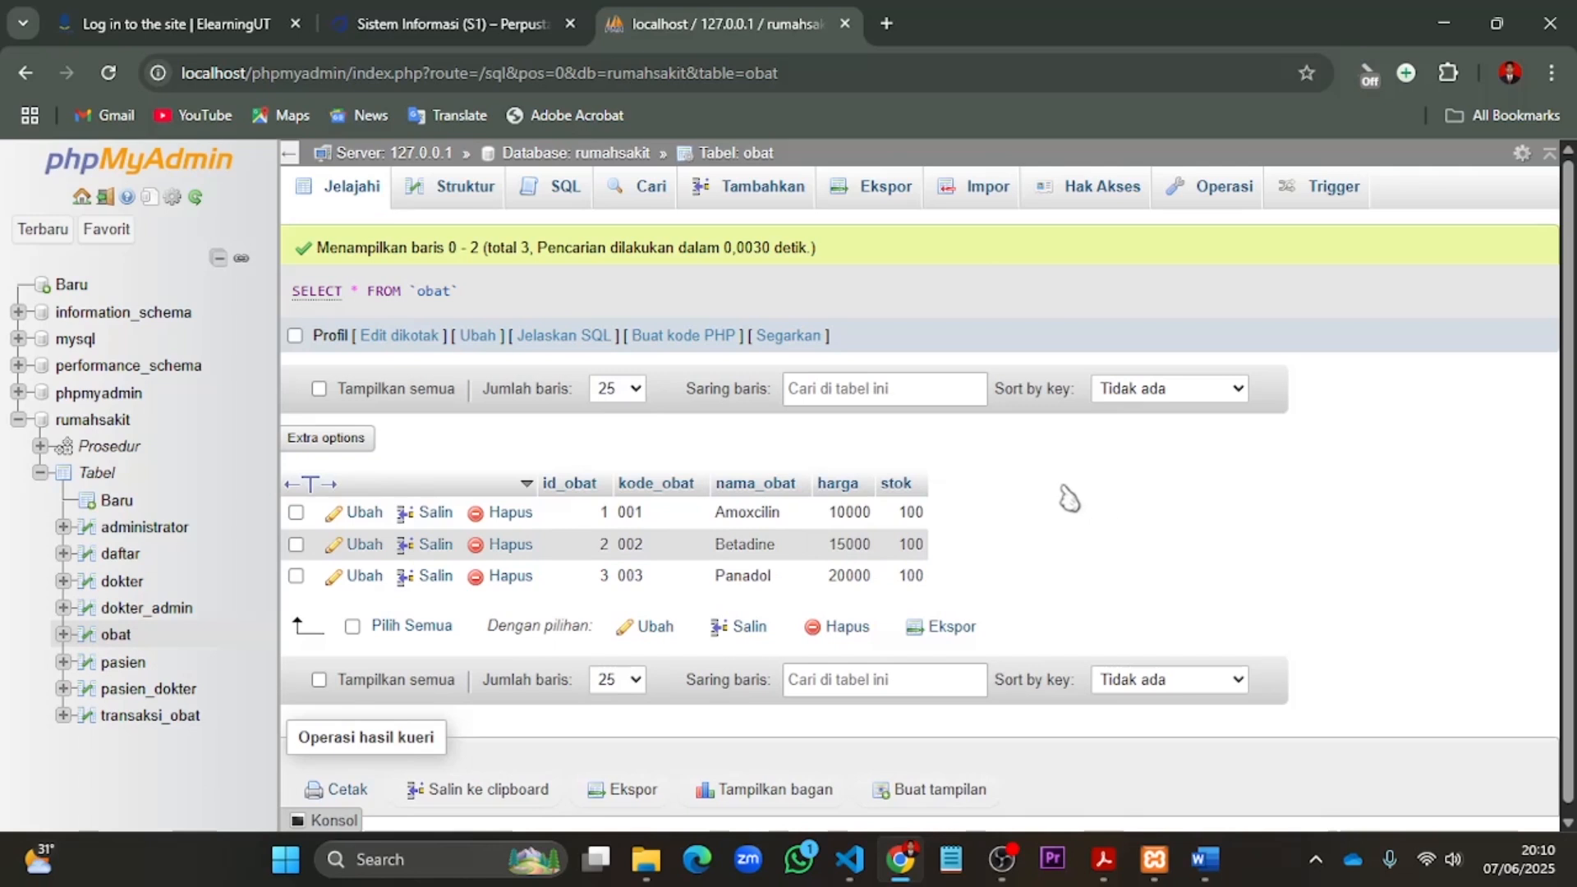
- Start a new transaksi_obat record with id_transaksi 1, the second listed patient as id_pasien and id_obat 001 - 1
click(167, 725)
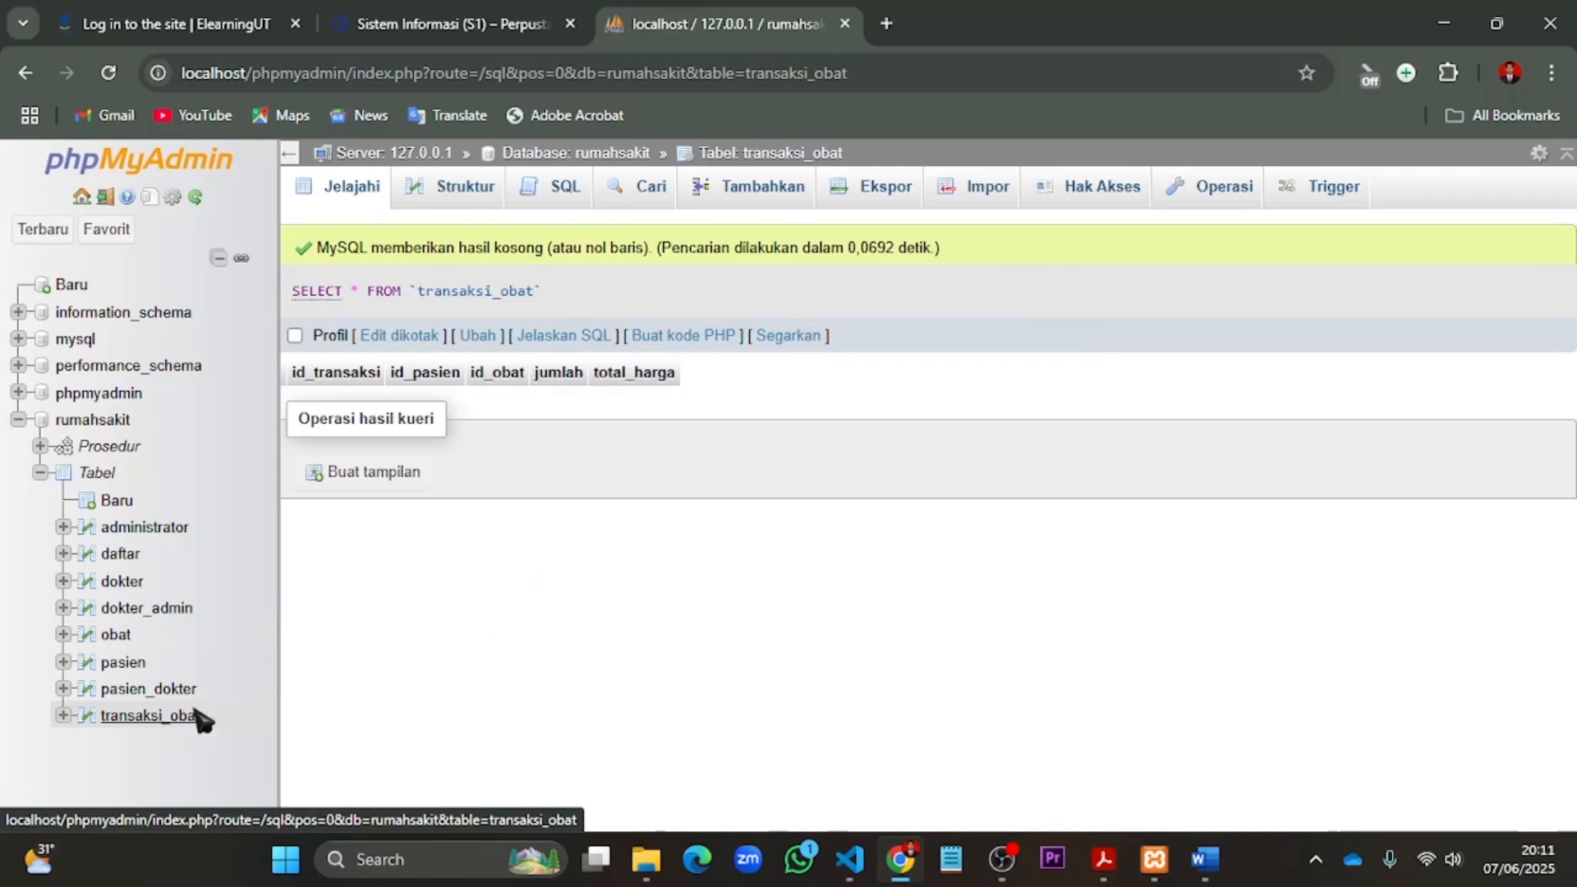
click(758, 199)
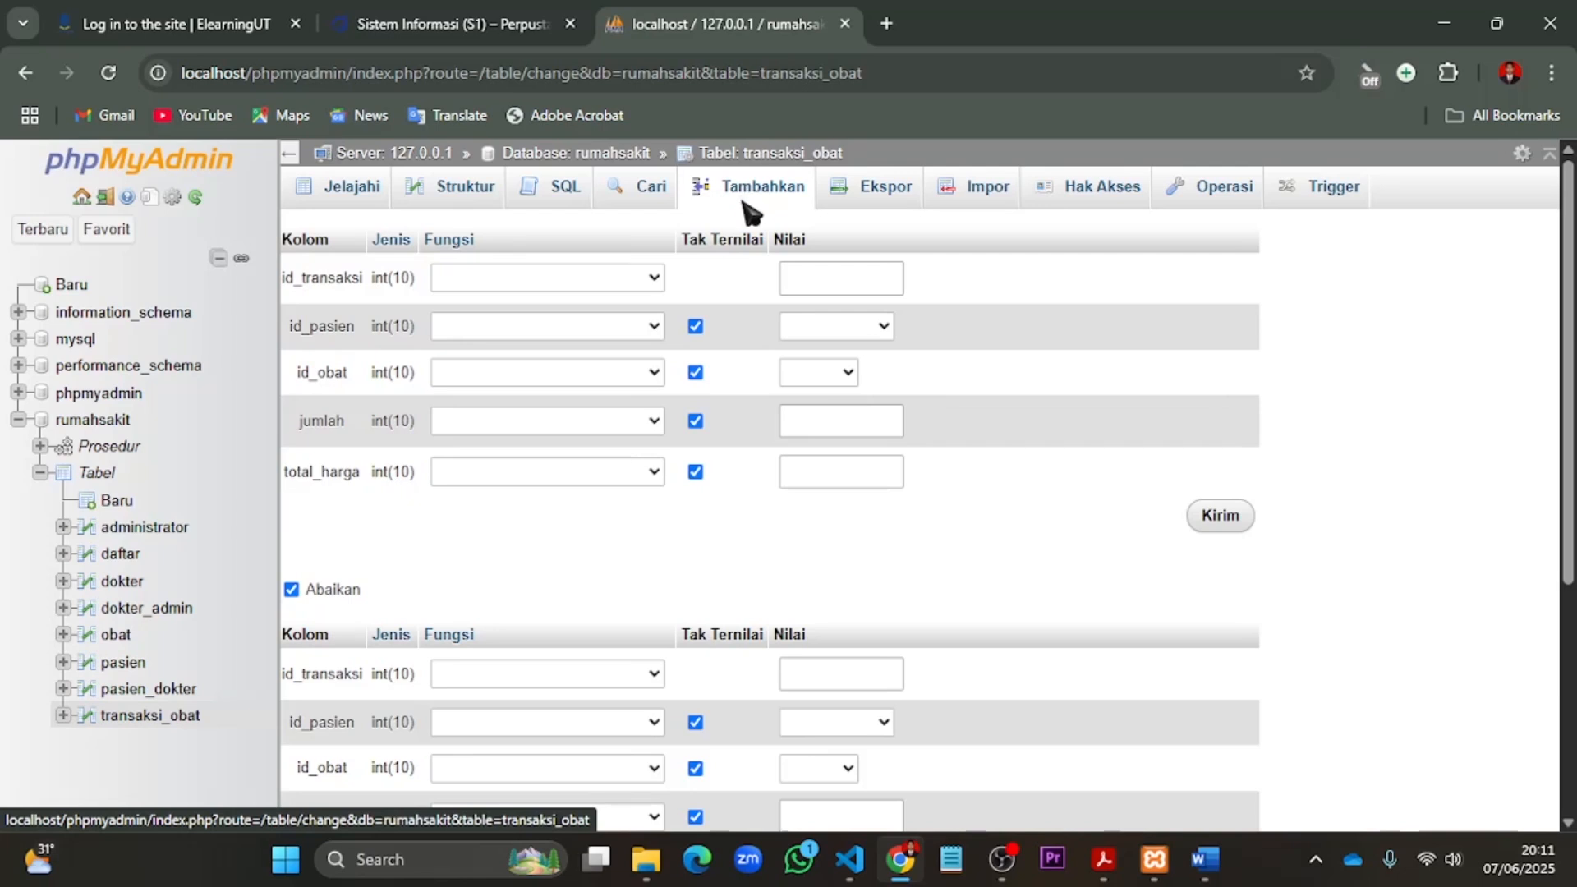
click(832, 286)
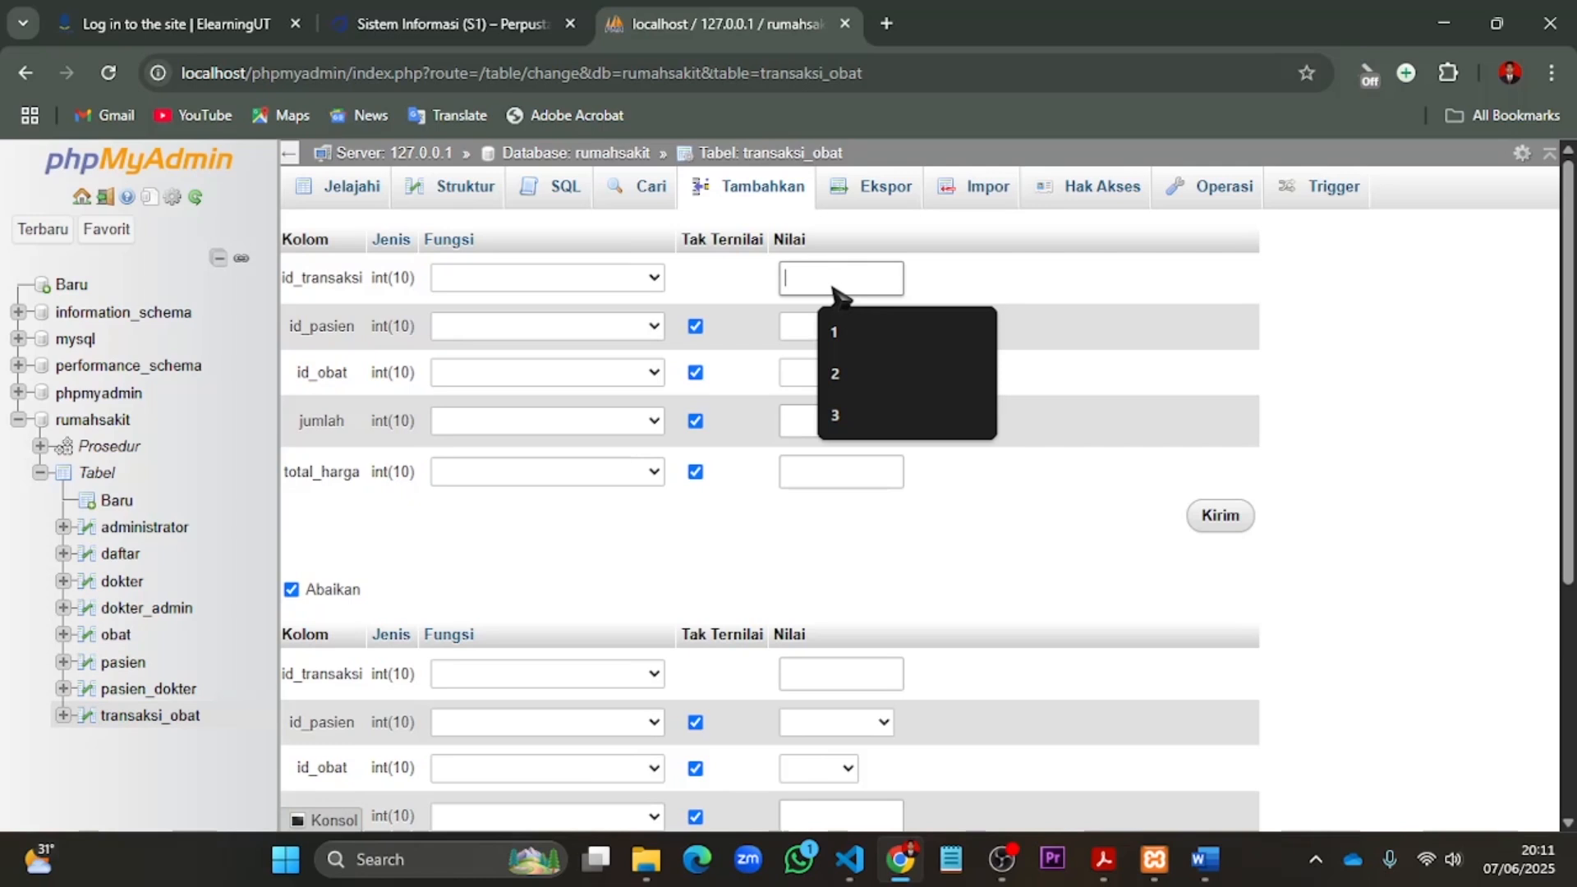
text(1)
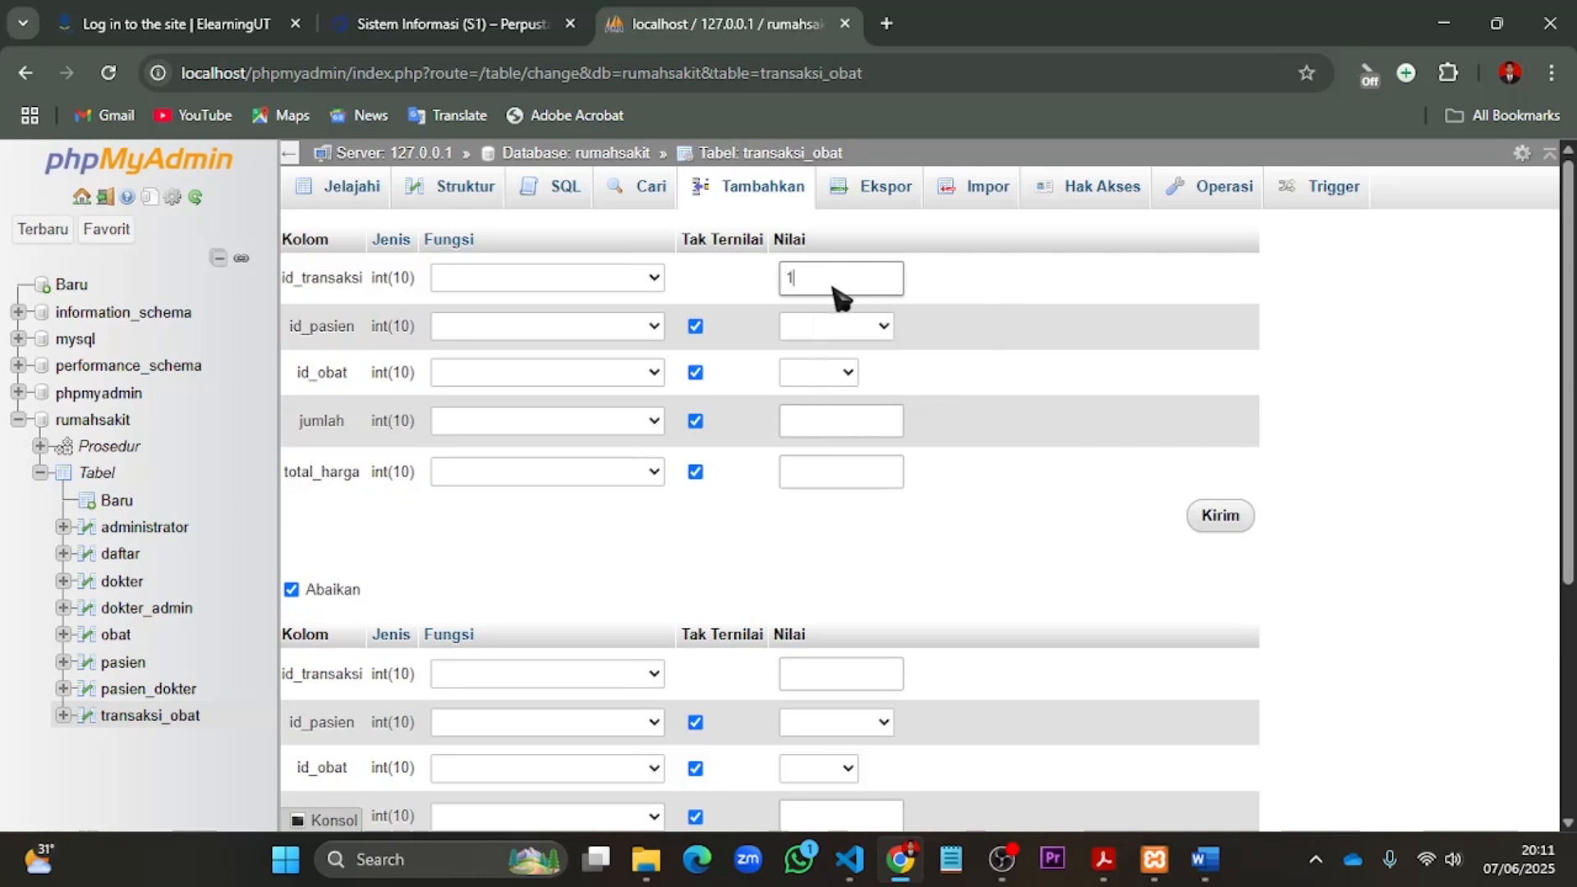
click(884, 327)
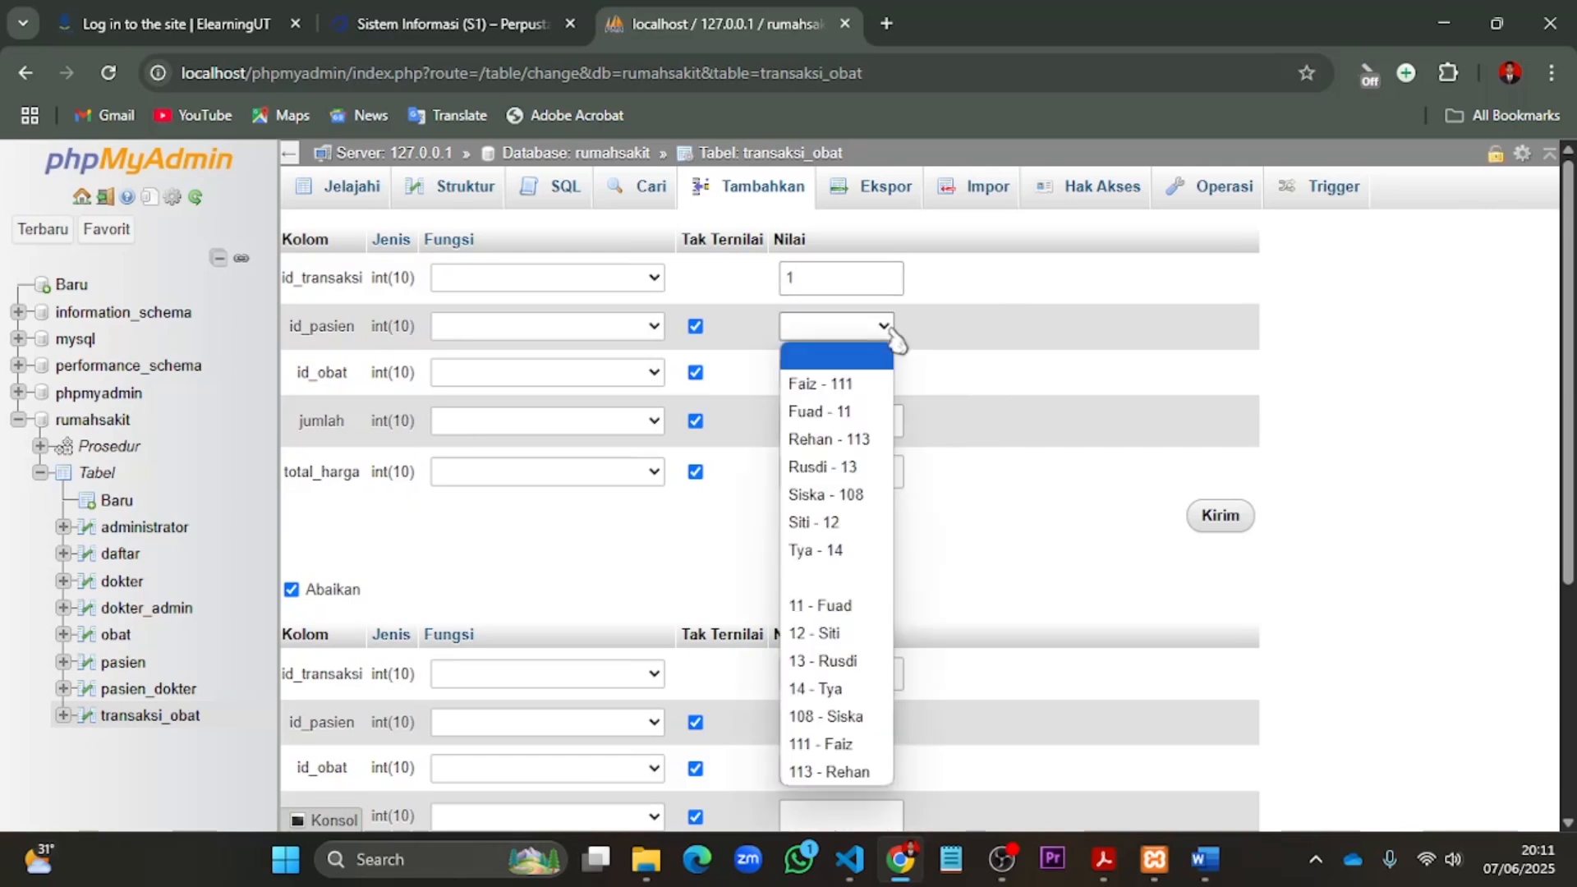
click(866, 412)
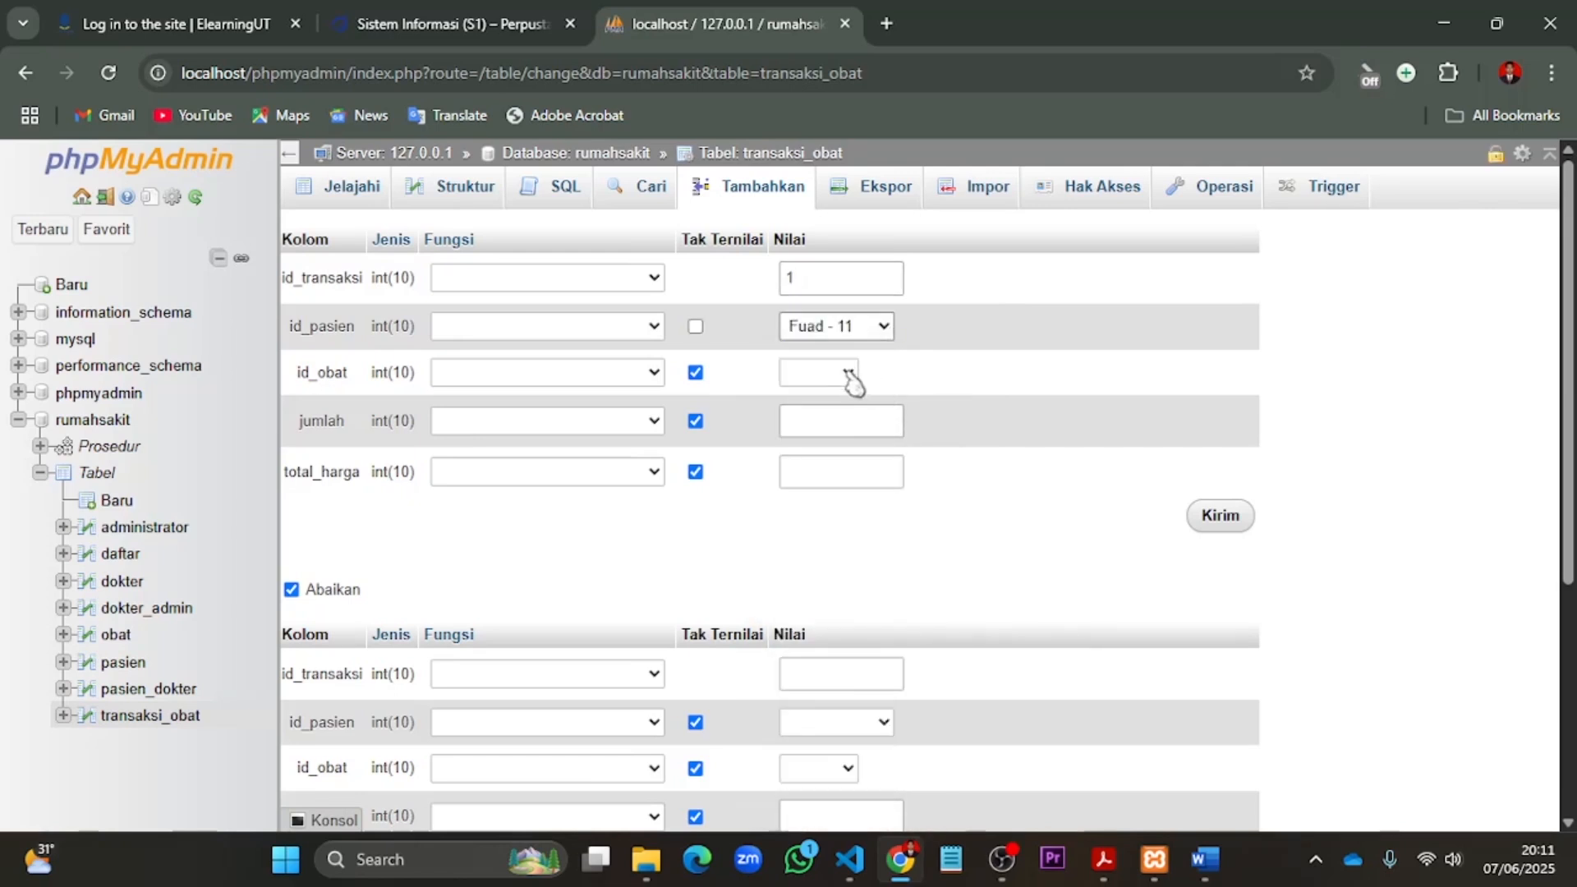
click(850, 376)
click(858, 427)
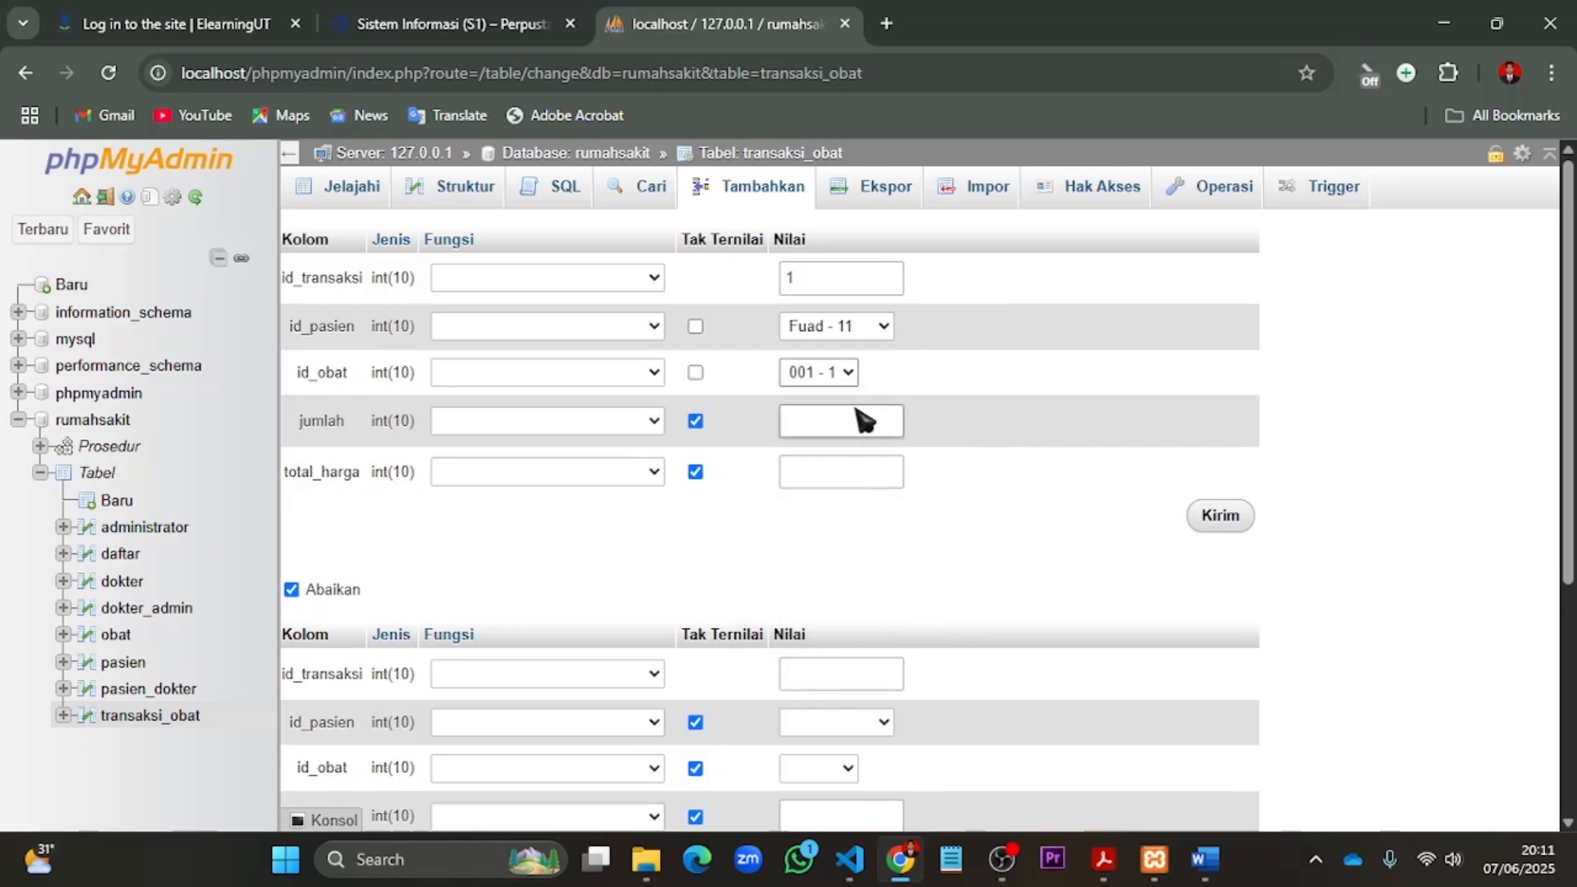
- Set jumlah to 10 and total_harga to 0 for the first transaction, submit it and check the stock in the obat table
click(866, 425)
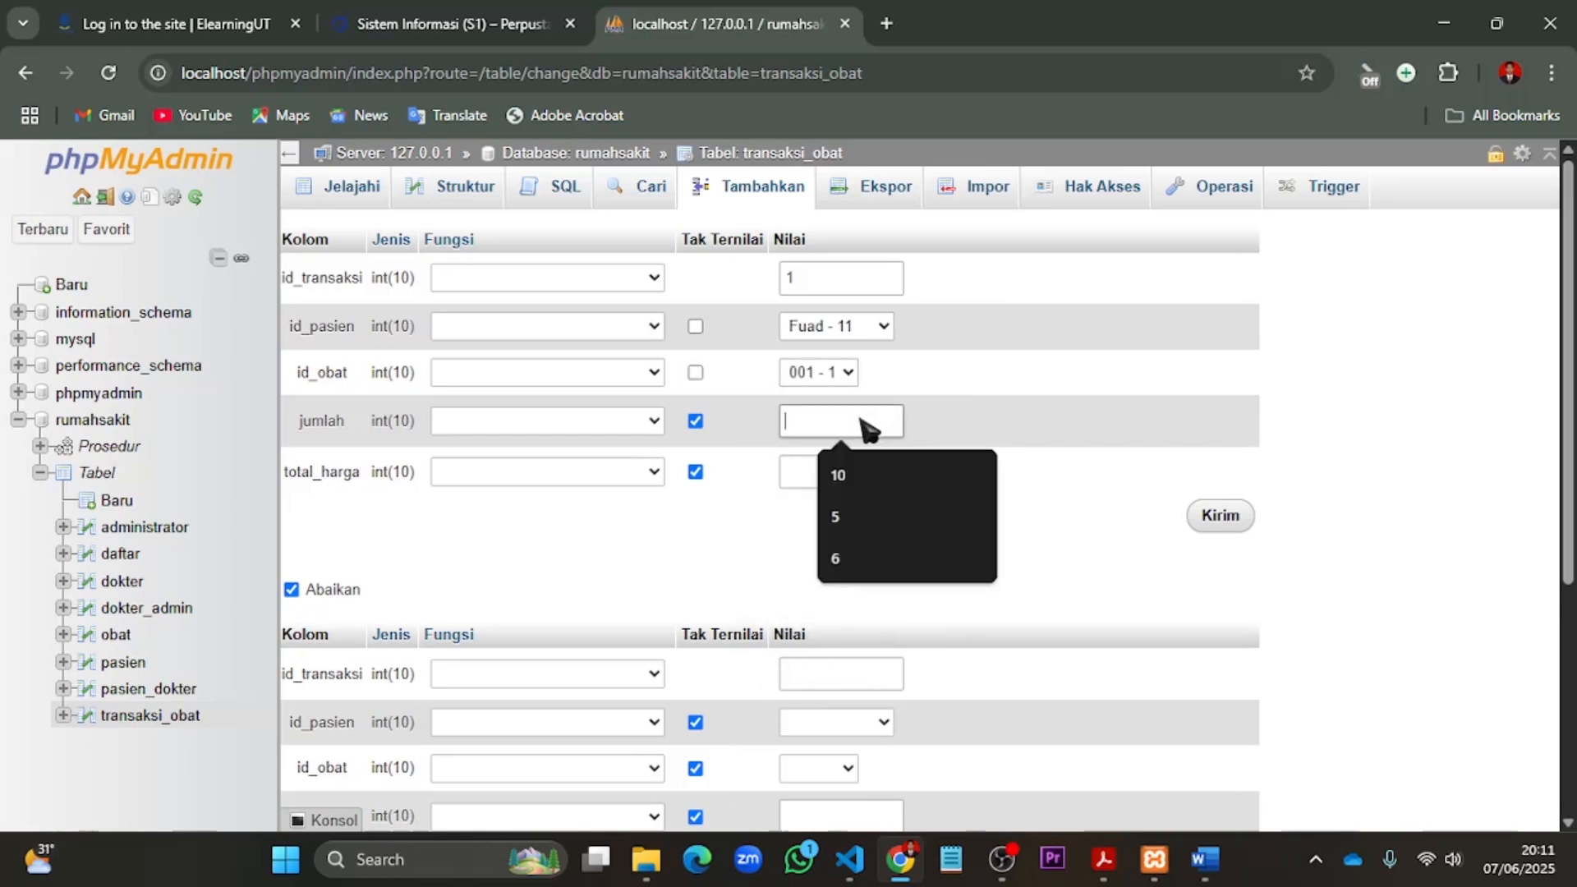
text(10)
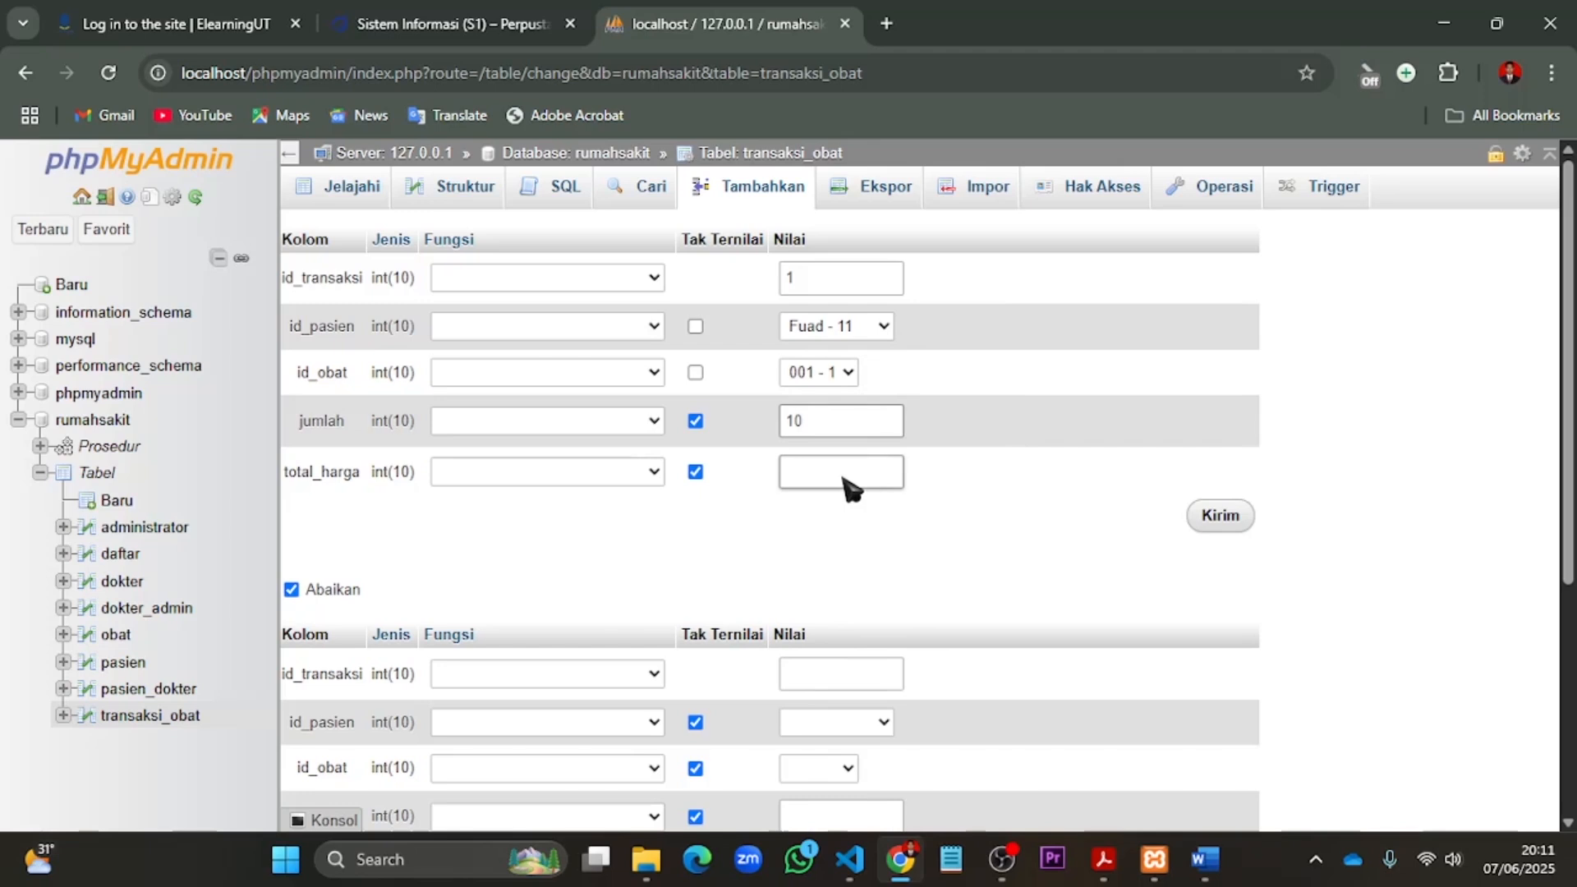
click(834, 475)
text(0)
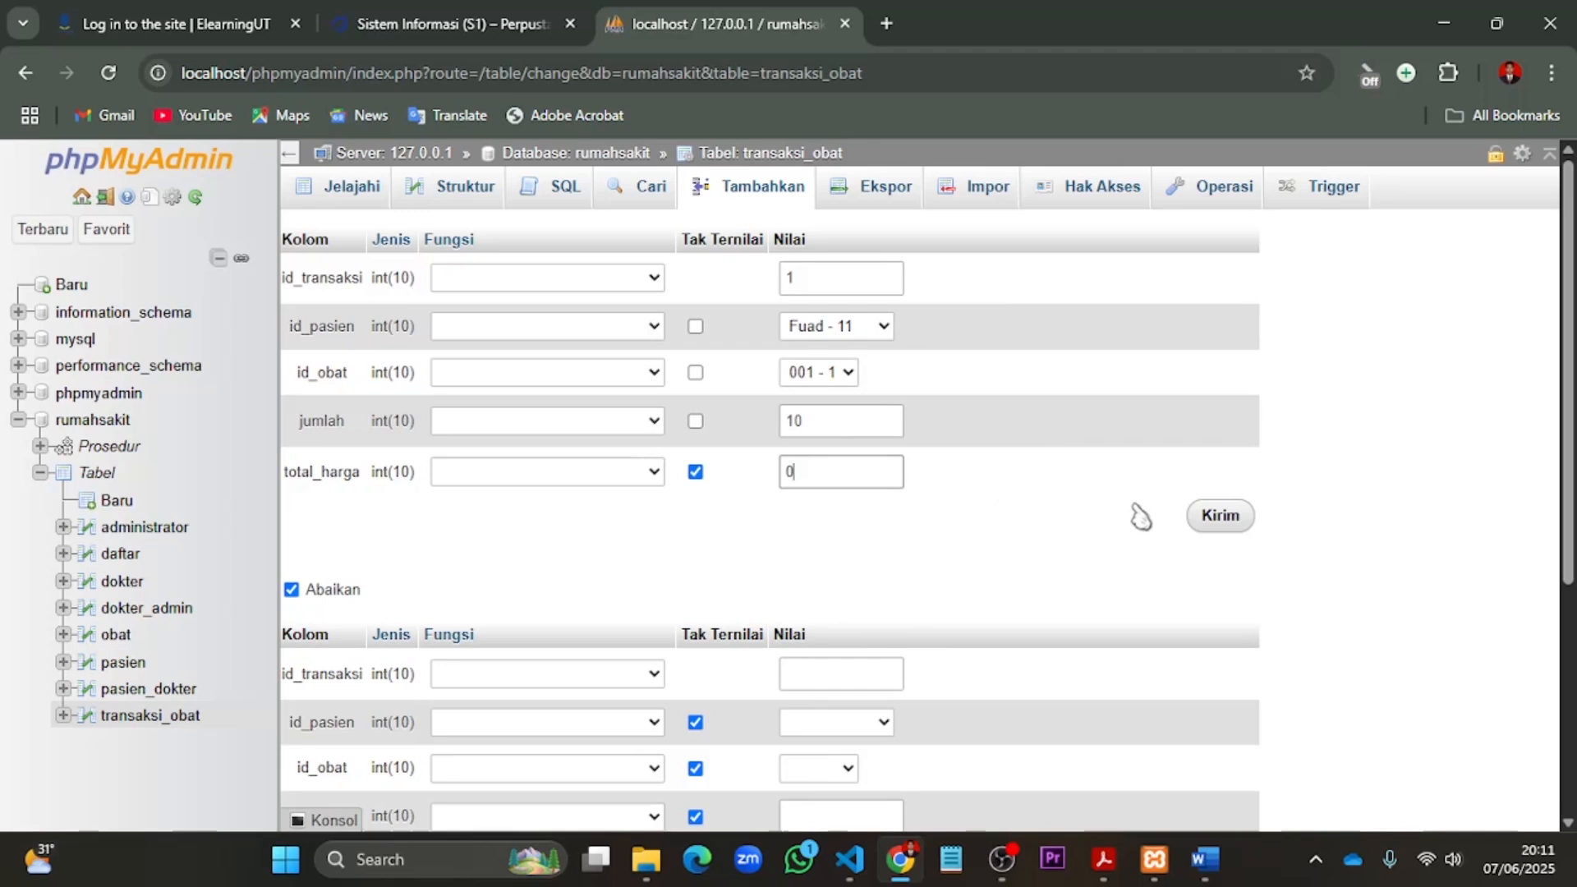
click(1233, 527)
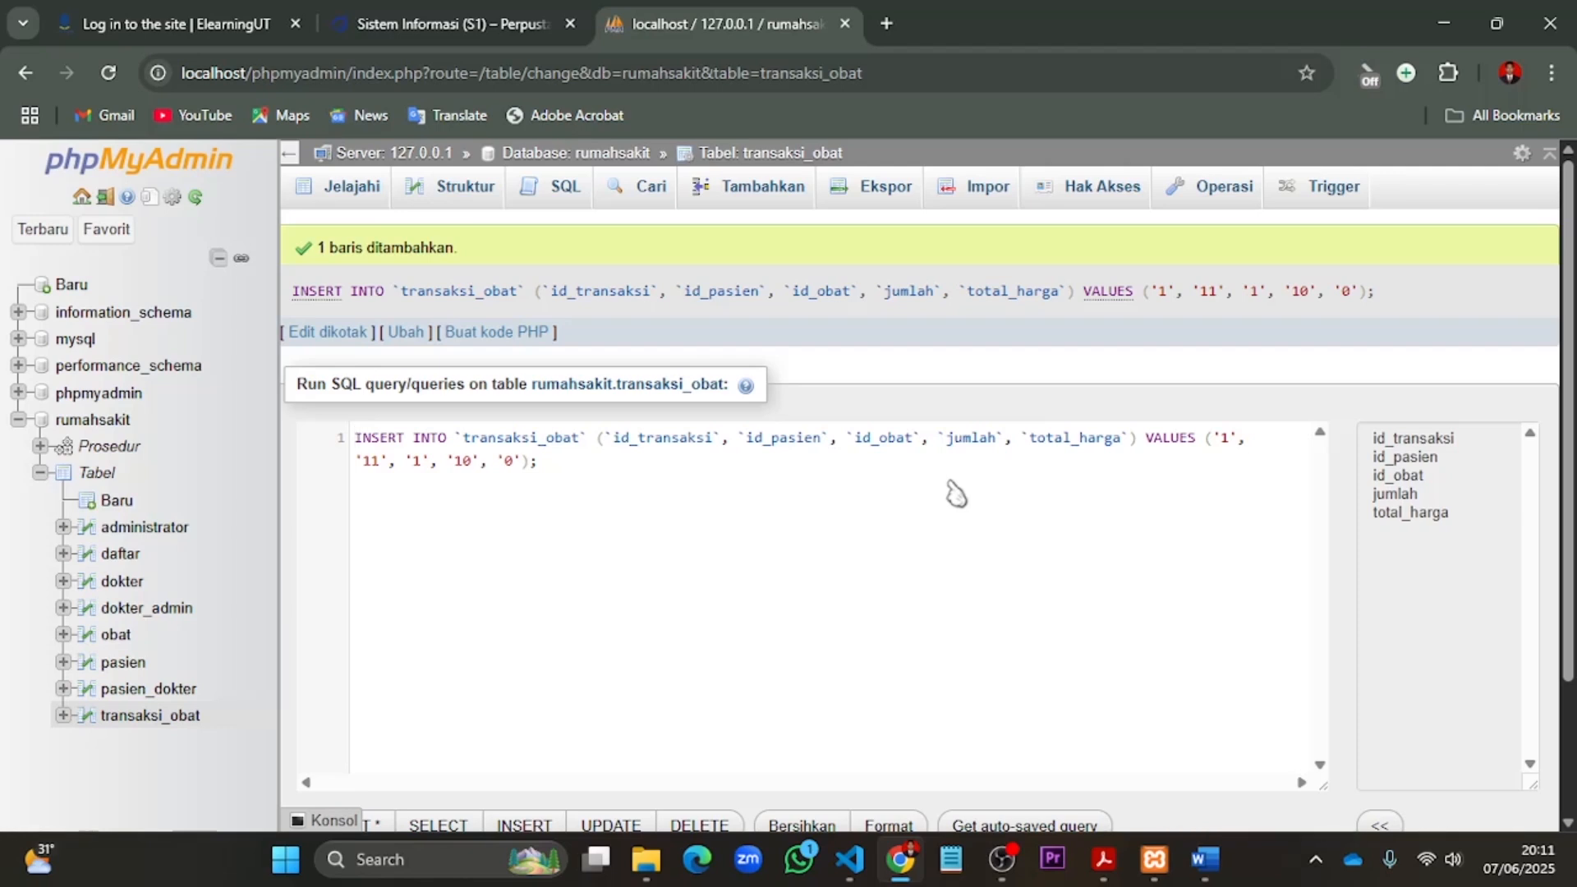
click(115, 635)
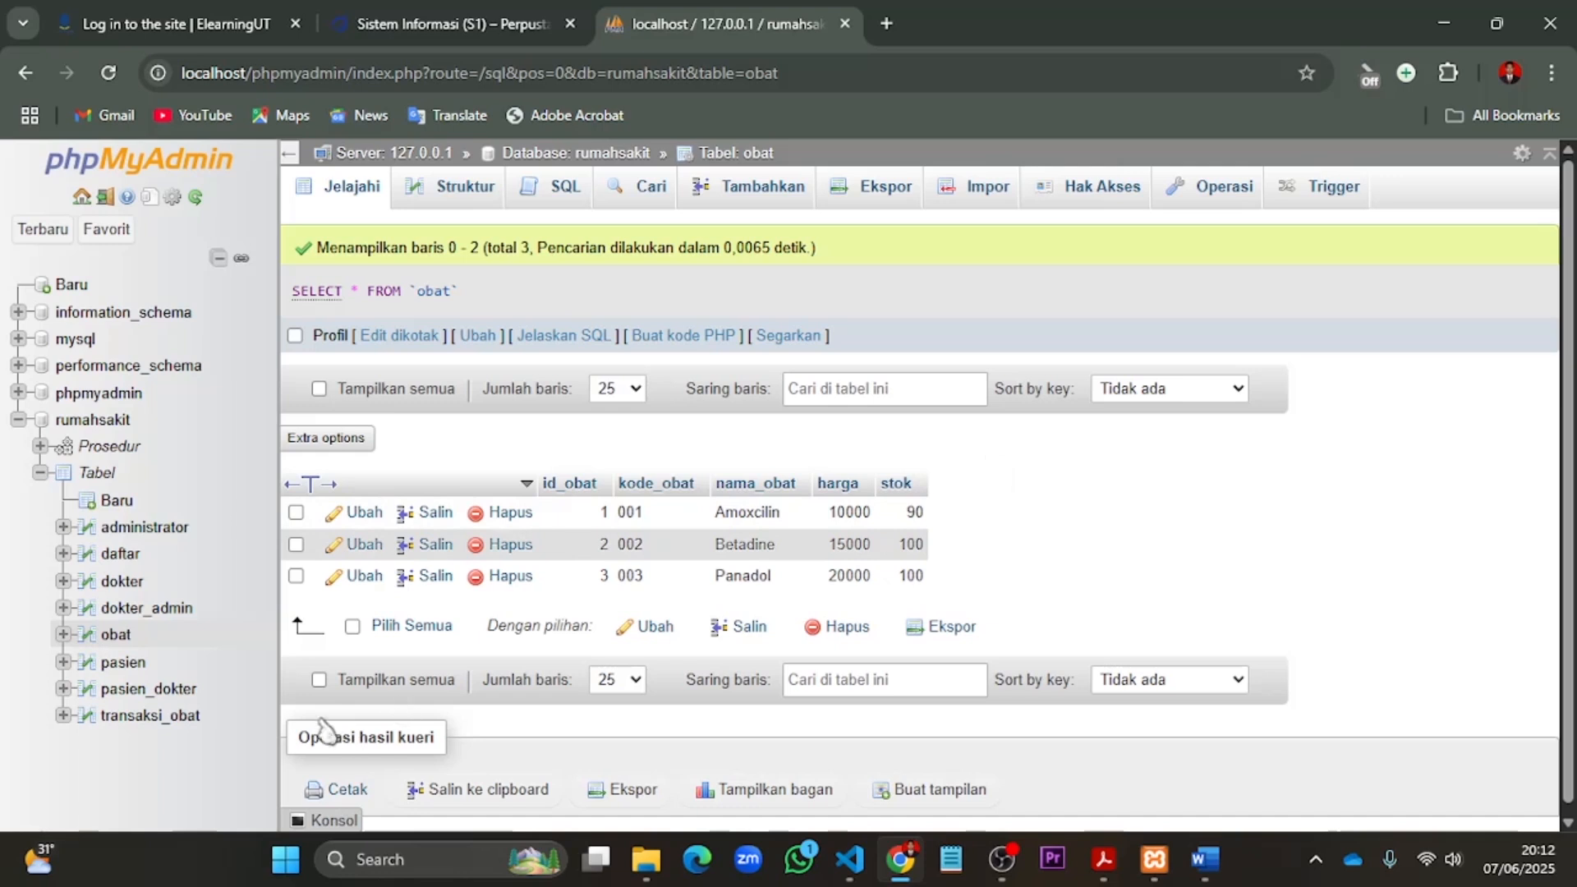
- Start a second transaksi_obat record with id_transaksi 2, the first listed patient as id_pasien and id_obat 002 - 2
click(152, 717)
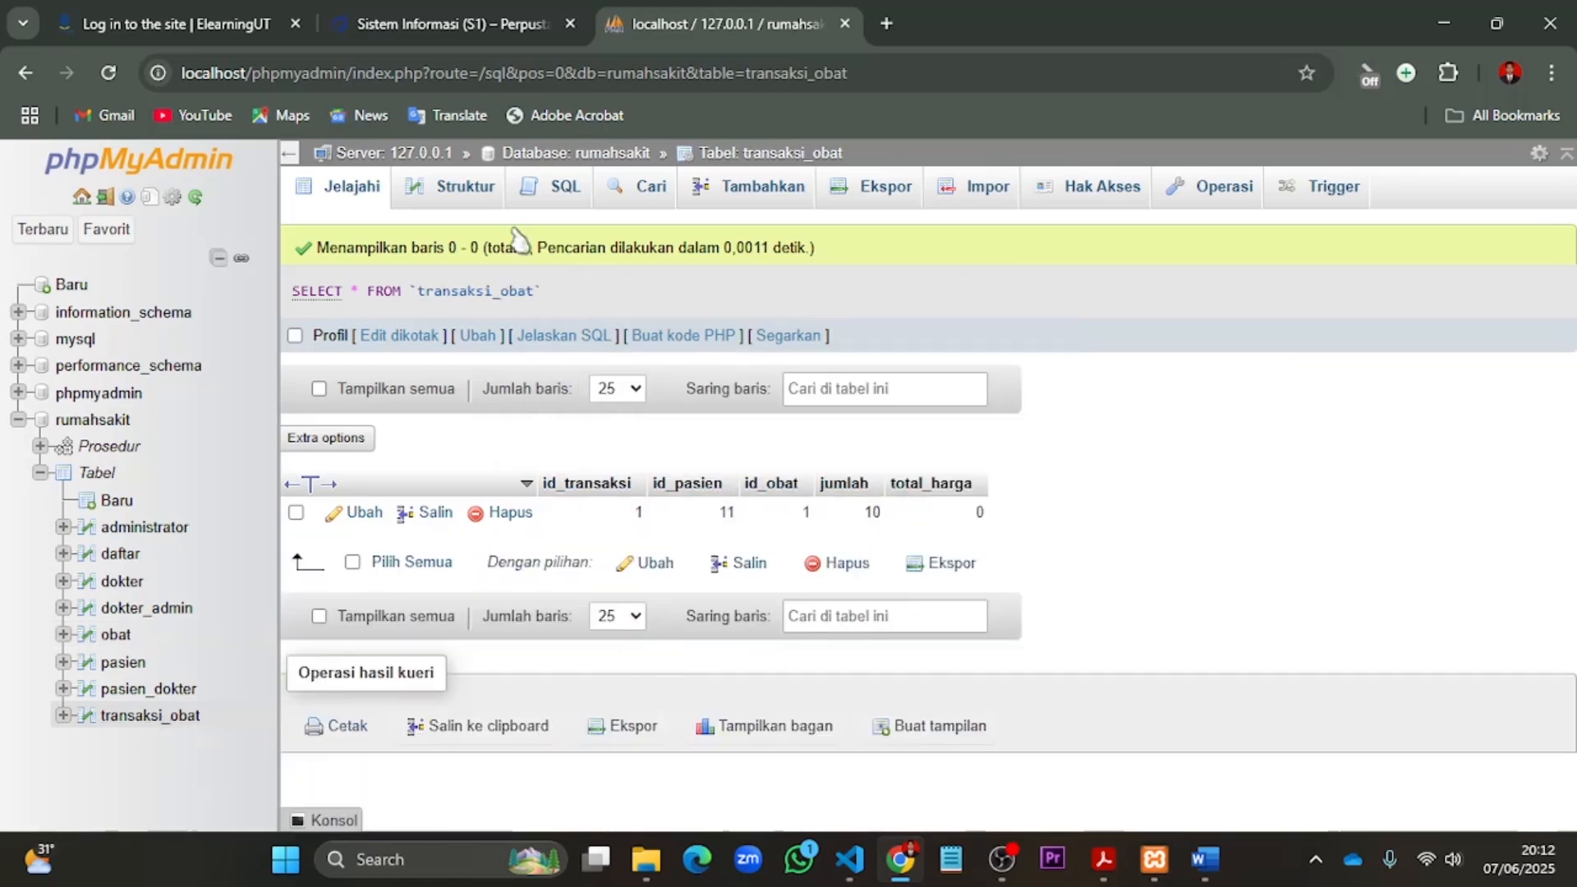
click(754, 196)
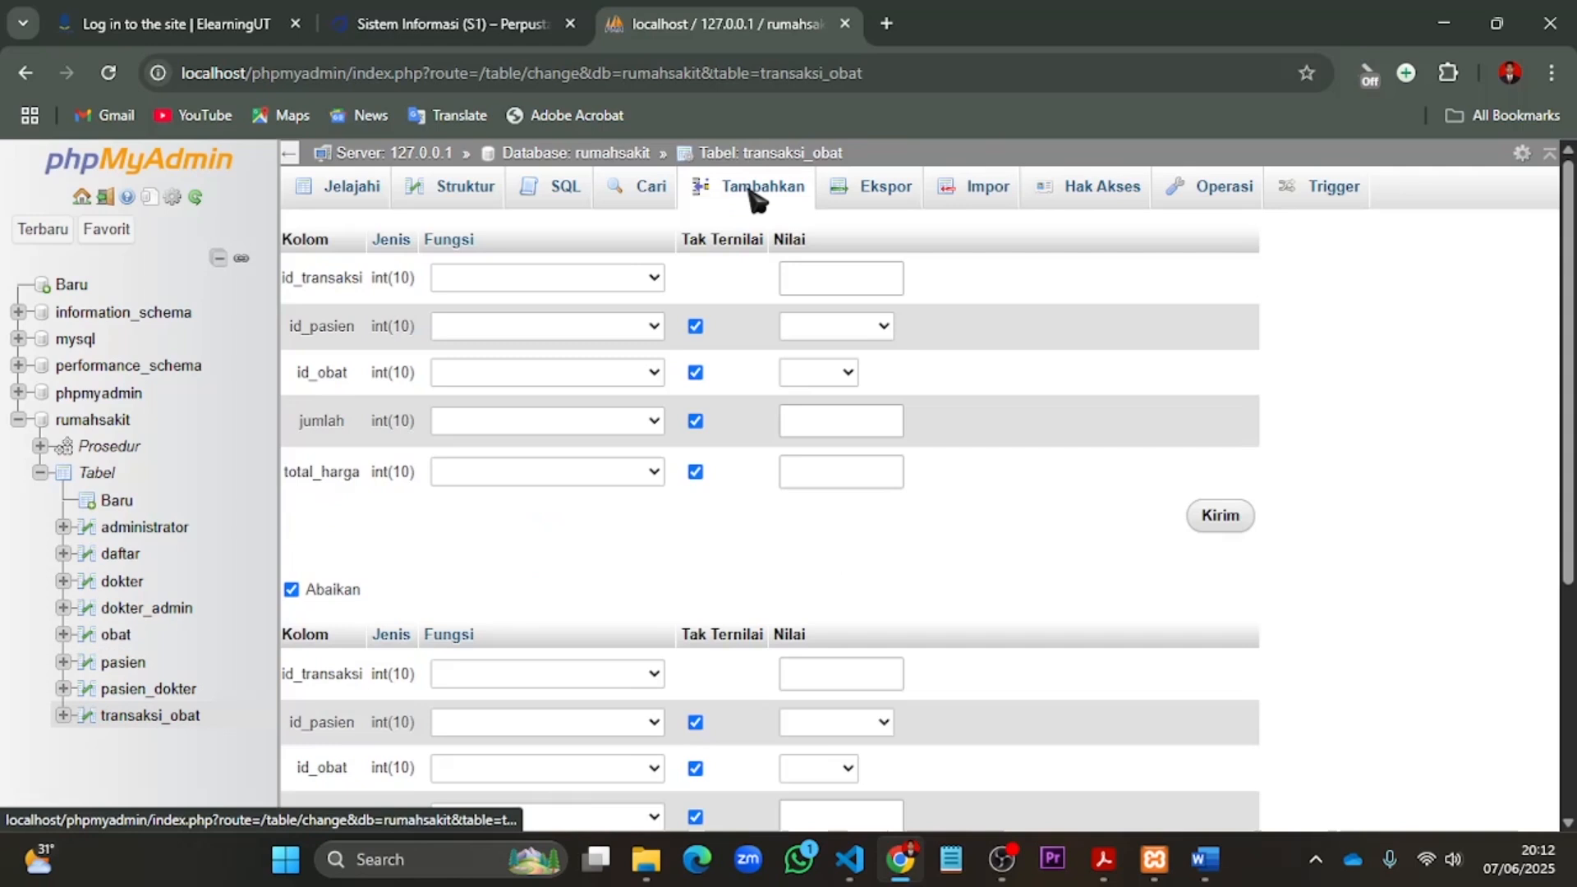
click(824, 282)
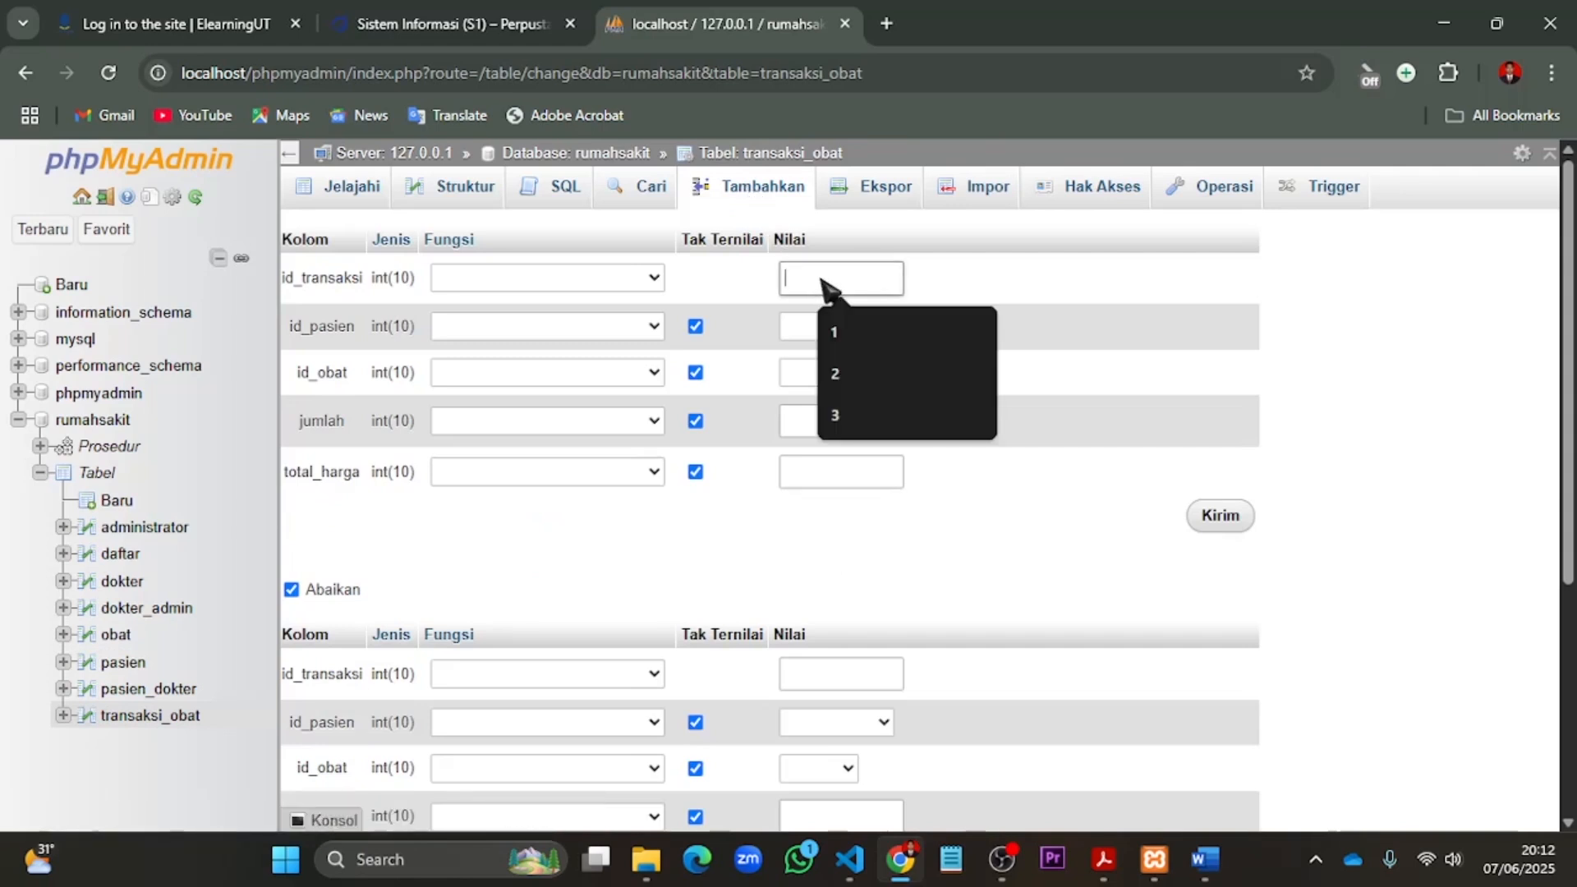
click(844, 373)
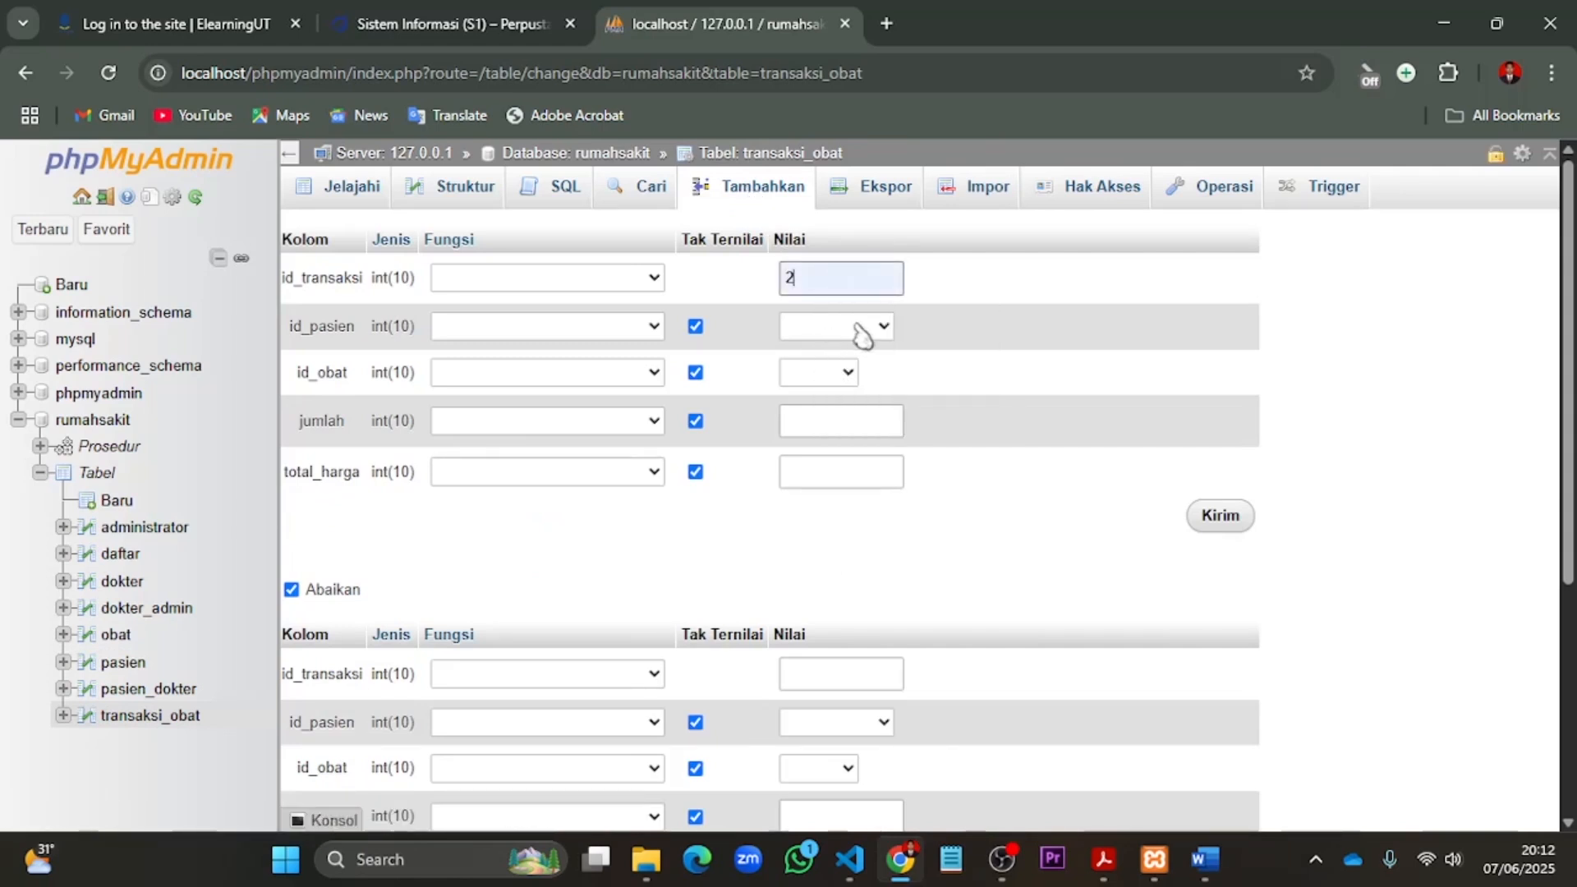
click(884, 327)
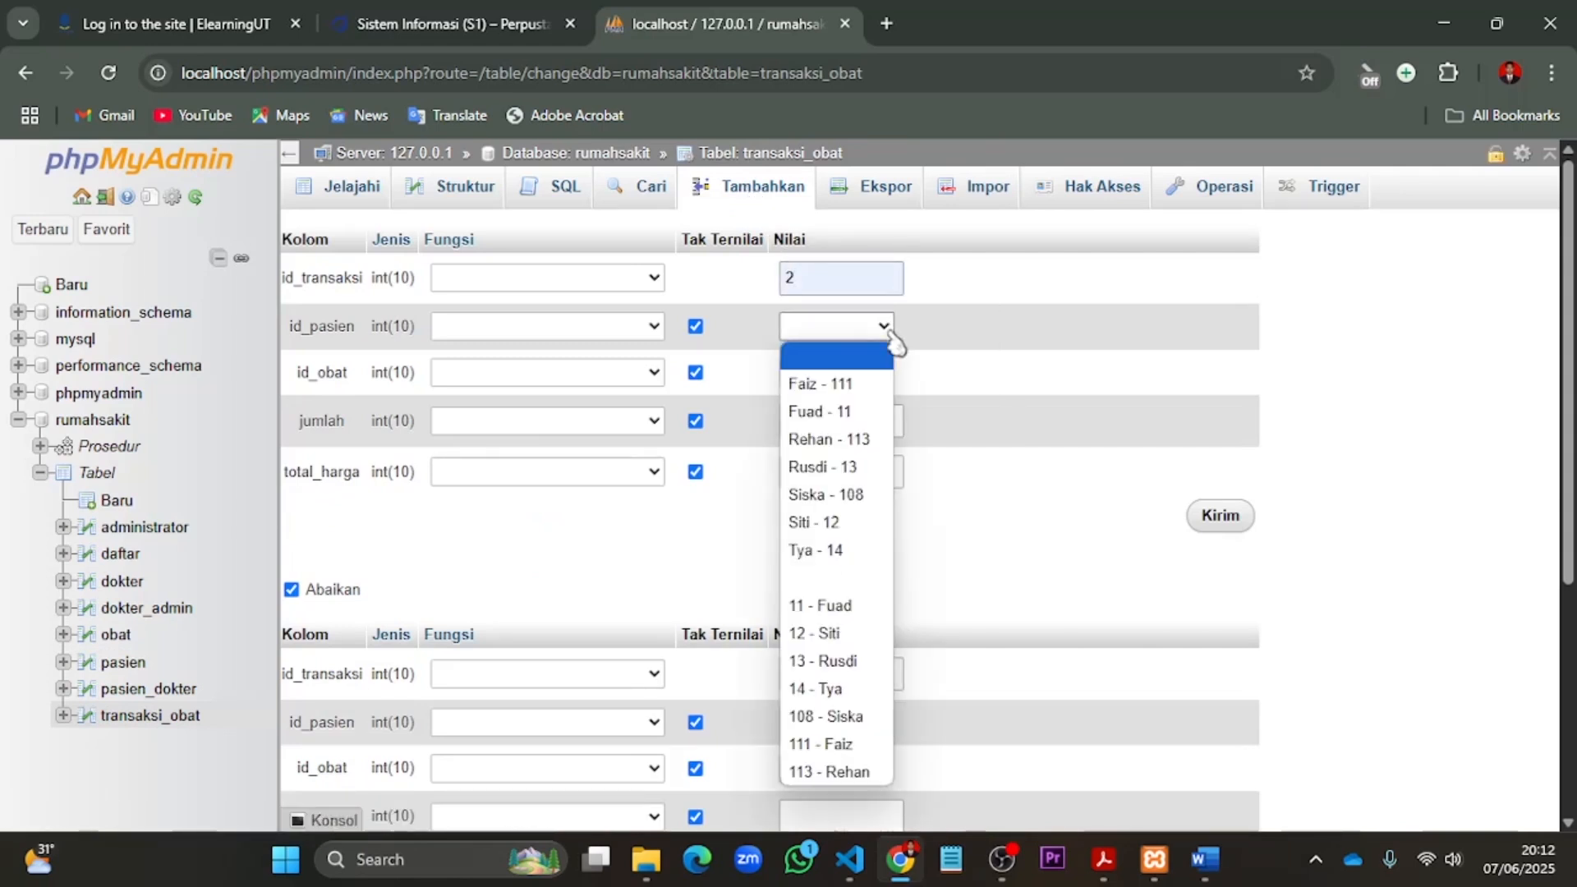
click(867, 387)
click(848, 380)
click(856, 403)
- Set jumlah to 8 and total_harga to 0 for the second transaction, submit it and check the stock in the obat table
click(872, 423)
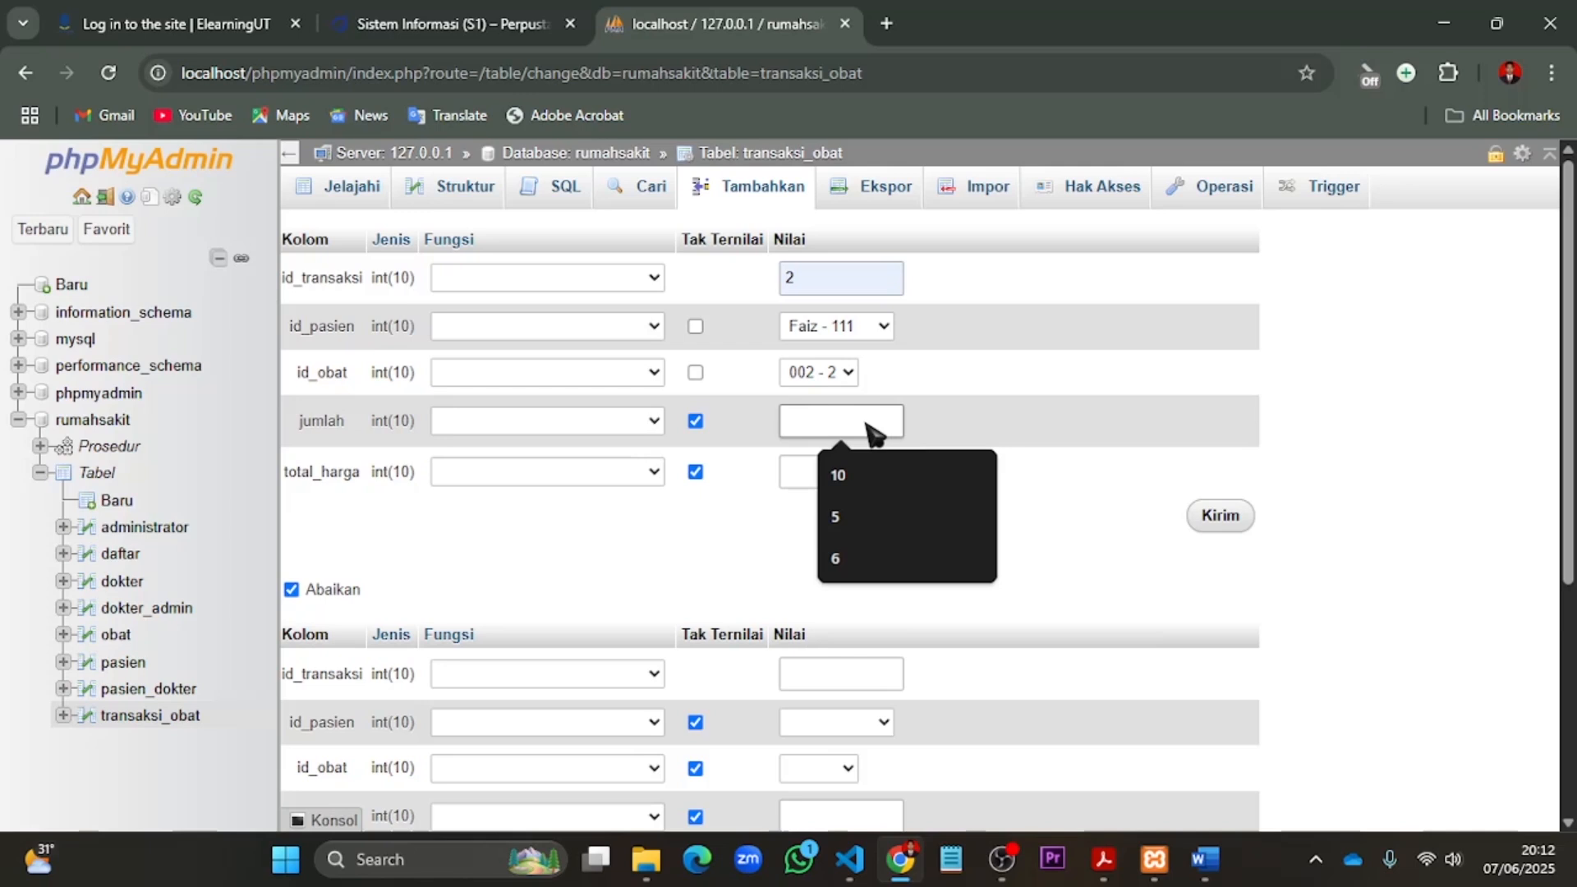
text(8)
click(850, 472)
text(0)
click(1228, 526)
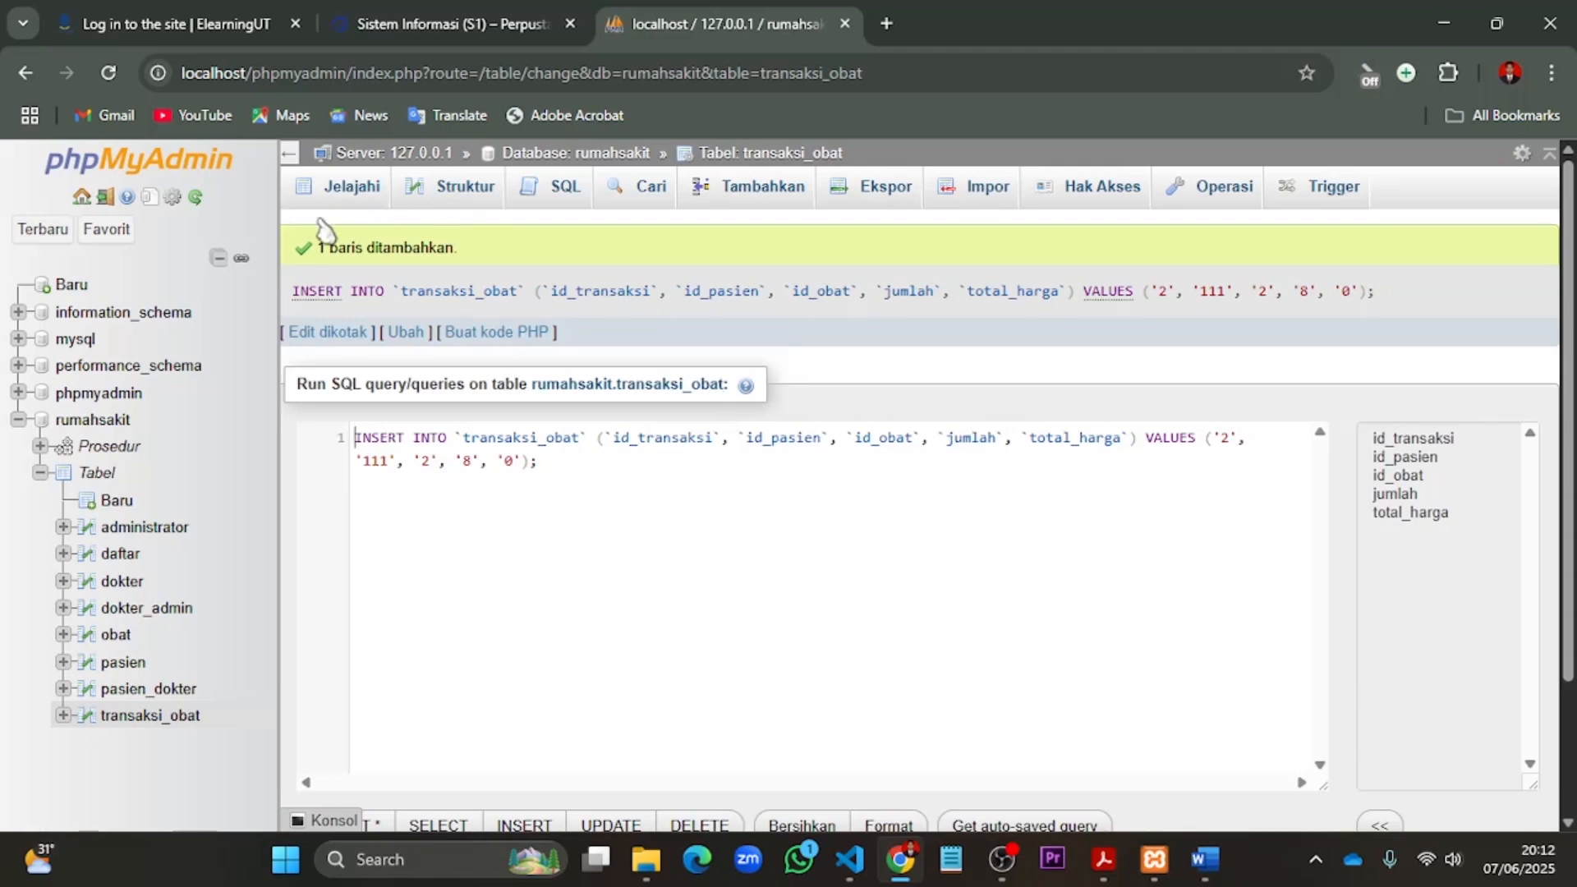
click(123, 637)
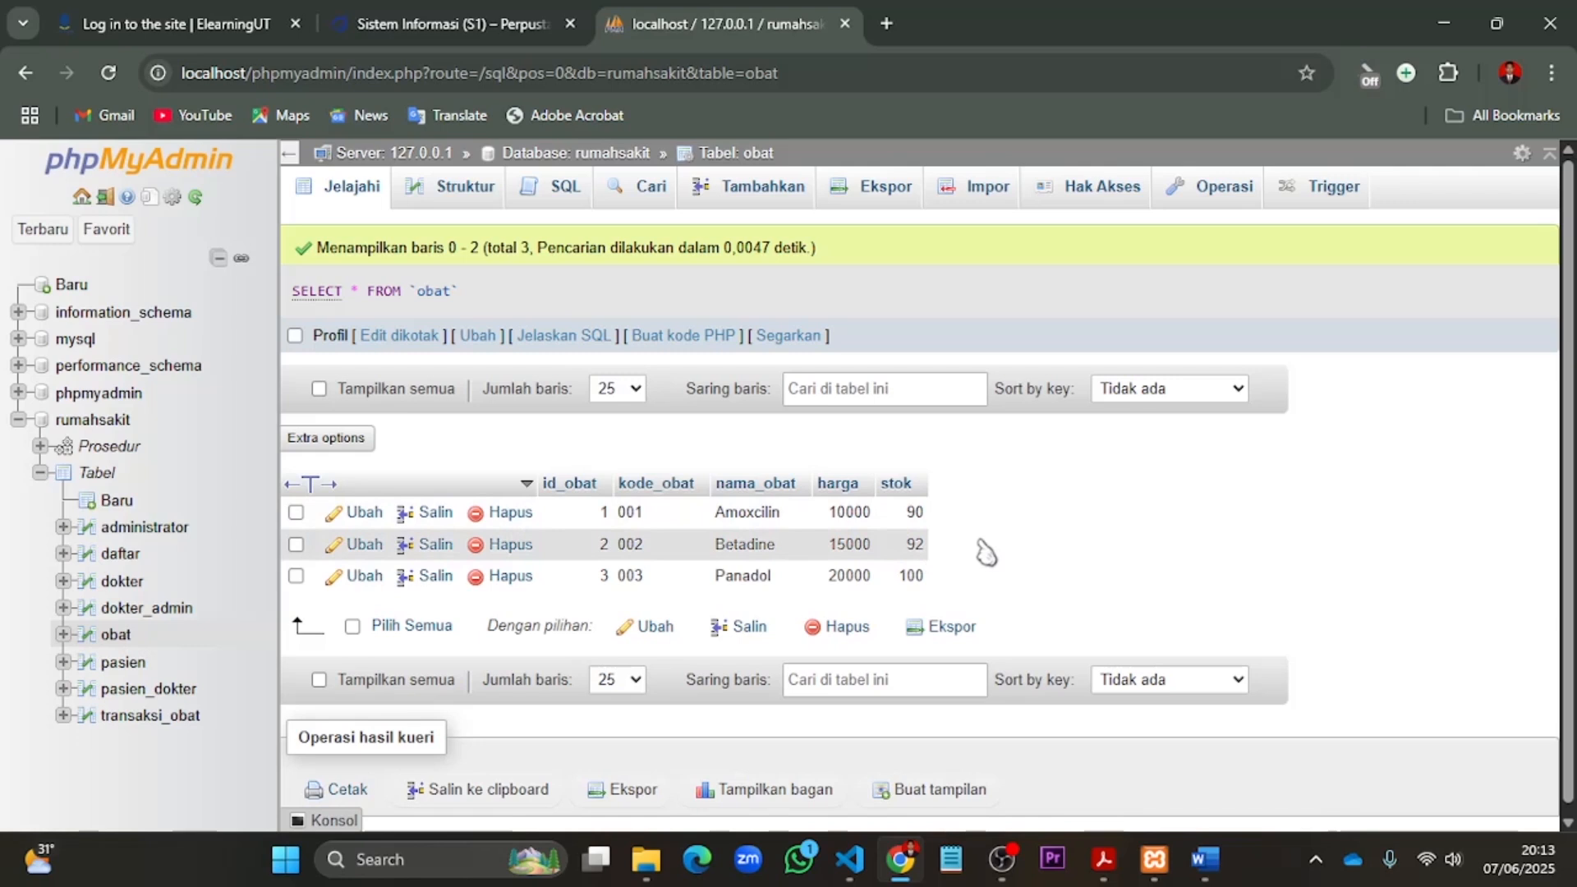
- Start a third transaksi_obat record with id_transaksi 3, the fifth listed patient as id_pasien and id_obat 003 - 3
click(135, 721)
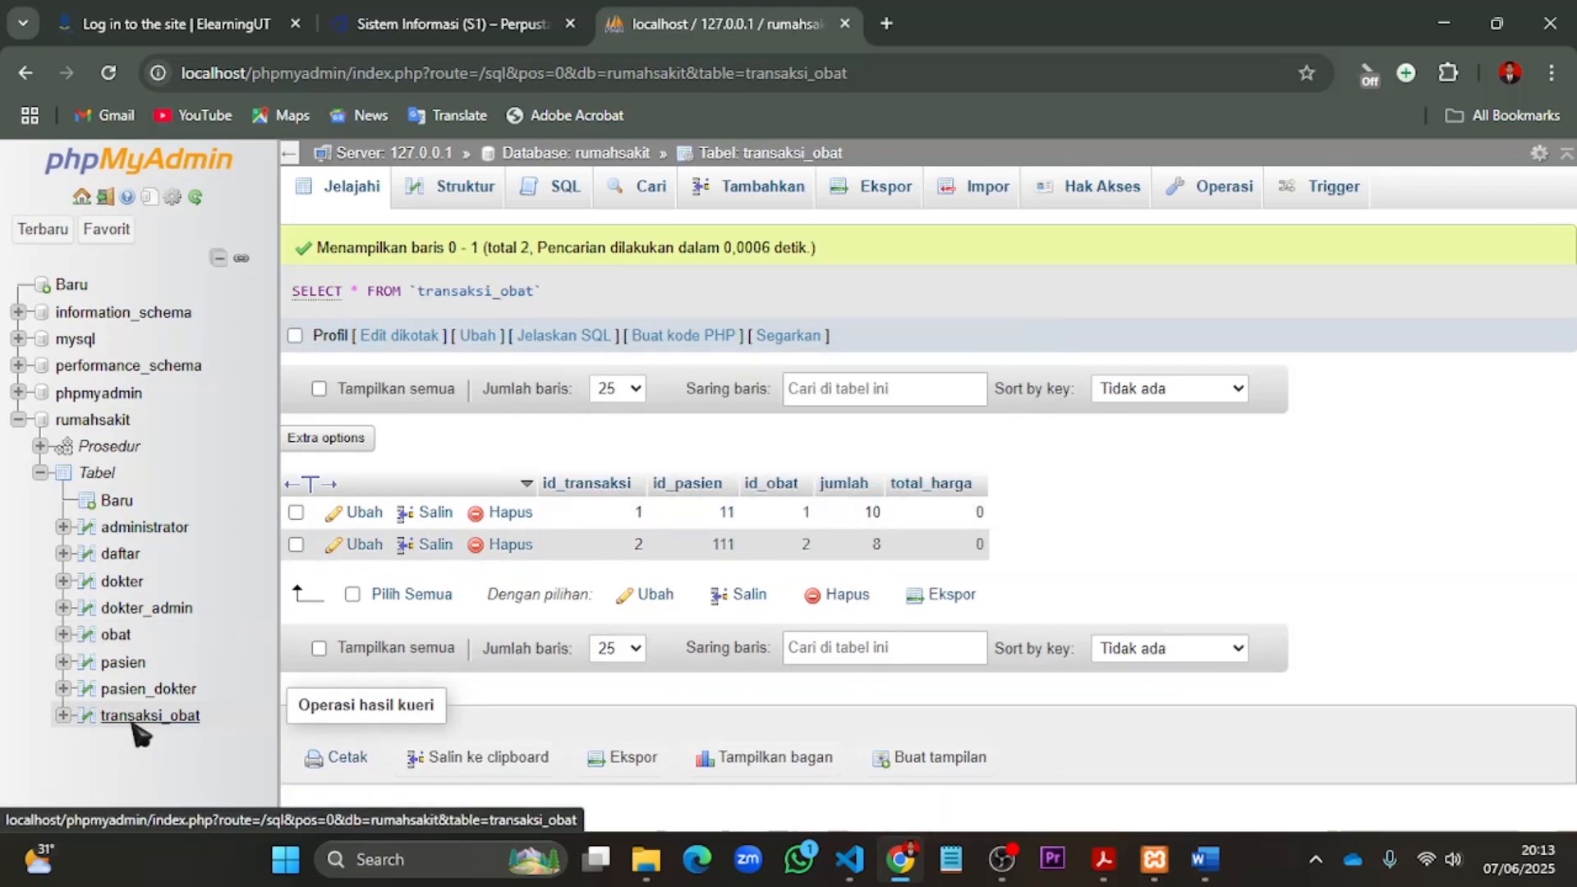
click(762, 205)
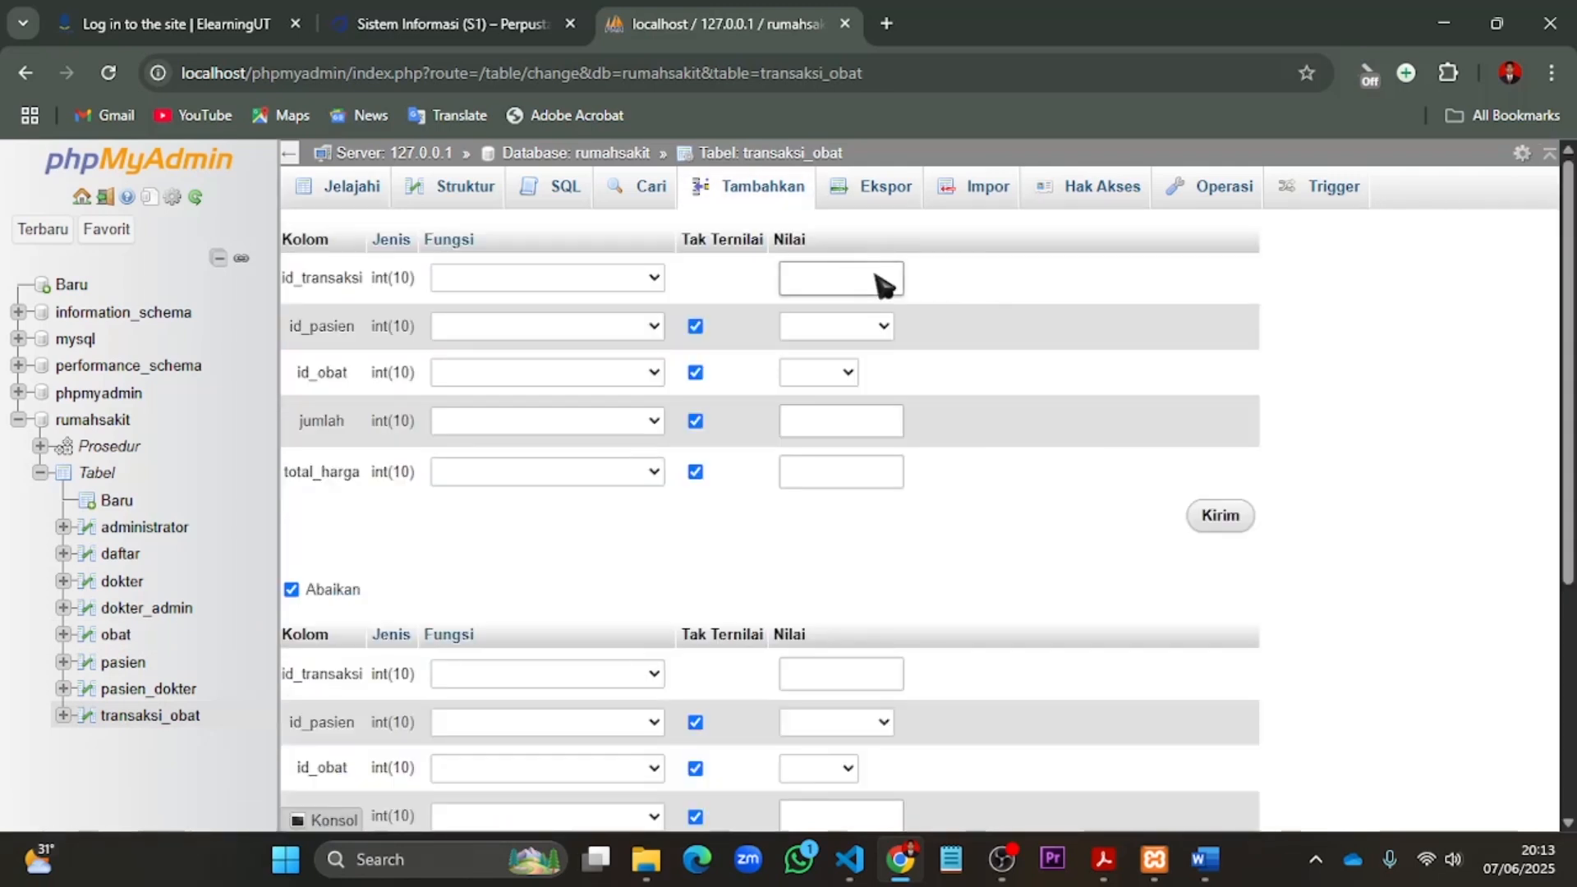
click(869, 282)
click(884, 329)
click(852, 493)
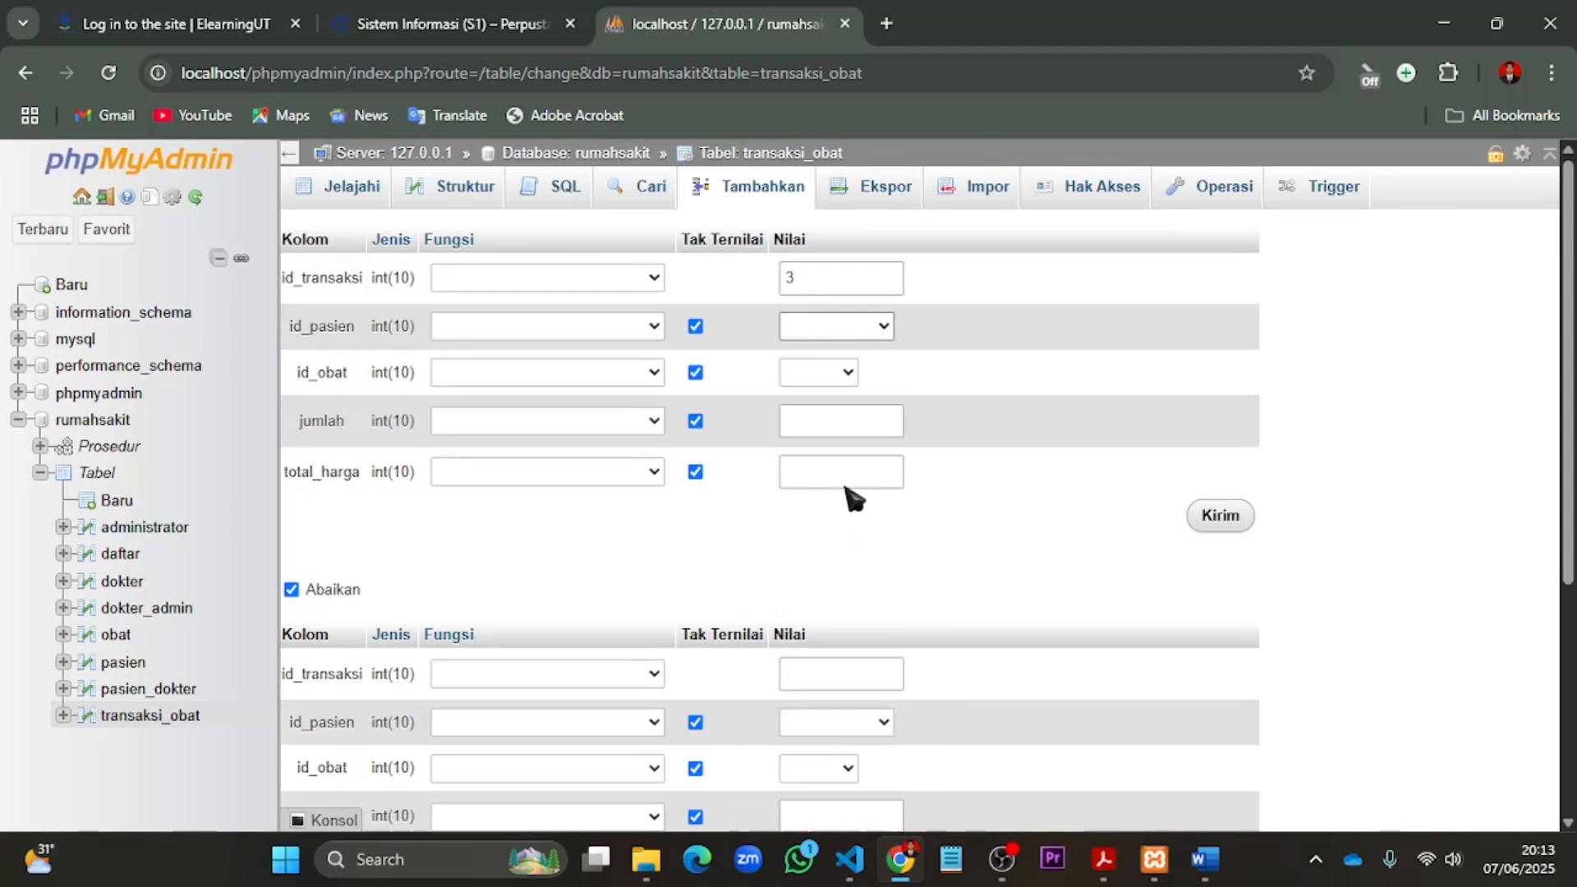
click(848, 374)
click(822, 484)
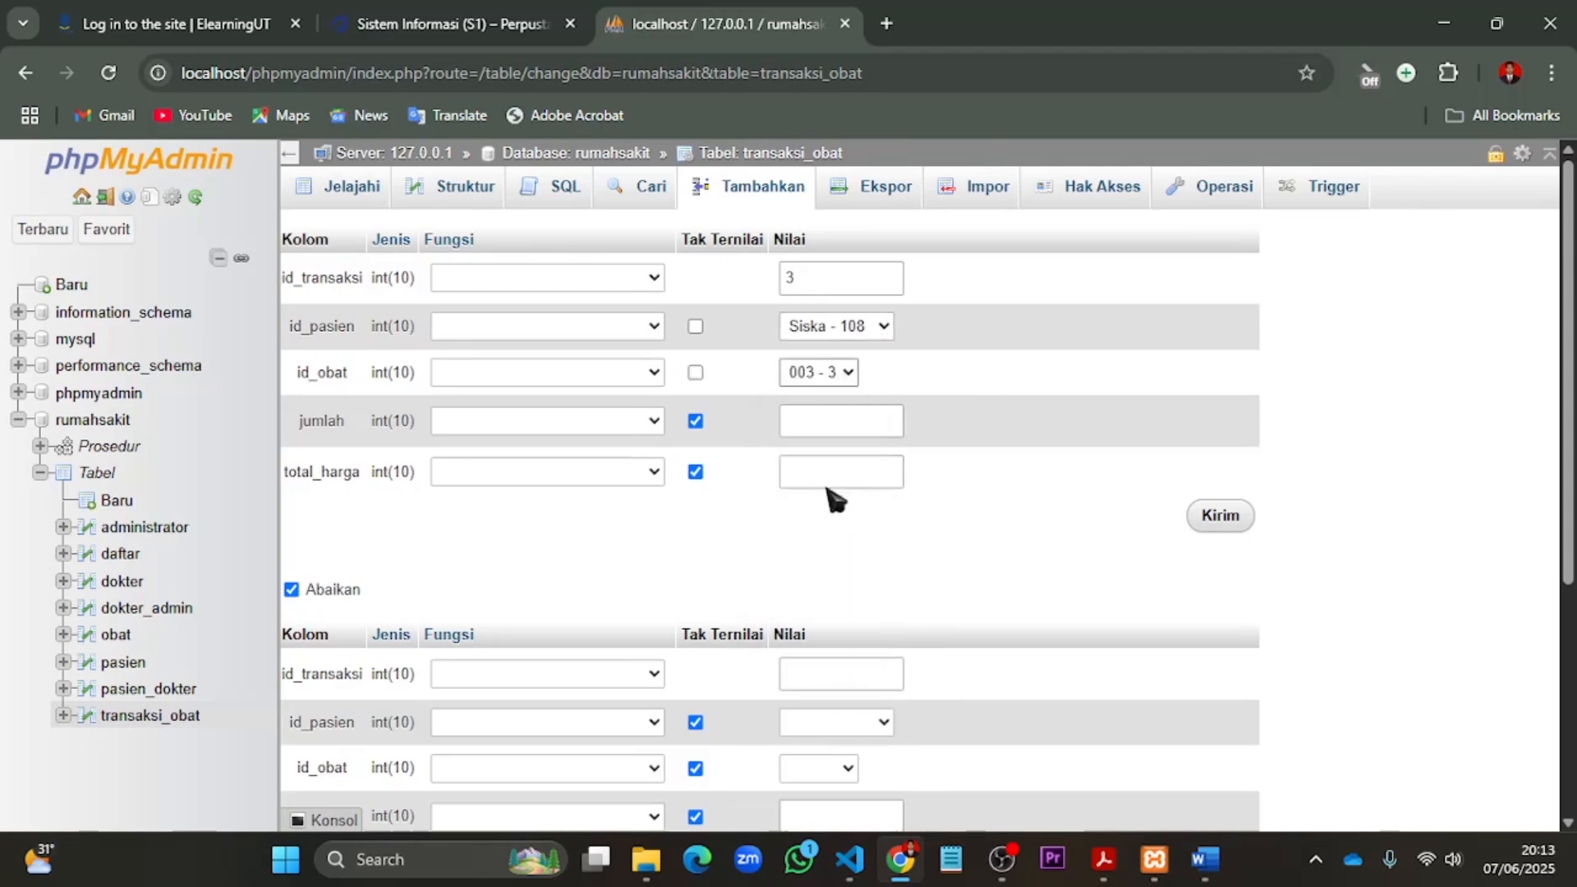
- Set jumlah to 4 and total_harga to 0 for the third transaction, submit it and check the stock in the obat table
click(834, 419)
text(4)
click(871, 476)
text(0)
click(1236, 532)
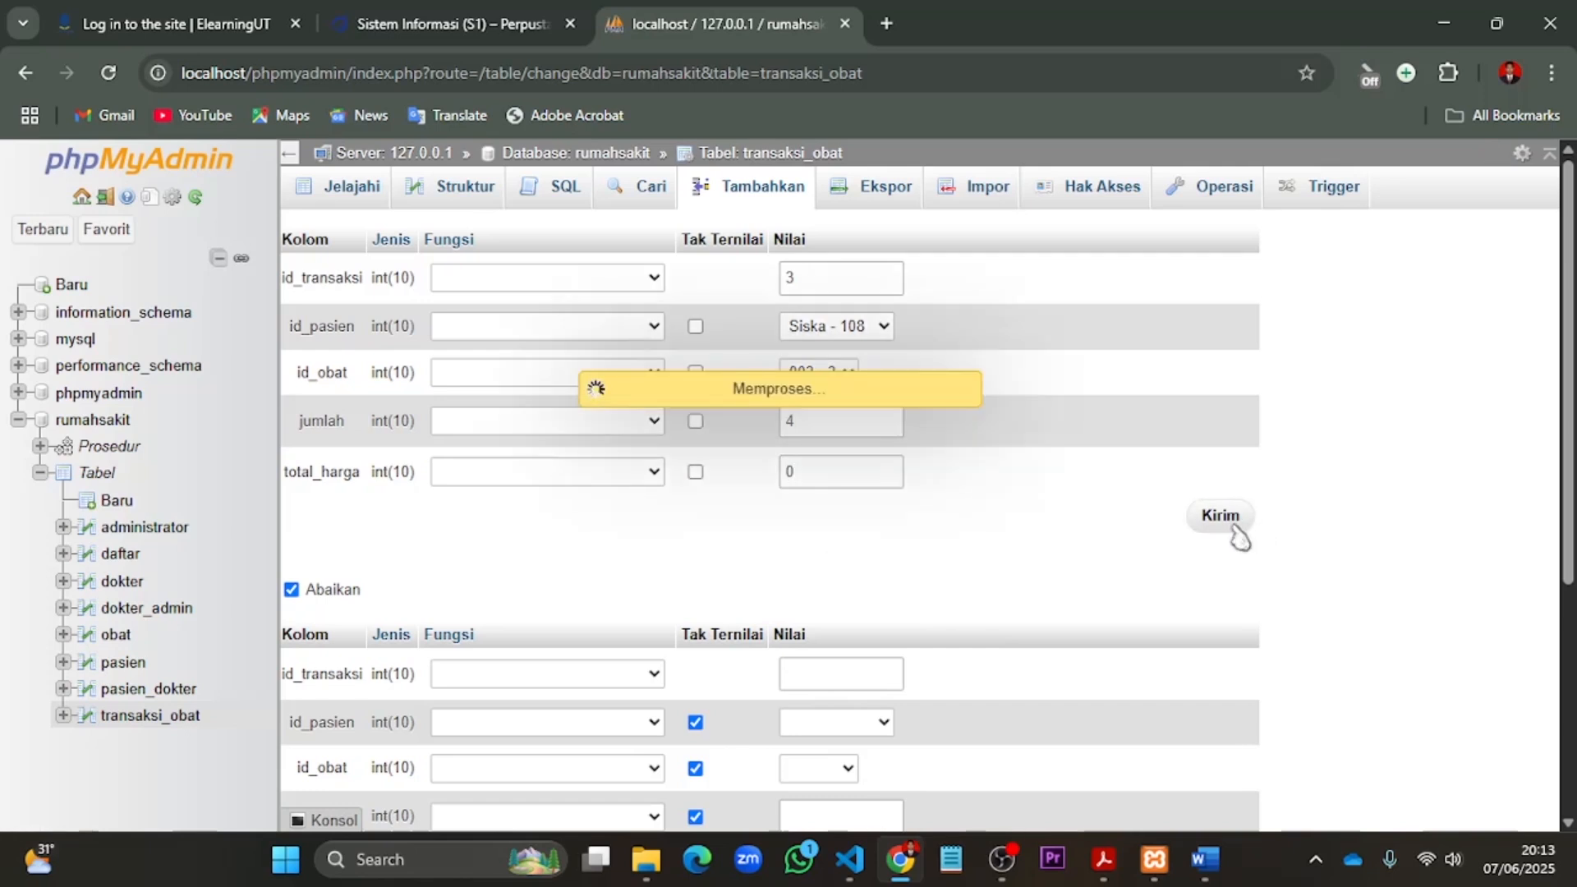
click(116, 638)
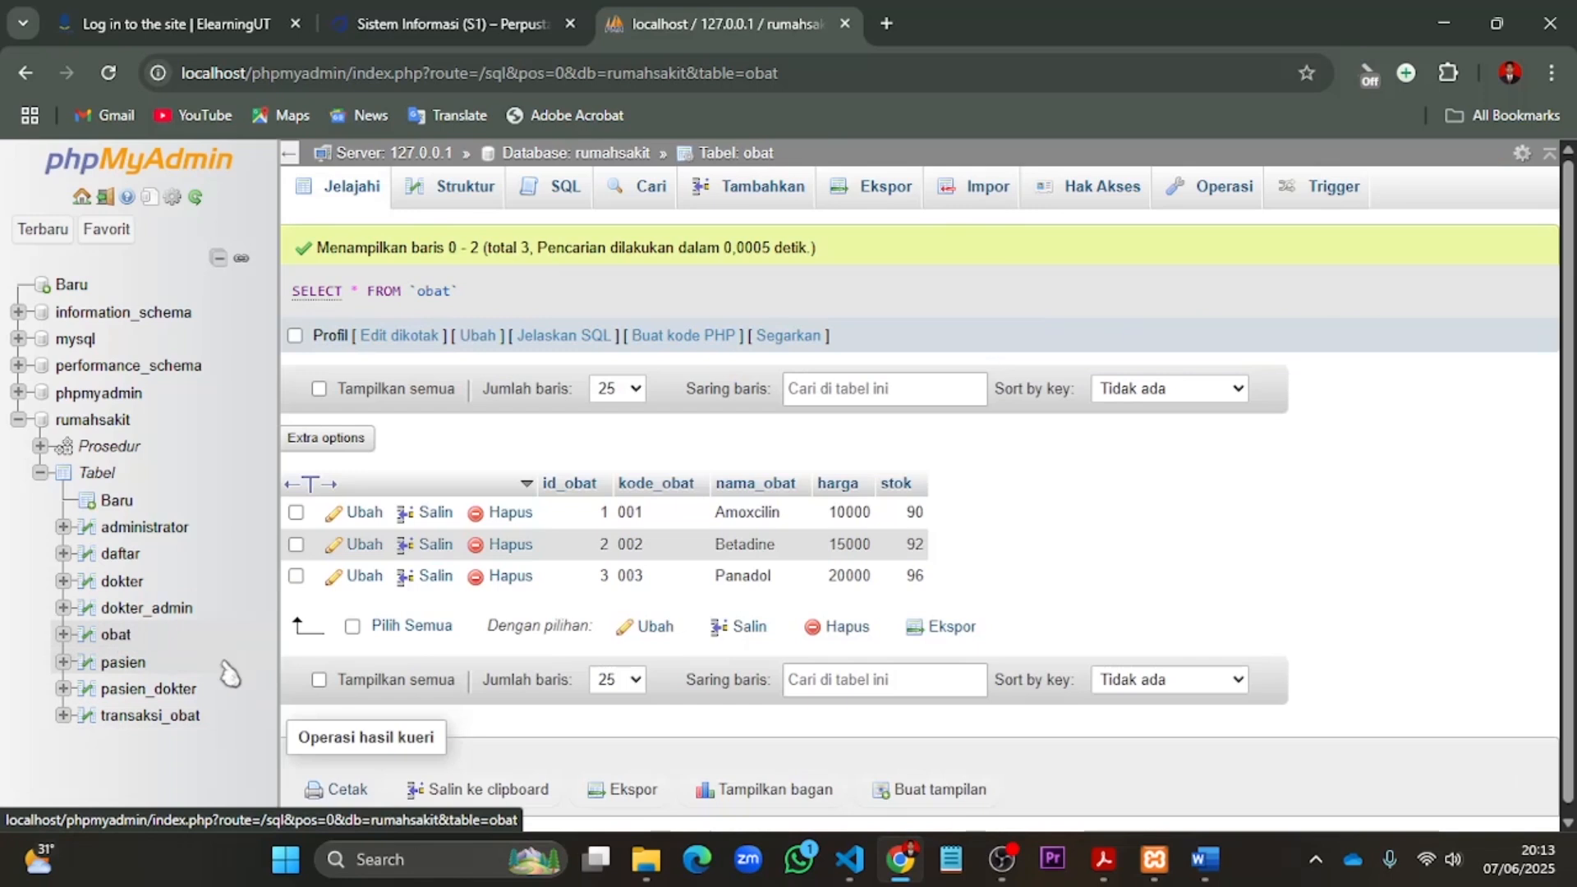